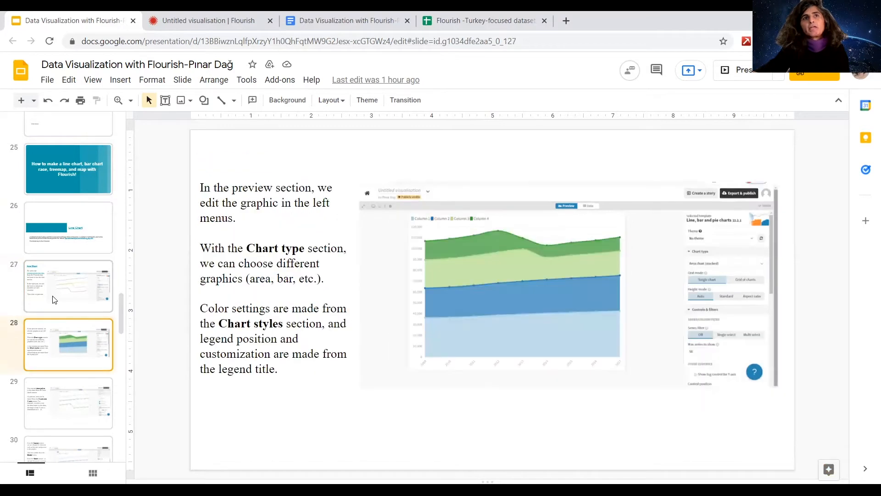
View the Line Chart slide and place the open Flourish -Turkey-focused dataset spreadsheet right beside the presentation in the browser.
{"action": "left_click", "coordinate": [54, 299]}
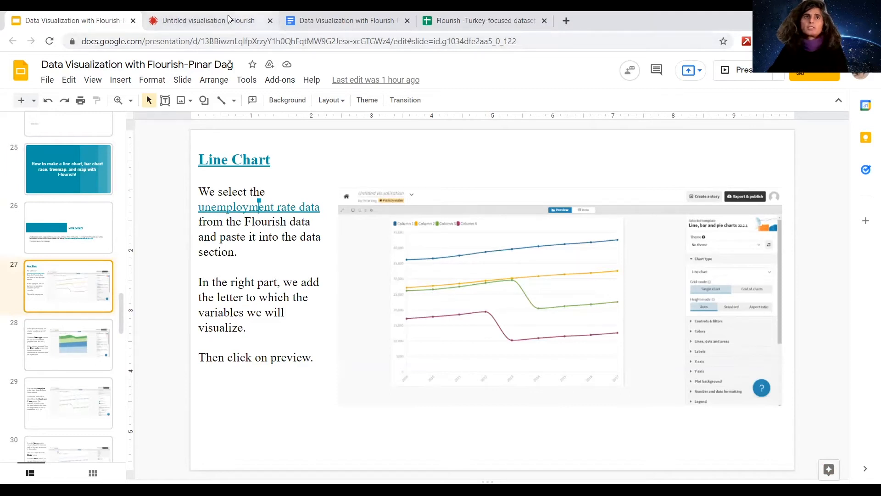
{"action": "left_click", "coordinate": [198, 15]}
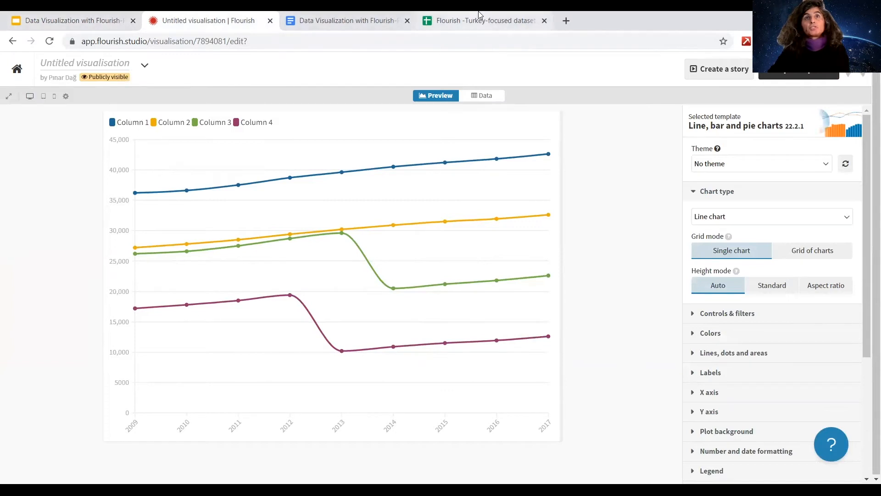
{"action": "left_click", "coordinate": [494, 20]}
{"action": "left_click_drag", "start_coordinate": [496, 19], "coordinate": [221, 20]}
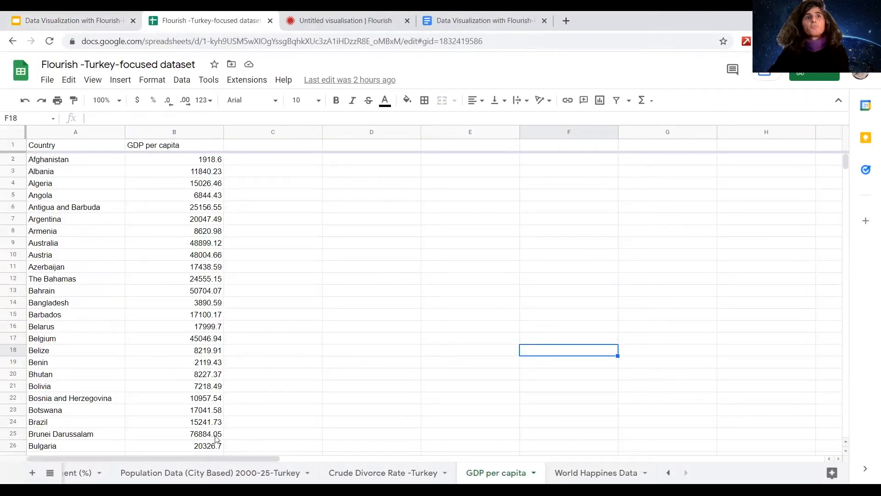
Go to the dataset's unemployment (%) sheet and select all of its cells for copying.
{"action": "left_click", "coordinate": [667, 473]}
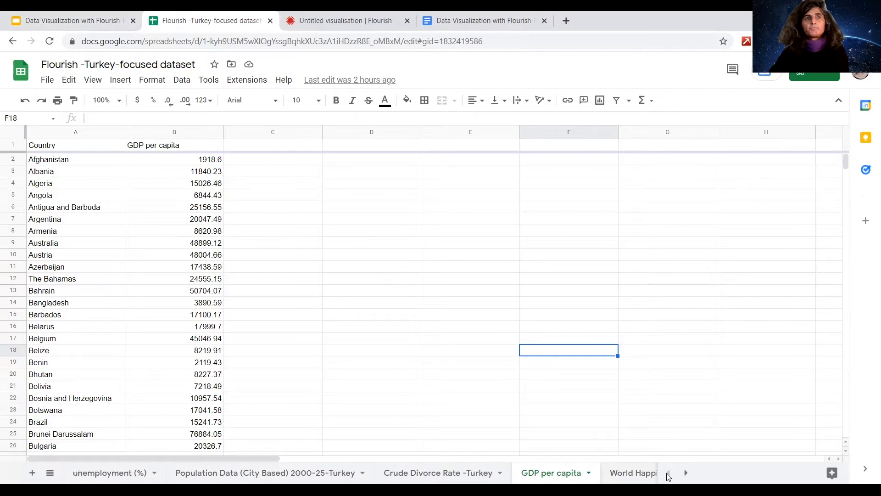
{"action": "left_click", "coordinate": [127, 477]}
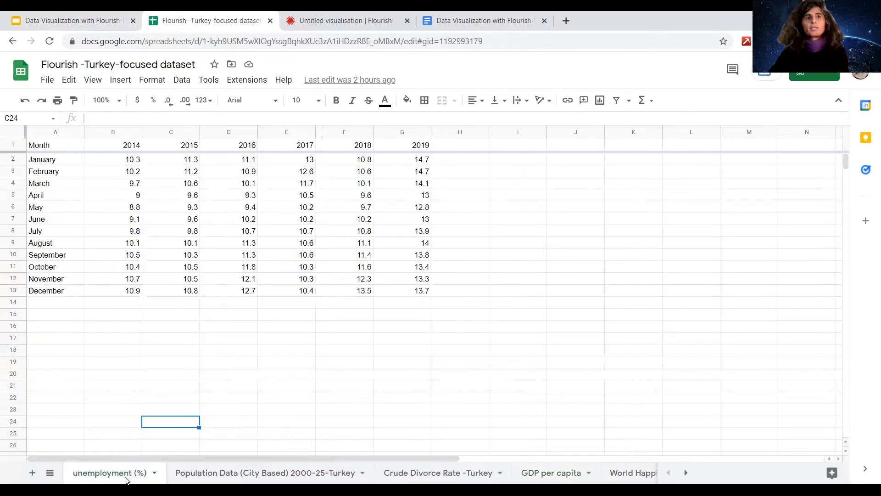
{"action": "left_click", "coordinate": [16, 135]}
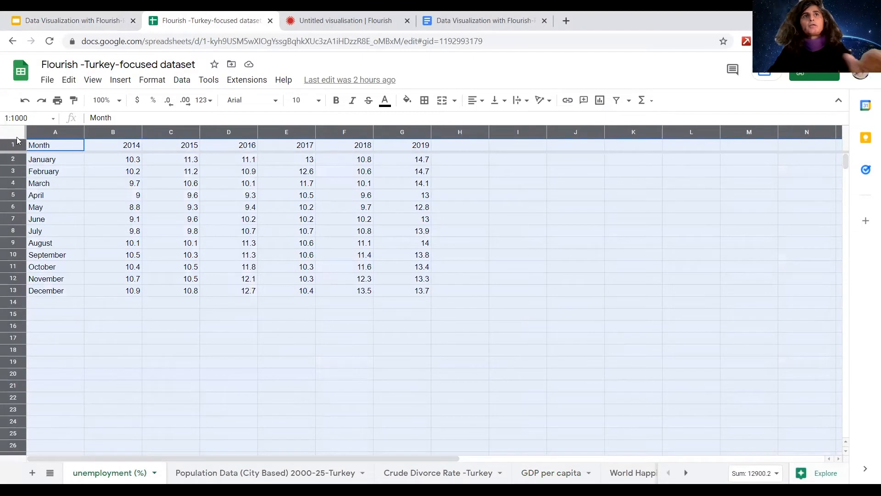
Switch to the Flourish visualisation and rename the untitled line chart as "Title".
{"action": "left_click", "coordinate": [314, 15]}
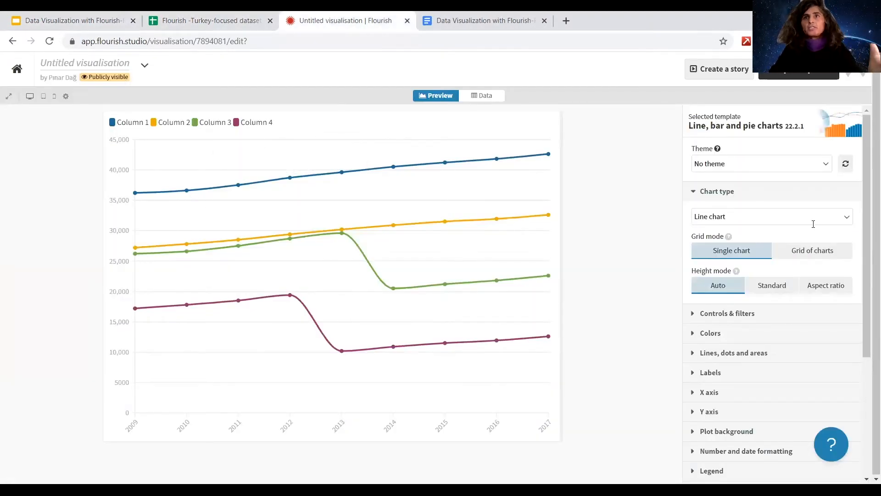
{"action": "scroll", "coordinate": [770, 383], "scroll_direction": "down", "scroll_amount": 1}
{"action": "scroll", "coordinate": [771, 407], "scroll_direction": "up", "scroll_amount": 1}
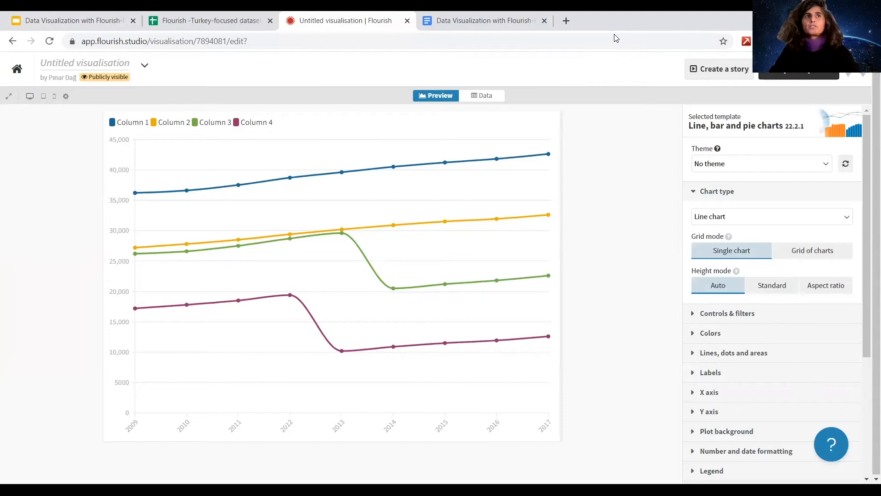
{"action": "key", "text": "Tab"}
{"action": "type", "text": "Titlş"}
{"action": "key", "text": "BackSpace"}
{"action": "key", "text": "BackSpace"}
{"action": "type", "text": "le"}
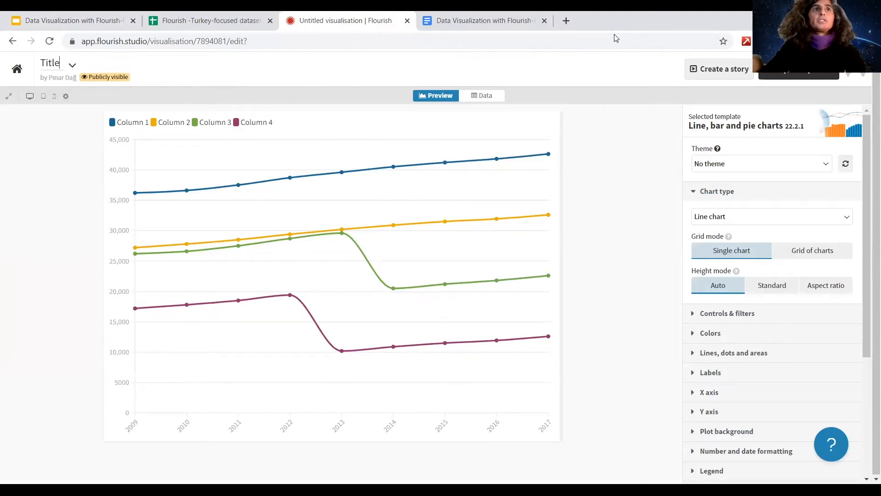
{"action": "left_click", "coordinate": [53, 149]}
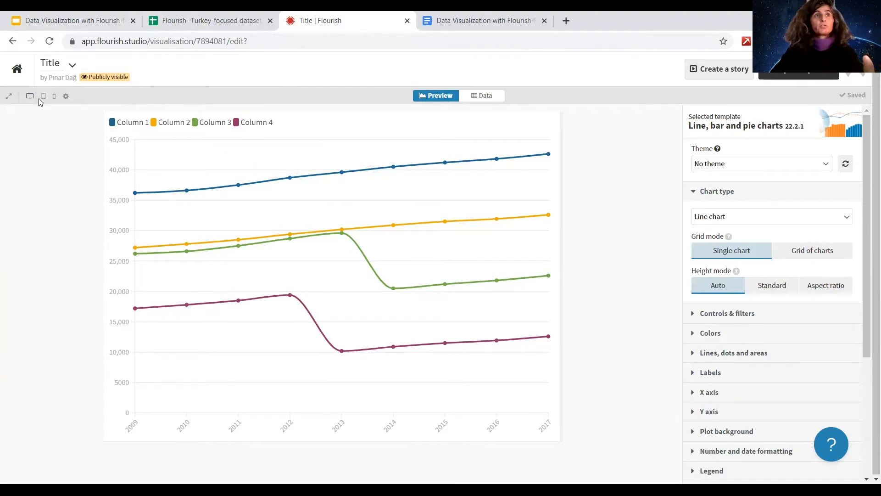
Enable the custom preview size for the chart and set its width to 802, leaving the height on auto.
{"action": "left_click", "coordinate": [66, 97]}
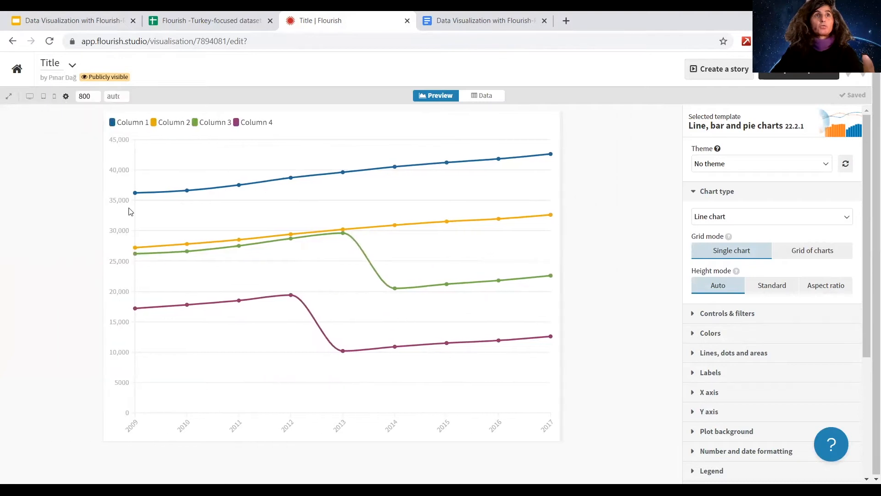
{"action": "left_click", "coordinate": [95, 94]}
{"action": "left_click", "coordinate": [95, 94]}
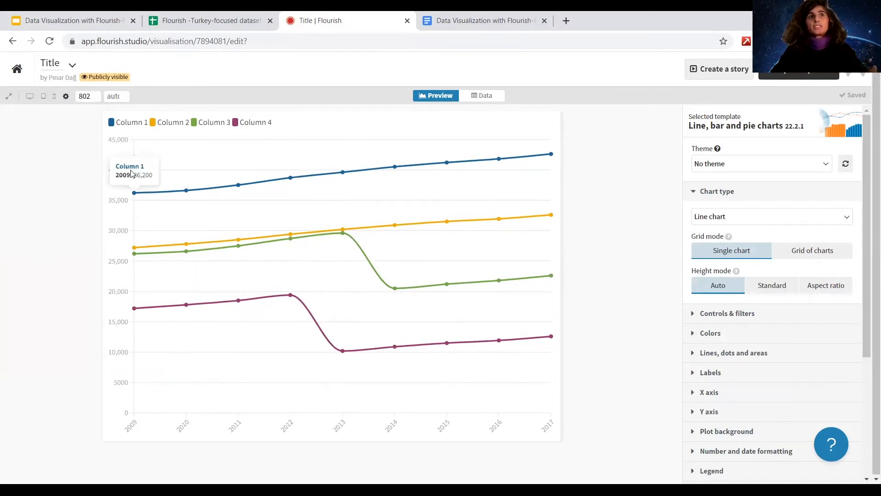
Show the visualisation's data table and examine the options for uploading a data file or merging uploaded data.
{"action": "left_click", "coordinate": [487, 97]}
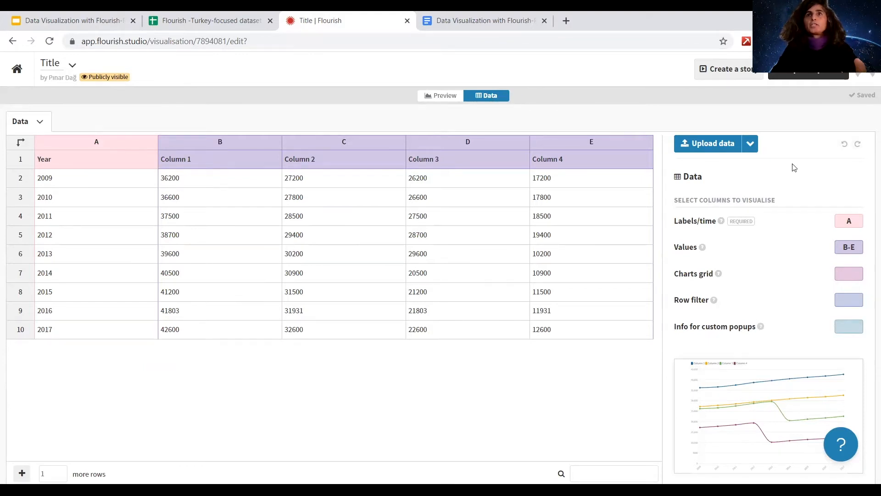
{"action": "left_click", "coordinate": [707, 144]}
{"action": "left_click", "coordinate": [580, 268]}
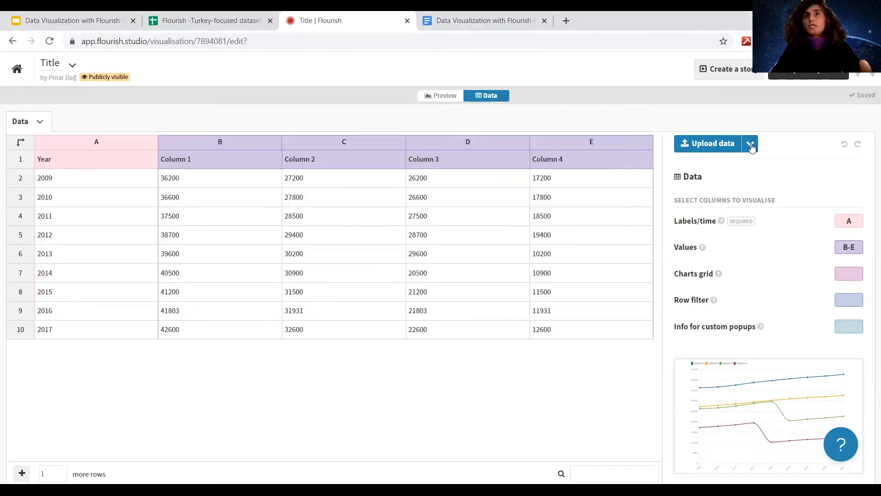
{"action": "left_click", "coordinate": [751, 145]}
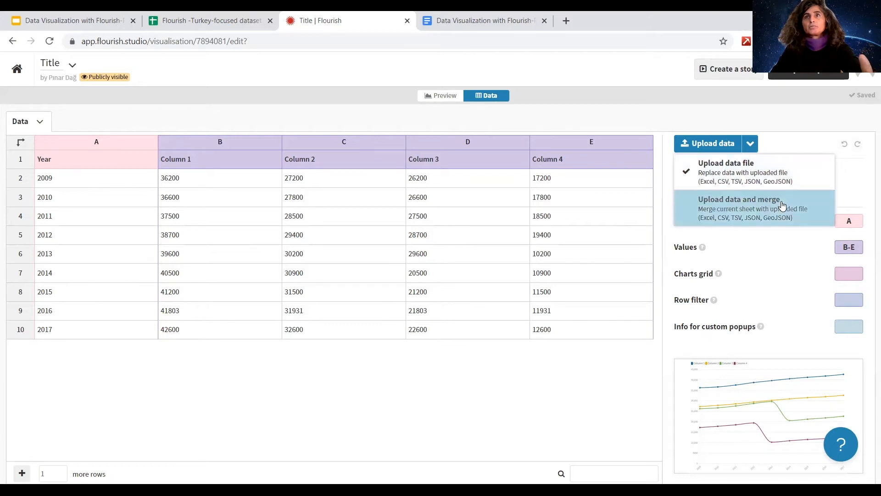
{"action": "left_click", "coordinate": [75, 103]}
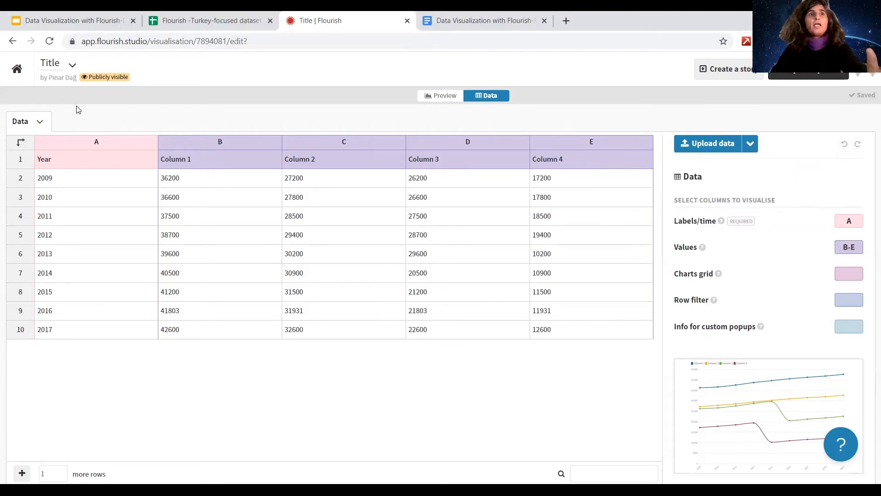
Revisit the unemployment spreadsheet and examine the Flourish data sheet's download formats and clearing option without downloading anything.
{"action": "left_click", "coordinate": [202, 15]}
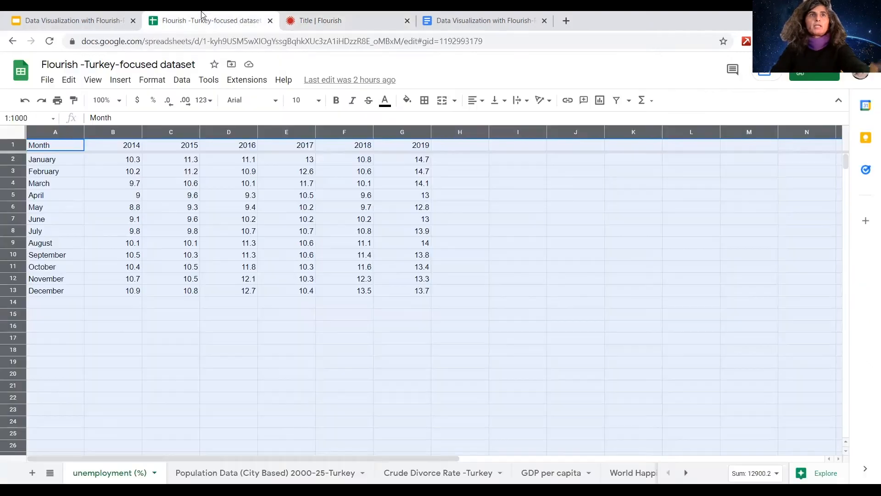
{"action": "left_click", "coordinate": [316, 19]}
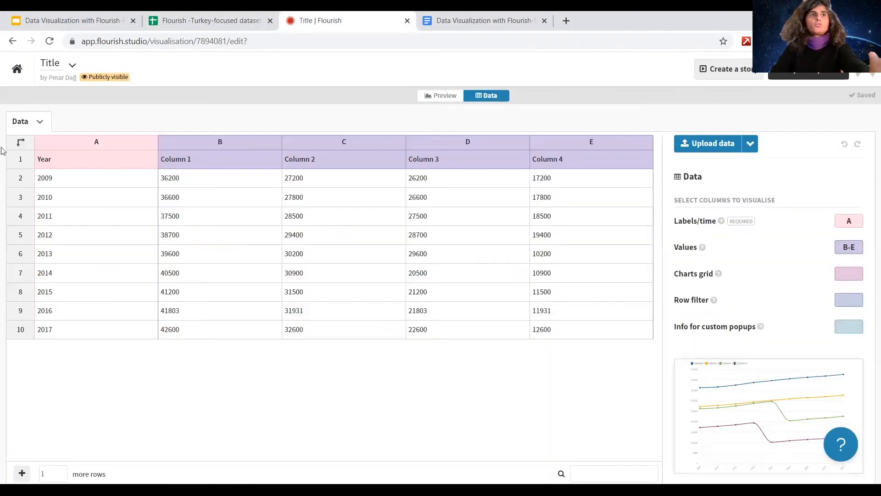
{"action": "left_click", "coordinate": [43, 125]}
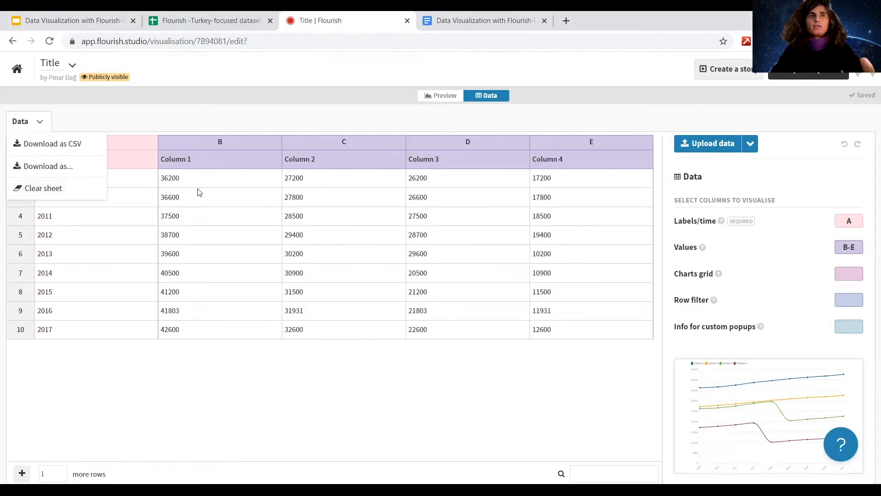
{"action": "left_click", "coordinate": [152, 353]}
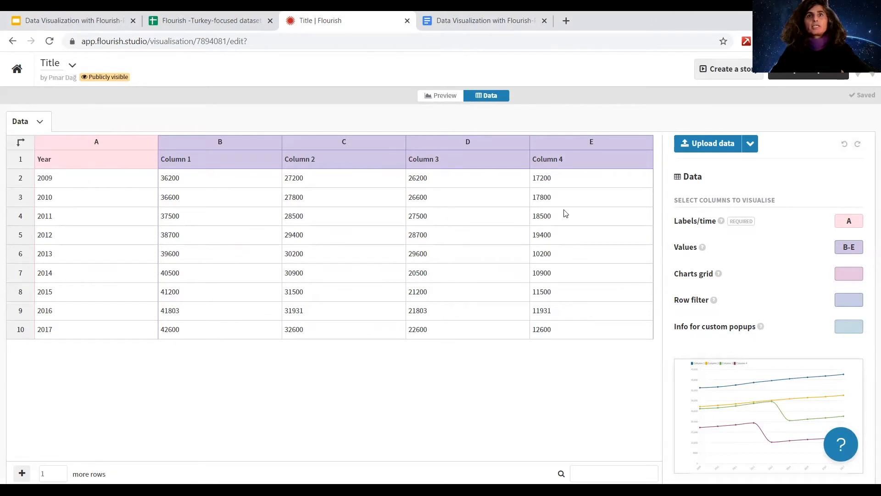
{"action": "left_click", "coordinate": [39, 124]}
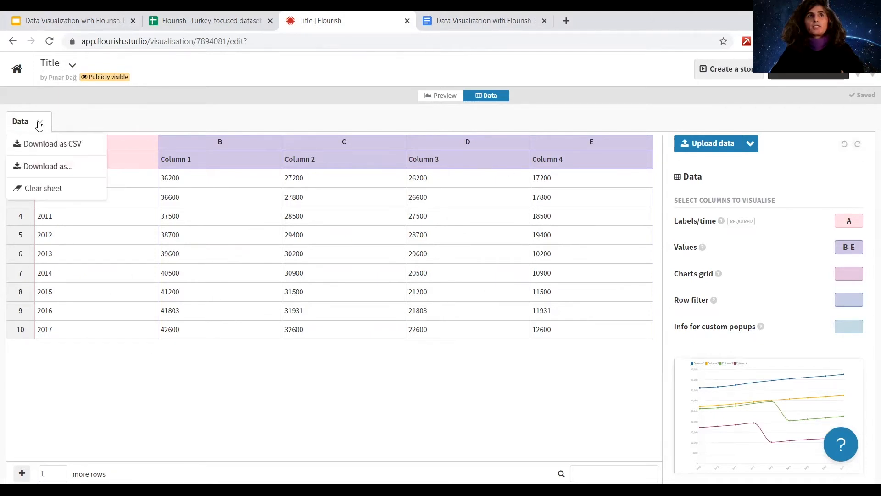
{"action": "left_click", "coordinate": [58, 167]}
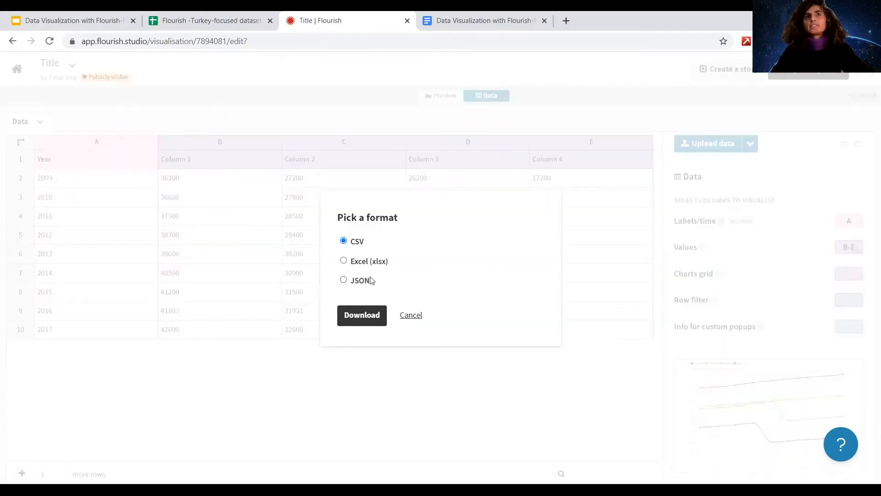
{"action": "left_click", "coordinate": [408, 315]}
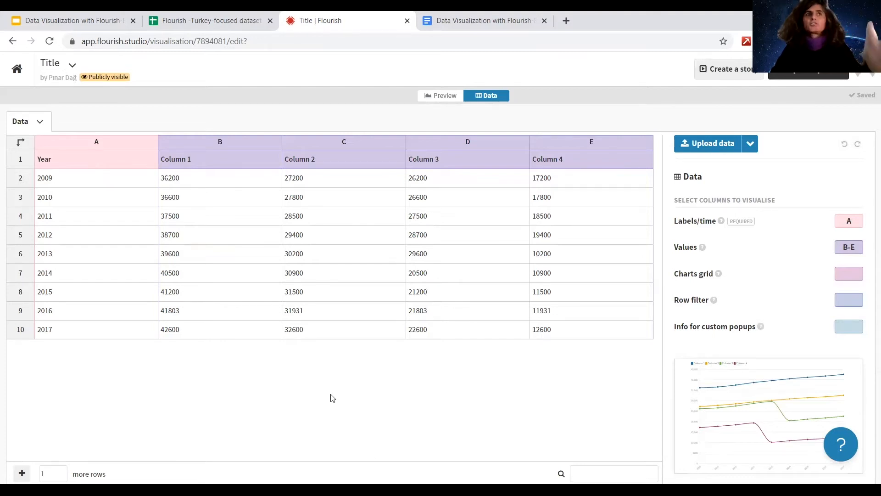
{"action": "left_click", "coordinate": [41, 123]}
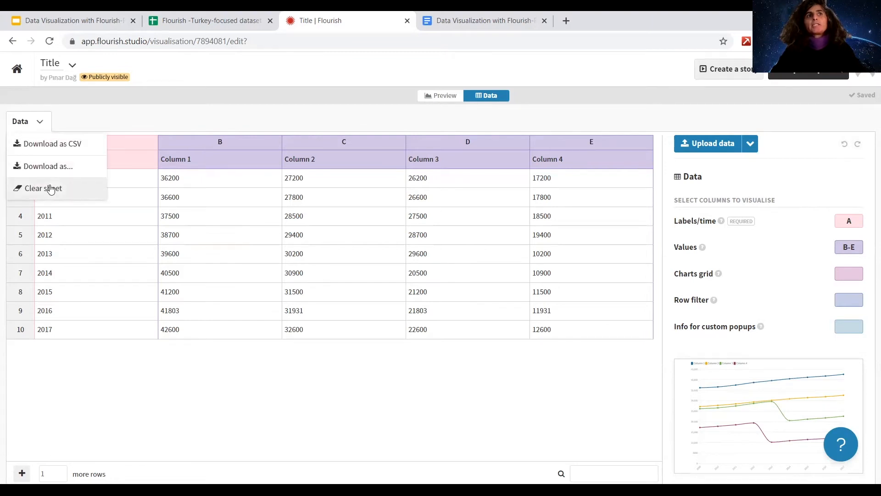
{"action": "left_click", "coordinate": [277, 426]}
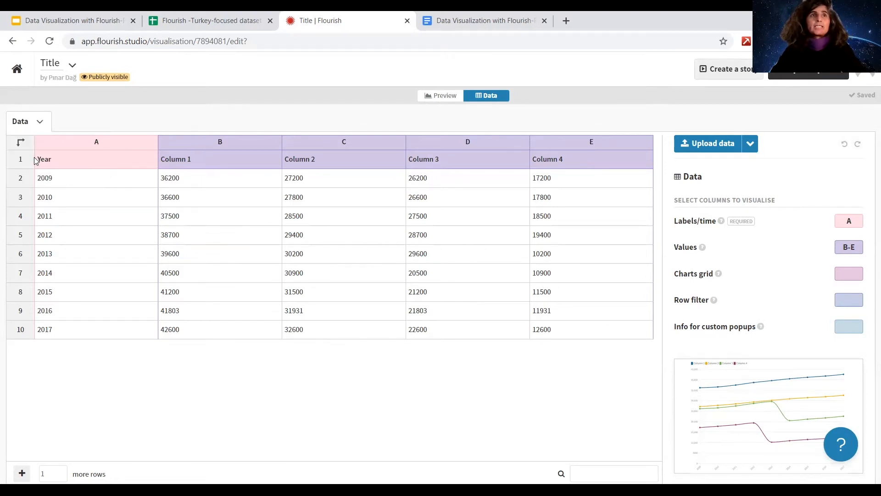
Select the whole sample table and clear the Flourish data sheet.
{"action": "left_click", "coordinate": [40, 157]}
{"action": "key", "text": "ctrl+a"}
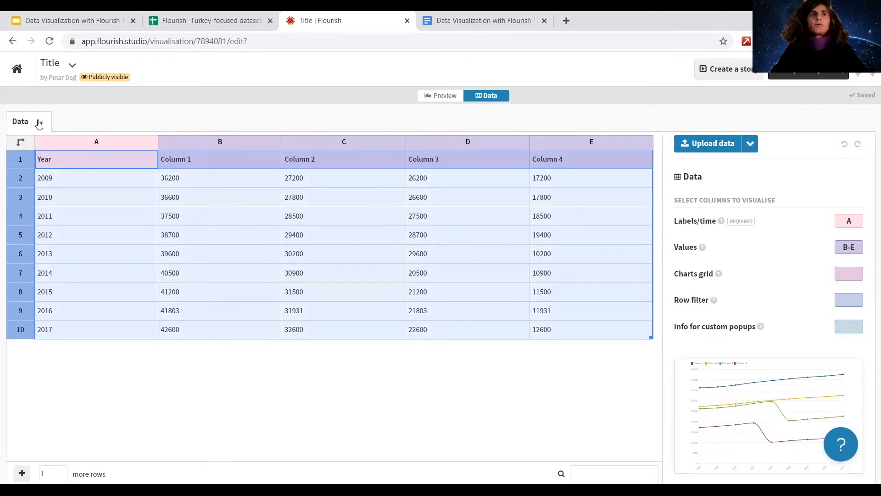
{"action": "left_click", "coordinate": [39, 121]}
{"action": "left_click", "coordinate": [45, 187]}
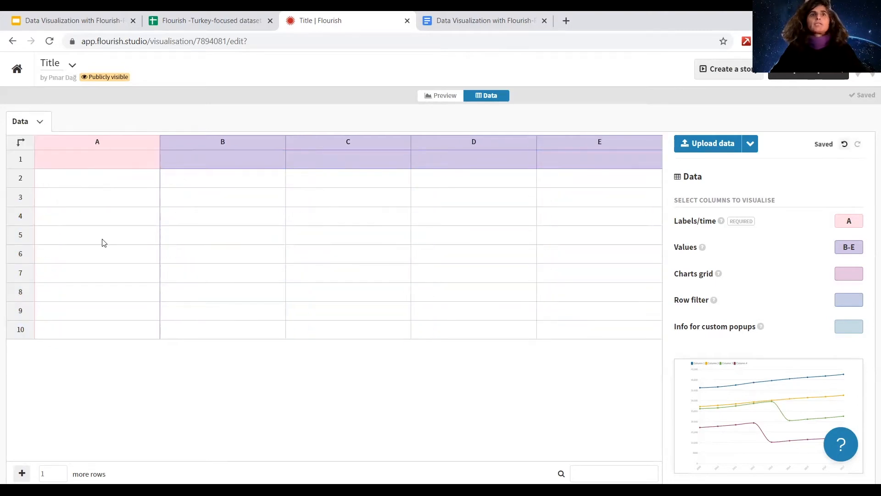
Paste the copied monthly unemployment data into the Flourish sheet starting at cell A1 and check it against the source spreadsheet.
{"action": "left_click", "coordinate": [68, 160]}
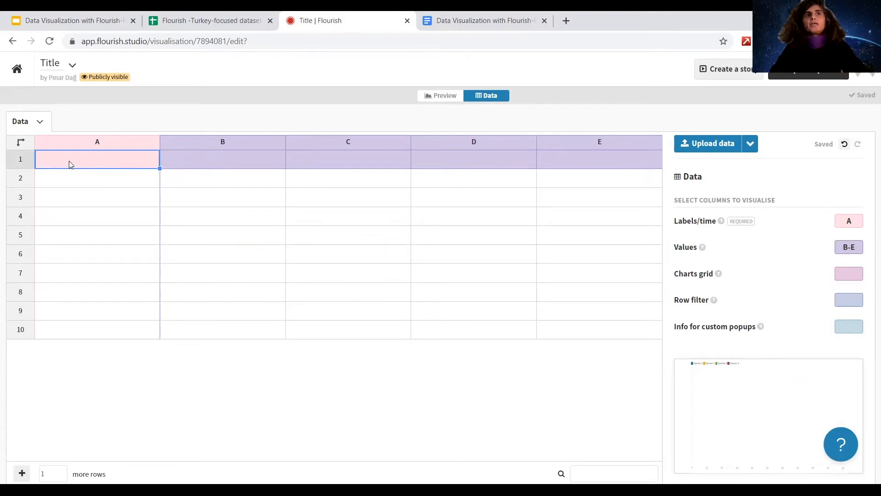
{"action": "key", "text": "ctrl+v"}
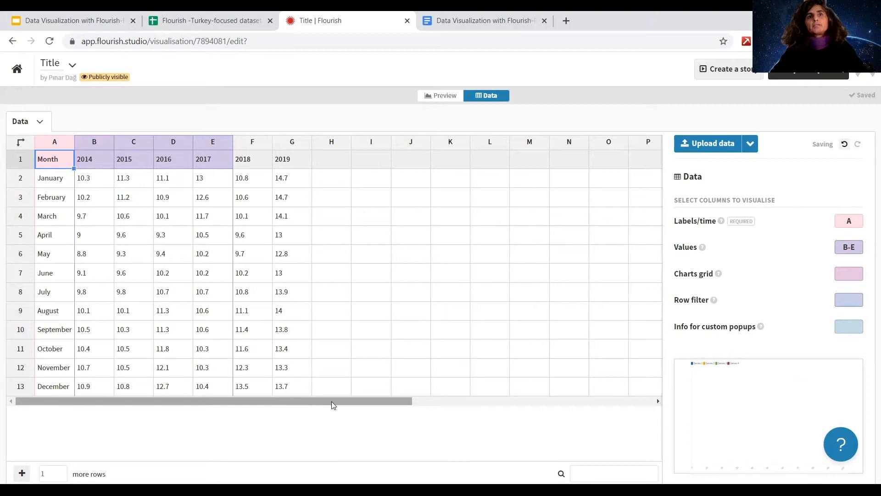
{"action": "left_click", "coordinate": [206, 18]}
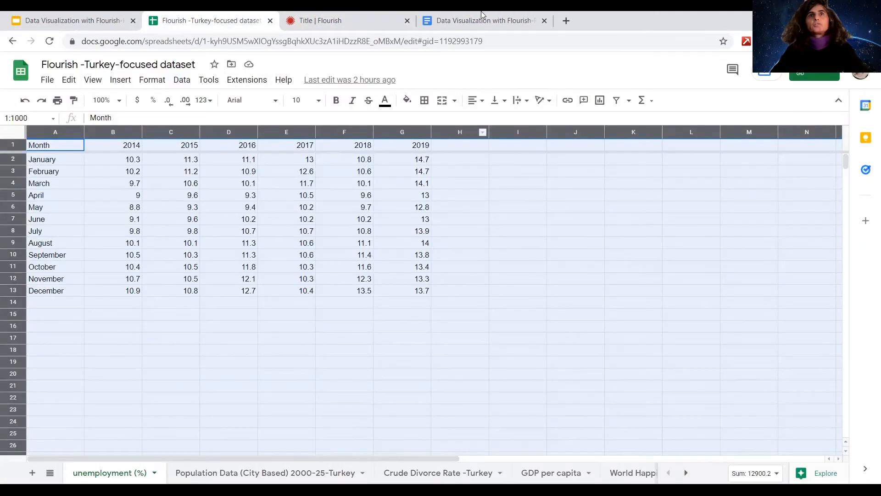
{"action": "left_click", "coordinate": [303, 19]}
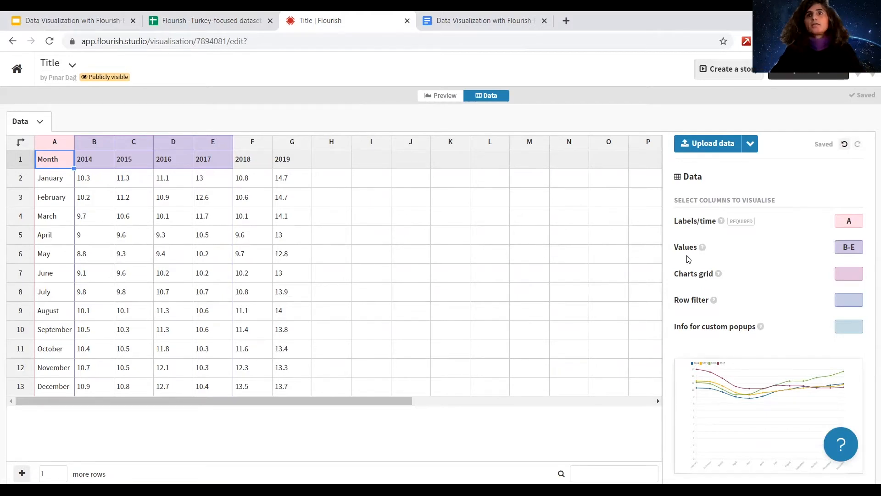
Keep column A as Labels/time and set the Values columns to visualise to B-G.
{"action": "left_click", "coordinate": [722, 224]}
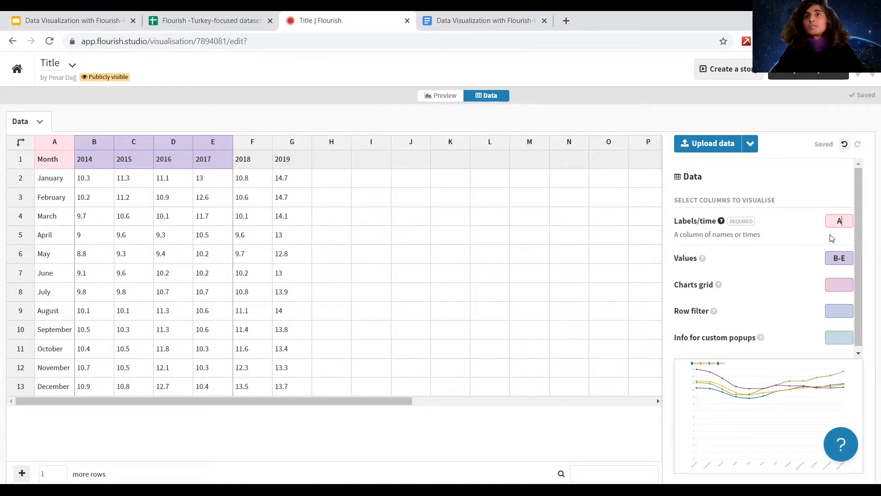
{"action": "left_click", "coordinate": [848, 258]}
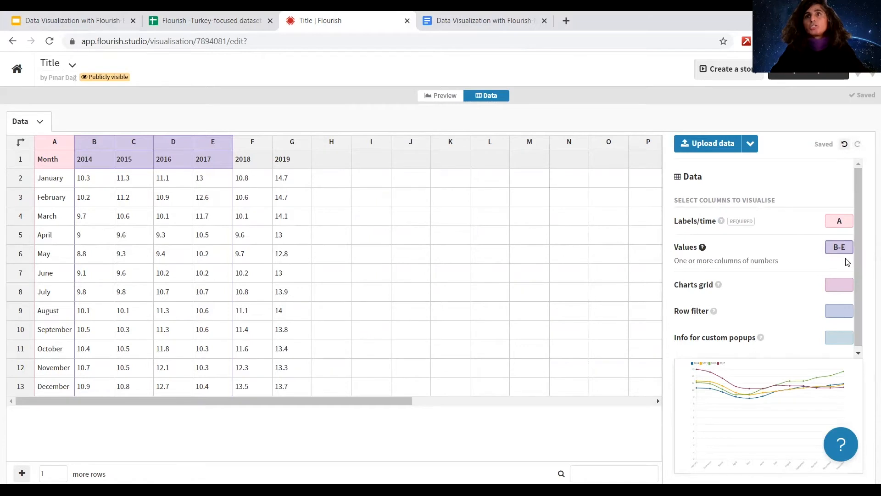
{"action": "key", "text": "BackSpace"}
{"action": "type", "text": "G"}
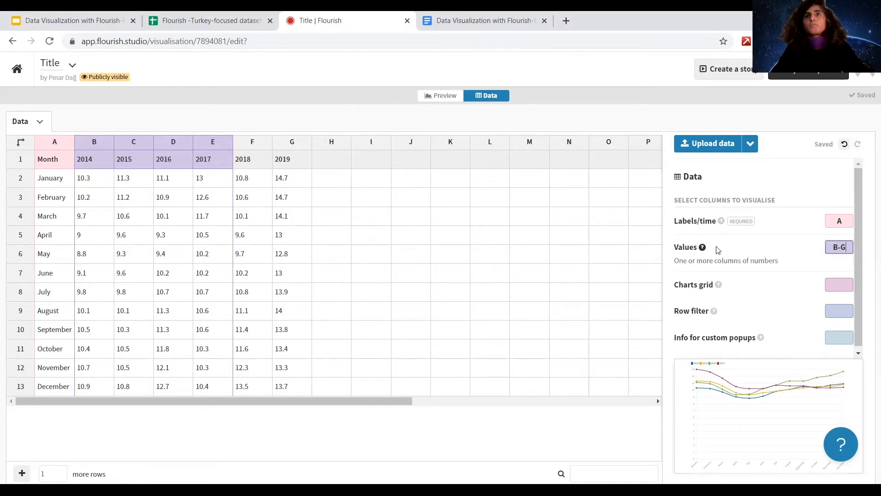
{"action": "left_click", "coordinate": [787, 171]}
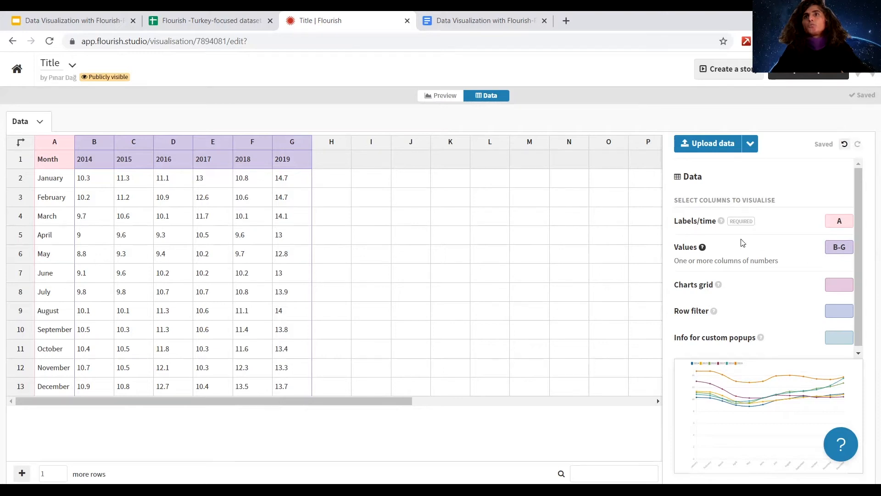
Preview the line chart of the unemployment data and look over its available settings sections.
{"action": "left_click", "coordinate": [427, 94]}
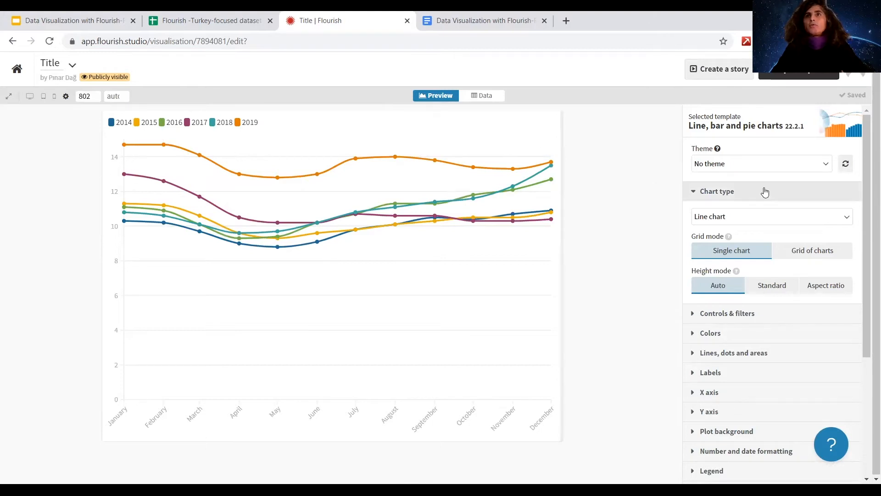
{"action": "left_click", "coordinate": [481, 96]}
{"action": "left_click", "coordinate": [431, 95]}
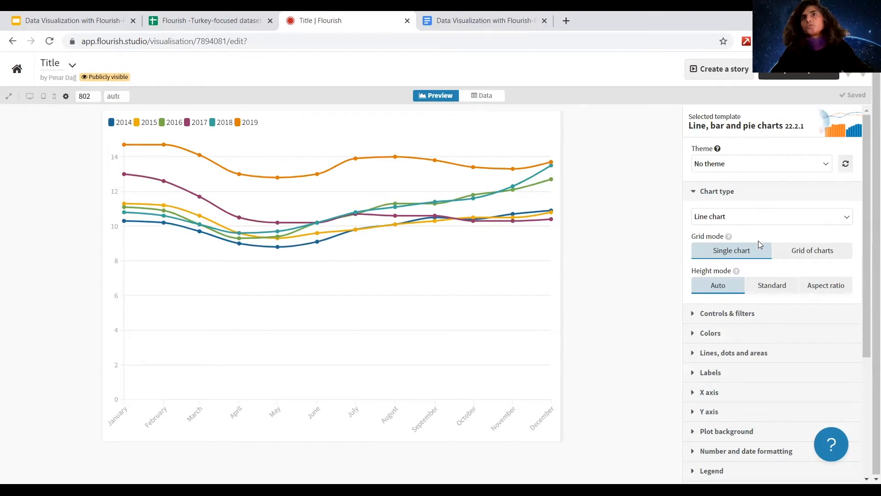
{"action": "scroll", "coordinate": [764, 275], "scroll_direction": "down", "scroll_amount": 4}
{"action": "scroll", "coordinate": [773, 376], "scroll_direction": "up", "scroll_amount": 4}
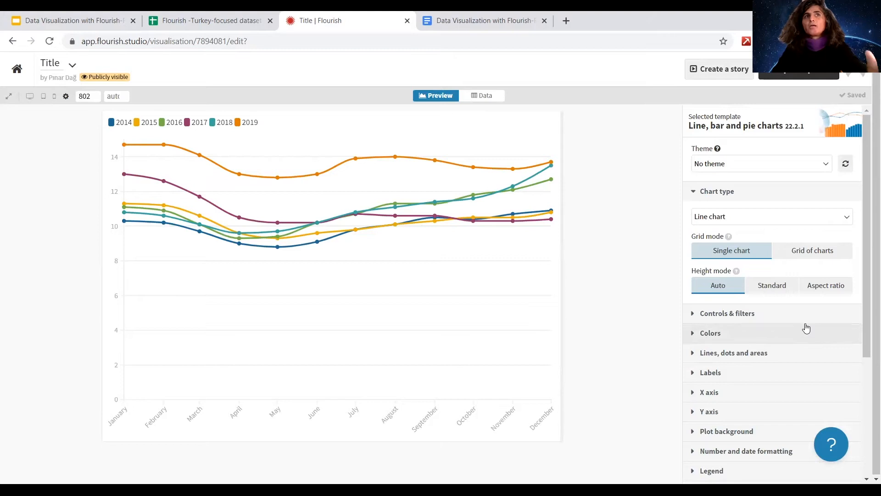
Try the Area chart (stacked) type and the Grid of charts mode, returning to a single line chart.
{"action": "left_click", "coordinate": [846, 216]}
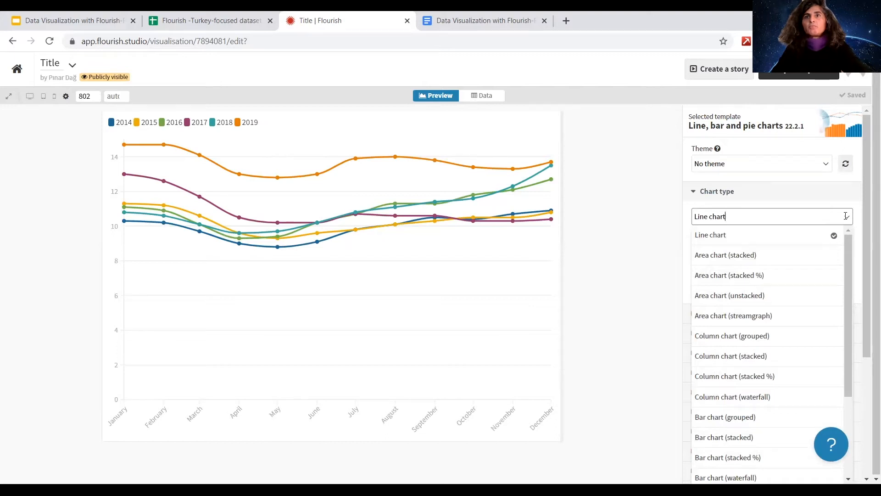
{"action": "left_click", "coordinate": [772, 251]}
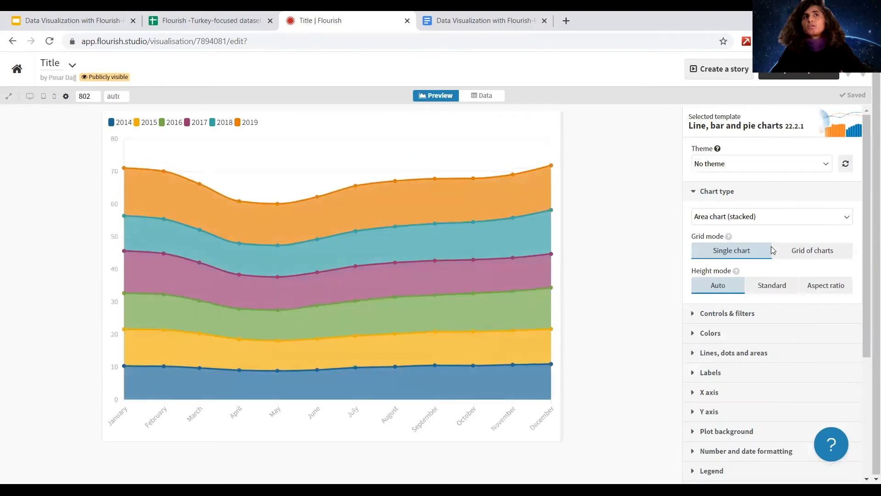
{"action": "left_click", "coordinate": [772, 215]}
{"action": "left_click", "coordinate": [743, 238]}
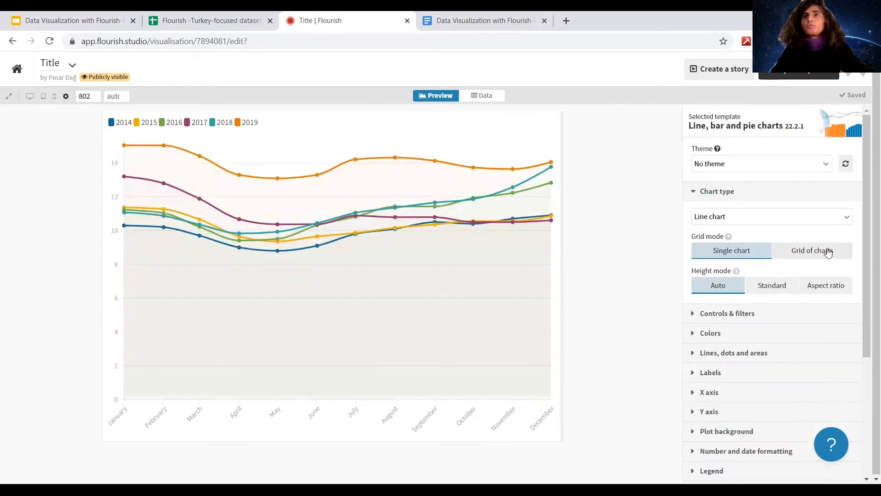
{"action": "left_click", "coordinate": [824, 252]}
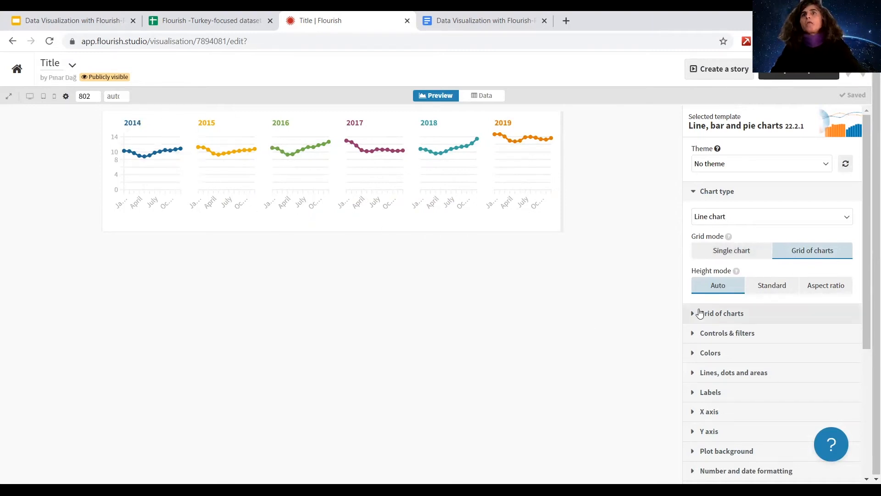
{"action": "left_click", "coordinate": [736, 255]}
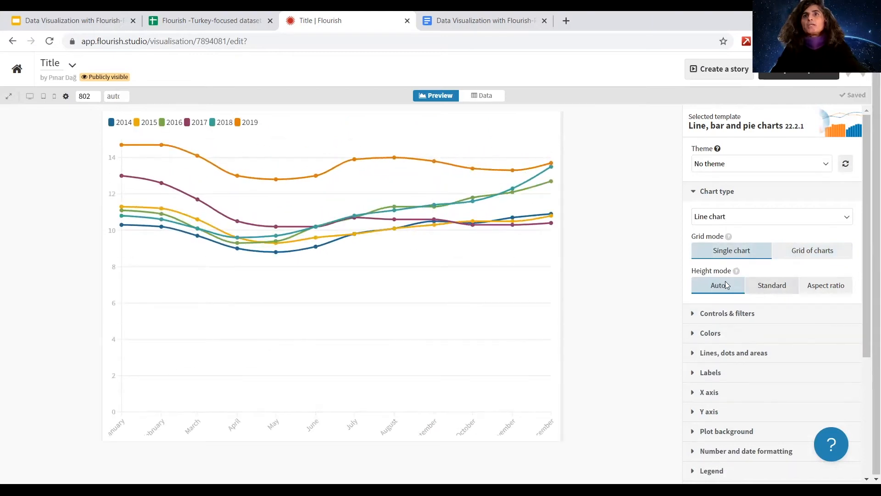
Try the Standard and Aspect ratio height modes, then restore the chart's height mode to Auto.
{"action": "left_click", "coordinate": [770, 288]}
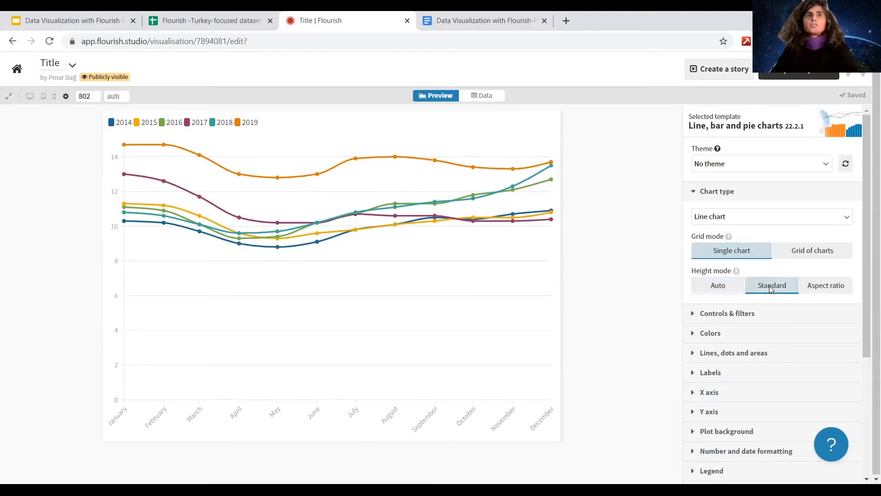
{"action": "left_click", "coordinate": [820, 289]}
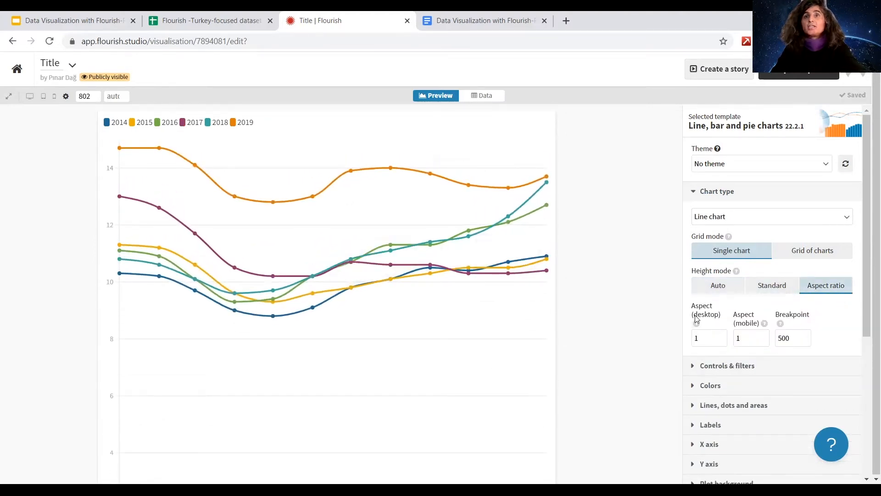
{"action": "left_click", "coordinate": [709, 289]}
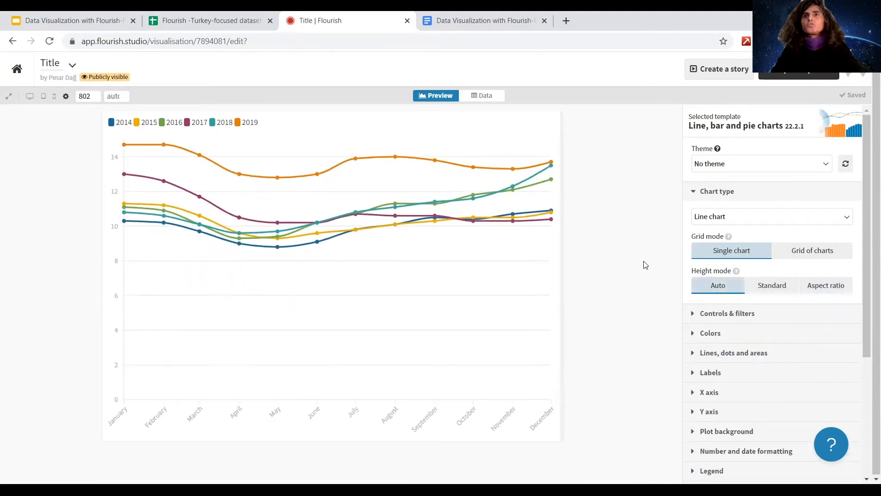
{"action": "left_click", "coordinate": [719, 190]}
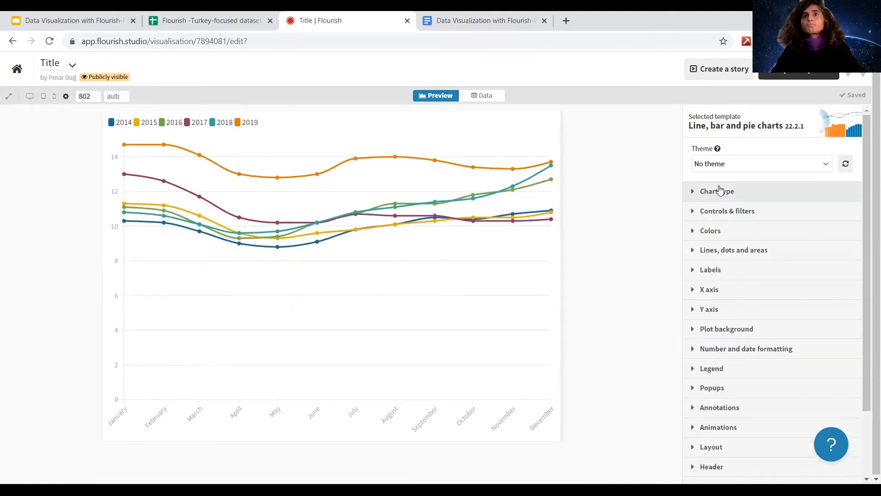
Set the series filter to Multi select and use it to show only the 2014 and 2018 series.
{"action": "left_click", "coordinate": [741, 210]}
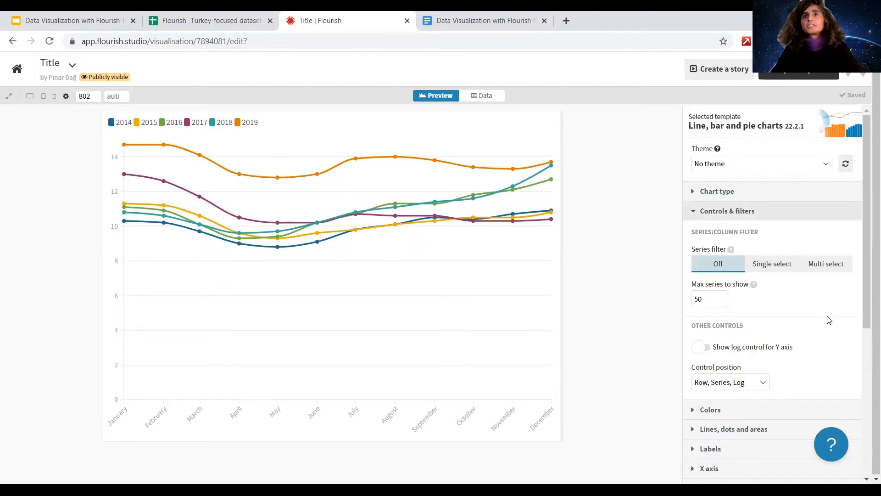
{"action": "left_click", "coordinate": [827, 265]}
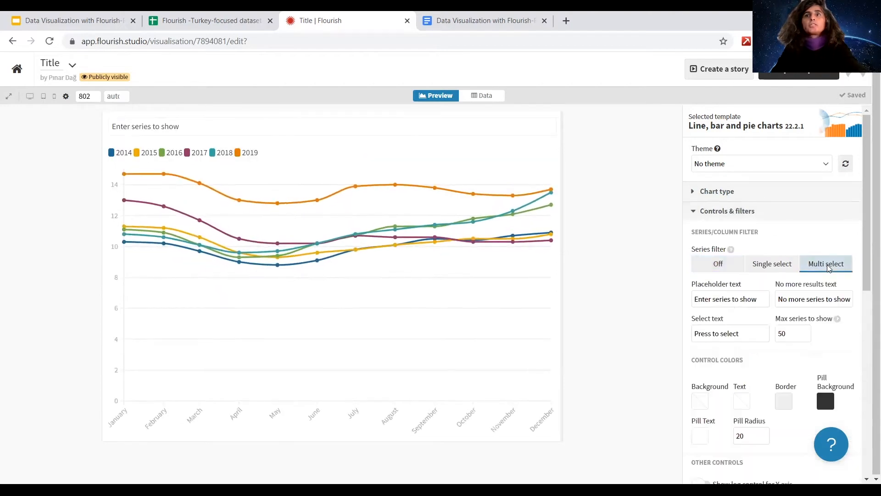
{"action": "left_click", "coordinate": [178, 126]}
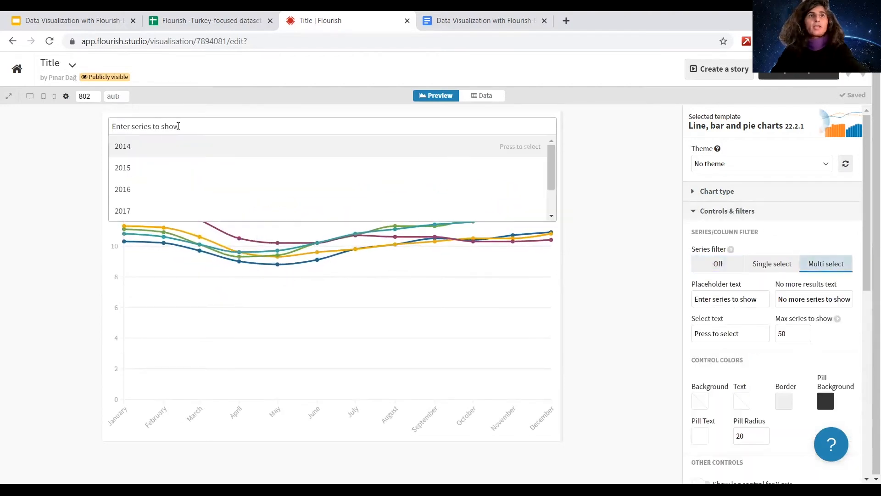
{"action": "left_click", "coordinate": [129, 147]}
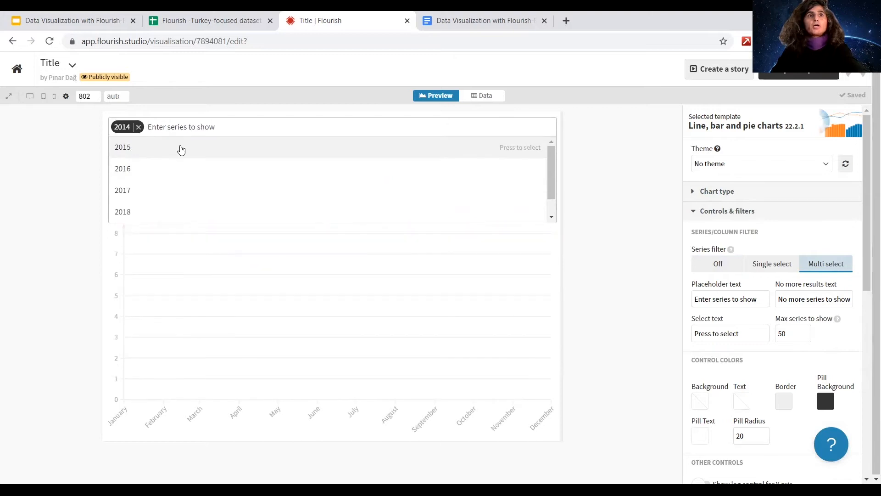
{"action": "left_click", "coordinate": [144, 210]}
{"action": "left_click", "coordinate": [624, 292]}
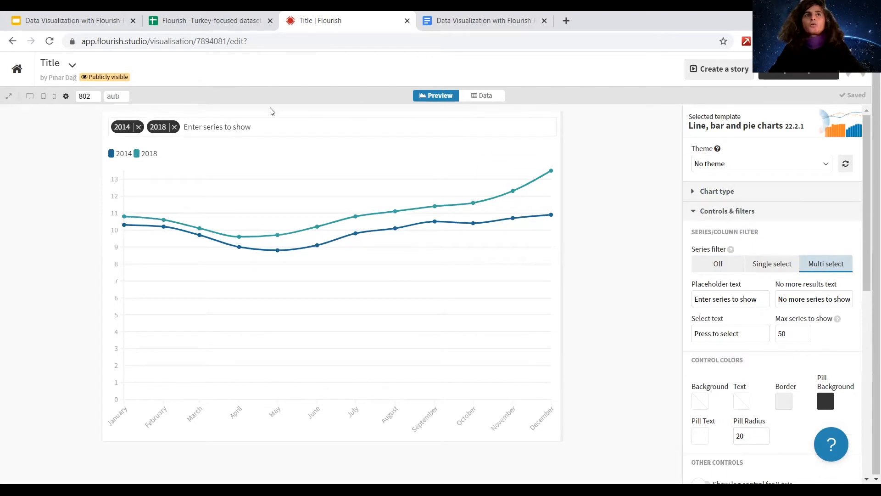
Remove 2018 and 2014 from the chart's series filter and look at its list of selectable years.
{"action": "left_click", "coordinate": [174, 126]}
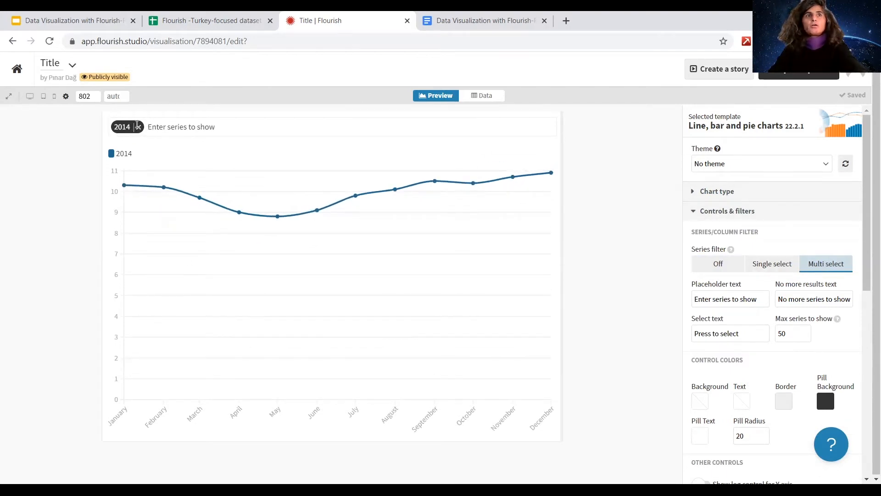
{"action": "left_click", "coordinate": [139, 127]}
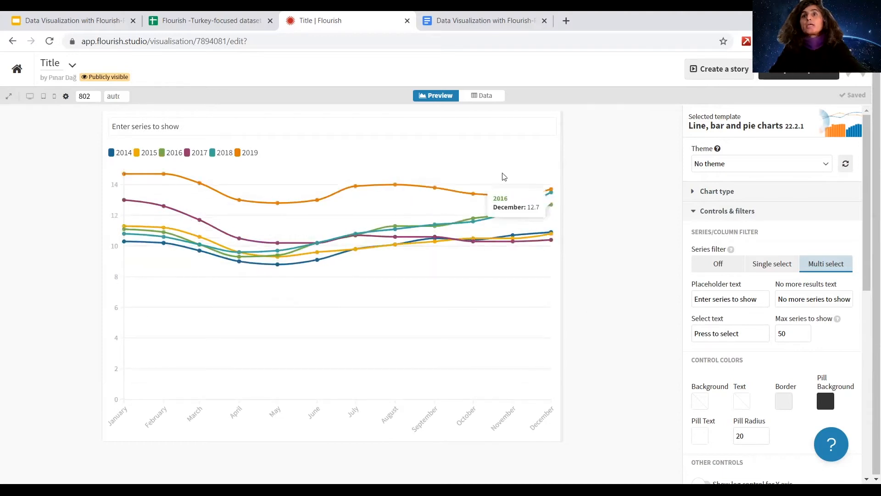
{"action": "left_click", "coordinate": [185, 127]}
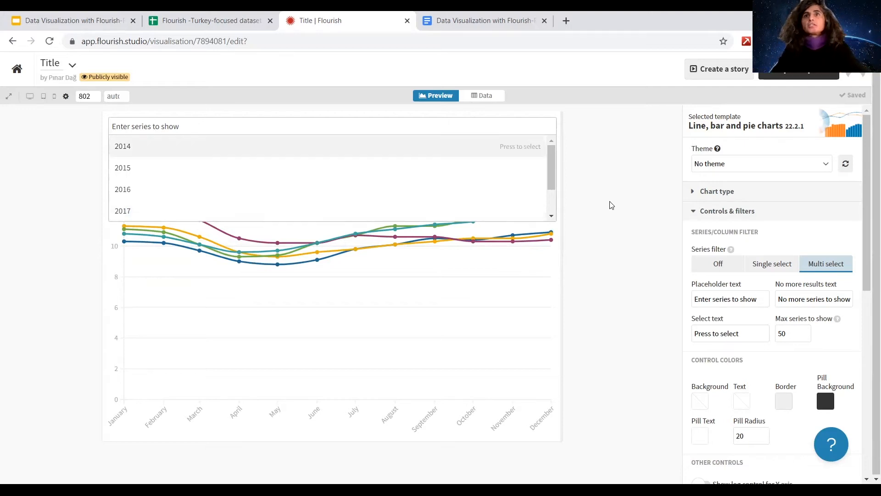
{"action": "left_click", "coordinate": [587, 208]}
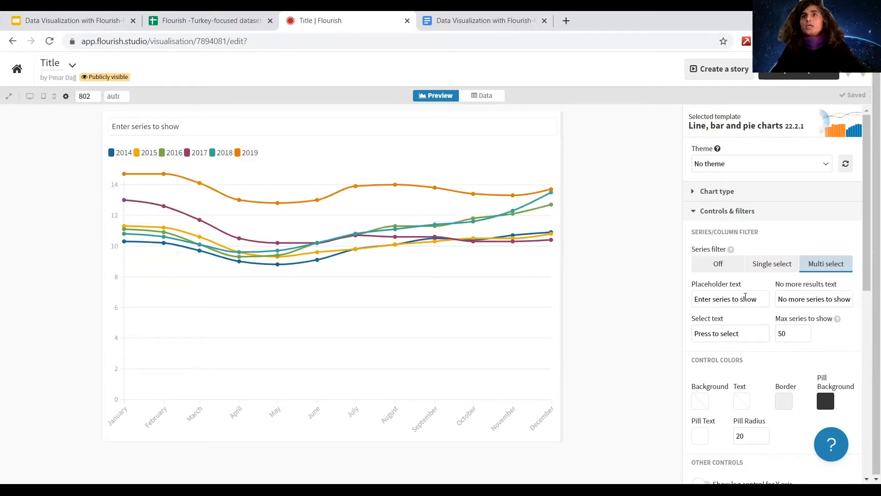
Review the series filter's placeholder and no-more-results texts and set its maximum series to show to 30.
{"action": "left_click_drag", "start_coordinate": [756, 299], "coordinate": [693, 300]}
{"action": "left_click_drag", "start_coordinate": [781, 298], "coordinate": [868, 365]}
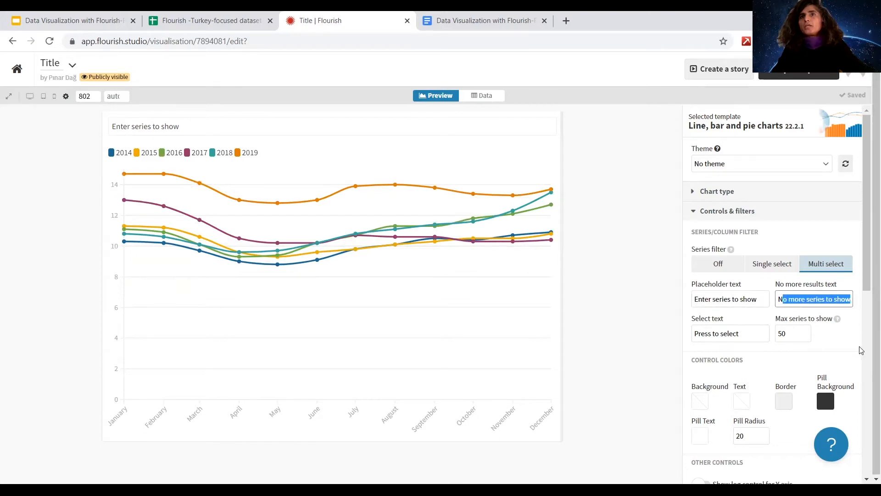
{"action": "left_click", "coordinate": [859, 347]}
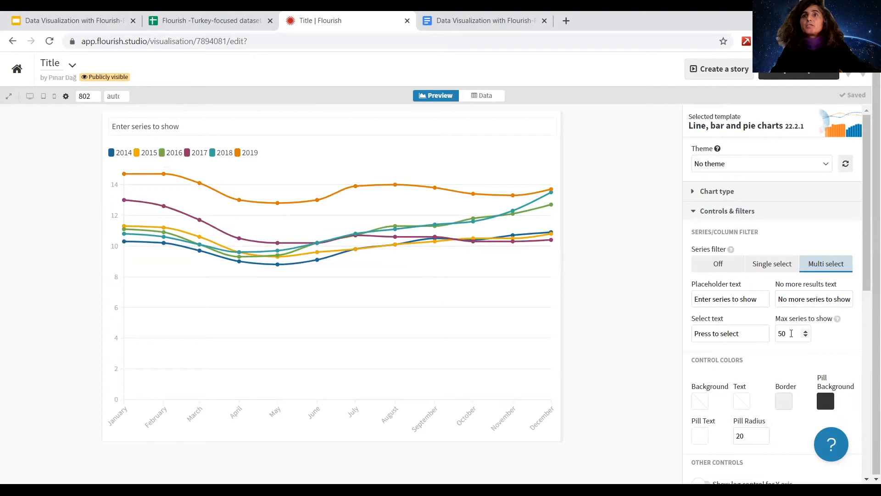
{"action": "double_click", "coordinate": [791, 334]}
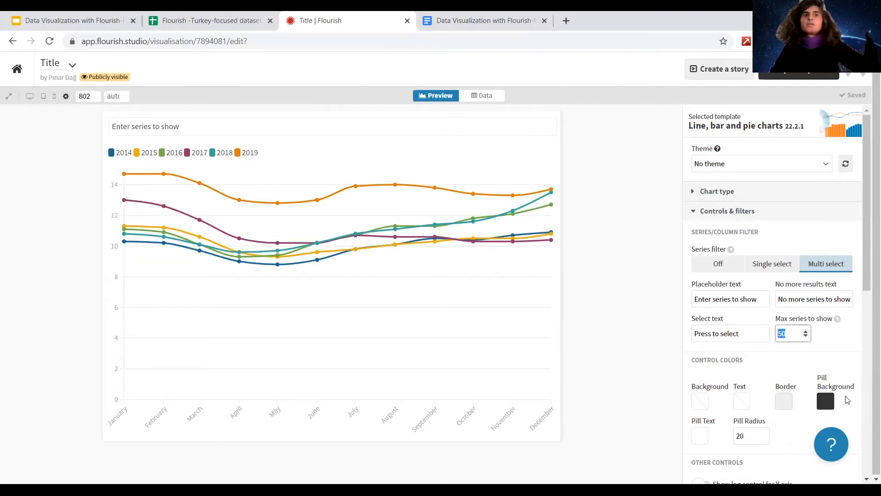
{"action": "type", "text": "30"}
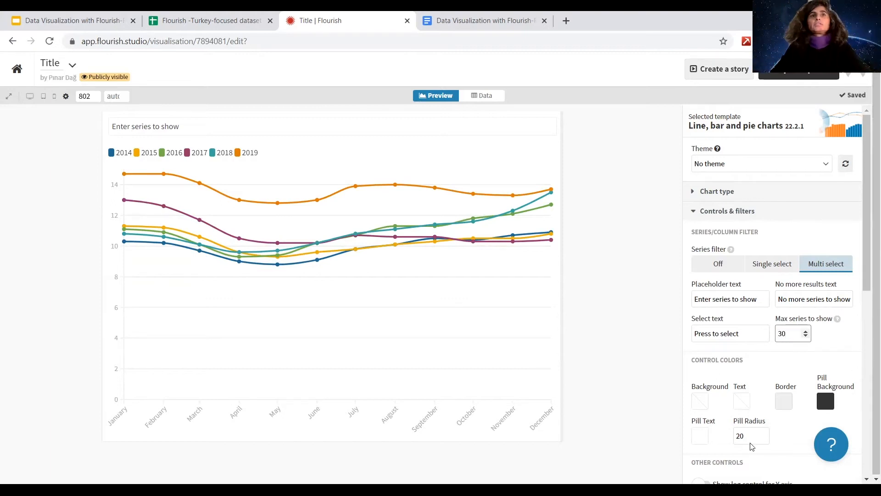
{"action": "left_click", "coordinate": [626, 314]}
{"action": "left_click", "coordinate": [728, 211]}
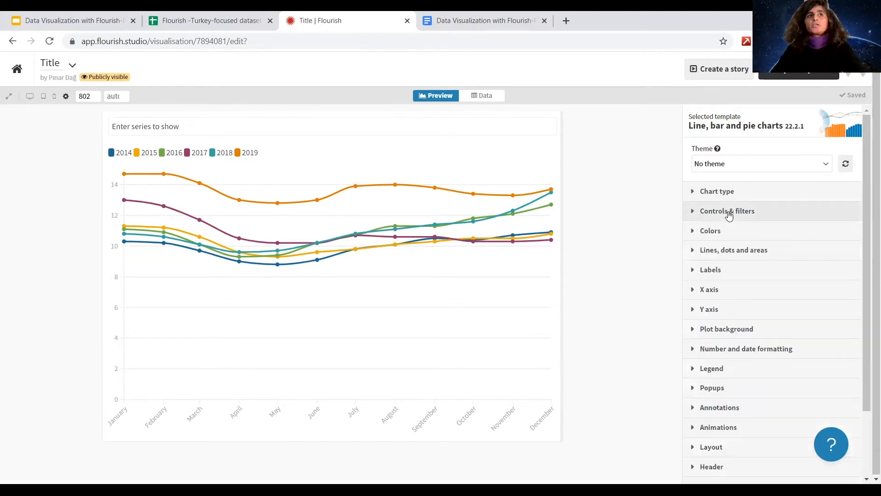
Try the Antique color palette on the chart lines and switch back to Flourish 1.
{"action": "left_click", "coordinate": [746, 237]}
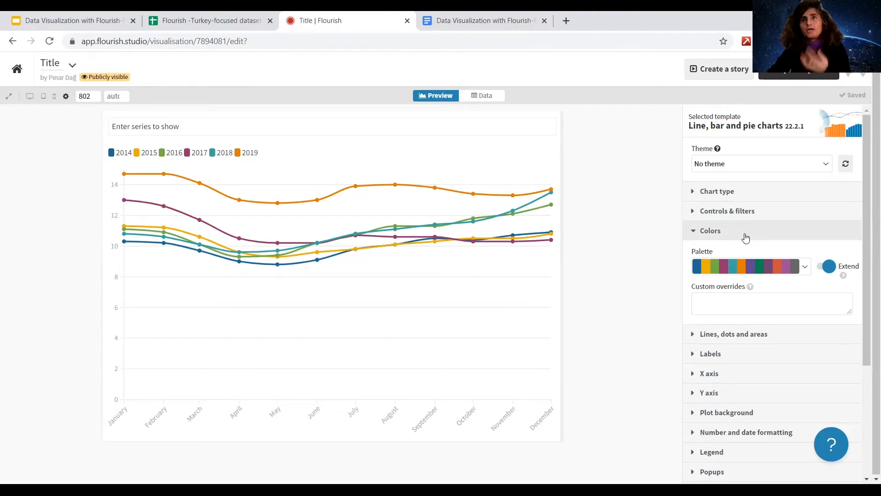
{"action": "left_click", "coordinate": [798, 270]}
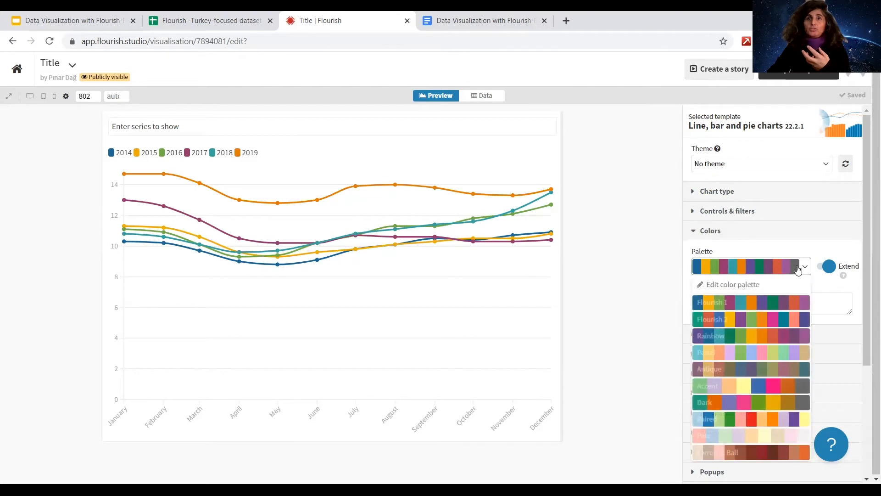
{"action": "left_click", "coordinate": [763, 372]}
{"action": "left_click", "coordinate": [755, 273]}
{"action": "left_click", "coordinate": [753, 310]}
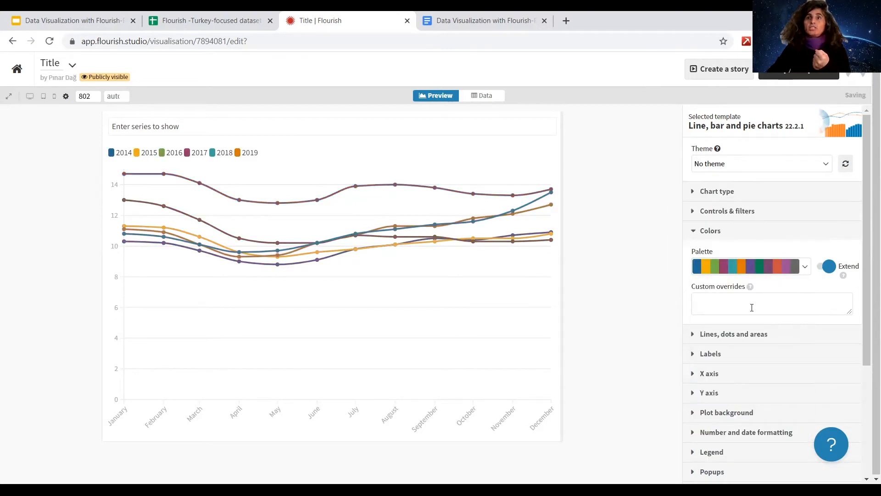
Examine the editable list of hex color codes in the Flourish 1 palette without changing any color.
{"action": "left_click", "coordinate": [805, 270]}
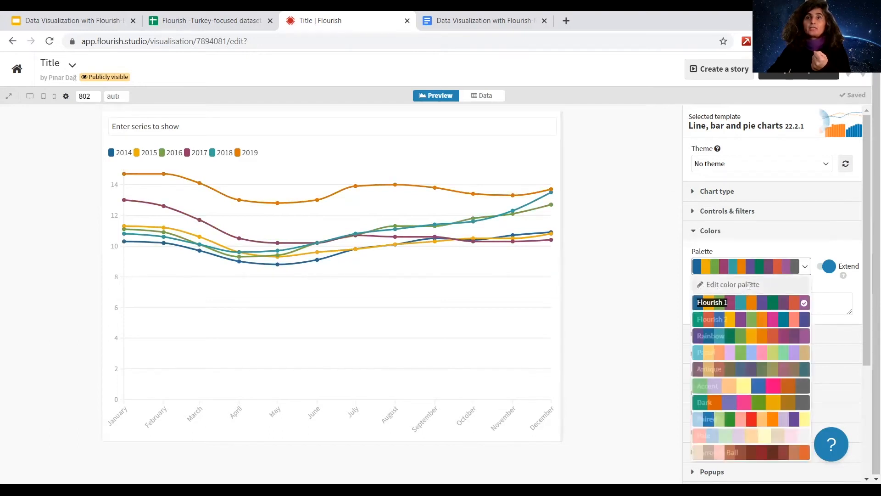
{"action": "left_click", "coordinate": [748, 285]}
{"action": "scroll", "coordinate": [748, 285], "scroll_direction": "down", "scroll_amount": 2}
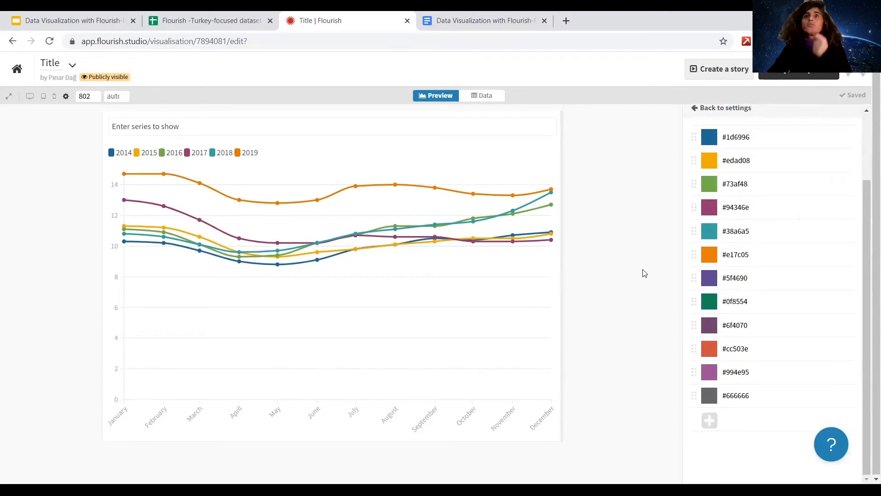
{"action": "left_click", "coordinate": [697, 108]}
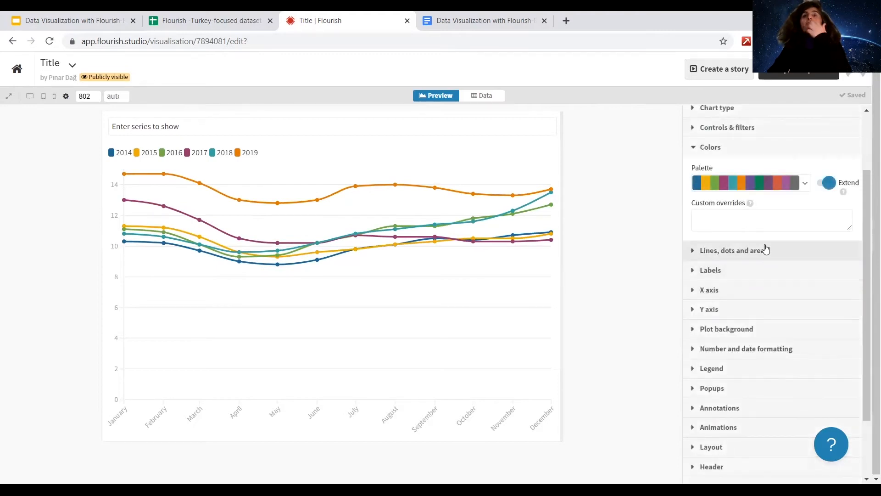
{"action": "left_click", "coordinate": [722, 148]}
Set the line curve of the chart's lines to Step.
{"action": "left_click", "coordinate": [733, 170]}
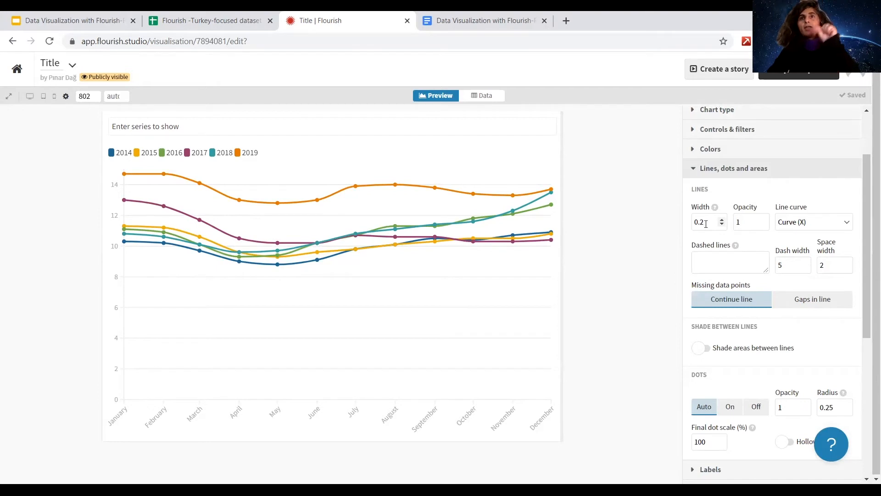
{"action": "left_click", "coordinate": [819, 220]}
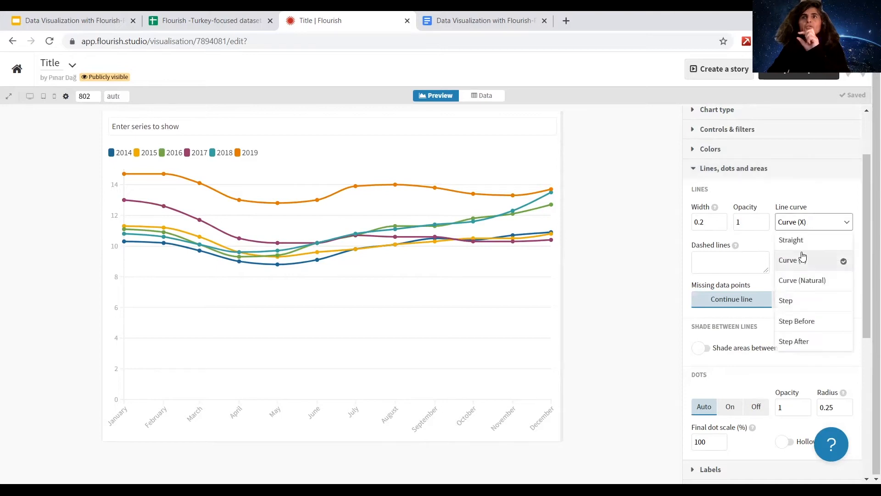
{"action": "left_click", "coordinate": [803, 300]}
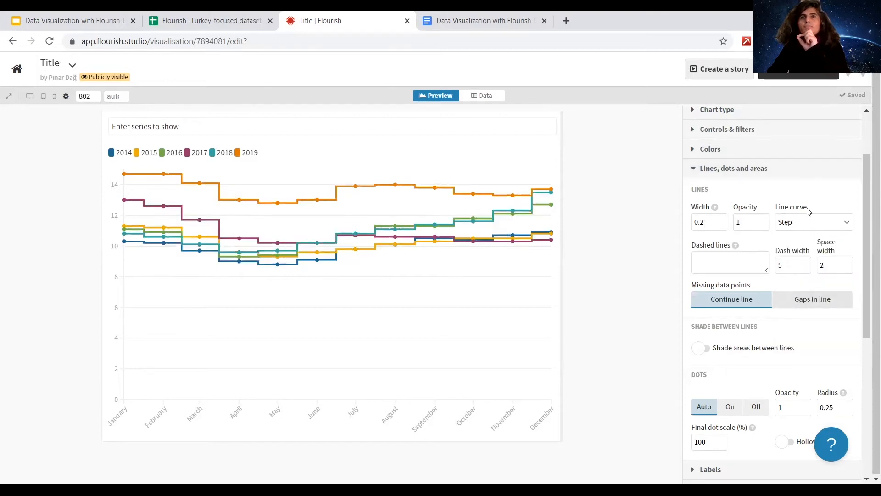
Compare the Straight and Step Before line curves on the chart, settling on Straight.
{"action": "left_click", "coordinate": [808, 222]}
{"action": "left_click", "coordinate": [801, 239]}
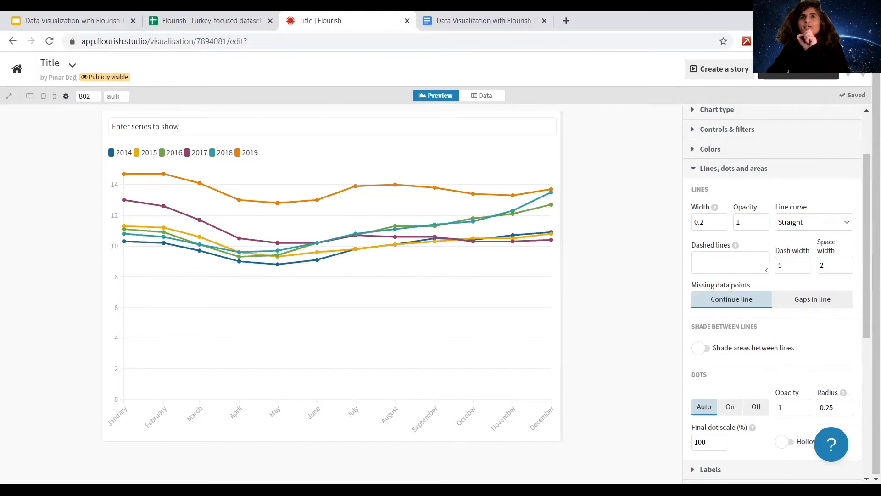
{"action": "left_click", "coordinate": [803, 221]}
{"action": "left_click", "coordinate": [813, 326]}
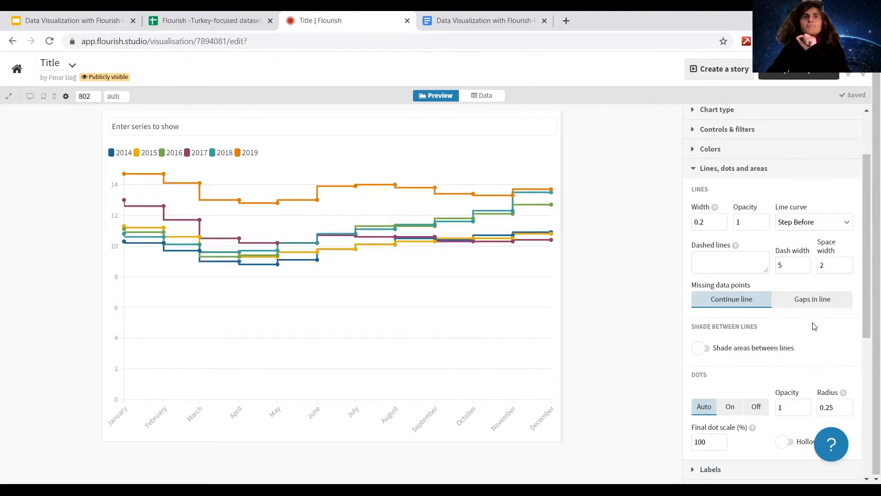
{"action": "left_click", "coordinate": [811, 224]}
{"action": "left_click", "coordinate": [813, 240]}
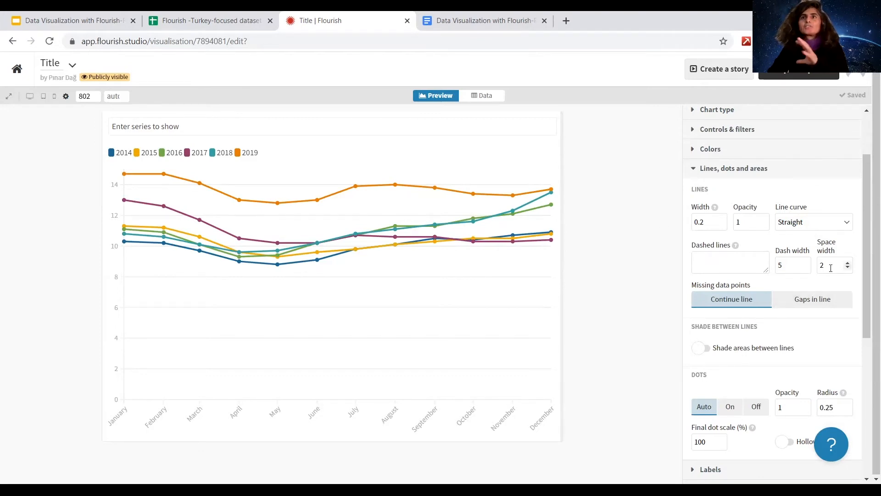
Set the dash width to 7 and the space width to 6 for the chart's dashed lines.
{"action": "left_click_drag", "start_coordinate": [831, 266], "coordinate": [812, 269]}
{"action": "type", "text": "4"}
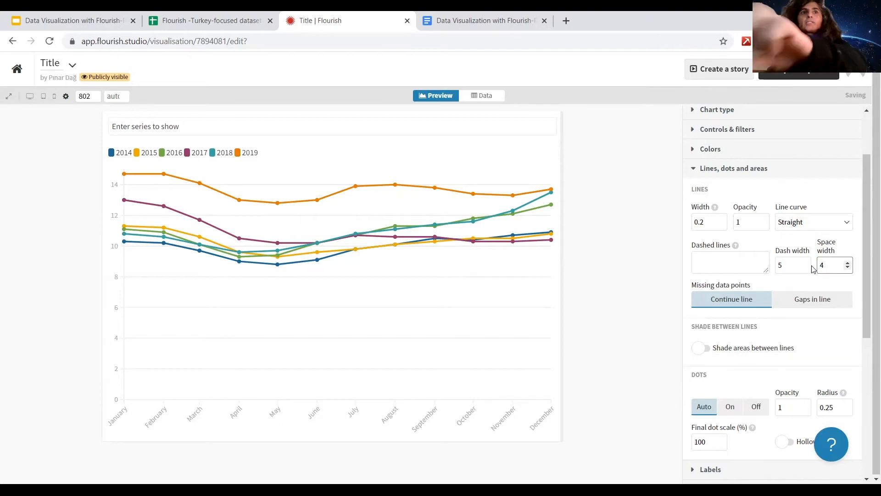
{"action": "double_click", "coordinate": [796, 261]}
{"action": "key", "text": "BackSpace"}
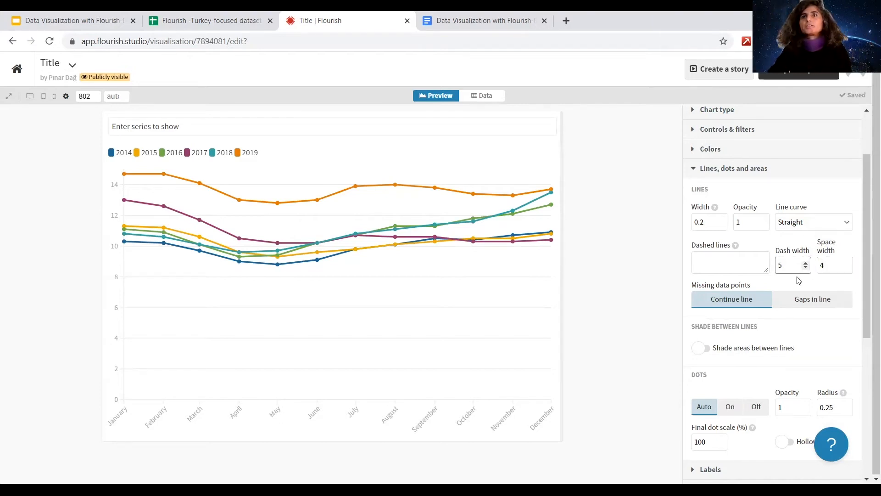
{"action": "type", "text": "7"}
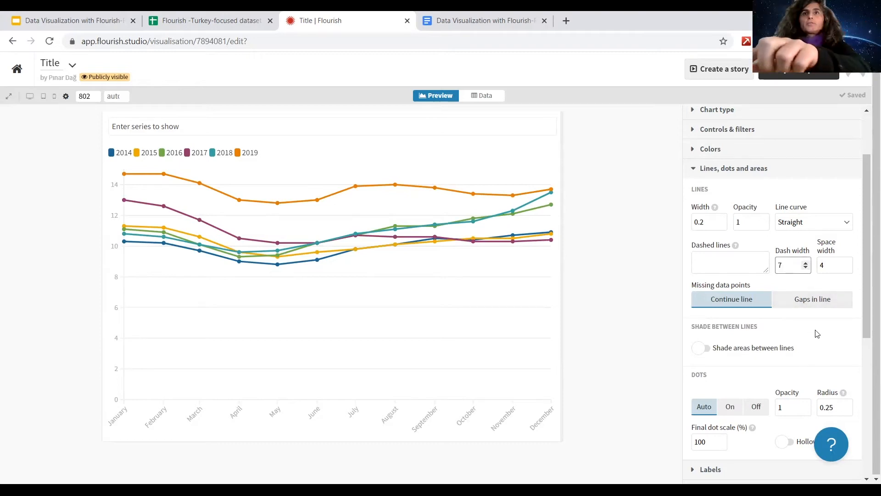
{"action": "left_click", "coordinate": [847, 262]}
{"action": "left_click", "coordinate": [847, 263]}
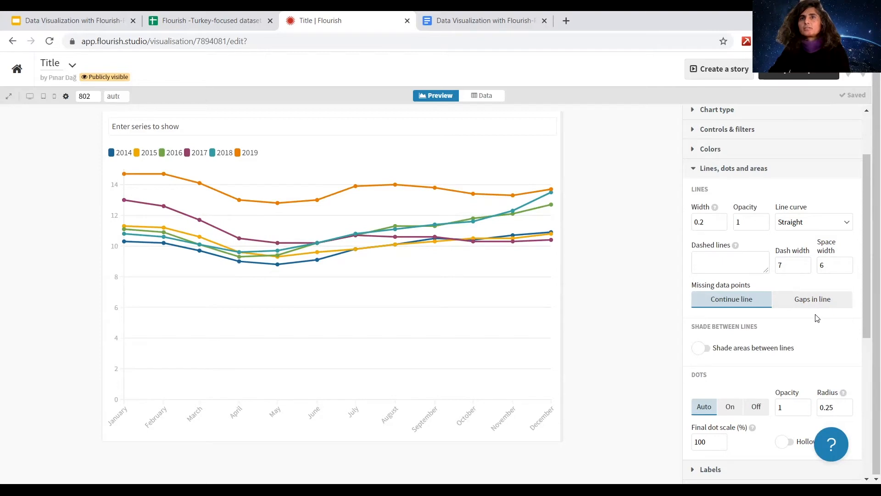
Enable shading of areas between the chart's lines and view its color and opacity options.
{"action": "left_click", "coordinate": [736, 350]}
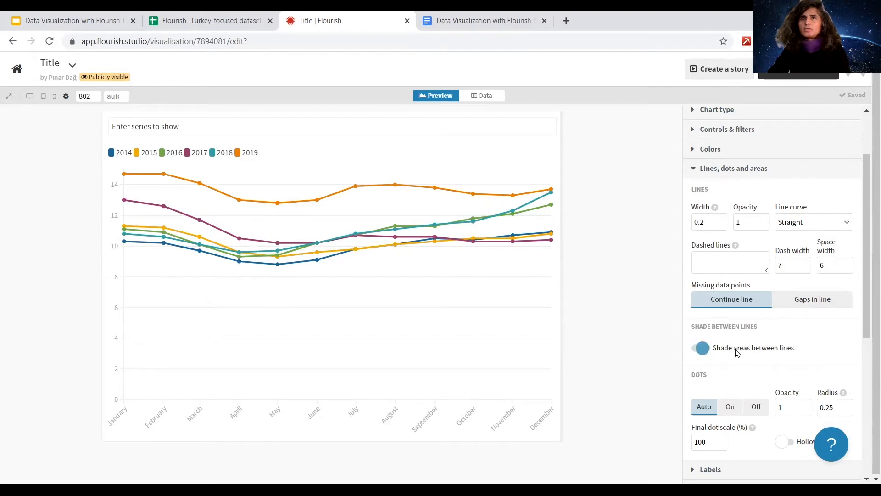
{"action": "scroll", "coordinate": [808, 381], "scroll_direction": "down", "scroll_amount": 4}
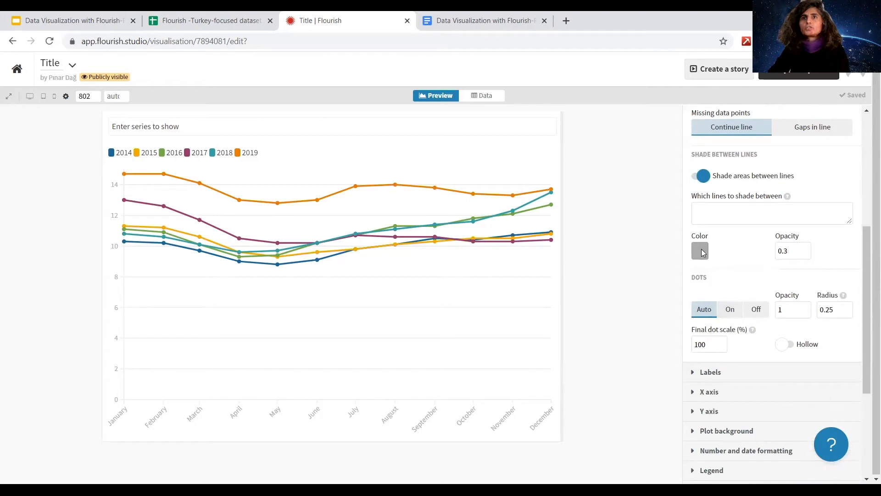
Try showing labels on the chart's data points and switch them off again.
{"action": "scroll", "coordinate": [734, 280], "scroll_direction": "down", "scroll_amount": 3}
{"action": "left_click", "coordinate": [710, 258]}
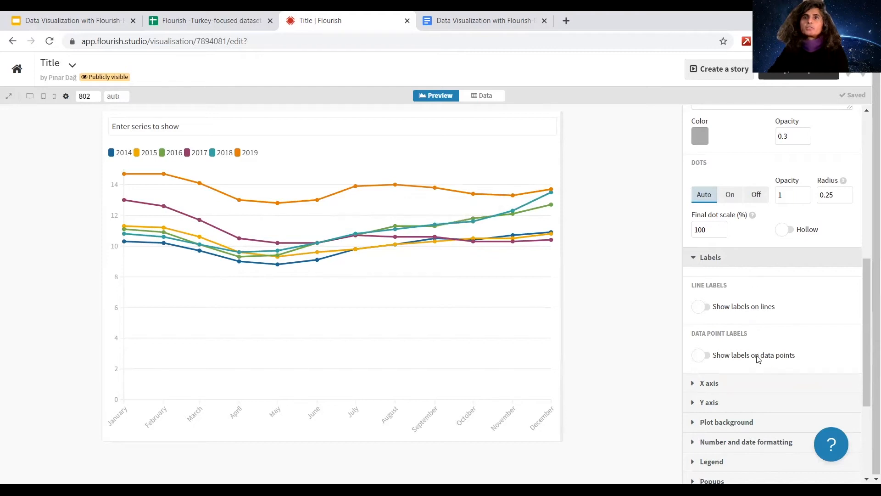
{"action": "left_click", "coordinate": [731, 358]}
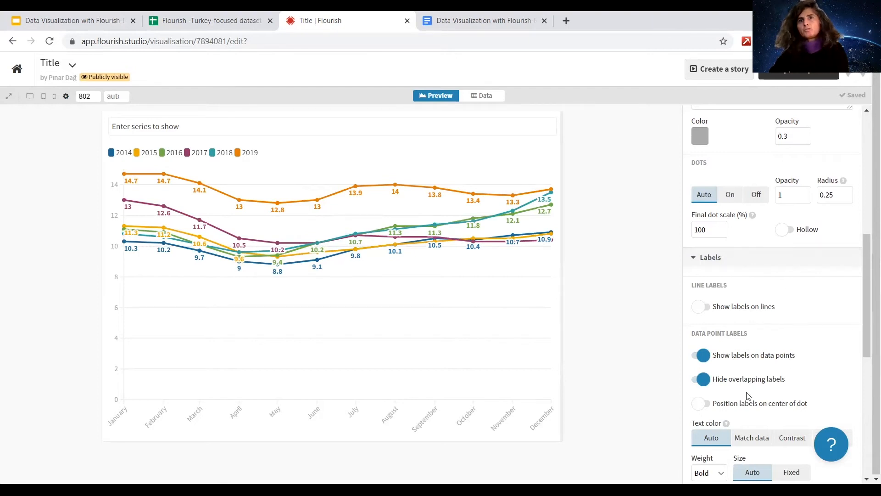
{"action": "scroll", "coordinate": [764, 373], "scroll_direction": "down", "scroll_amount": 1}
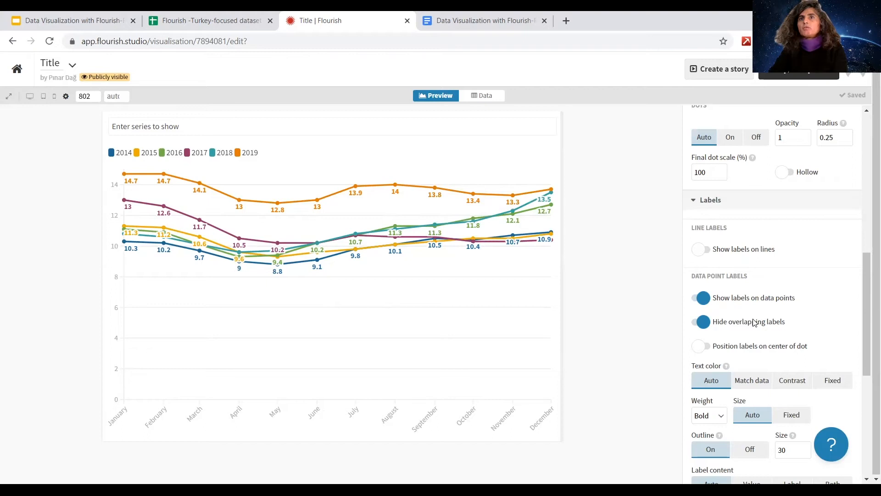
{"action": "left_click", "coordinate": [757, 301]}
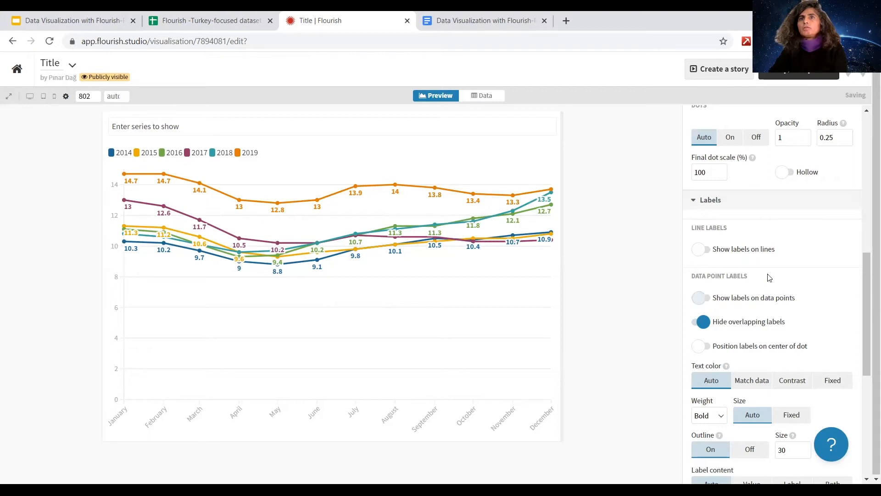
Try line labels and data point labels one after the other, leaving both off, and close the label settings.
{"action": "left_click", "coordinate": [754, 250]}
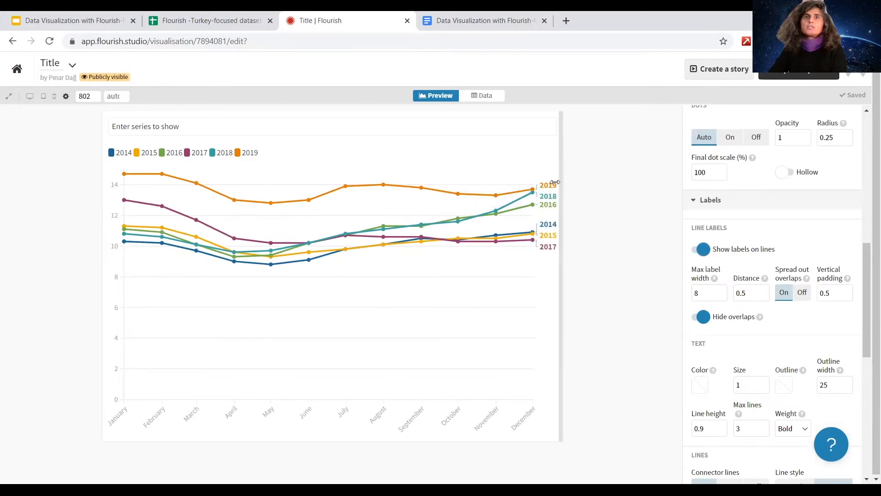
{"action": "left_click", "coordinate": [729, 249]}
{"action": "left_click", "coordinate": [729, 300]}
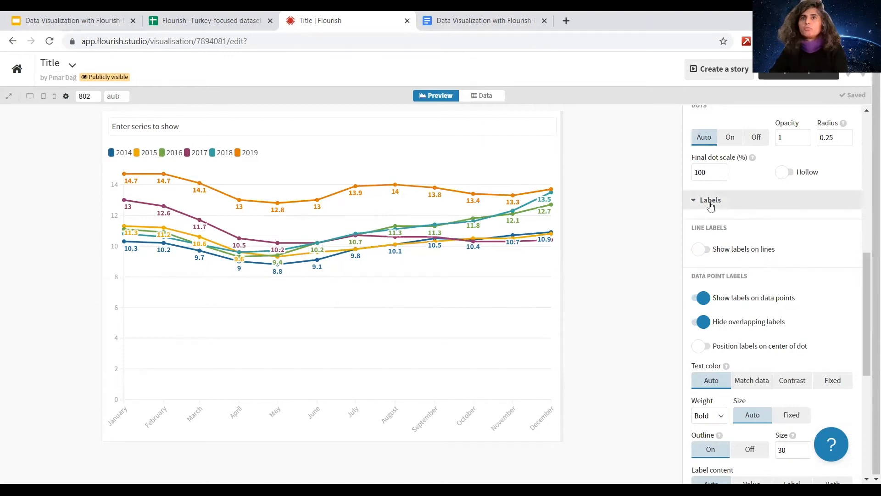
{"action": "left_click", "coordinate": [735, 303]}
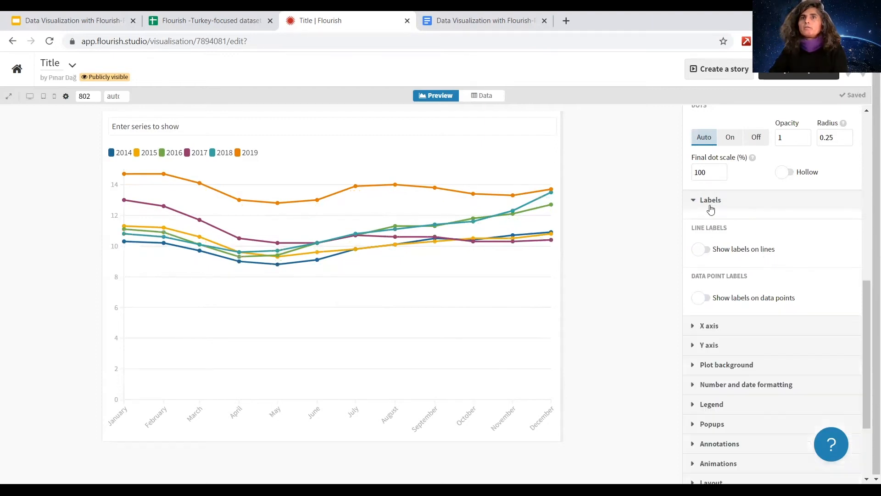
{"action": "left_click", "coordinate": [713, 204]}
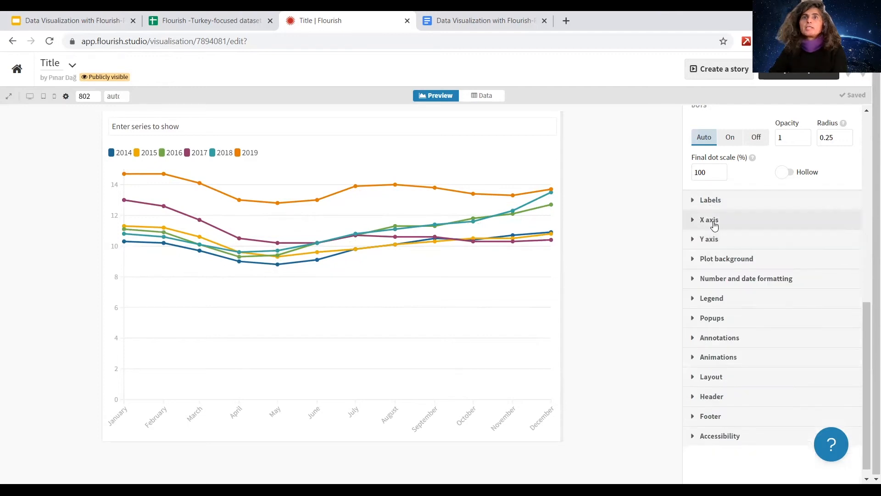
Set the X axis minimum to 0 and maximum to 20.
{"action": "left_click", "coordinate": [710, 222]}
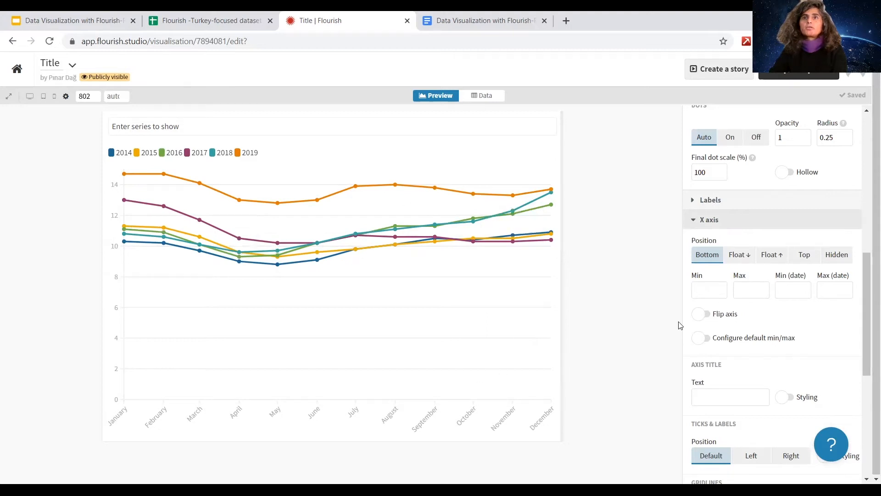
{"action": "left_click", "coordinate": [705, 290]}
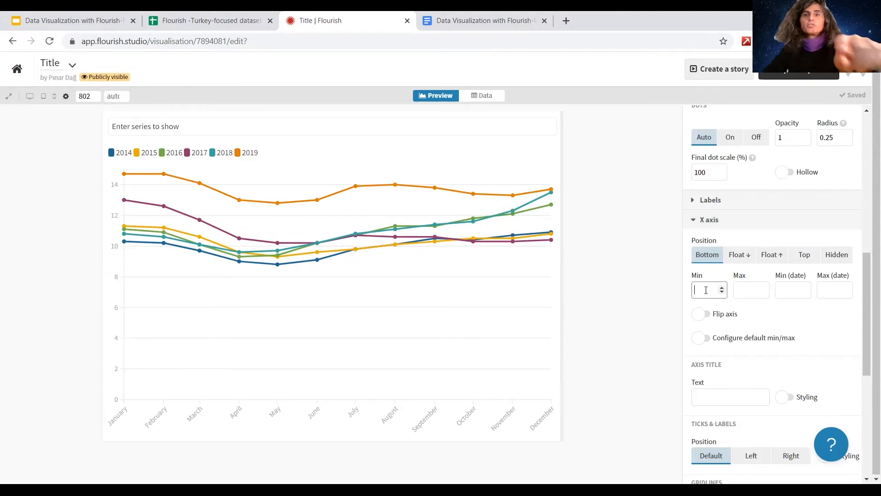
{"action": "type", "text": "0"}
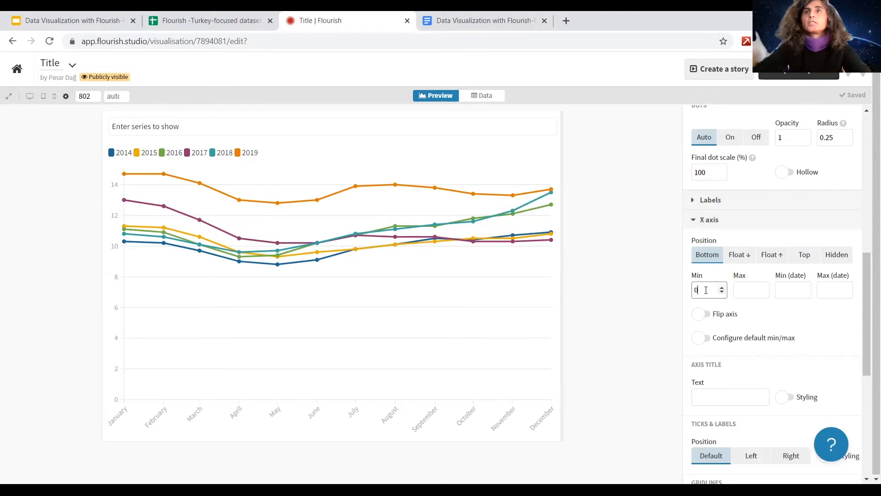
{"action": "left_click", "coordinate": [743, 289]}
{"action": "type", "text": "20"}
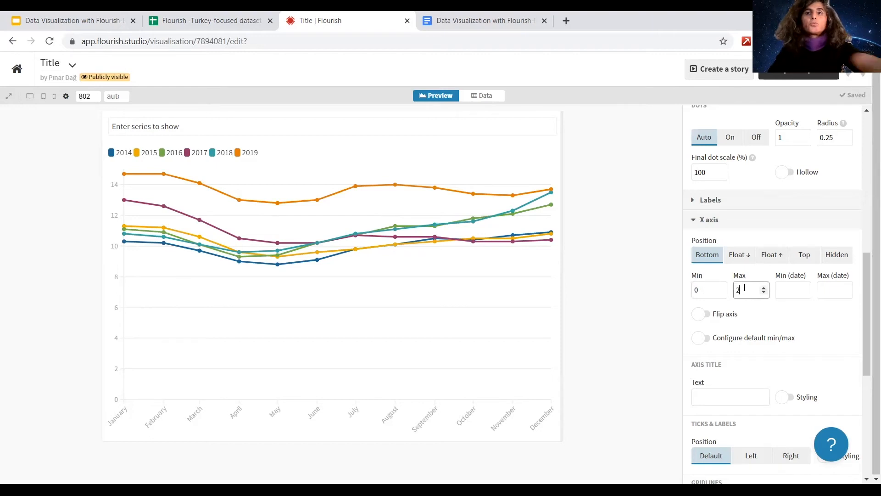
{"action": "left_click", "coordinate": [642, 319]}
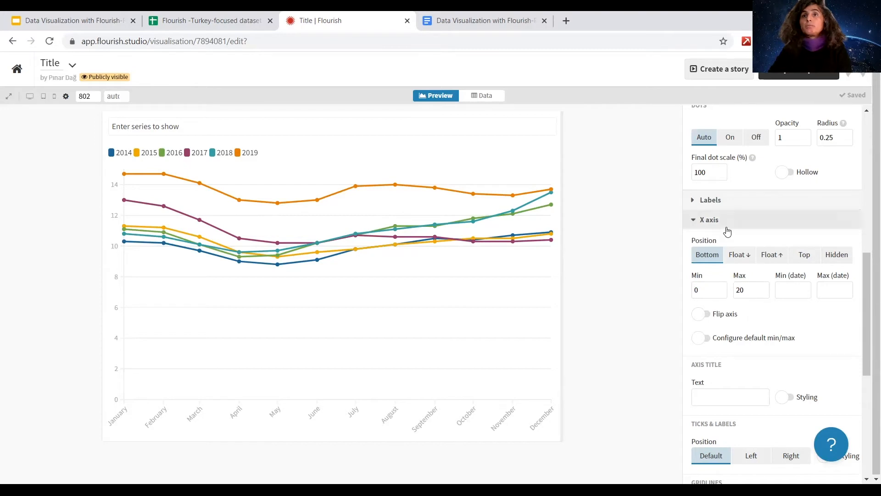
Set the Y axis scale's minimum to 0 and maximum to 20.
{"action": "scroll", "coordinate": [759, 251], "scroll_direction": "down", "scroll_amount": 4}
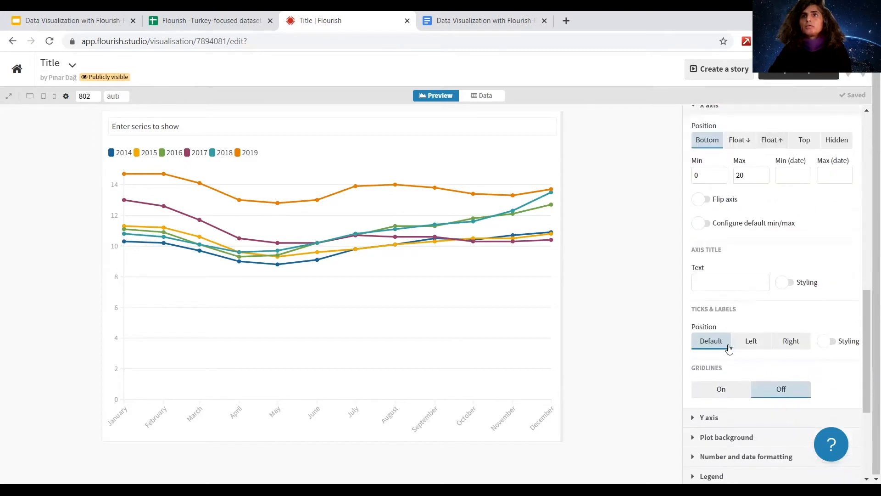
{"action": "scroll", "coordinate": [774, 370], "scroll_direction": "down", "scroll_amount": 4}
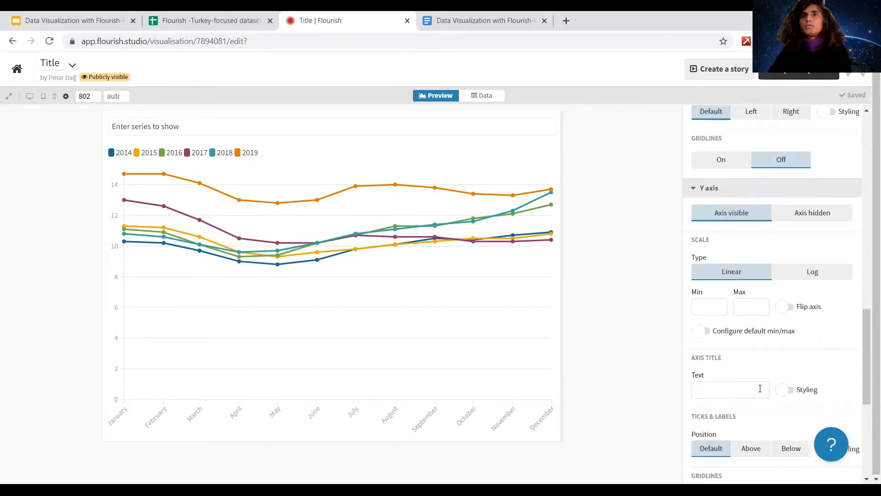
{"action": "left_click", "coordinate": [714, 307]}
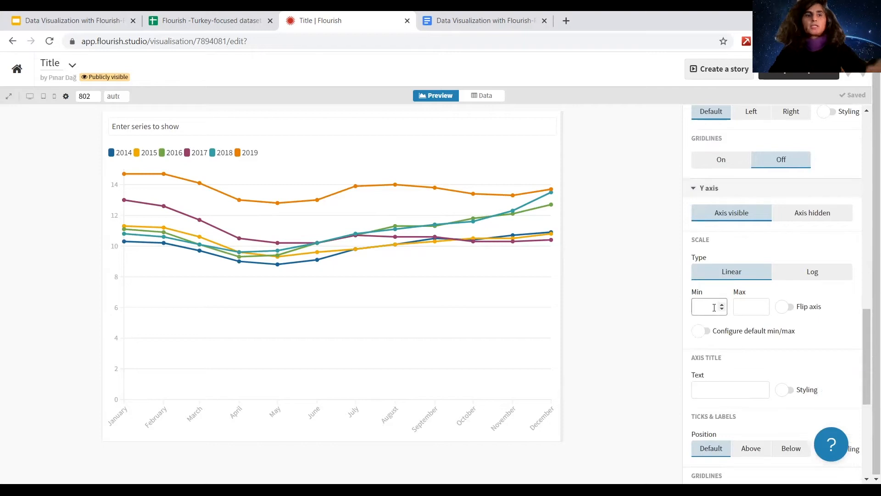
{"action": "type", "text": "00"}
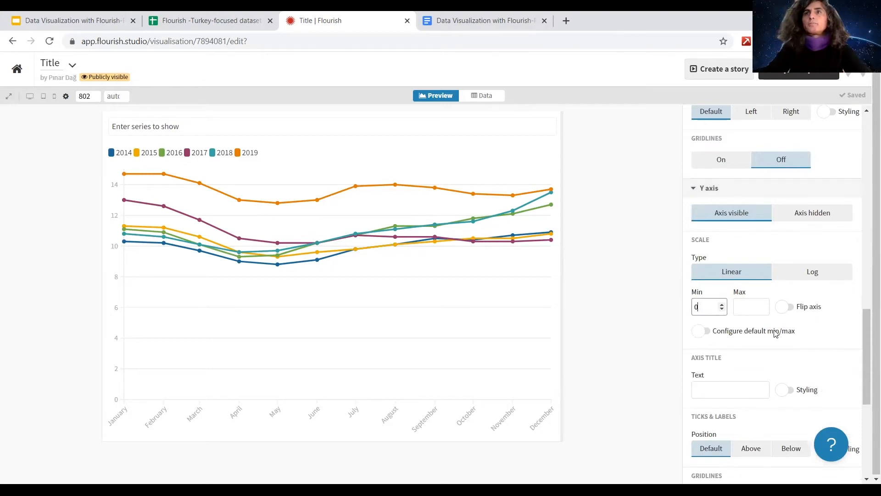
{"action": "left_click", "coordinate": [740, 305]}
{"action": "type", "text": "20"}
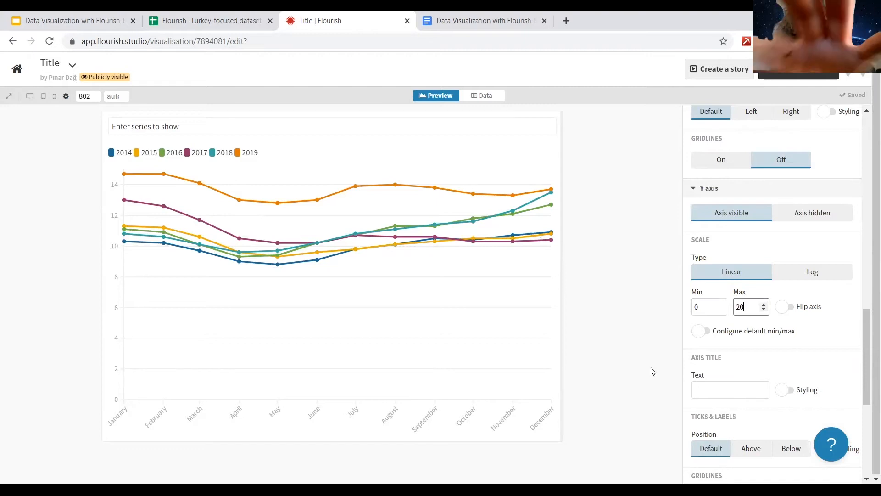
{"action": "left_click", "coordinate": [619, 351]}
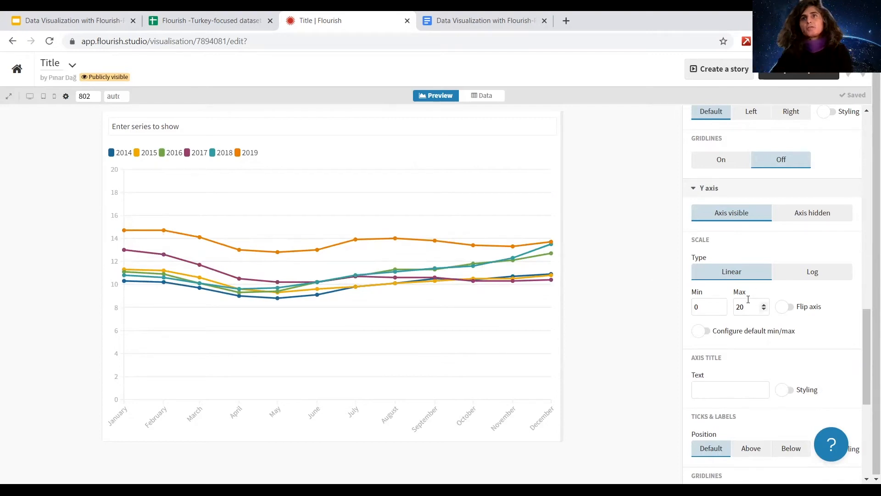
Try Y axis maximums of 50 and 30 and restore the maximum to 20.
{"action": "double_click", "coordinate": [734, 306]}
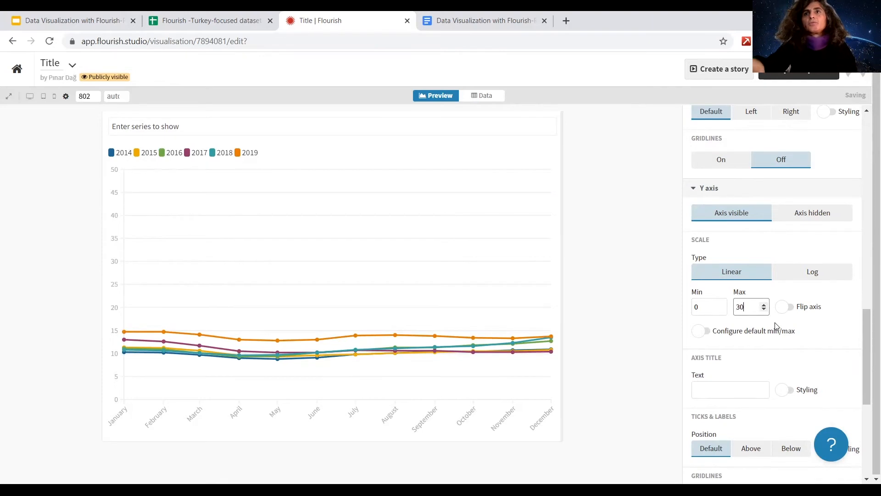
{"action": "left_click_drag", "start_coordinate": [746, 306], "coordinate": [729, 315]}
{"action": "type", "text": "20"}
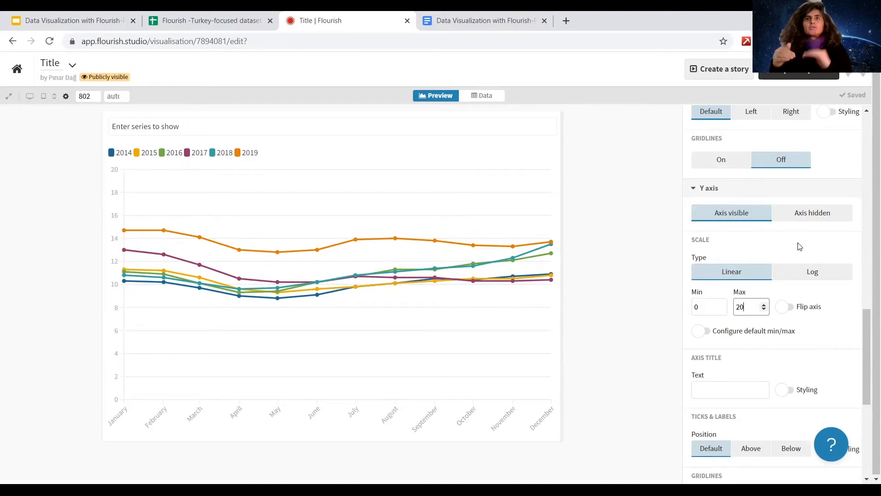
{"action": "left_click", "coordinate": [629, 292]}
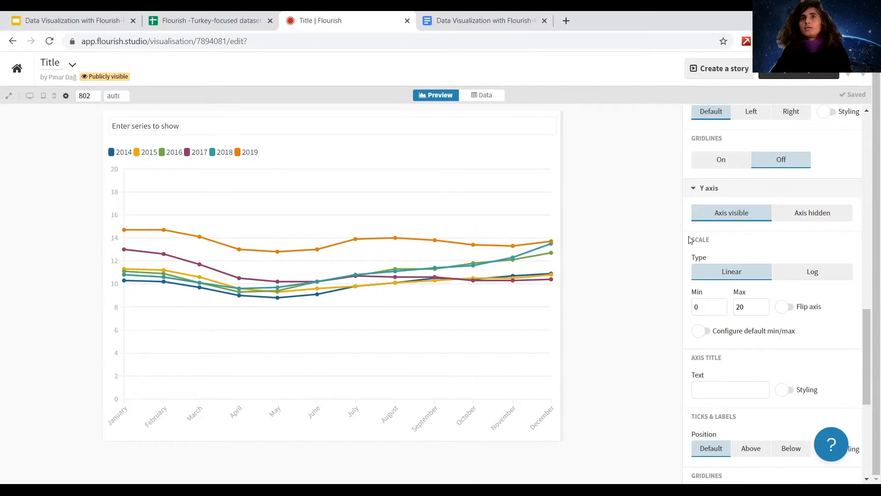
Collapse the X axis and Y axis settings and set the chart's legend mode to Off.
{"action": "scroll", "coordinate": [690, 240], "scroll_direction": "up", "scroll_amount": 6}
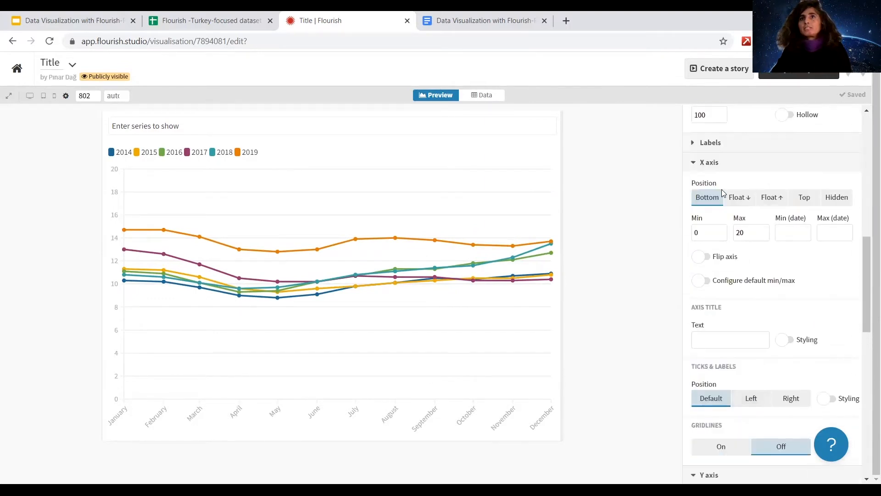
{"action": "left_click", "coordinate": [723, 163]}
{"action": "left_click", "coordinate": [724, 182]}
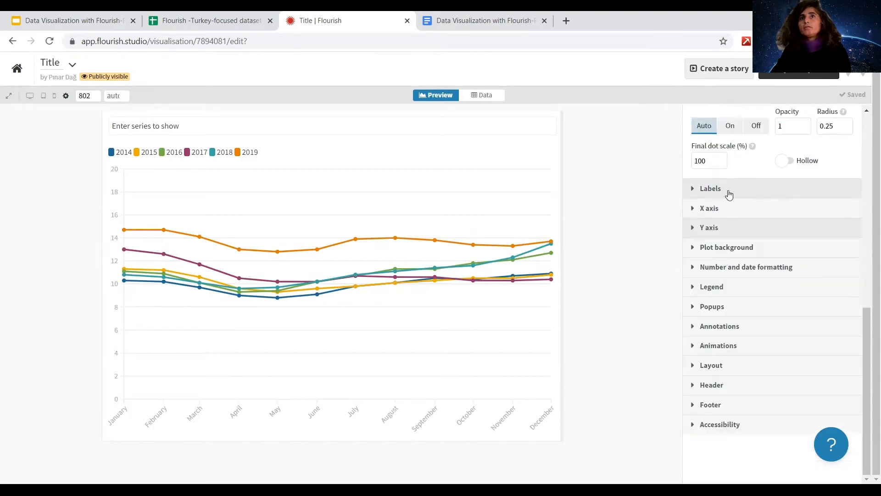
{"action": "left_click", "coordinate": [739, 293]}
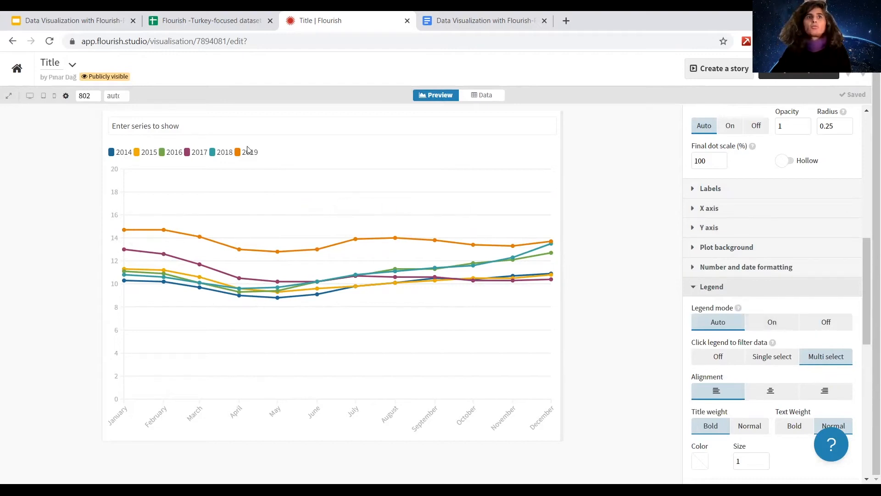
{"action": "left_click", "coordinate": [776, 322]}
{"action": "left_click", "coordinate": [840, 319]}
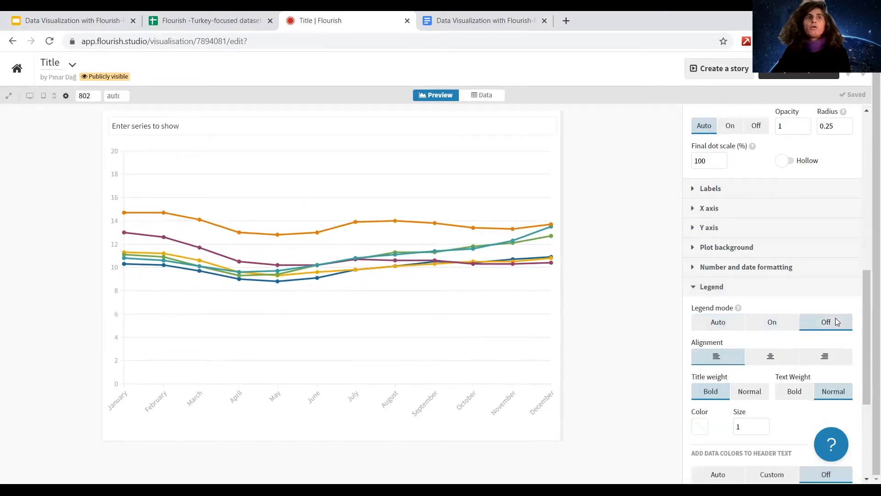
Set the legend mode to Auto, turn off filtering data by legend, and collapse the legend settings.
{"action": "left_click", "coordinate": [774, 323]}
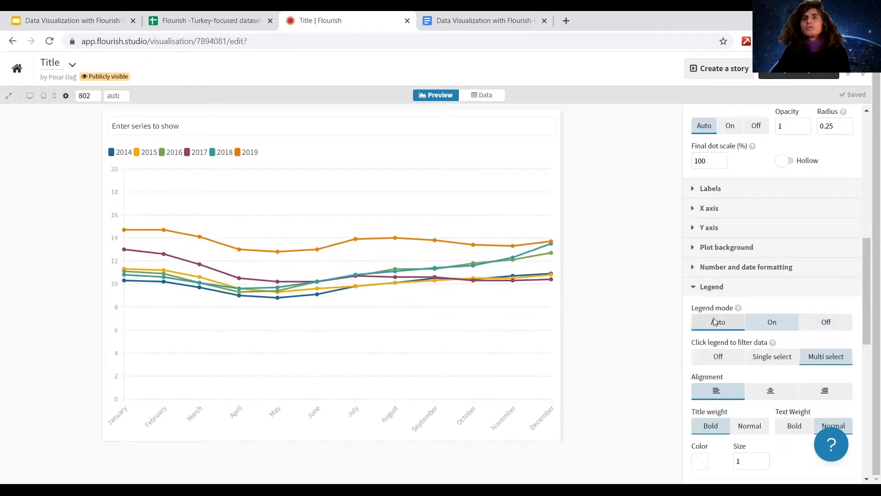
{"action": "left_click", "coordinate": [774, 357]}
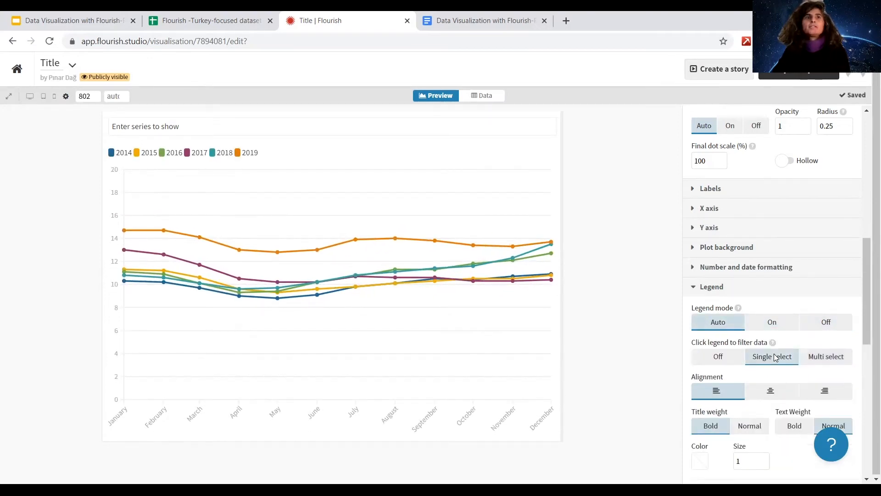
{"action": "left_click", "coordinate": [718, 356]}
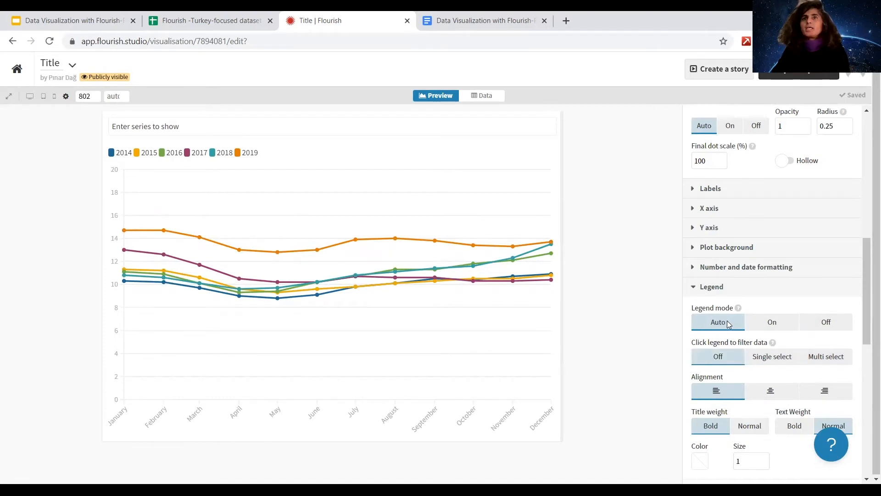
{"action": "left_click", "coordinate": [722, 292]}
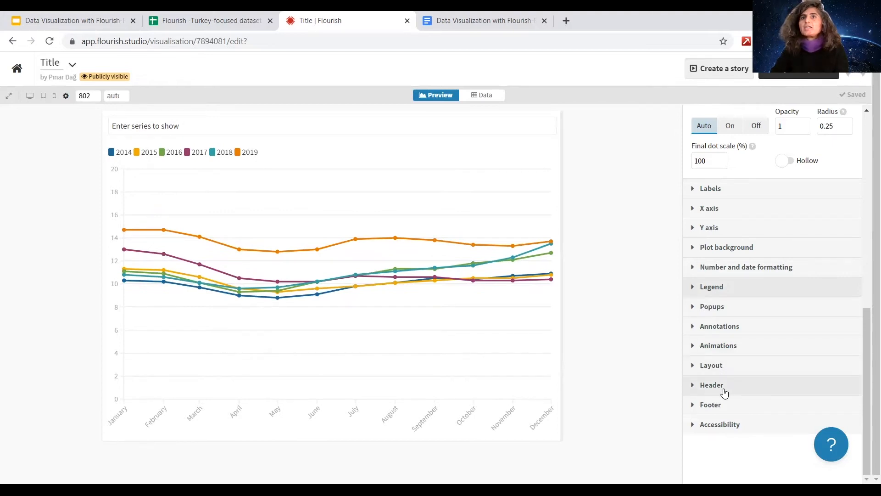
Set the chart layout's main font to Lora.
{"action": "left_click", "coordinate": [724, 368]}
{"action": "scroll", "coordinate": [821, 298], "scroll_direction": "down", "scroll_amount": 4}
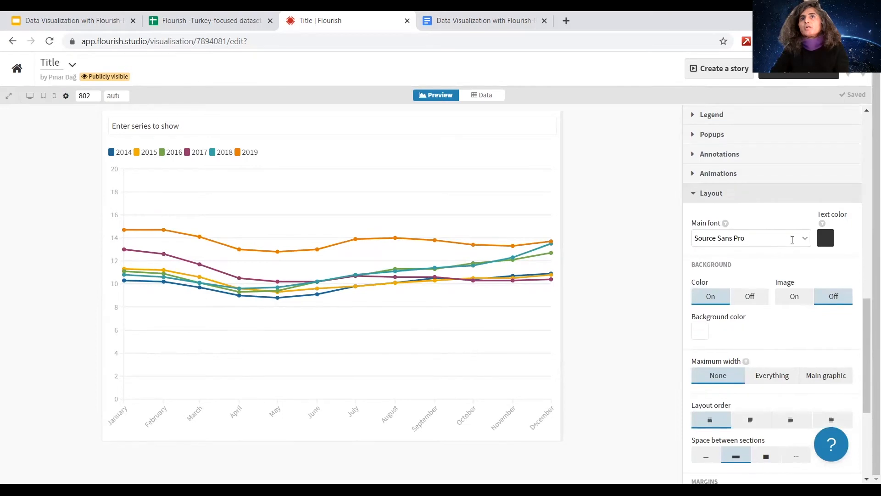
{"action": "left_click", "coordinate": [804, 238]}
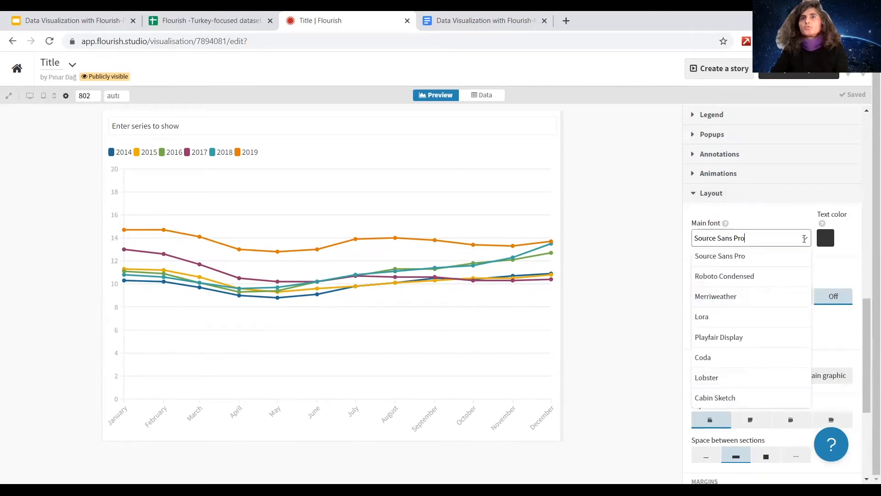
{"action": "left_click", "coordinate": [719, 320]}
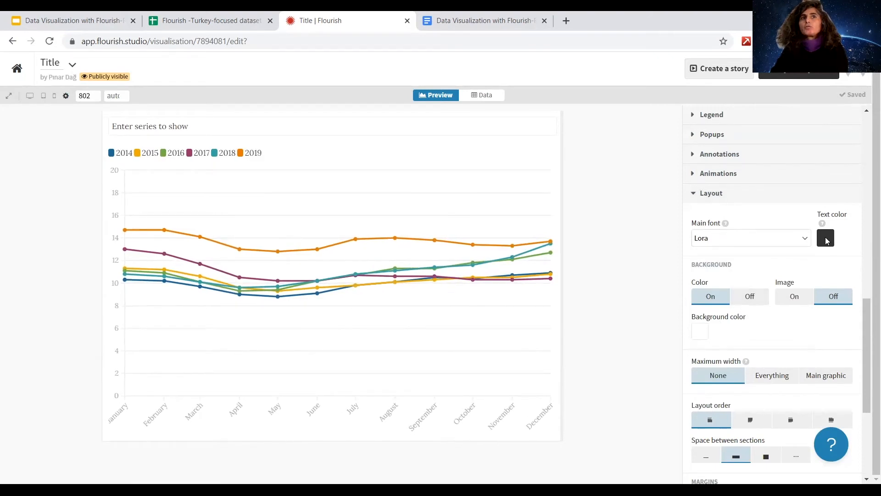
Try the layout text color RGB 83, 73, 223, settle on RGB 92, 89, 136, and collapse the layout settings.
{"action": "left_click", "coordinate": [826, 239]}
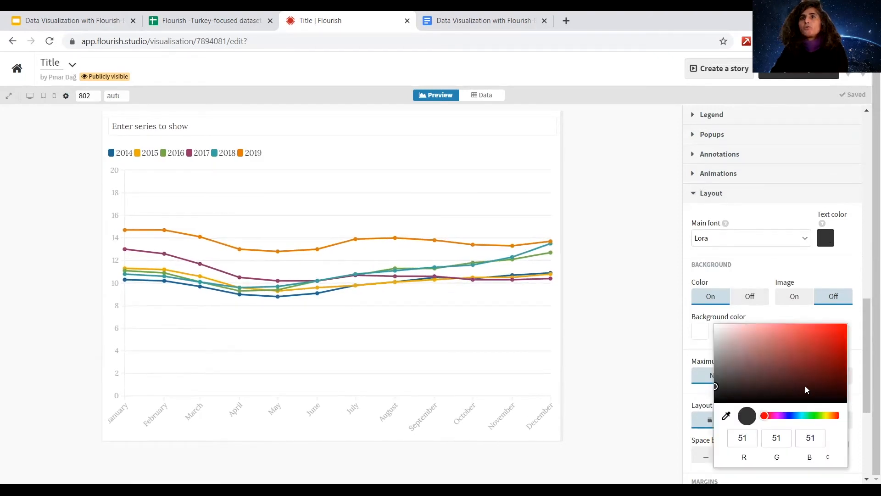
{"action": "left_click", "coordinate": [787, 416]}
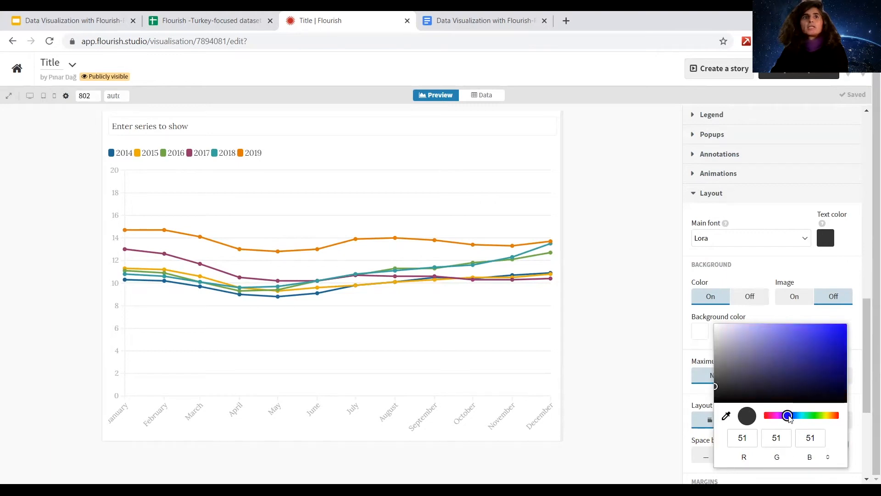
{"action": "left_click", "coordinate": [802, 334]}
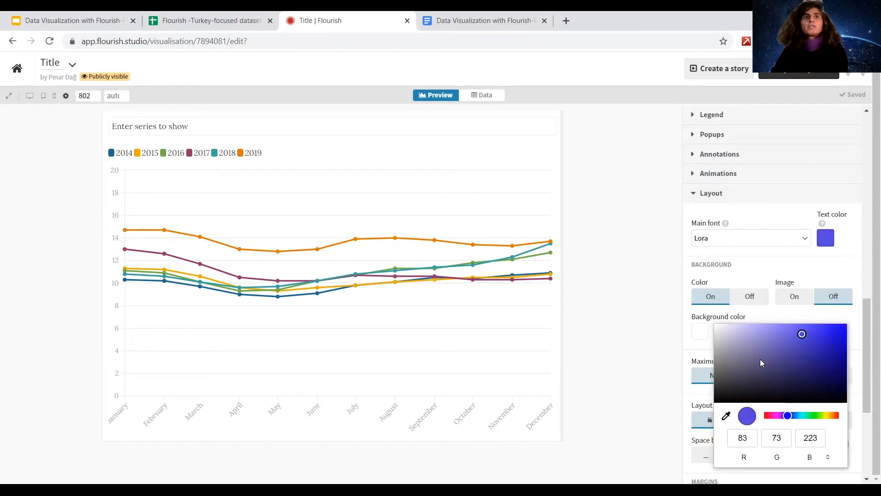
{"action": "left_click", "coordinate": [615, 283]}
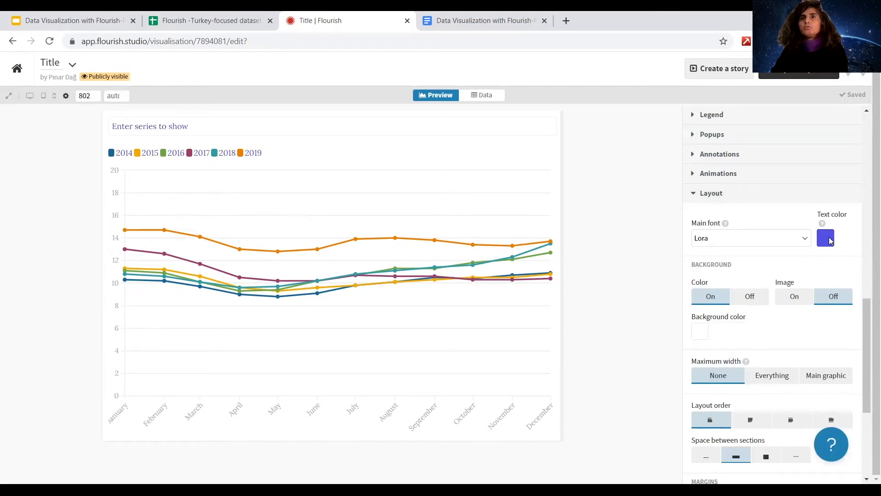
{"action": "left_click", "coordinate": [830, 240]}
{"action": "left_click", "coordinate": [760, 360]}
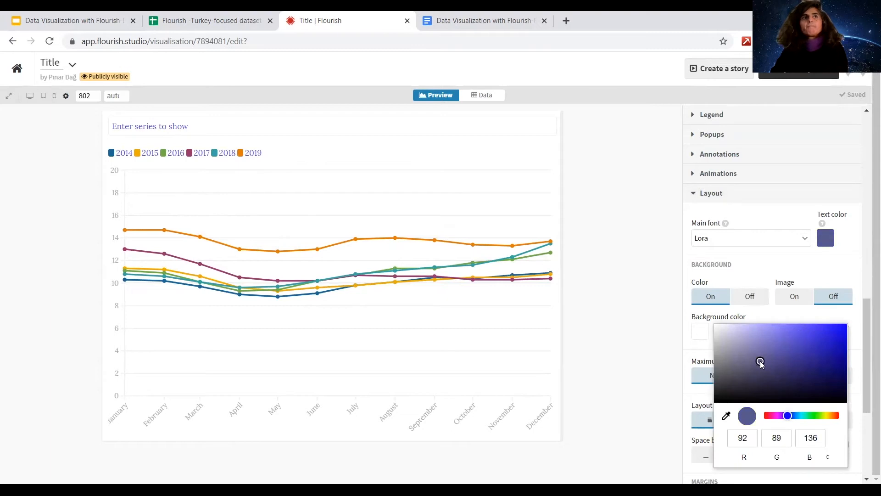
{"action": "left_click", "coordinate": [749, 265]}
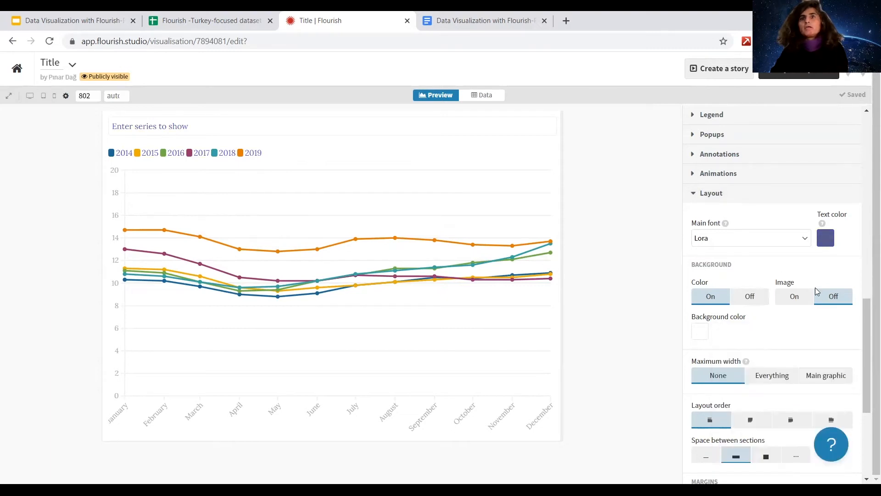
{"action": "left_click", "coordinate": [744, 195]}
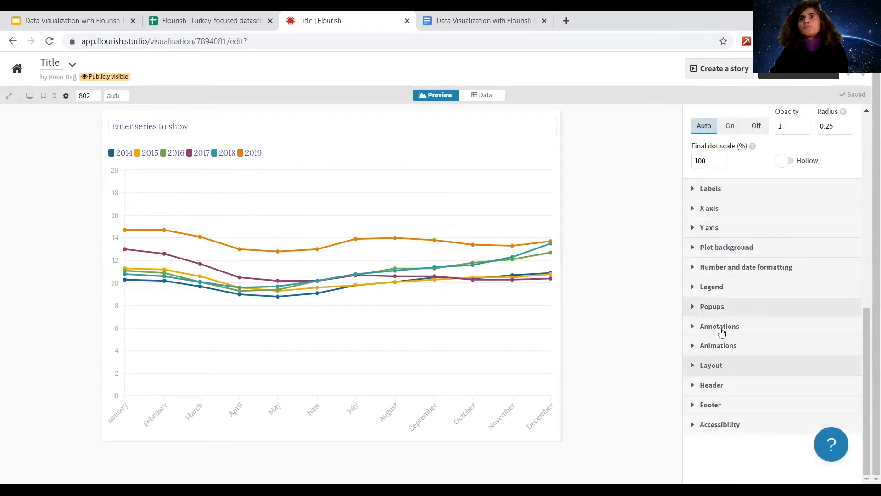
Enter "Title" as both the header title and the subtitle, and enable custom title styles.
{"action": "left_click", "coordinate": [735, 390]}
{"action": "scroll", "coordinate": [764, 388], "scroll_direction": "down", "scroll_amount": 4}
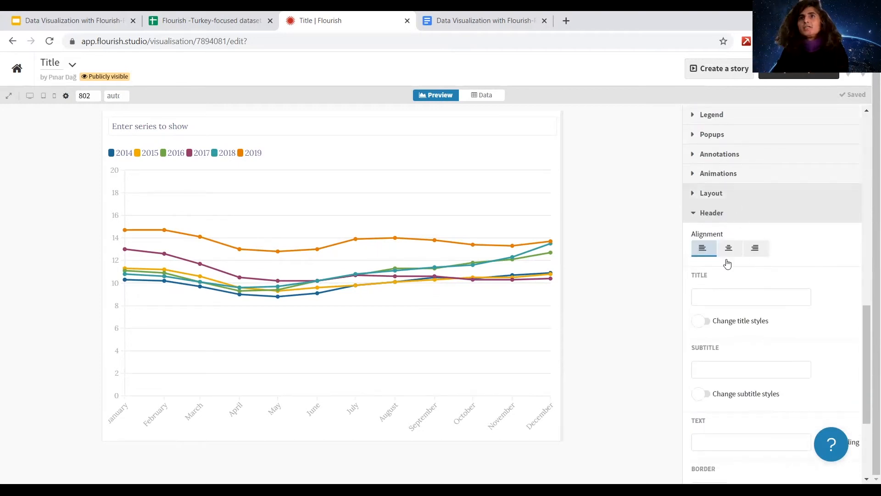
{"action": "left_click", "coordinate": [726, 290]}
{"action": "type", "text": "Title"}
{"action": "left_click", "coordinate": [701, 320]}
{"action": "scroll", "coordinate": [747, 276], "scroll_direction": "down", "scroll_amount": 3}
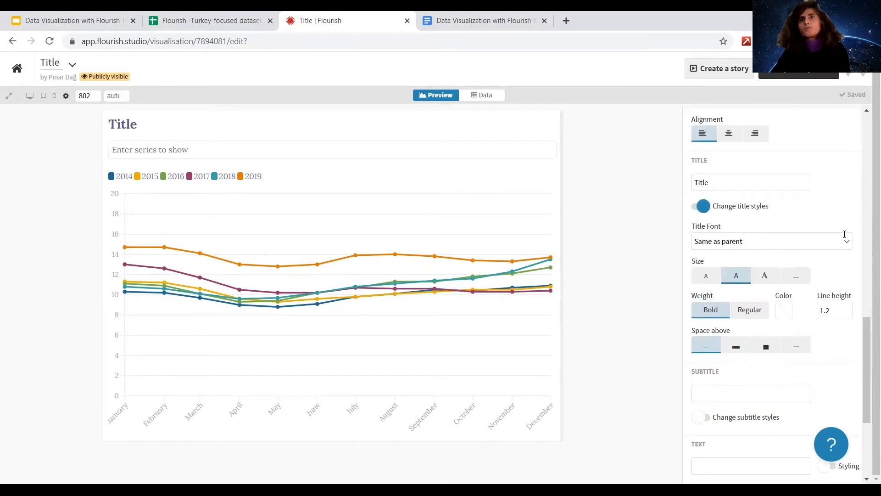
{"action": "left_click", "coordinate": [707, 390]}
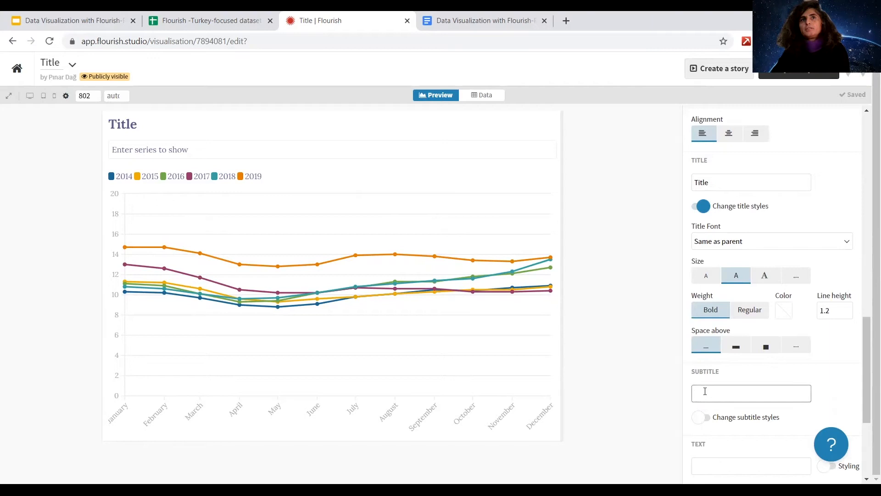
{"action": "type", "text": "Title"}
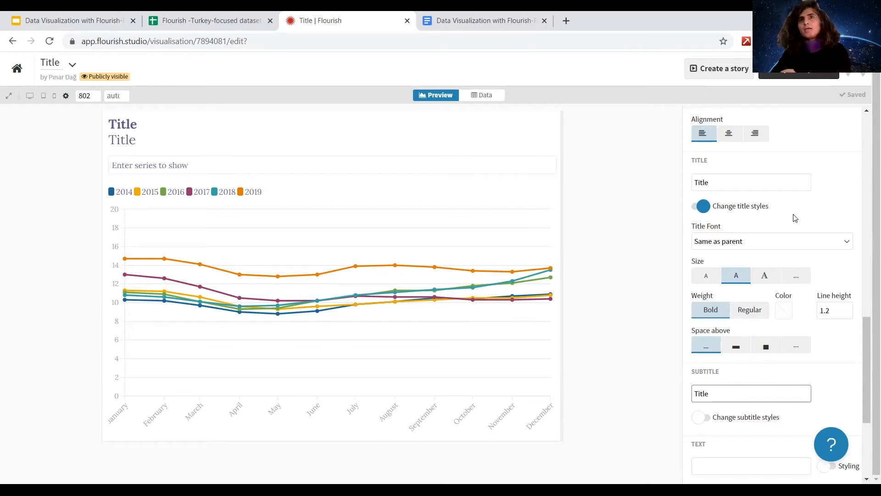
Try the small and large header title sizes and switch the title to the custom size of 1.6.
{"action": "scroll", "coordinate": [824, 218], "scroll_direction": "up", "scroll_amount": 3}
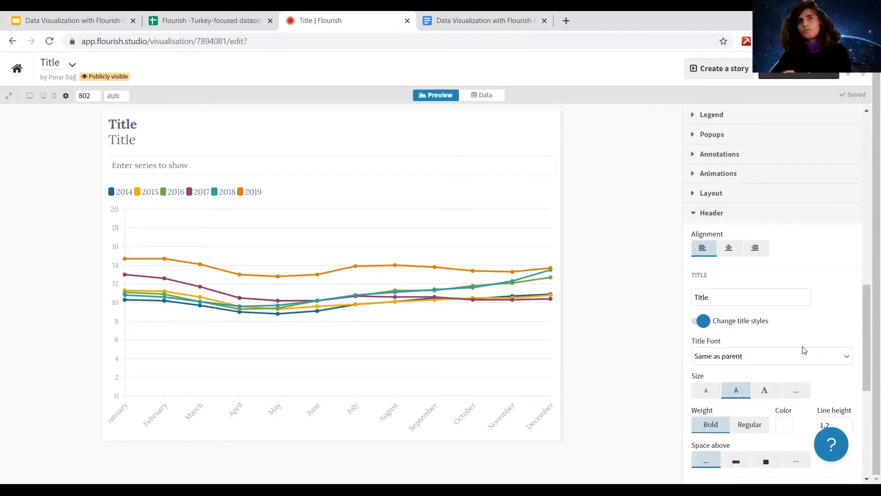
{"action": "scroll", "coordinate": [772, 369], "scroll_direction": "down", "scroll_amount": 3}
{"action": "left_click", "coordinate": [708, 277]}
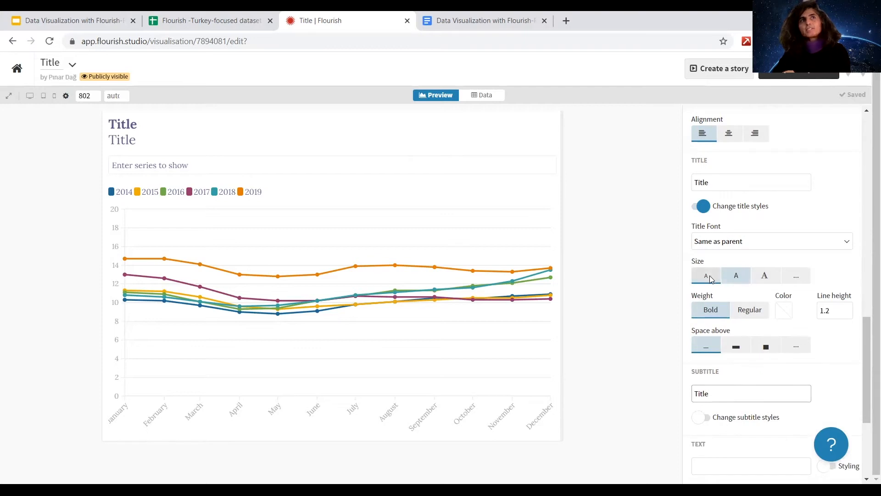
{"action": "left_click", "coordinate": [773, 277]}
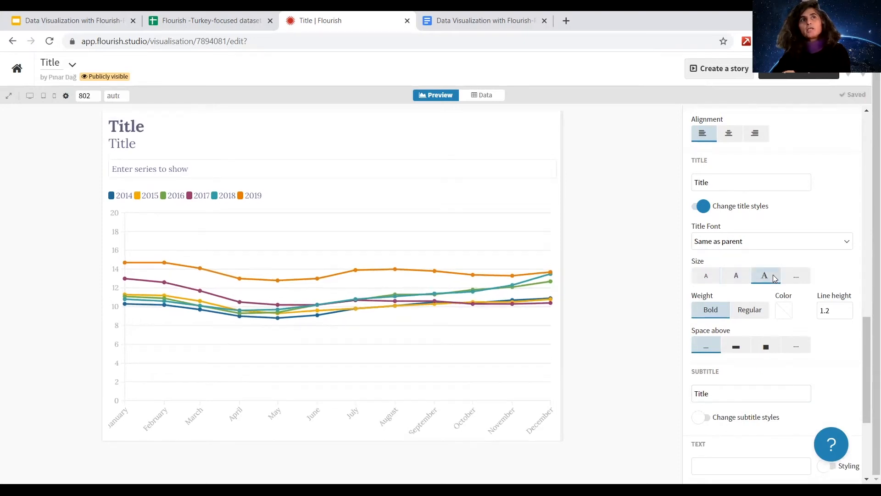
{"action": "left_click", "coordinate": [801, 276]}
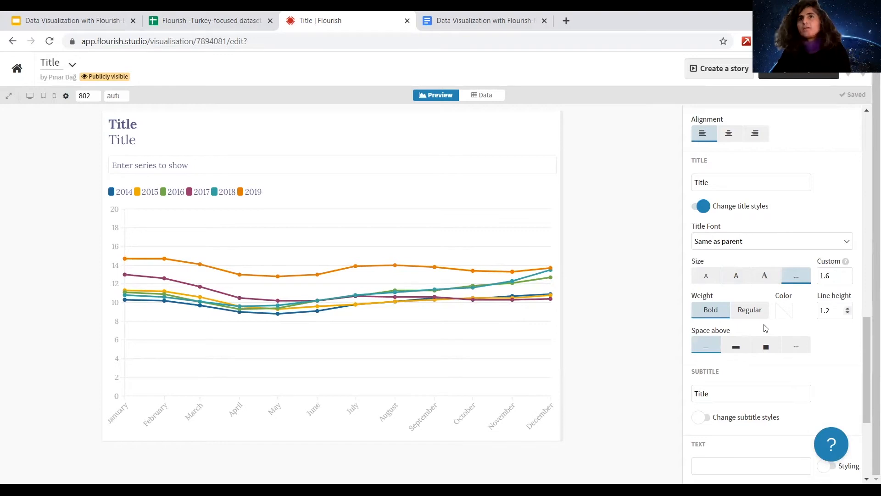
Enable custom subtitle styles and set the space above the subtitle to medium after trying the large spacing.
{"action": "scroll", "coordinate": [780, 376], "scroll_direction": "down", "scroll_amount": 3}
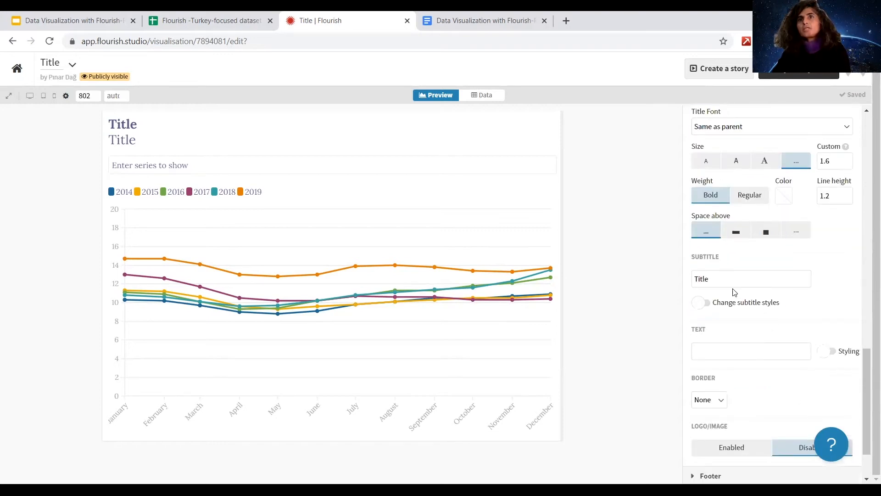
{"action": "left_click", "coordinate": [709, 306]}
{"action": "scroll", "coordinate": [799, 304], "scroll_direction": "down", "scroll_amount": 3}
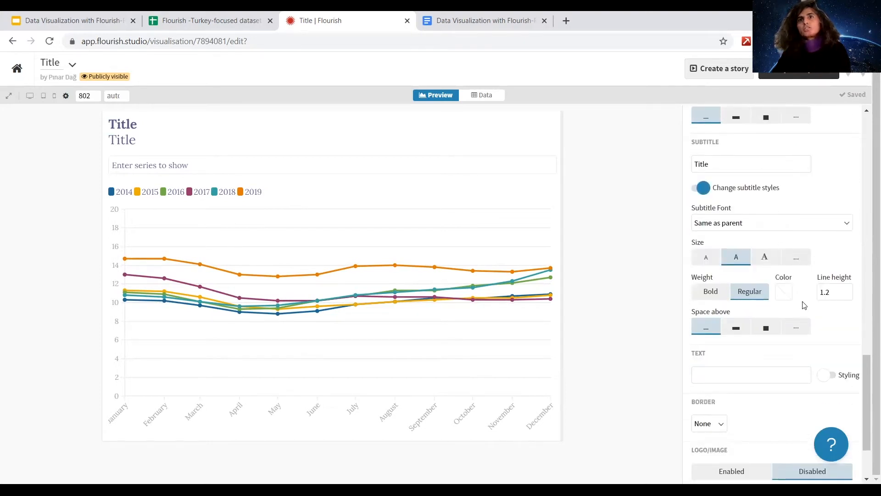
{"action": "left_click", "coordinate": [773, 330]}
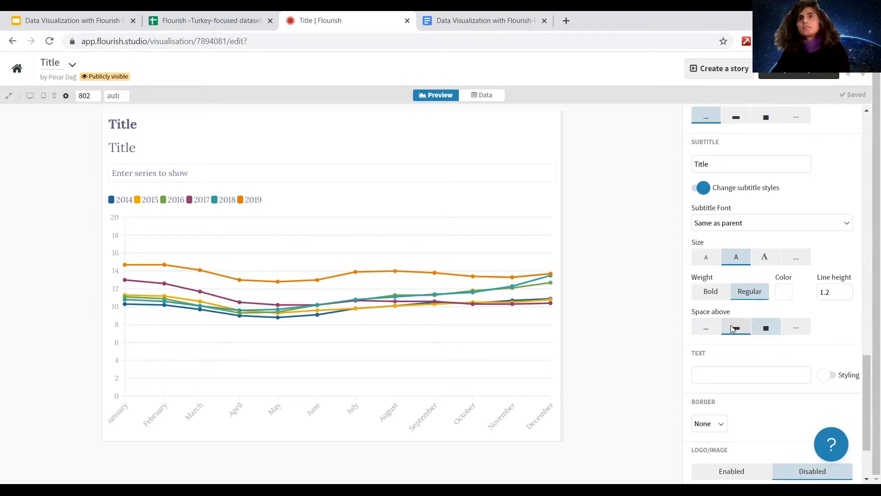
{"action": "left_click", "coordinate": [731, 325]}
Enter "Tuik" as the source name in the footer settings.
{"action": "scroll", "coordinate": [793, 353], "scroll_direction": "down", "scroll_amount": 1}
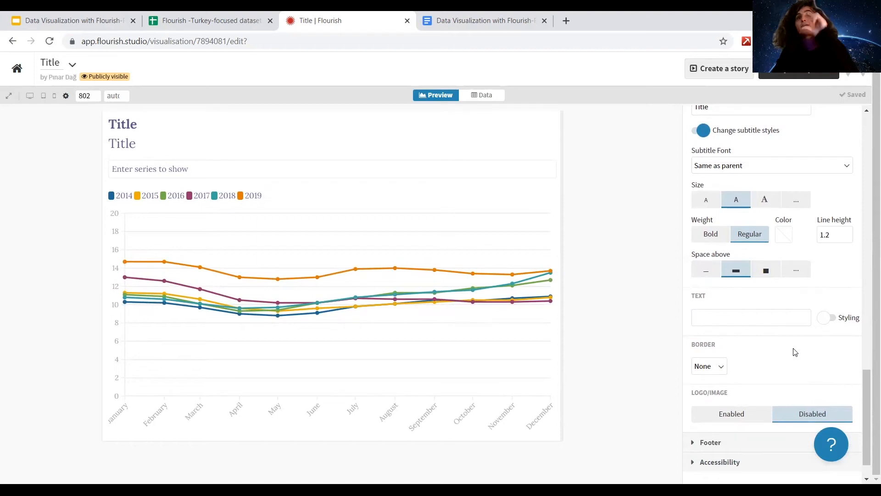
{"action": "scroll", "coordinate": [794, 352], "scroll_direction": "down", "scroll_amount": 1}
{"action": "left_click", "coordinate": [750, 400]}
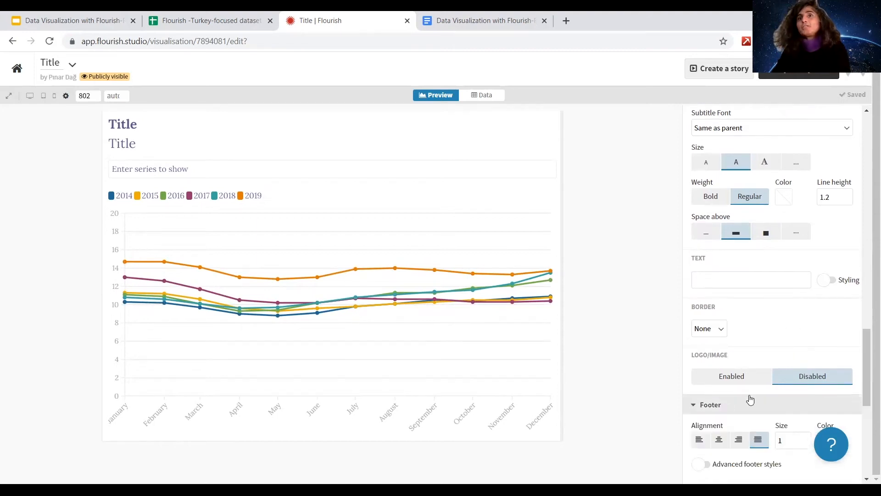
{"action": "scroll", "coordinate": [811, 325], "scroll_direction": "down", "scroll_amount": 6}
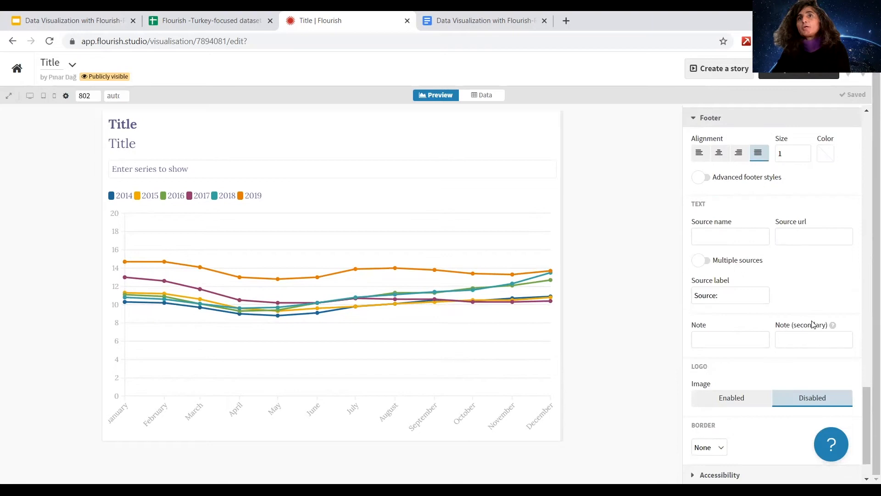
{"action": "left_click", "coordinate": [729, 240]}
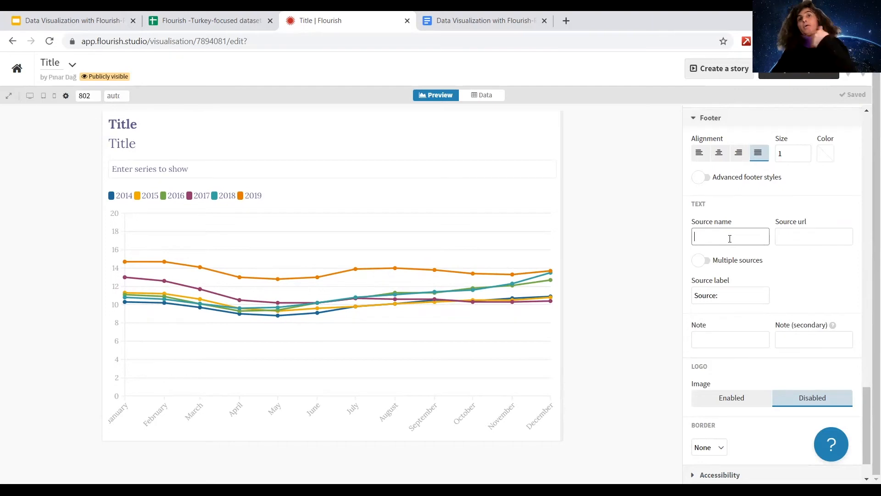
{"action": "type", "text": "Tuik"}
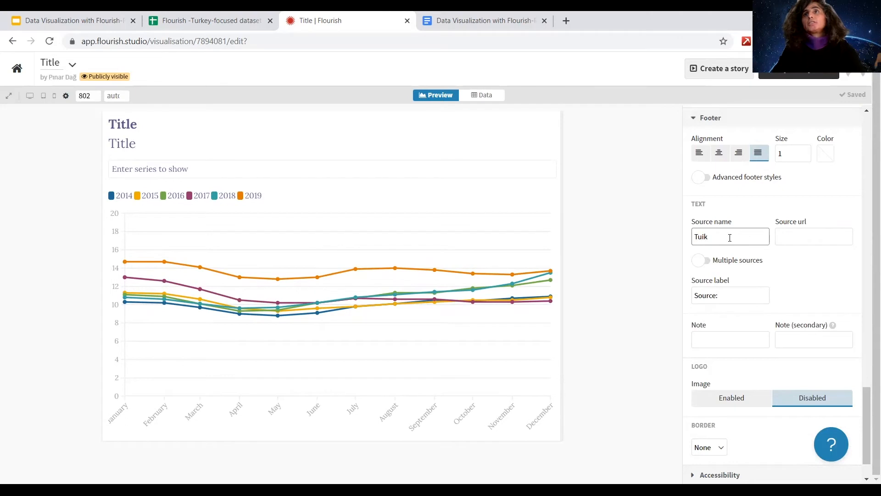
Set the footer's source URL to "tiik.gov.org" and enable multiple sources.
{"action": "type", "text": "t"}
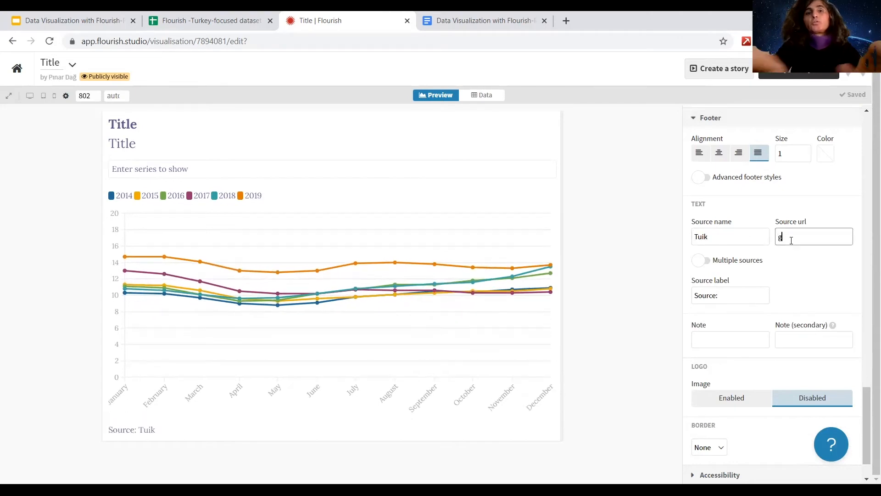
{"action": "type", "text": "uik.gov.or"}
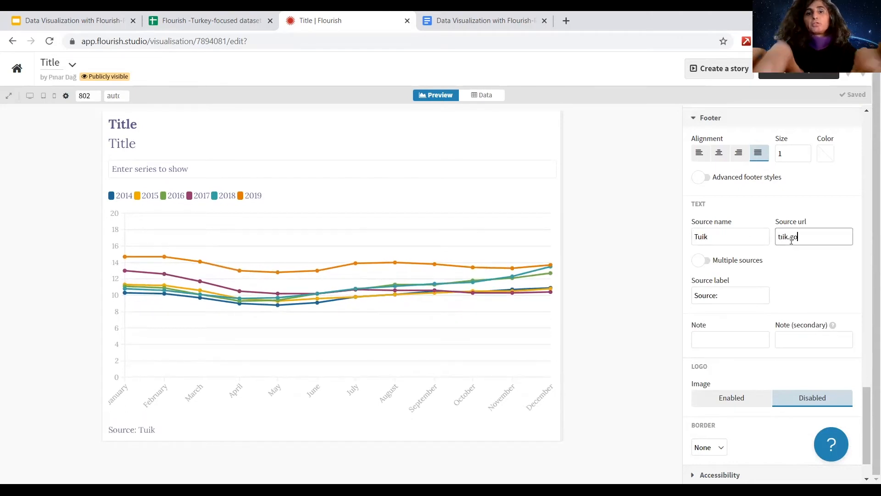
{"action": "type", "text": "g"}
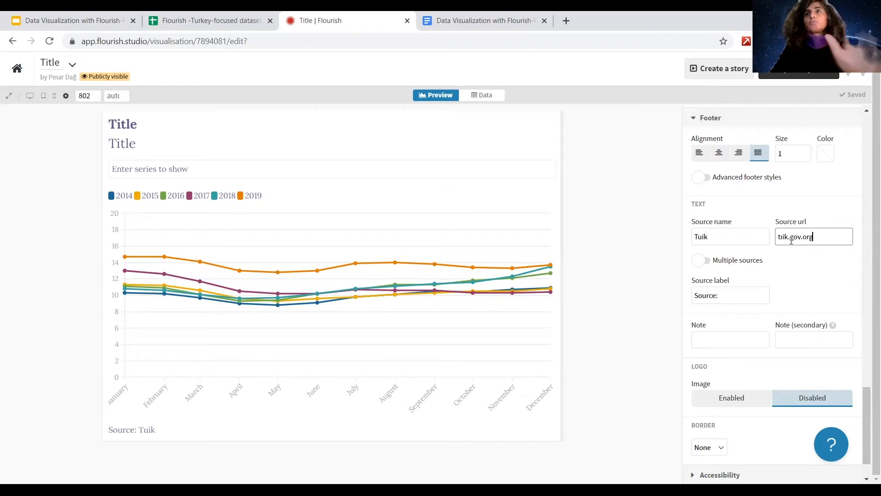
{"action": "left_click", "coordinate": [824, 282]}
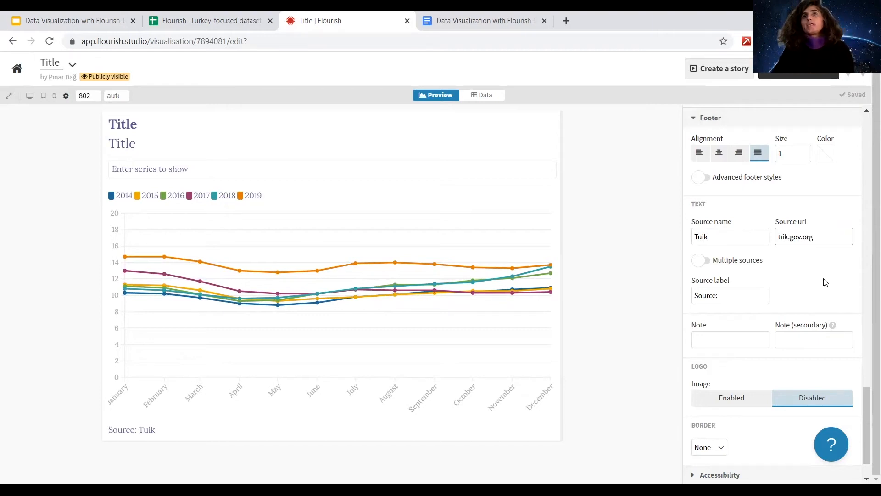
{"action": "left_click", "coordinate": [733, 264]}
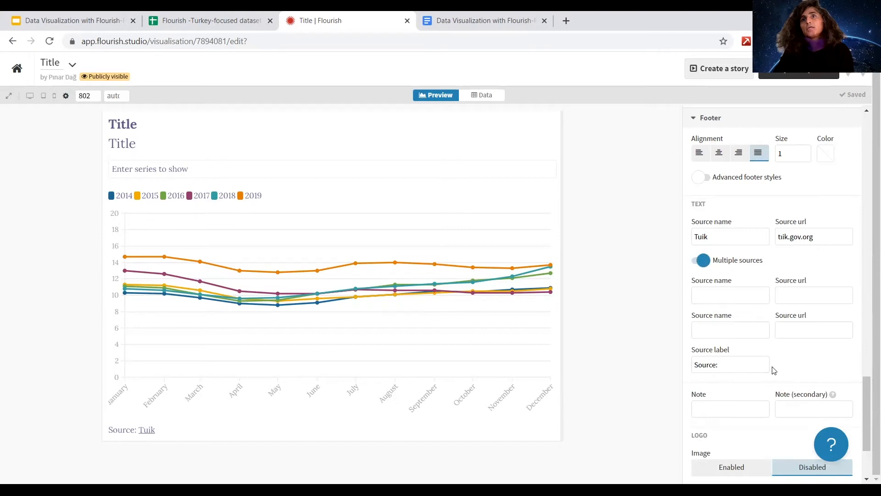
Enter a footer note reading "Chart by" followed by the author's full name.
{"action": "scroll", "coordinate": [735, 381], "scroll_direction": "down", "scroll_amount": 1}
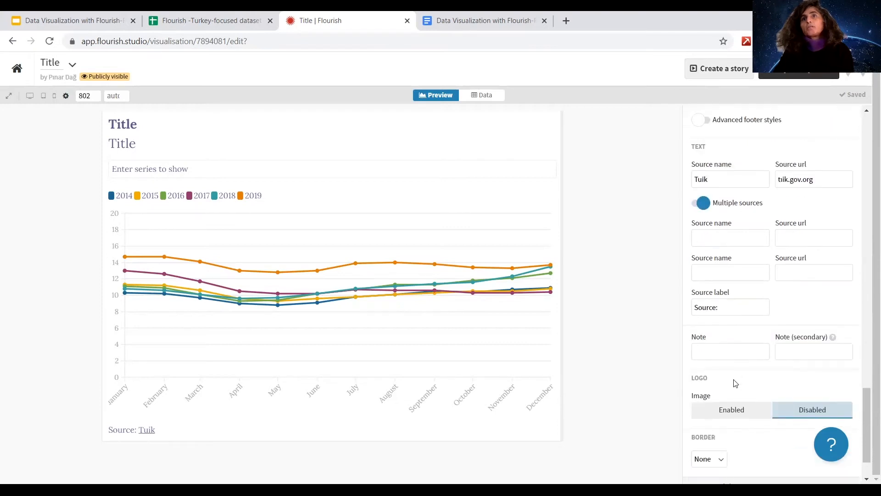
{"action": "left_click", "coordinate": [723, 350]}
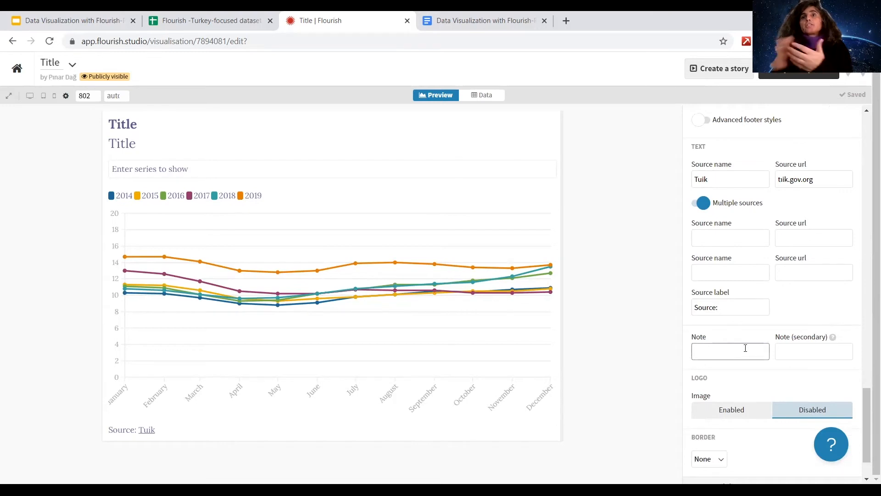
{"action": "type", "text": "Pinar Dağ"}
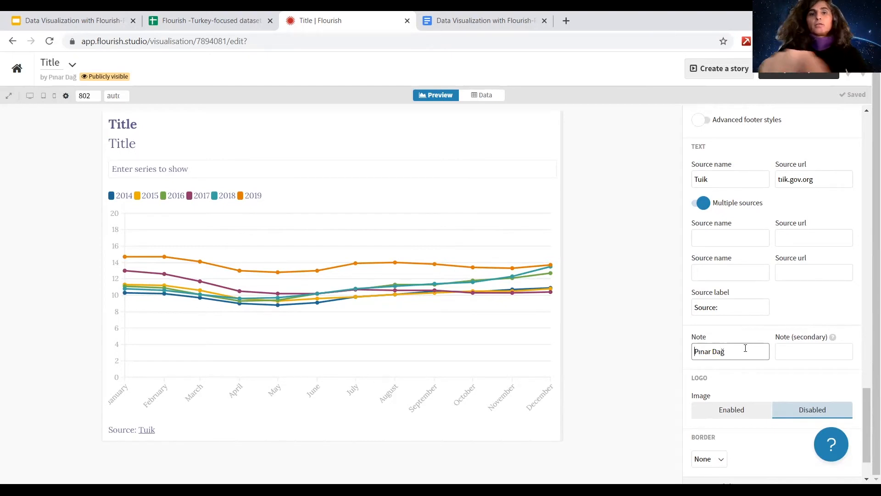
{"action": "key", "text": "Home"}
{"action": "type", "text": "Cga"}
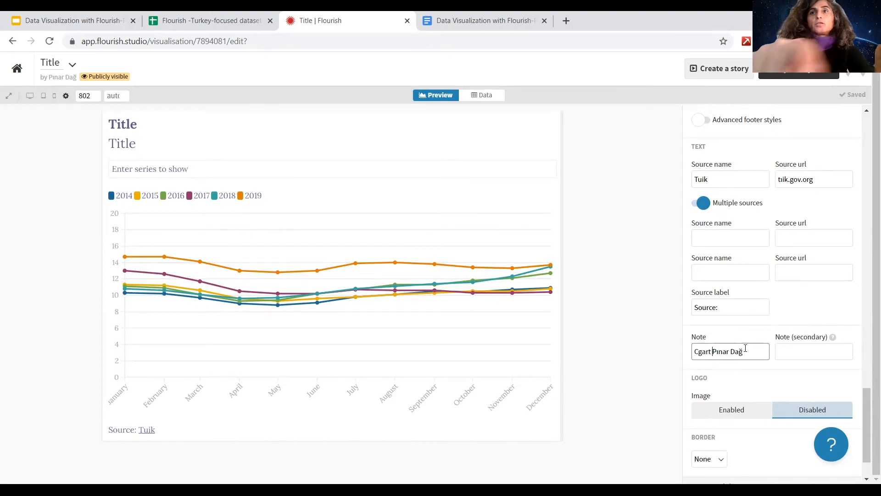
{"action": "key", "text": "BackSpace"}
{"action": "key", "text": "BackSpace"}
{"action": "key", "text": "BackSpace"}
{"action": "type", "text": "Chart "}
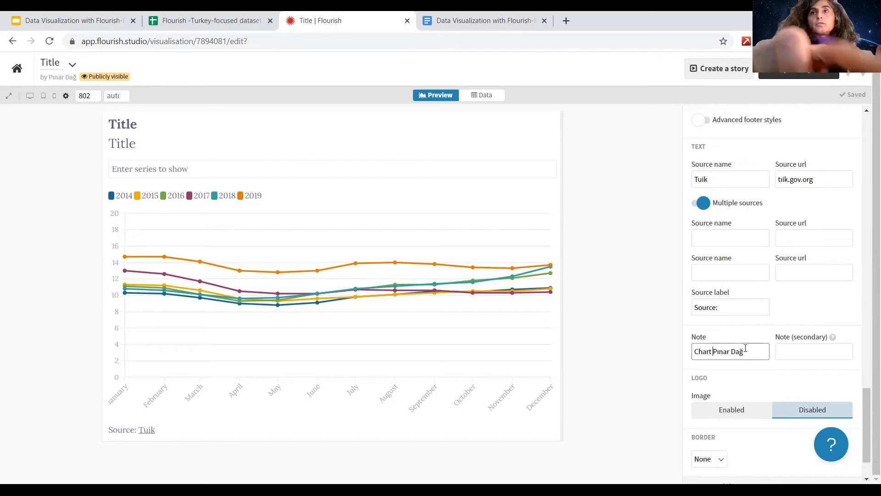
{"action": "type", "text": "by"}
{"action": "left_click", "coordinate": [802, 376]}
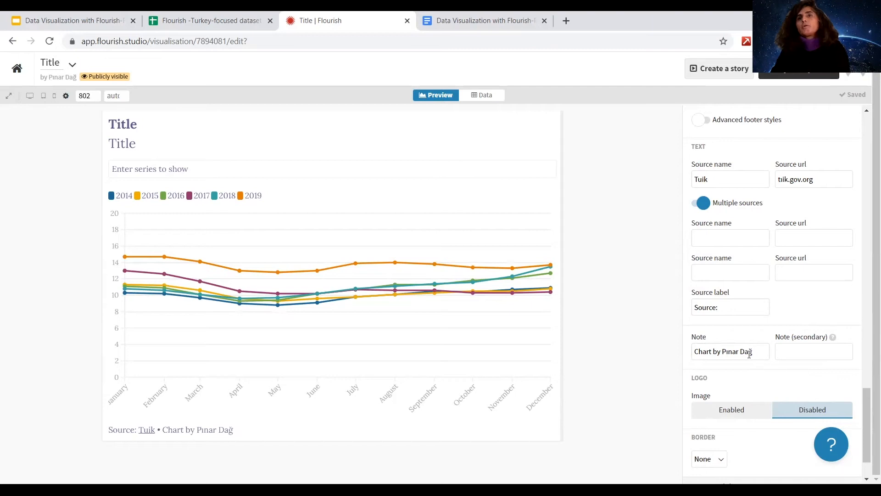
Remove the "Chart by" prefix from the footer note, keeping only the author's name.
{"action": "left_click_drag", "start_coordinate": [723, 351], "coordinate": [693, 352]}
{"action": "key", "text": "BackSpace"}
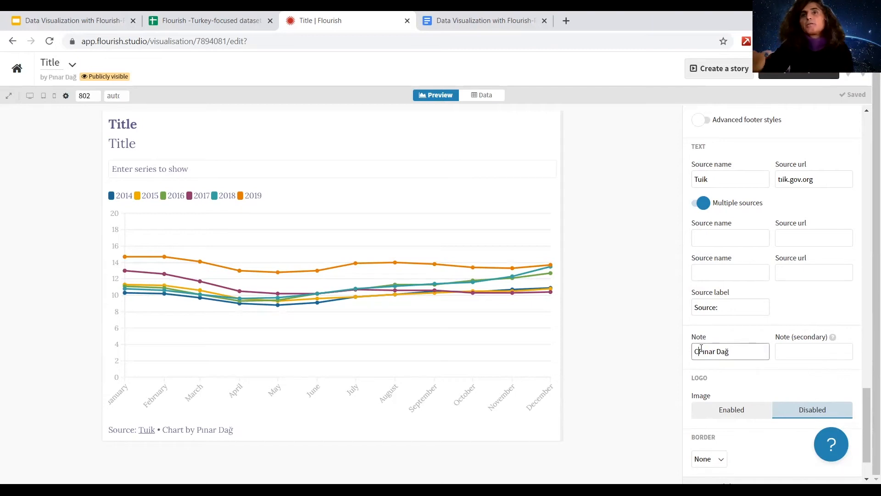
{"action": "key", "text": "BackSpace"}
{"action": "left_click", "coordinate": [759, 379]}
Enable the logo image in the footer settings and place the cursor in its empty link field.
{"action": "scroll", "coordinate": [755, 376], "scroll_direction": "down", "scroll_amount": 2}
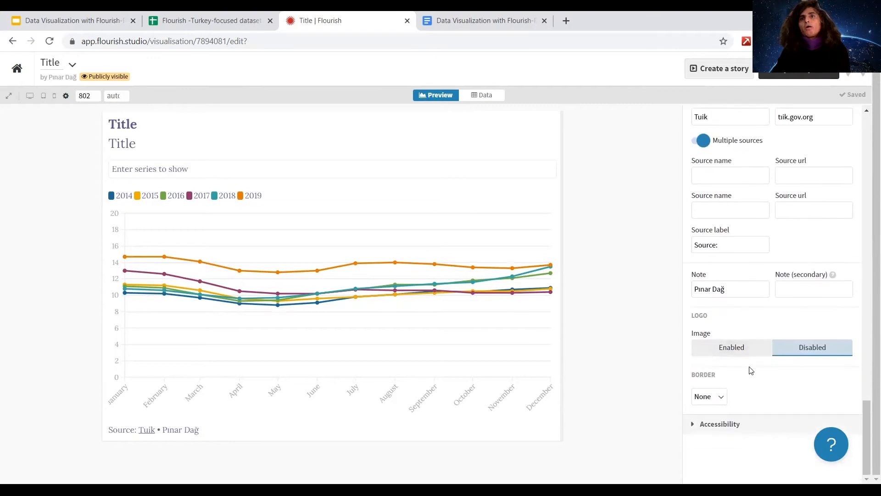
{"action": "left_click", "coordinate": [717, 347]}
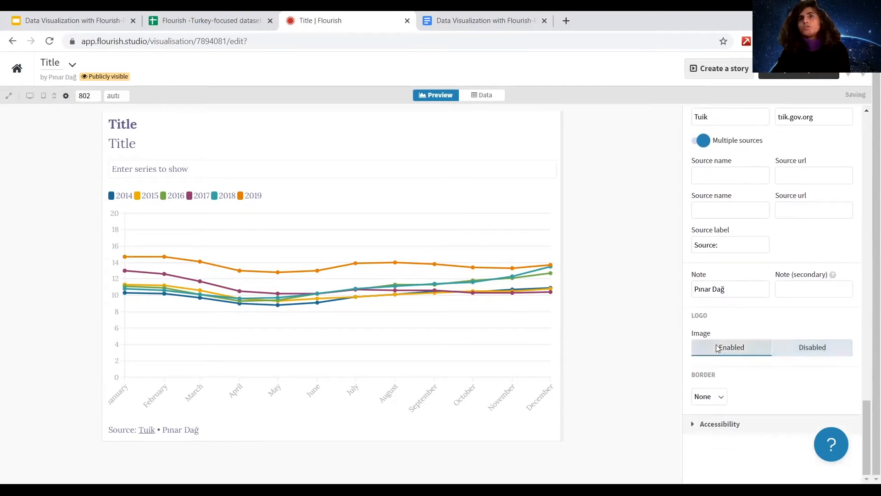
{"action": "scroll", "coordinate": [780, 349], "scroll_direction": "down", "scroll_amount": 2}
{"action": "left_click", "coordinate": [790, 317]}
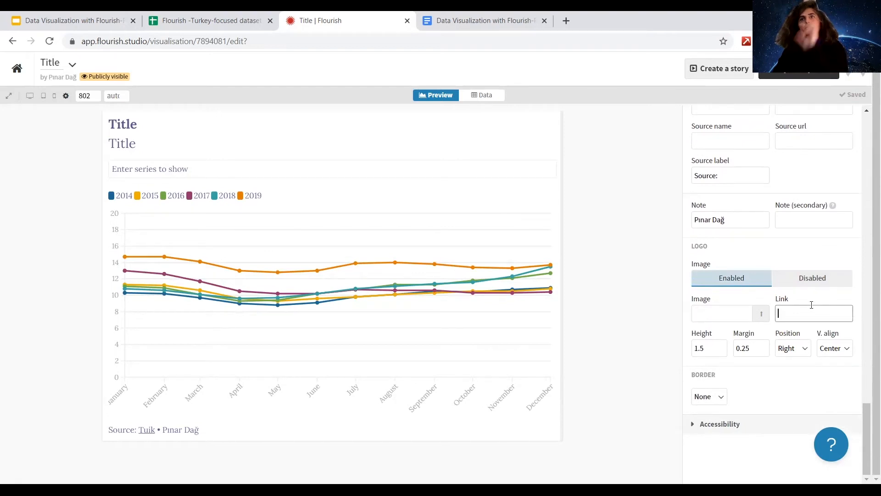
Try to upload the desktop image file "1" as the footer logo and leave the logo link empty.
{"action": "left_click", "coordinate": [762, 315]}
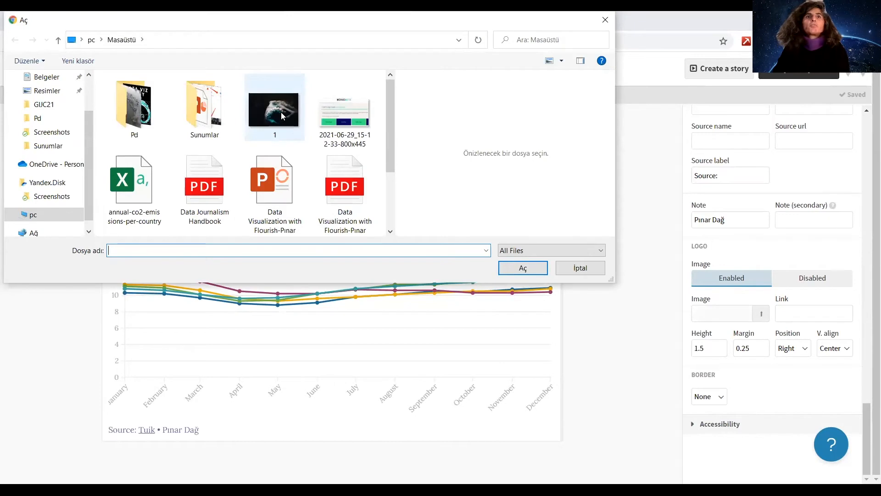
{"action": "scroll", "coordinate": [282, 116], "scroll_direction": "down", "scroll_amount": 2}
{"action": "scroll", "coordinate": [334, 164], "scroll_direction": "up", "scroll_amount": 2}
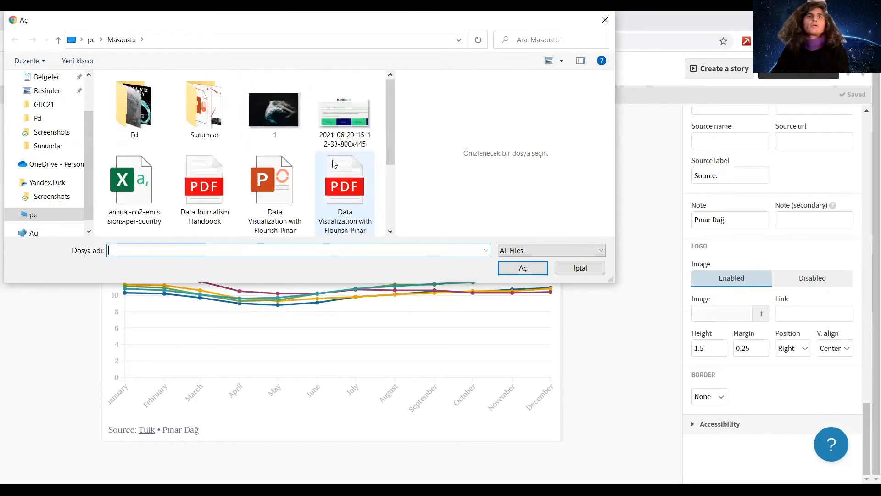
{"action": "left_click", "coordinate": [278, 112]}
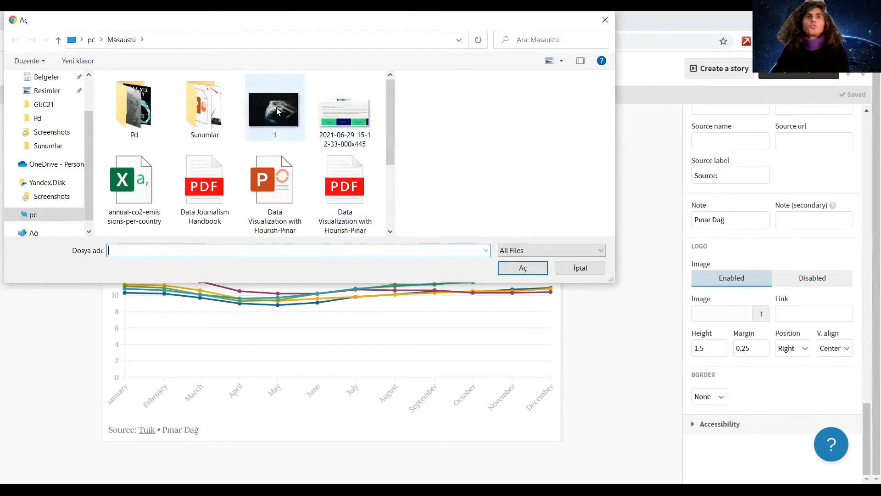
{"action": "left_click", "coordinate": [523, 269]}
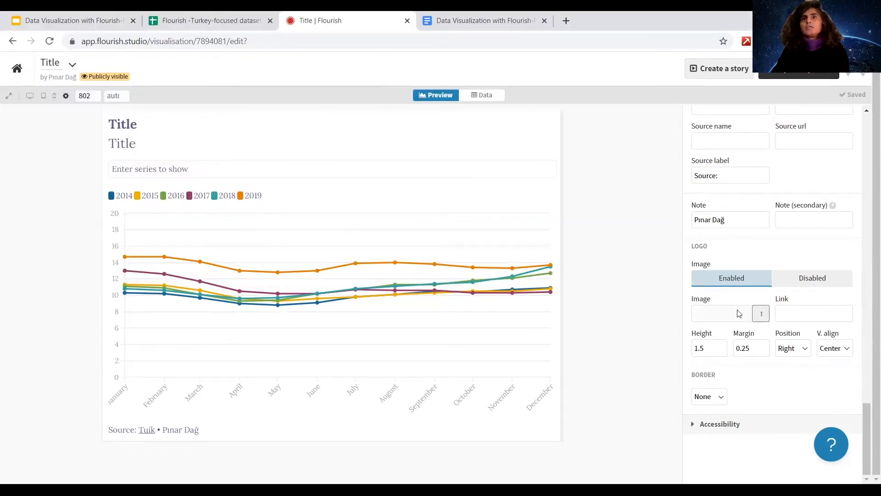
{"action": "left_click", "coordinate": [815, 315]}
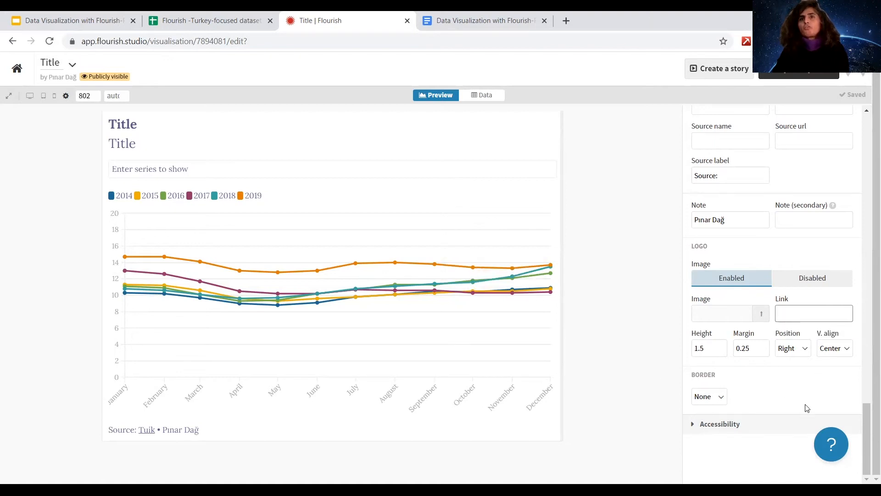
{"action": "left_click", "coordinate": [632, 348]}
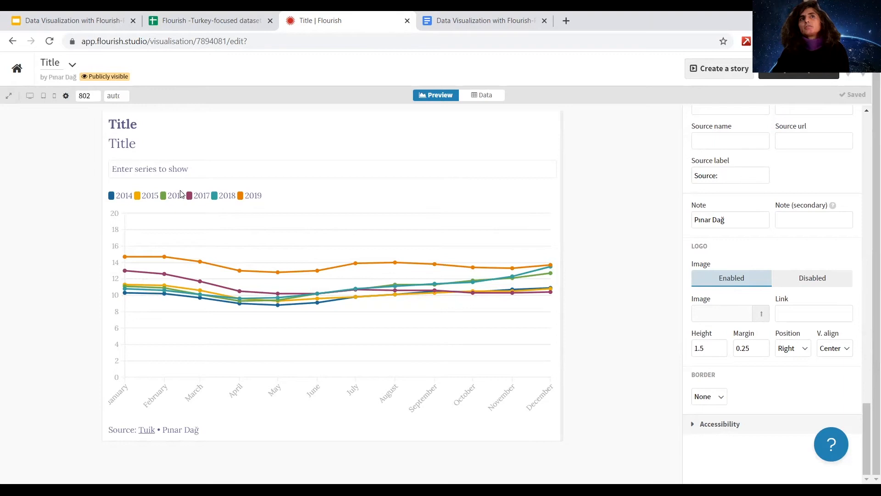
Filter the chart to show only the 2015 series, and clear the filter to bring back all years.
{"action": "left_click", "coordinate": [162, 161]}
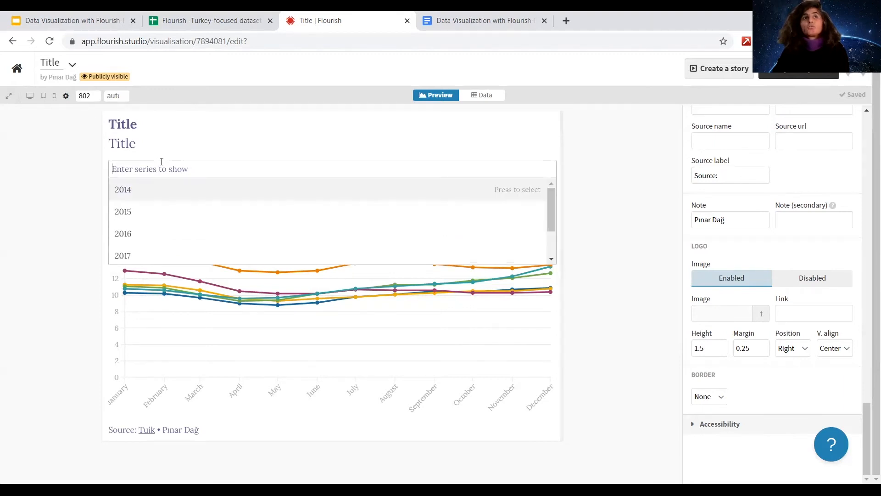
{"action": "left_click", "coordinate": [143, 211]}
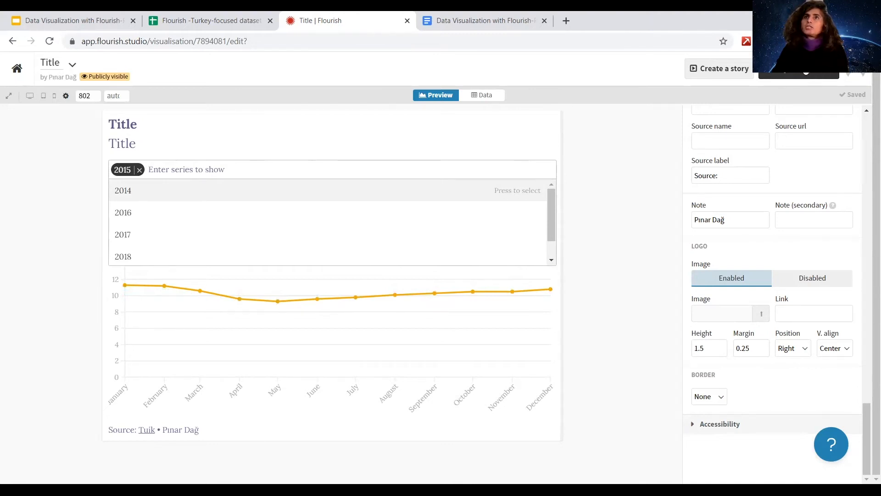
{"action": "left_click", "coordinate": [806, 73]}
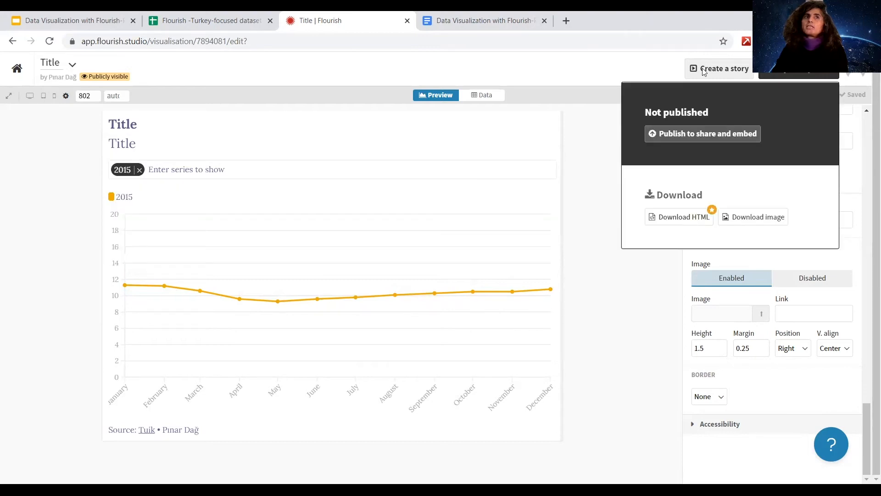
{"action": "left_click", "coordinate": [139, 171]}
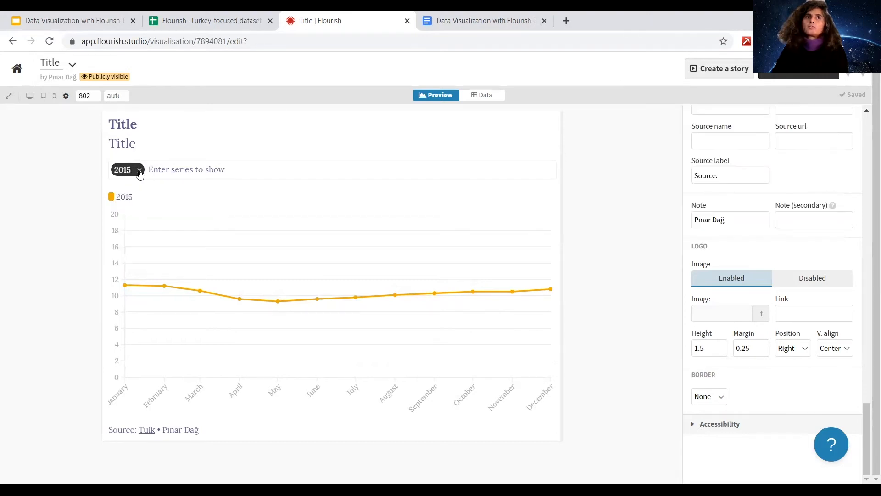
{"action": "left_click", "coordinate": [139, 171]}
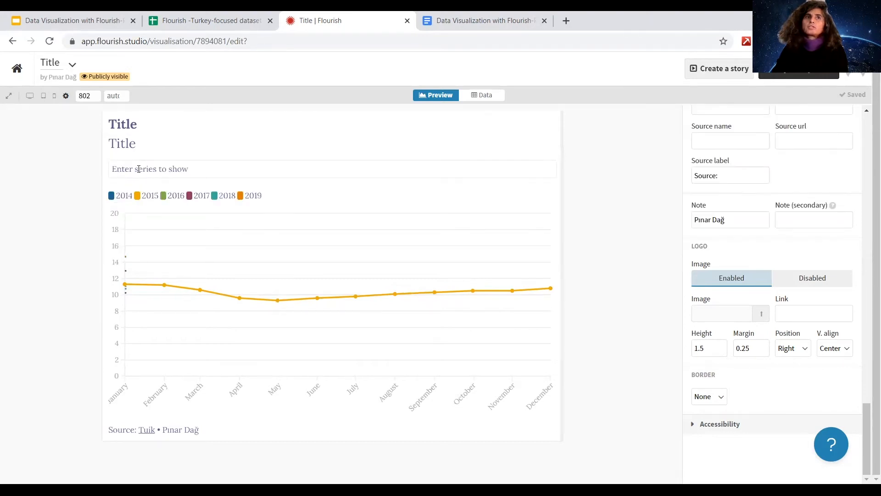
Publish the visualisation without a password, open its public page and return to the editor.
{"action": "left_click", "coordinate": [829, 78]}
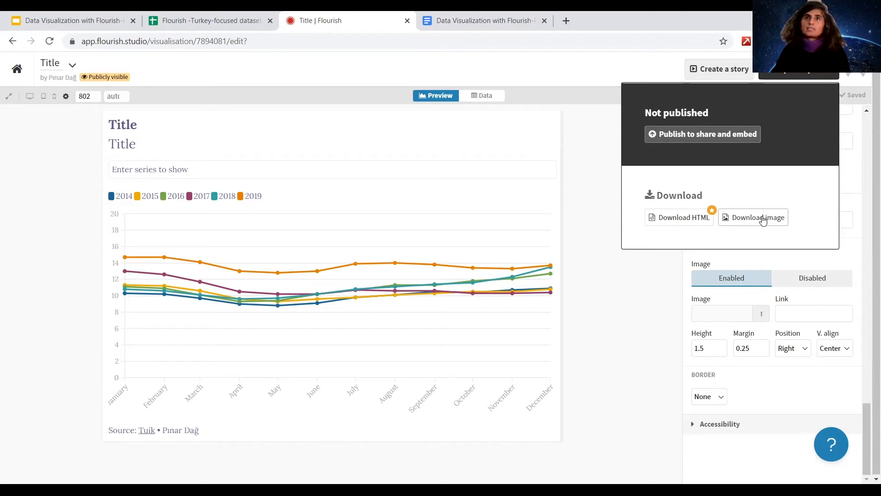
{"action": "left_click", "coordinate": [706, 138]}
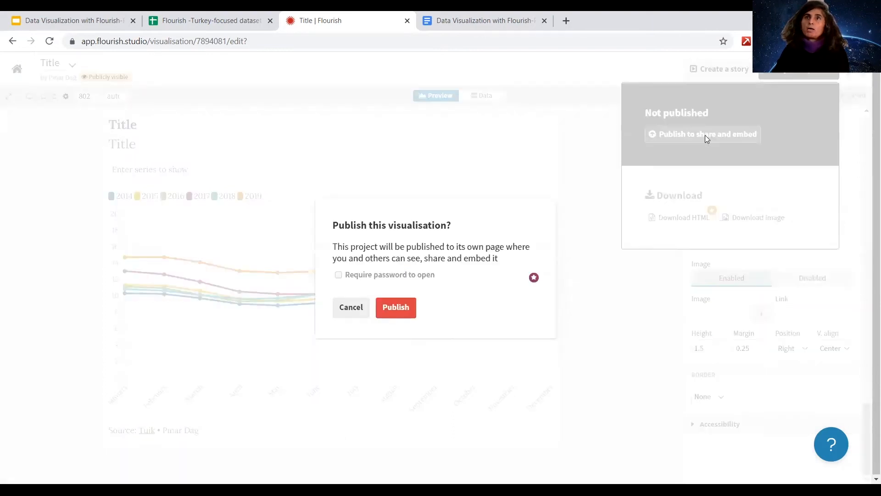
{"action": "left_click", "coordinate": [392, 309]}
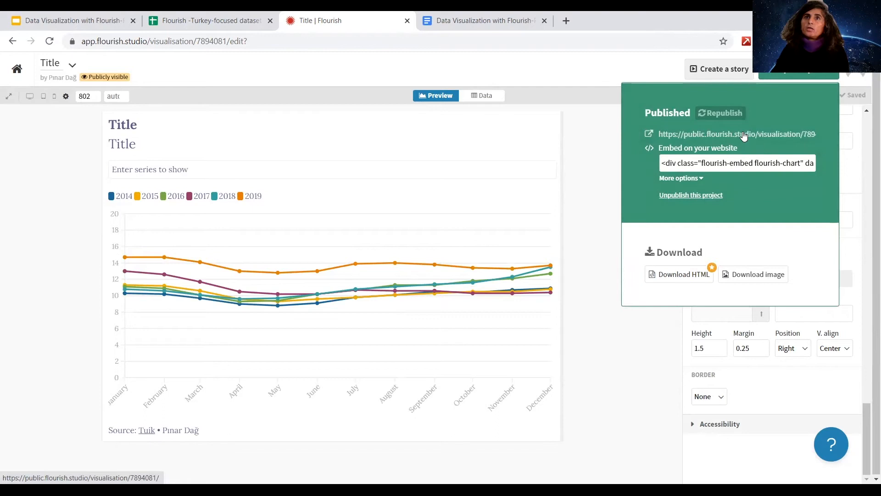
{"action": "left_click", "coordinate": [744, 136]}
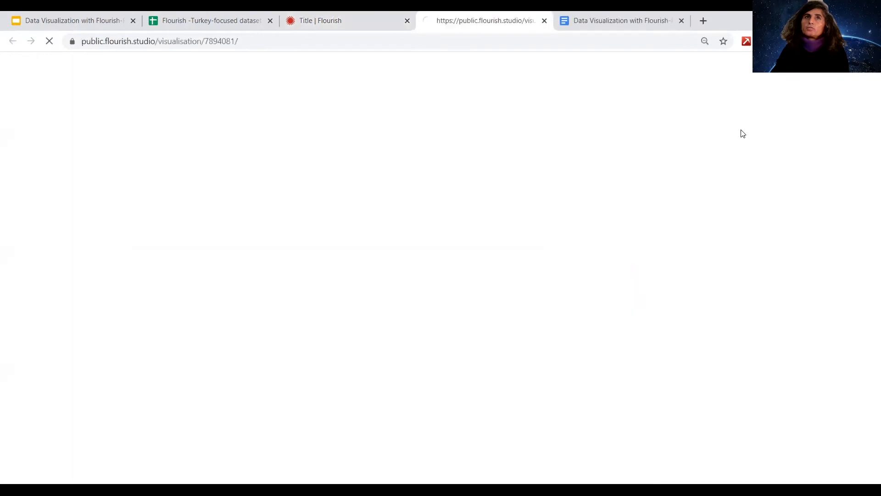
{"action": "left_click", "coordinate": [361, 16]}
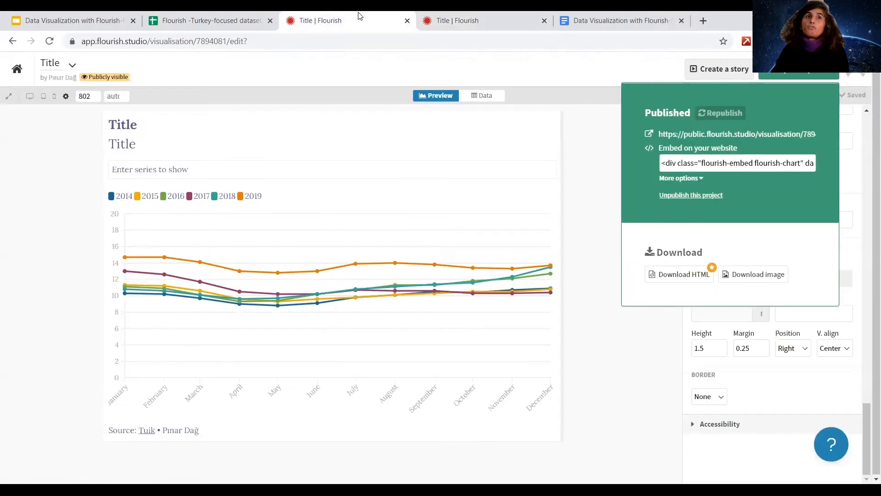
Examine the published chart's embed code in the Script, AMP and Iframe formats, returning to Script.
{"action": "left_click", "coordinate": [729, 166]}
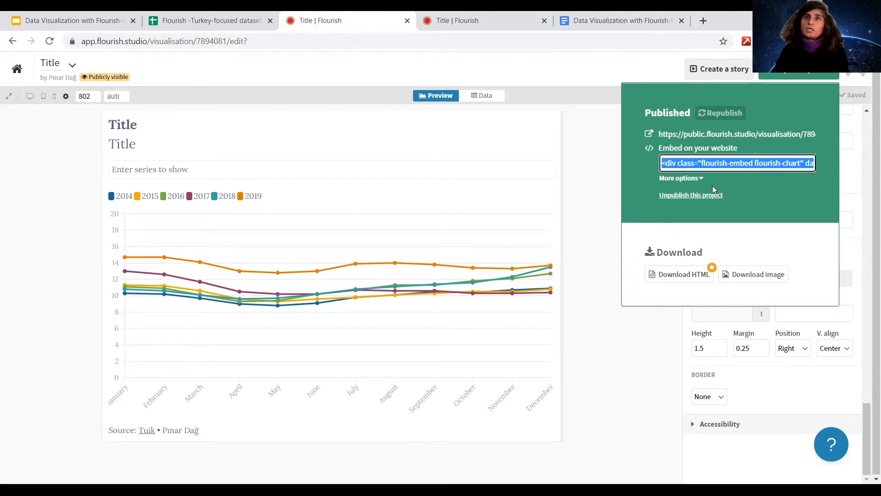
{"action": "left_click", "coordinate": [696, 178]}
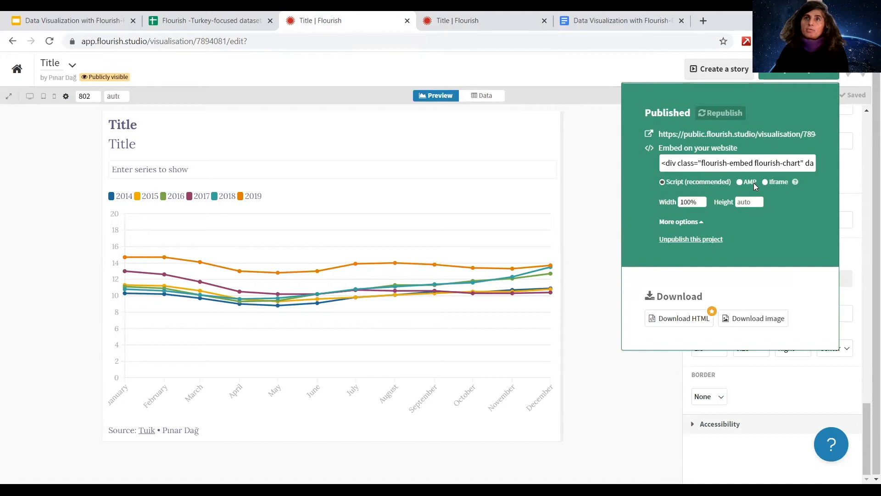
{"action": "left_click", "coordinate": [740, 182]}
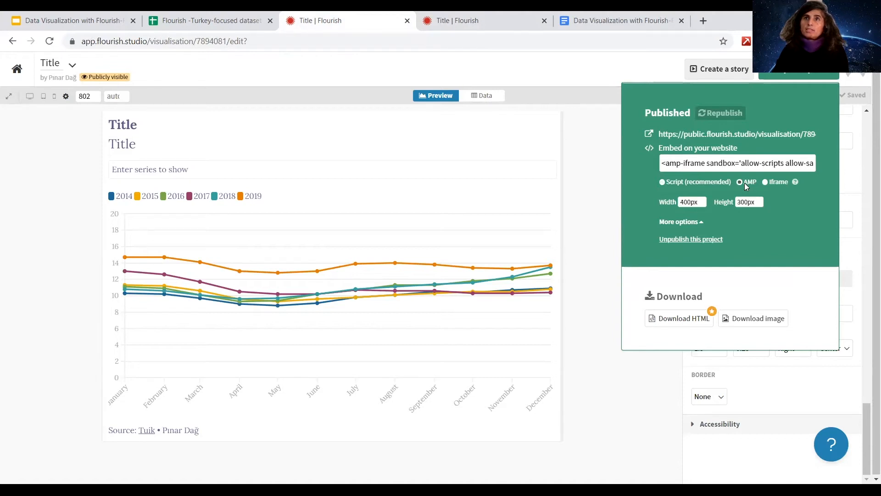
{"action": "left_click", "coordinate": [765, 182]}
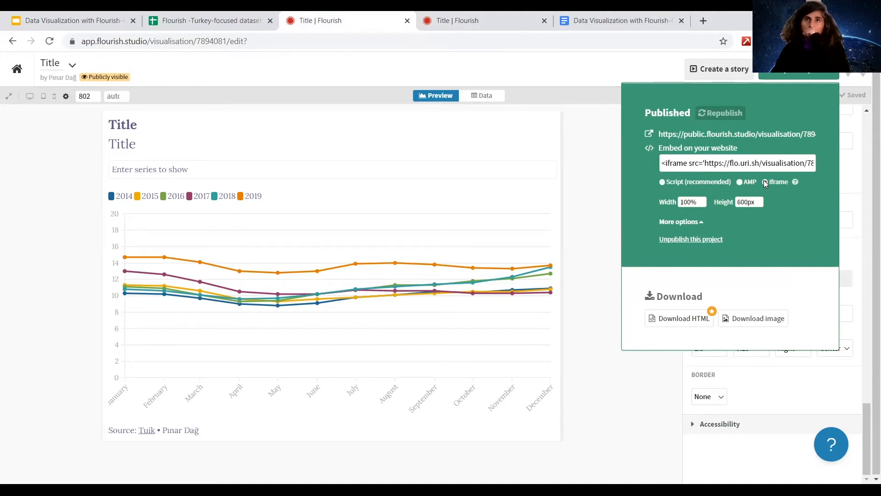
{"action": "left_click", "coordinate": [662, 182]}
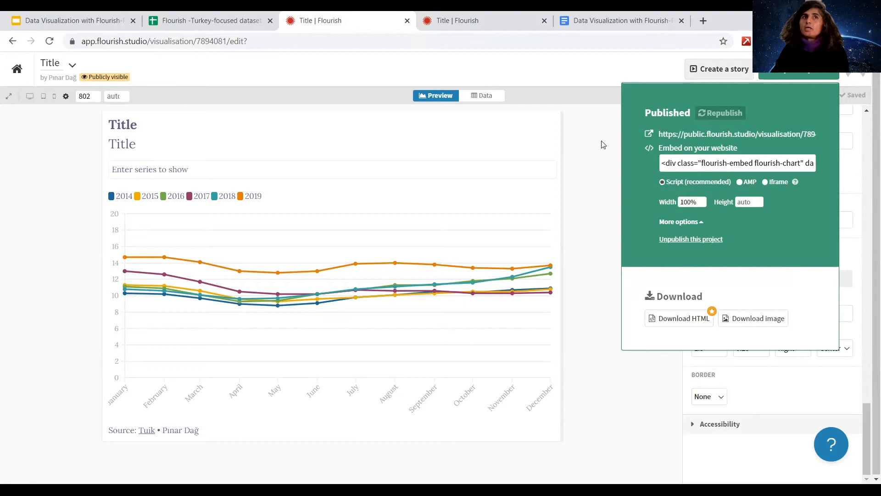
{"action": "left_click", "coordinate": [601, 152]}
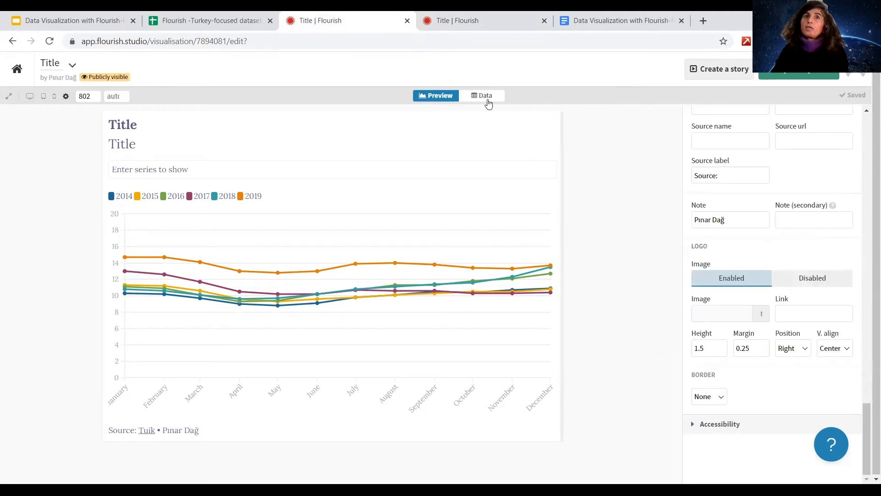
Add 2020 as the header of column H in the chart's data sheet.
{"action": "left_click", "coordinate": [486, 98]}
{"action": "left_click", "coordinate": [326, 164]}
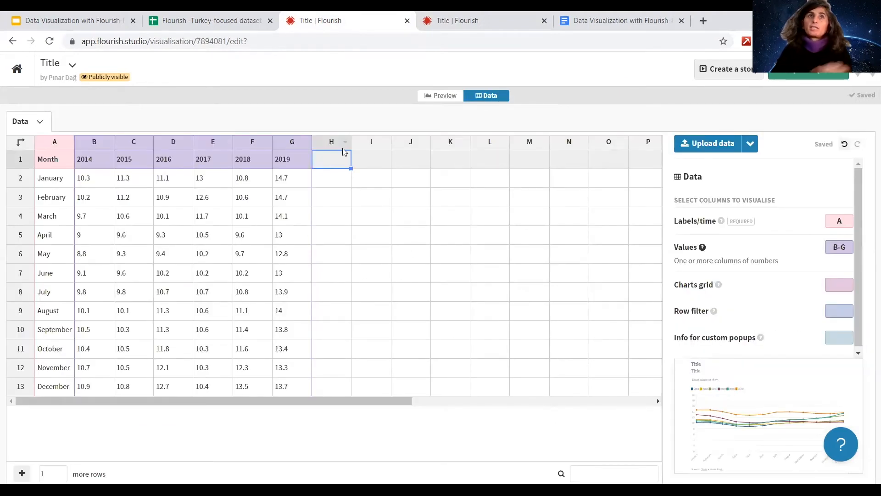
{"action": "type", "text": "2020"}
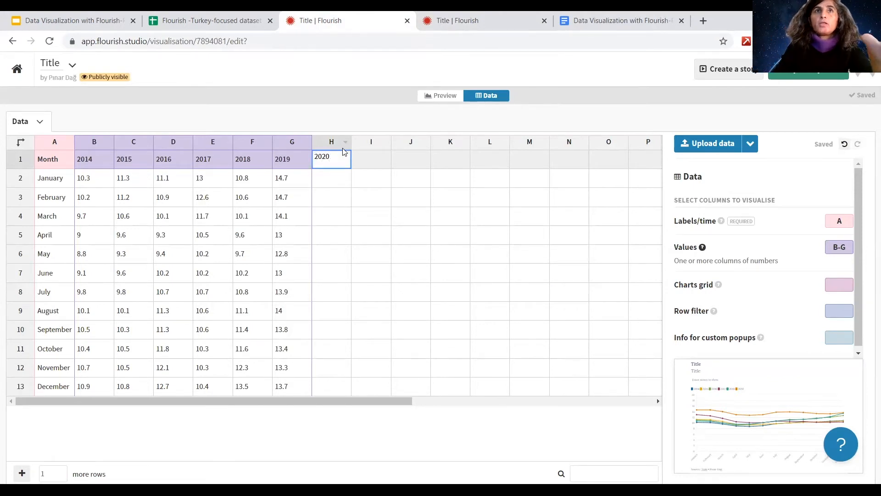
{"action": "left_click", "coordinate": [370, 159]}
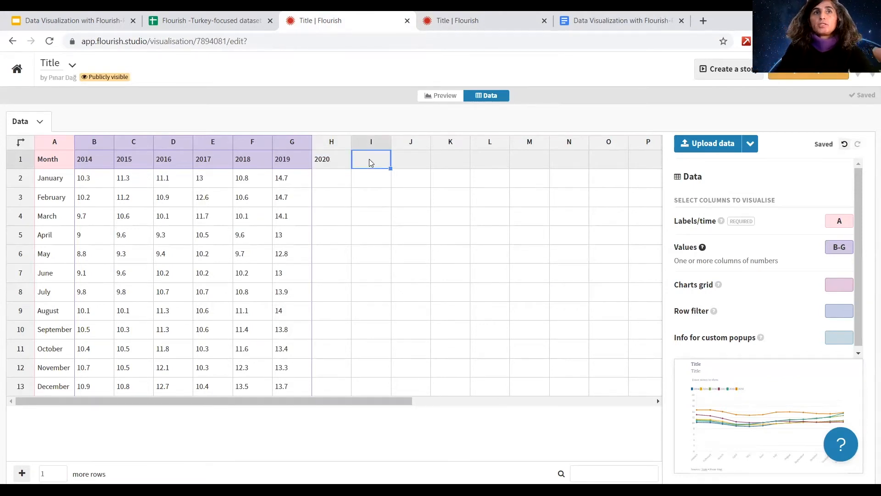
Add 2021 as the header of column I and select the empty monthly cells under 2020 and 2021.
{"action": "type", "text": "2021"}
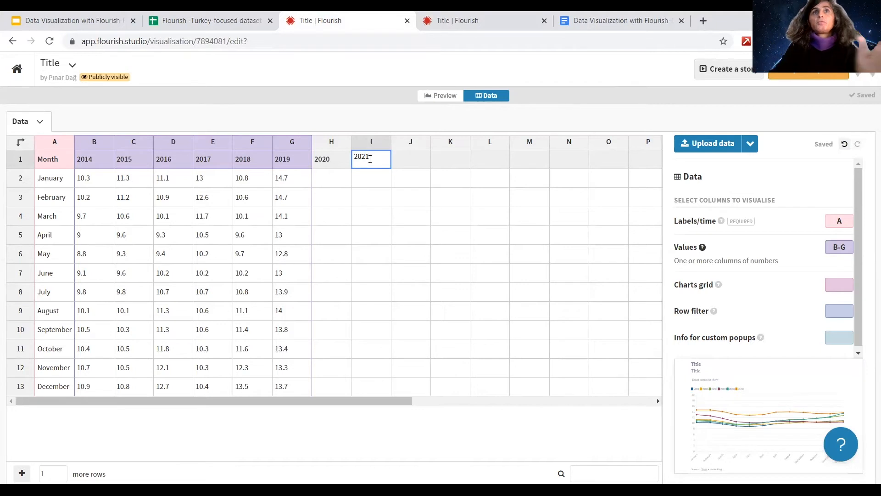
{"action": "left_click", "coordinate": [415, 217]}
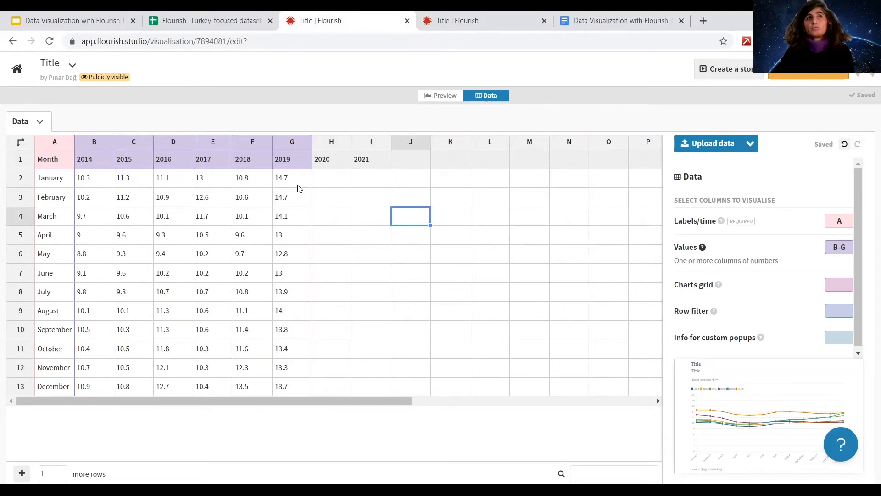
{"action": "left_click", "coordinate": [329, 180]}
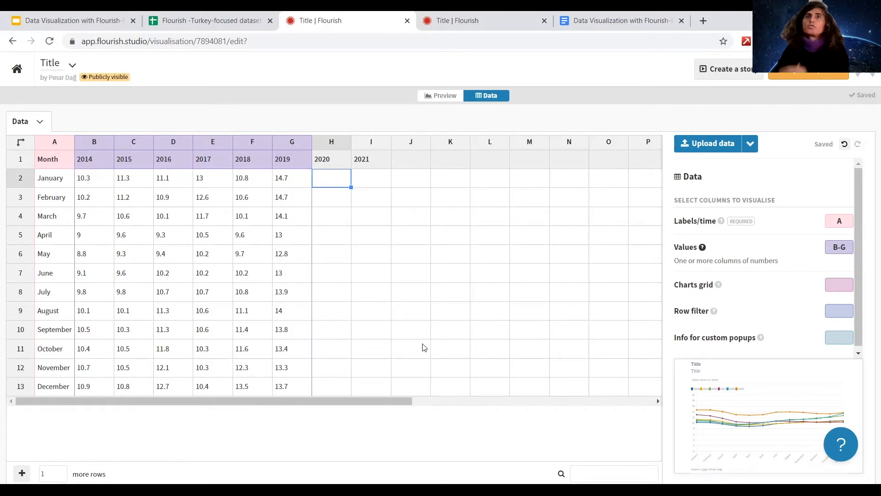
{"action": "left_click_drag", "start_coordinate": [326, 181], "coordinate": [362, 434]}
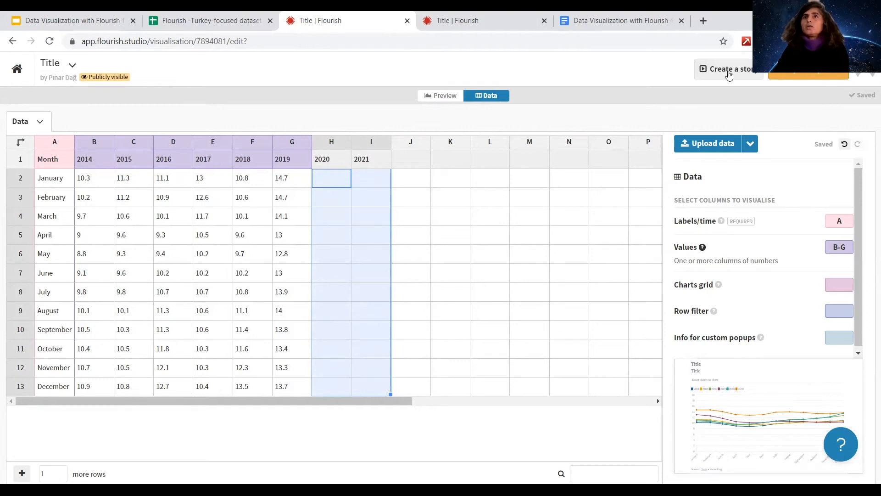
Switch to the Google Slides presentation and review the line chart slides 27 to 30, ending on the Bar Chart Race slide.
{"action": "left_click", "coordinate": [483, 21]}
{"action": "left_click", "coordinate": [206, 20]}
{"action": "left_click", "coordinate": [77, 18]}
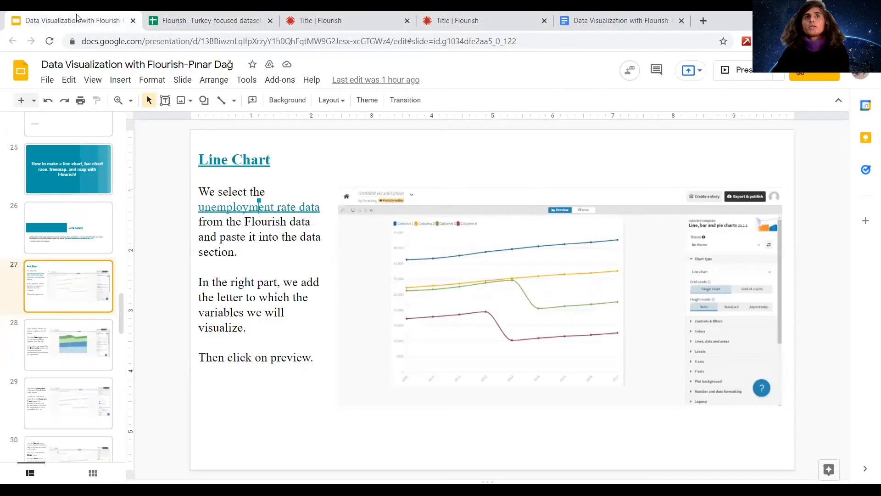
{"action": "left_click", "coordinate": [77, 342]}
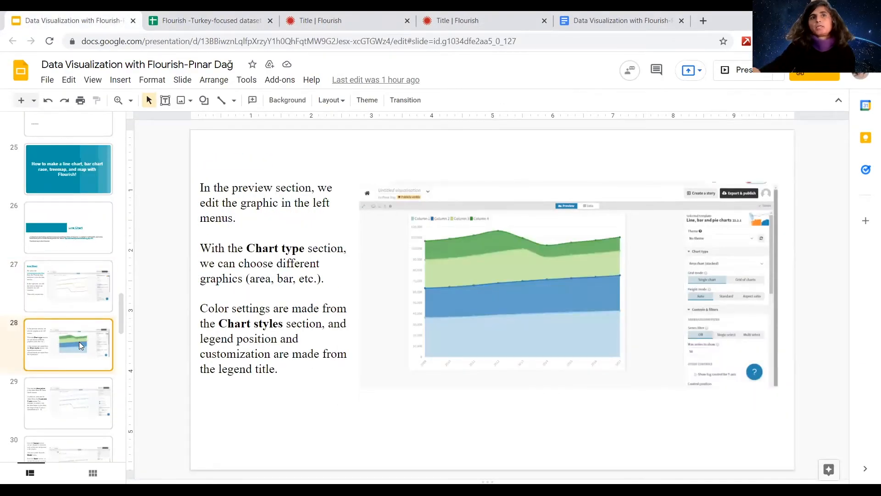
{"action": "key", "text": "Up"}
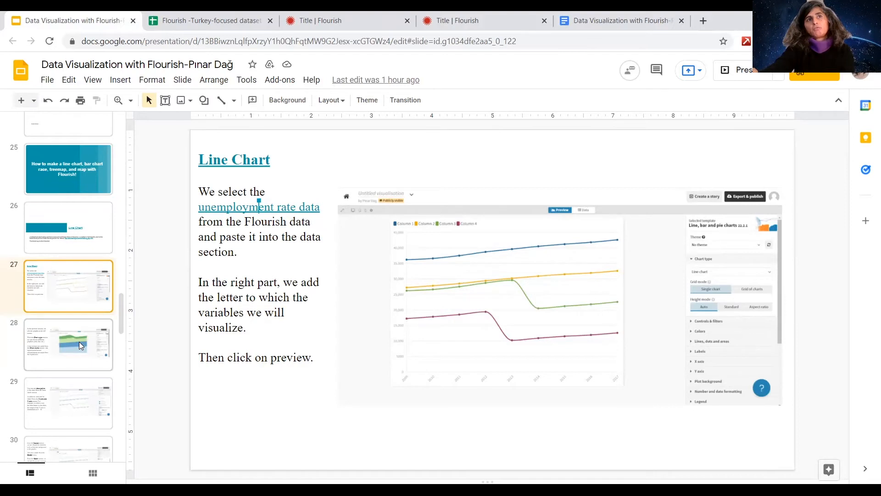
{"action": "left_click", "coordinate": [80, 345]}
{"action": "key", "text": "Down"}
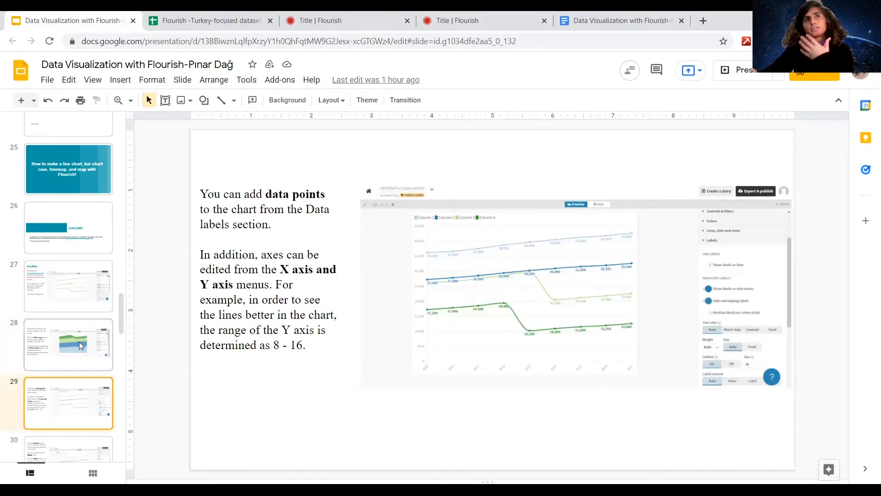
{"action": "key", "text": "Down"}
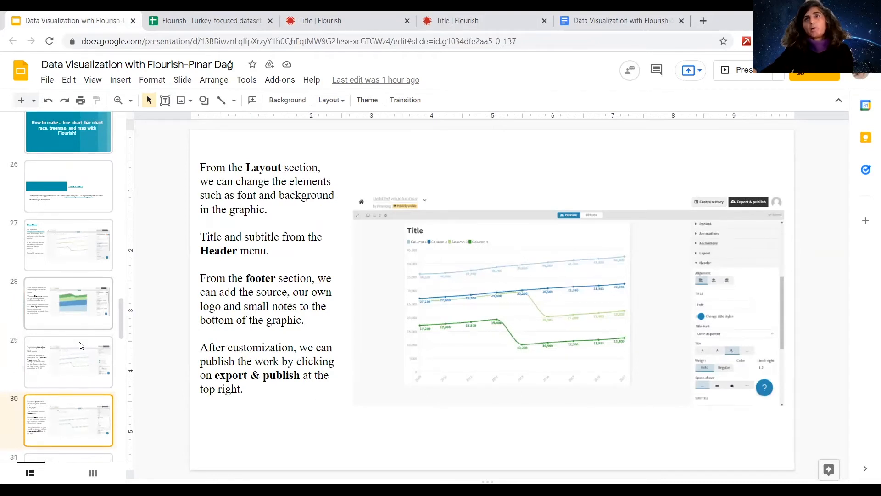
{"action": "key", "text": "Down"}
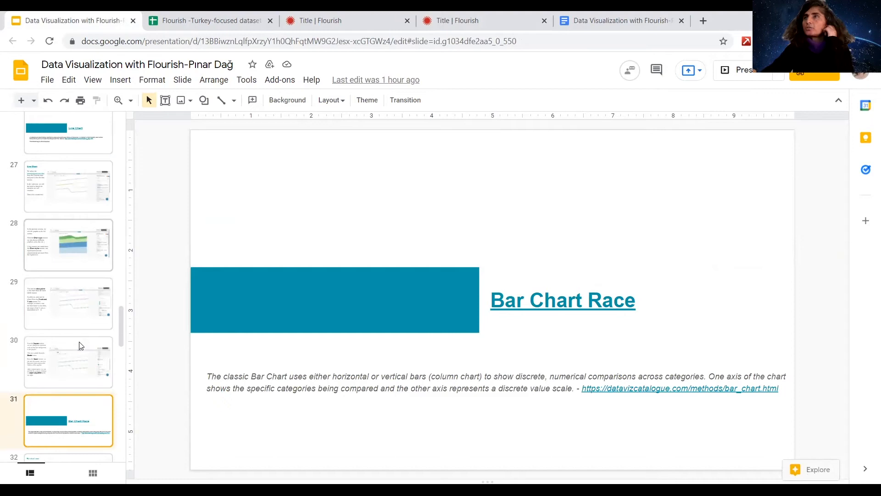
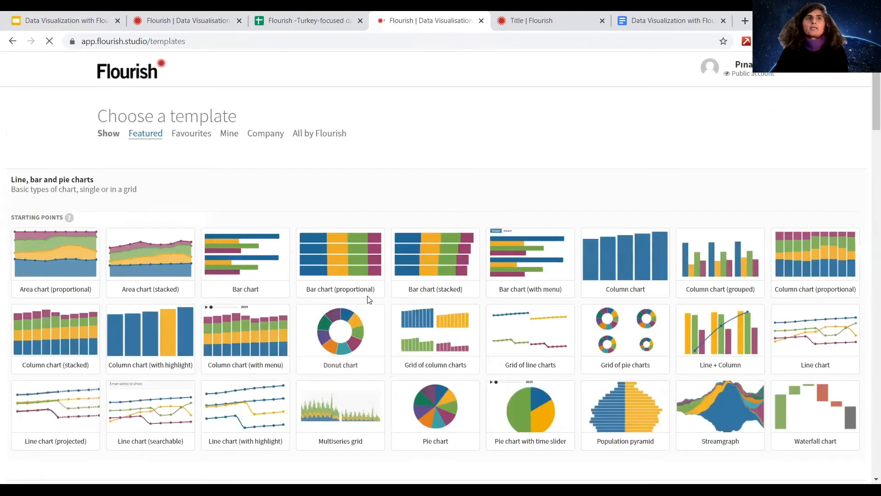
Create a new Flourish visualisation from the Bar chart race template, and open the bar chart race instruction slide in Google Slides.
{"action": "left_click_drag", "start_coordinate": [868, 76], "coordinate": [868, 334]}
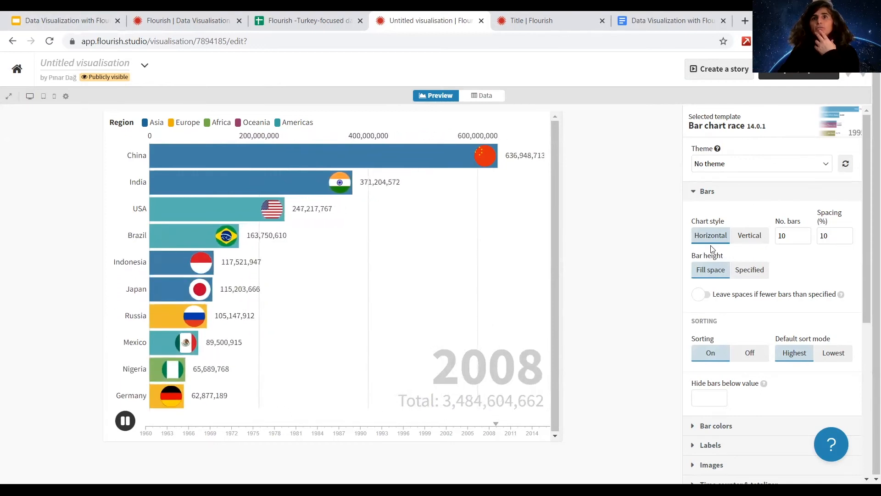
{"action": "scroll", "coordinate": [786, 301], "scroll_direction": "down", "scroll_amount": 4}
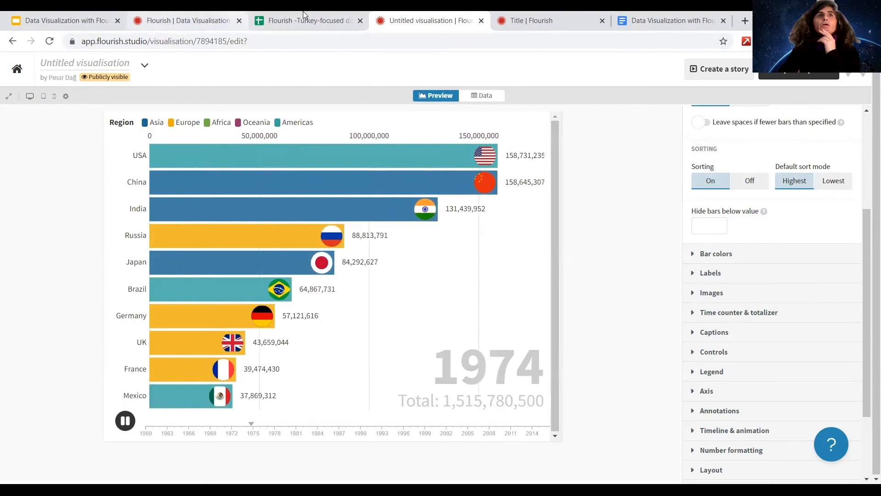
{"action": "left_click", "coordinate": [65, 22]}
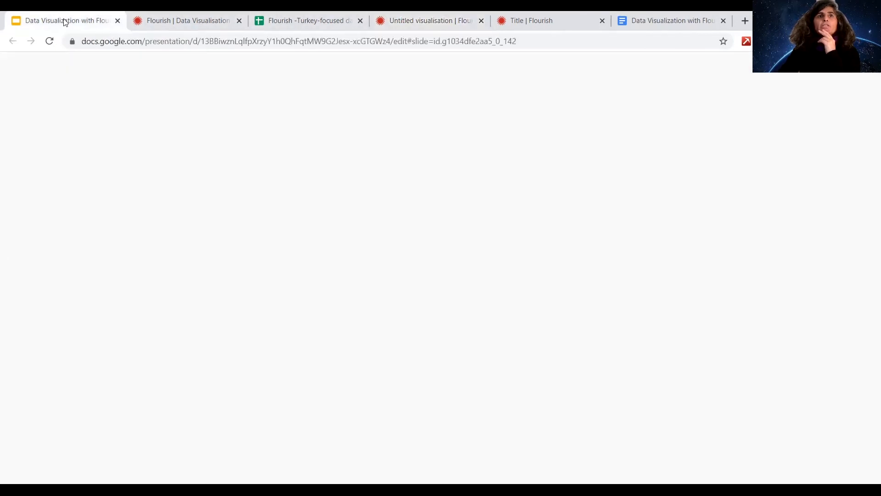
{"action": "left_click", "coordinate": [398, 156]}
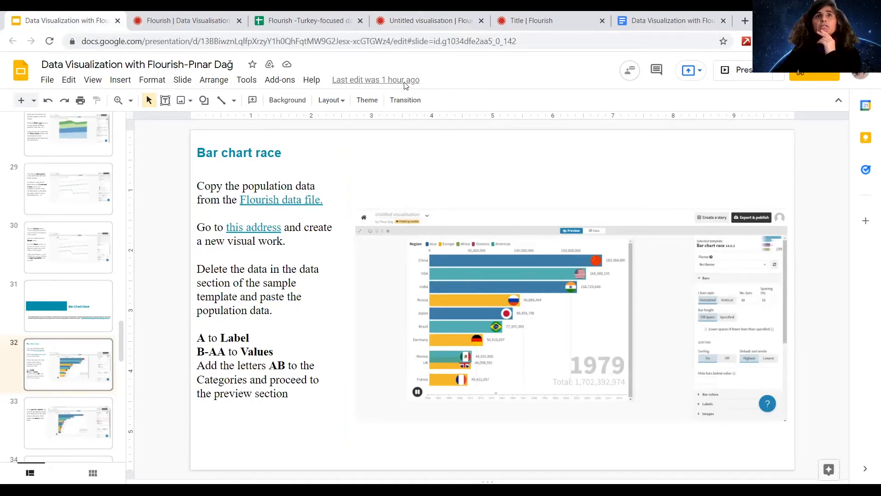
Switch to the Google Sheets dataset and examine the year and Region columns of Population Data (City Based) 2000-25-Turkey.
{"action": "left_click", "coordinate": [296, 17]}
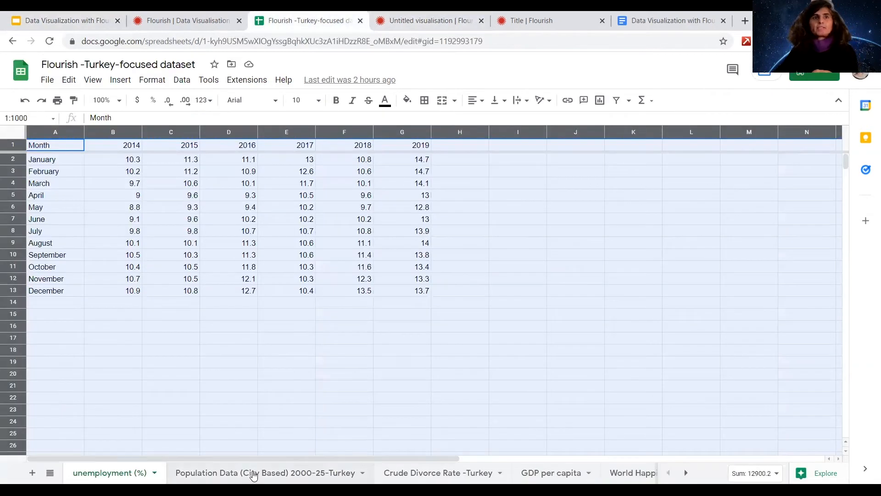
{"action": "left_click", "coordinate": [284, 472]}
{"action": "left_click", "coordinate": [431, 254]}
{"action": "scroll", "coordinate": [431, 253], "scroll_direction": "up", "scroll_amount": 8}
{"action": "left_click_drag", "start_coordinate": [289, 458], "coordinate": [702, 461]}
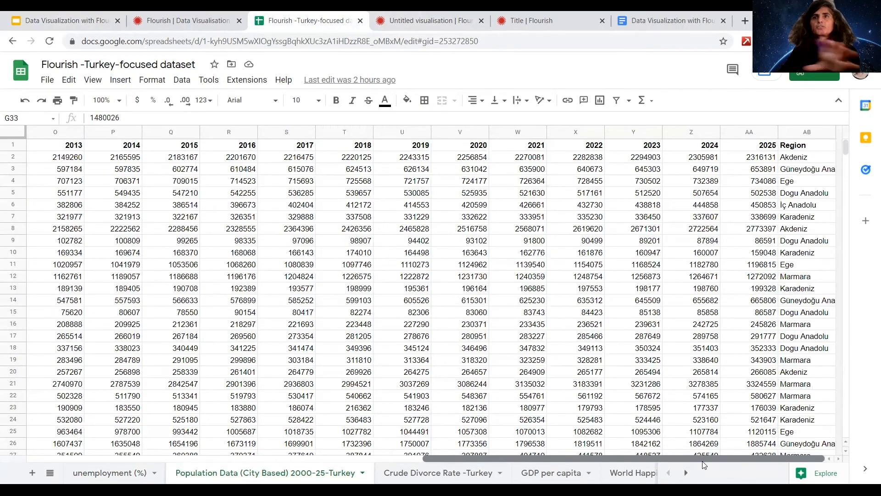
{"action": "left_click", "coordinate": [795, 160]}
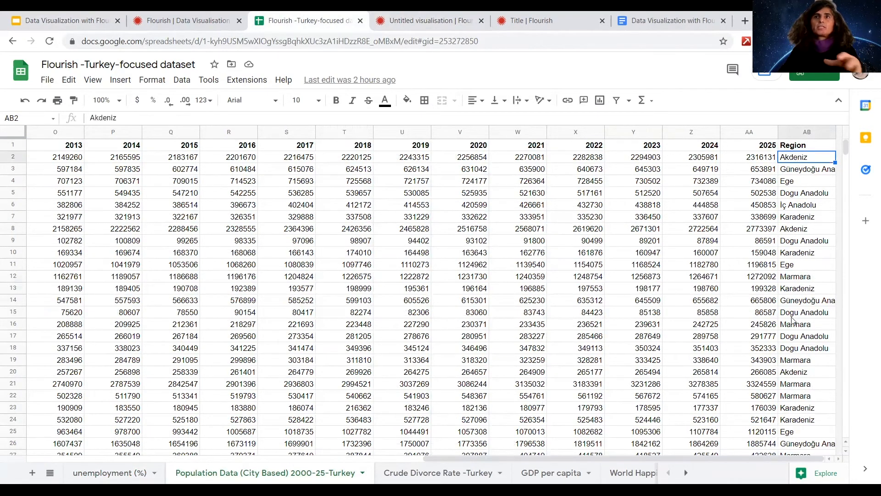
{"action": "scroll", "coordinate": [792, 331], "scroll_direction": "down", "scroll_amount": 10}
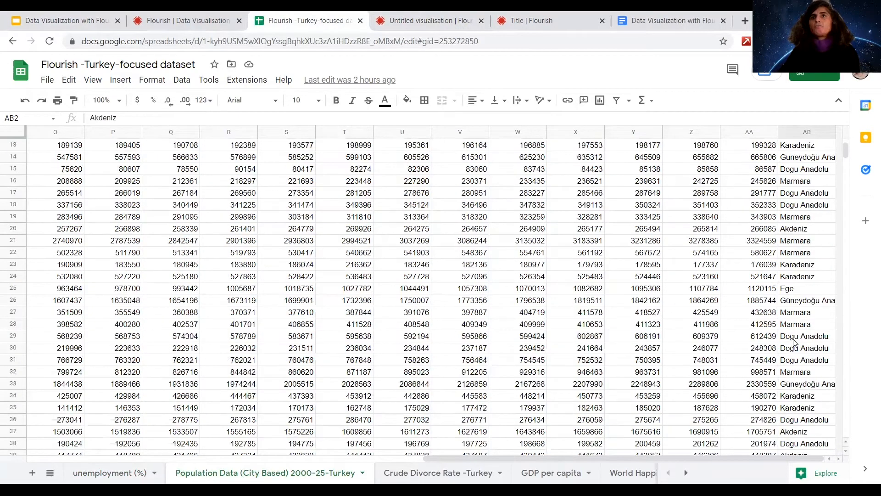
{"action": "scroll", "coordinate": [795, 347], "scroll_direction": "up", "scroll_amount": 10}
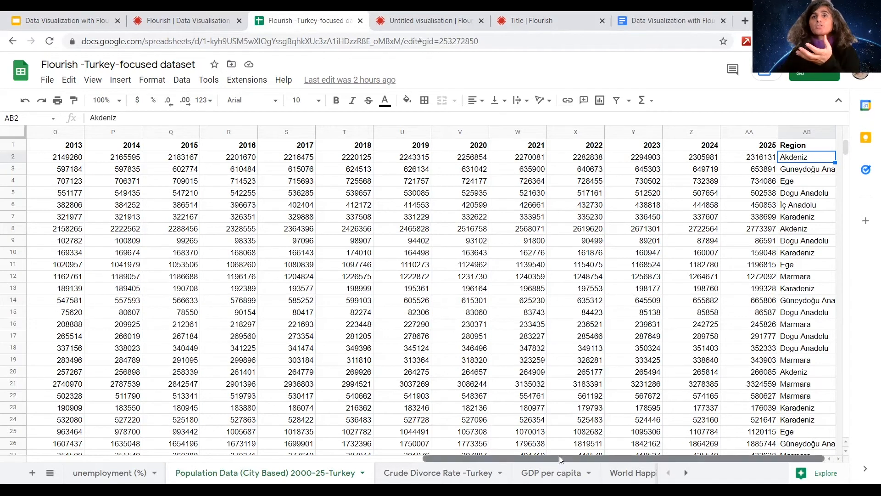
Copy the whole city population sheet, clear the bar chart race's sample data in Flourish and paste the copied table from cell A1.
{"action": "left_click_drag", "start_coordinate": [611, 460], "coordinate": [214, 459]}
{"action": "left_click", "coordinate": [16, 132]}
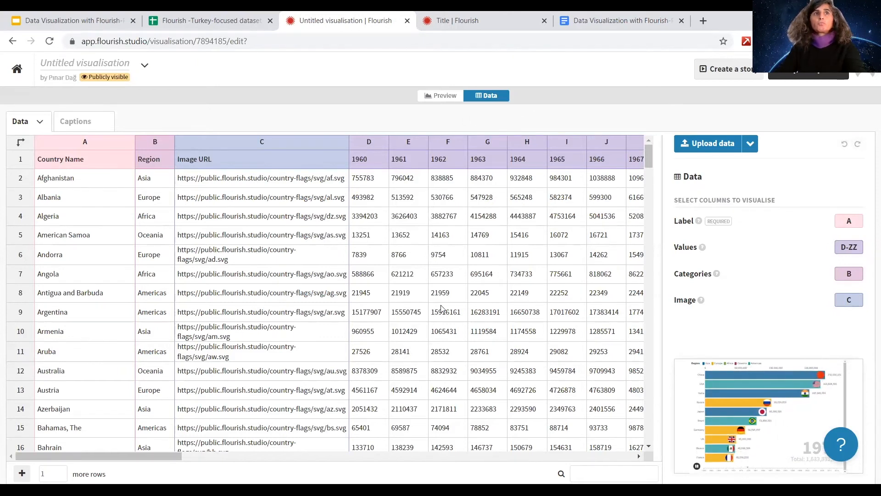
{"action": "left_click", "coordinate": [40, 124]}
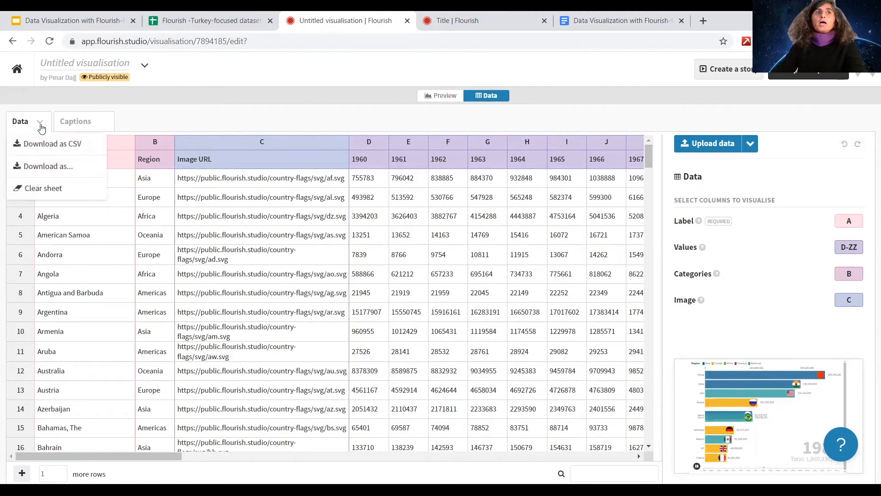
{"action": "left_click", "coordinate": [54, 189]}
{"action": "left_click", "coordinate": [60, 159]}
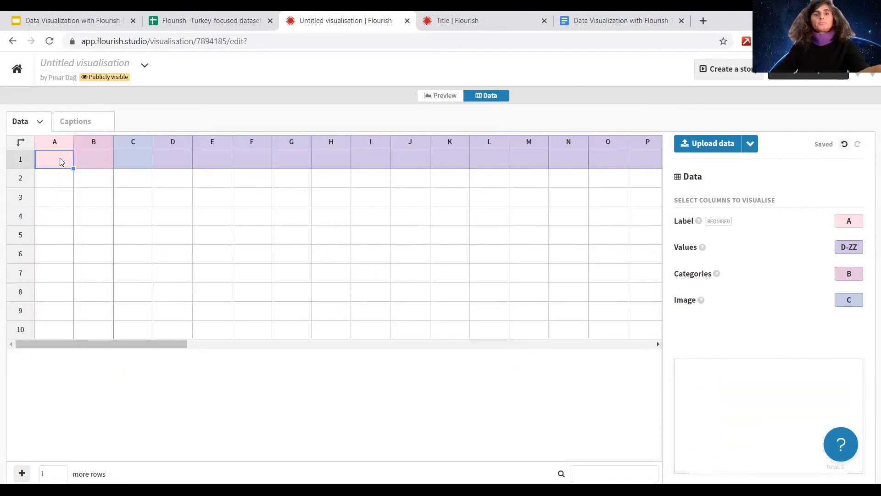
{"action": "key", "text": "ctrl+v"}
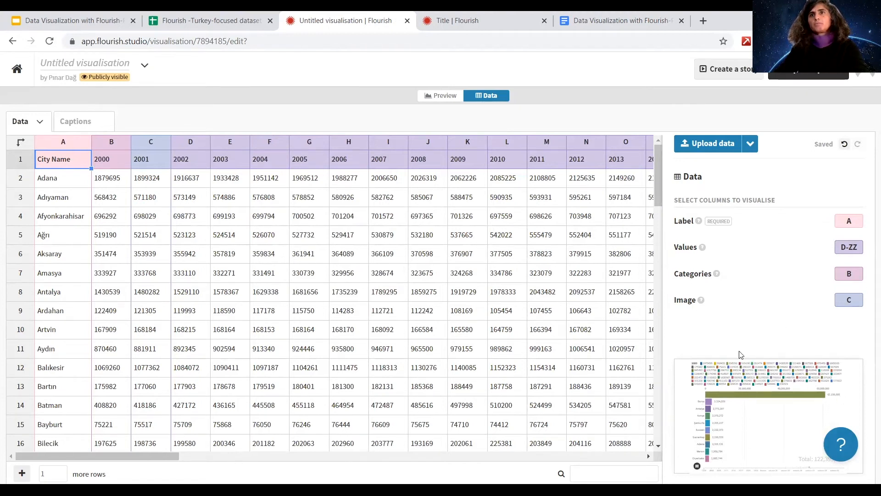
Preview the bar chart race with the pasted data, and check the data sheet's columns from 2000 through Region.
{"action": "left_click", "coordinate": [441, 98]}
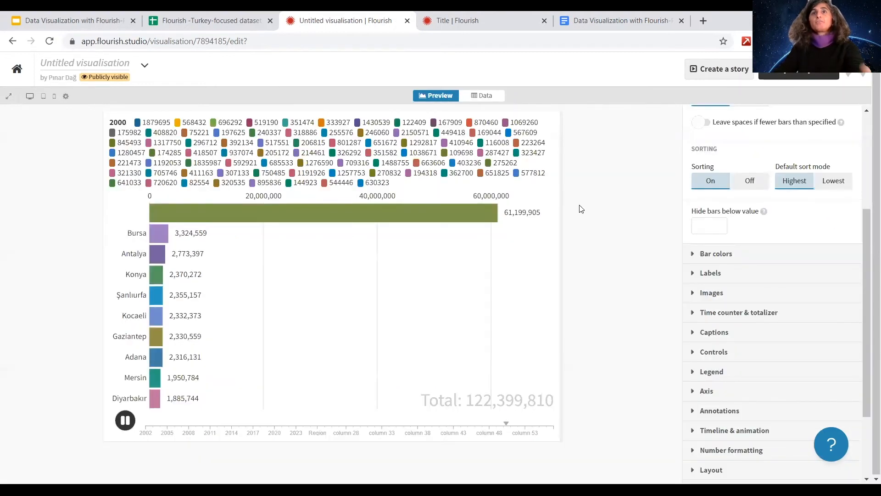
{"action": "left_click", "coordinate": [487, 97]}
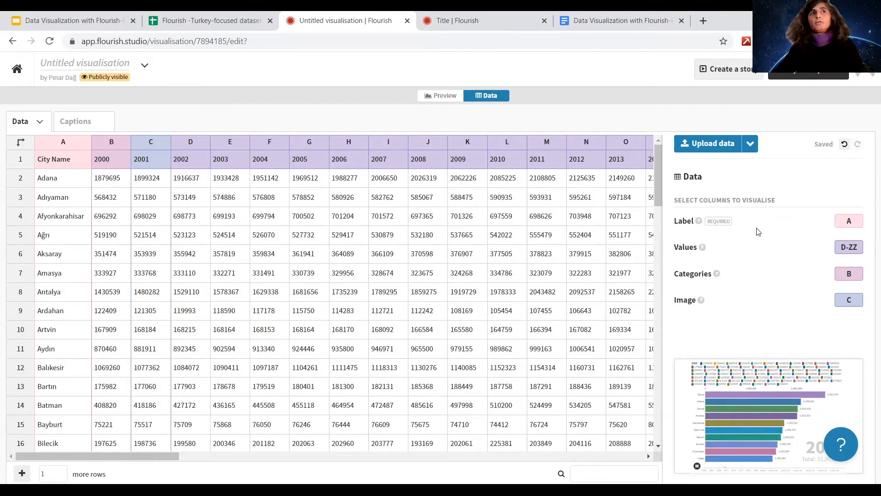
{"action": "left_click", "coordinate": [858, 221]}
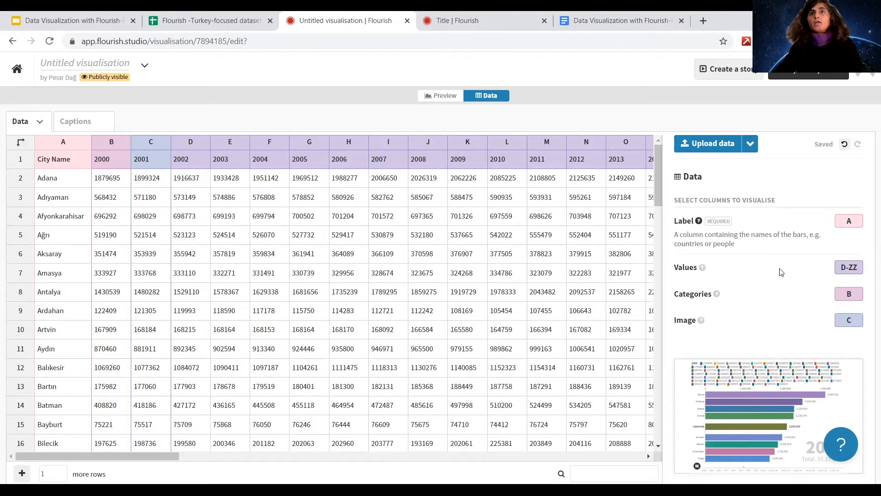
{"action": "left_click", "coordinate": [100, 161]}
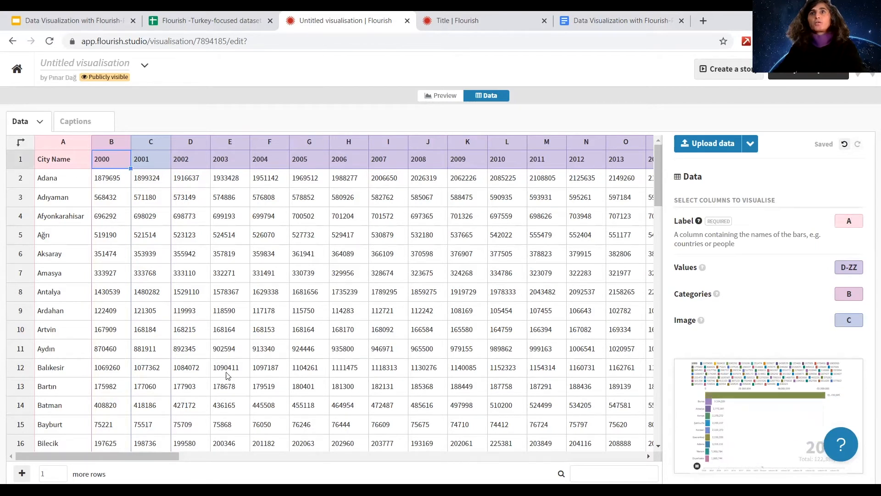
{"action": "left_click_drag", "start_coordinate": [160, 453], "coordinate": [360, 452]}
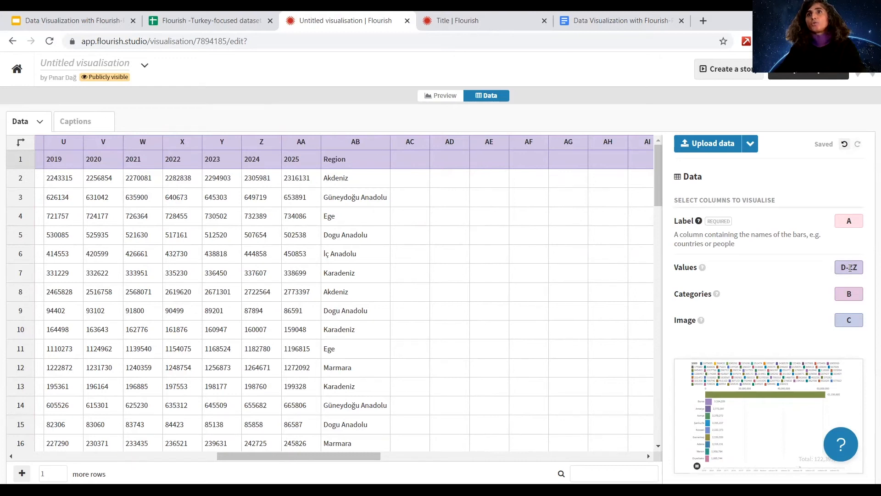
Assign columns B-AA to Values and AB to Categories, and clear the Image column assignment.
{"action": "left_click", "coordinate": [850, 268]}
{"action": "key", "text": "BackSpace"}
{"action": "type", "text": "B-"}
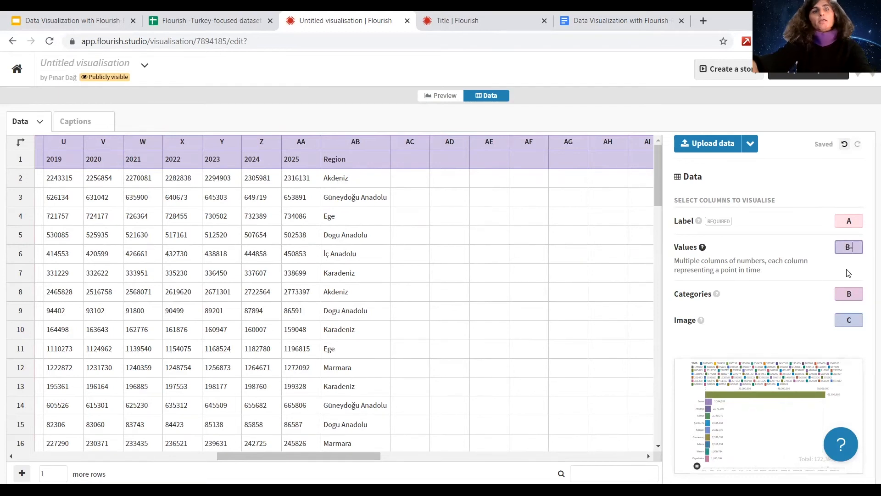
{"action": "left_click", "coordinate": [770, 326]}
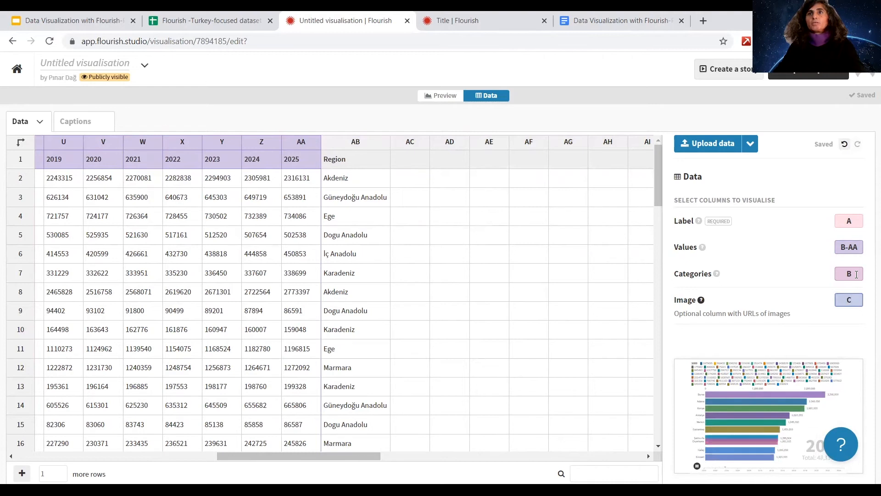
{"action": "left_click", "coordinate": [856, 274]}
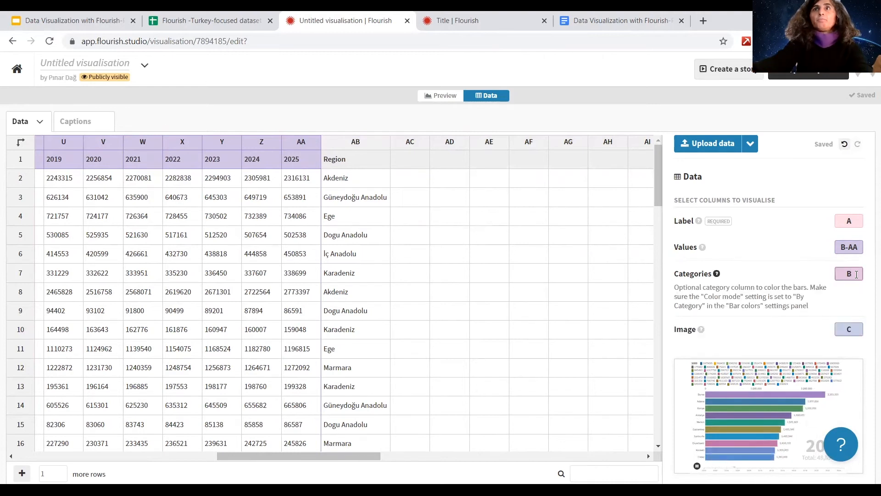
{"action": "type", "text": "AB"}
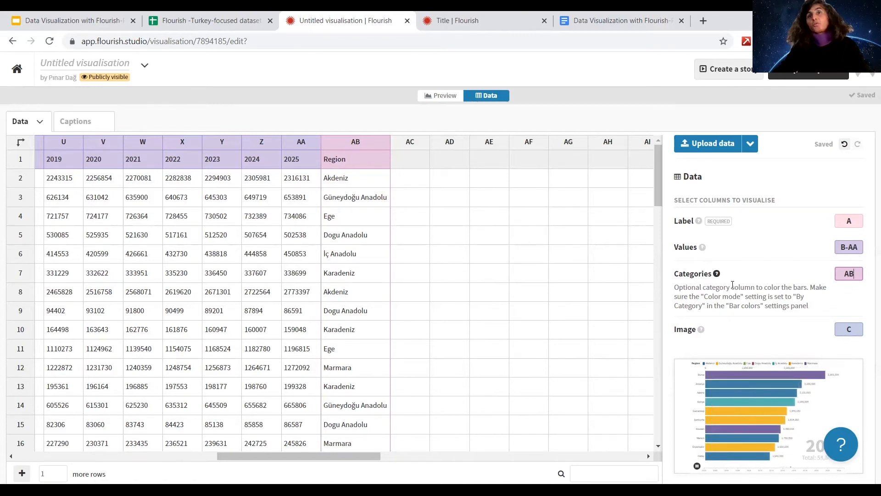
{"action": "left_click", "coordinate": [857, 334]}
{"action": "key", "text": "BackSpace"}
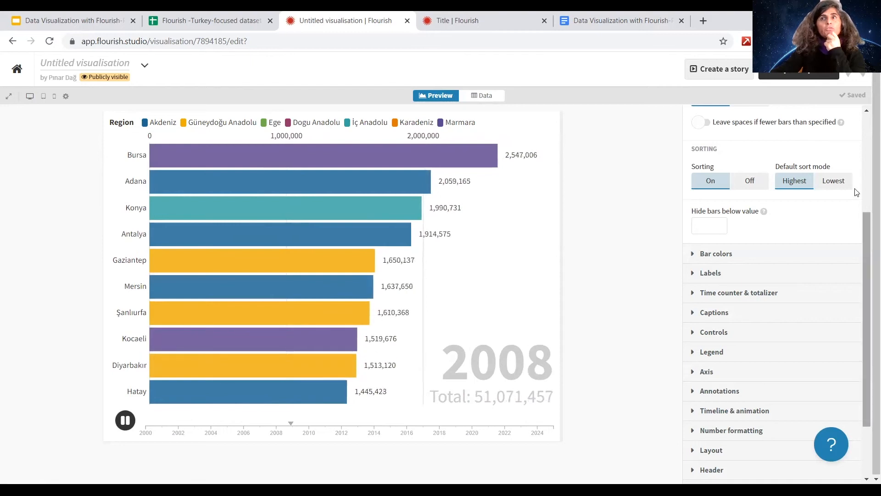
Set the bar chart race's default sort mode to Lowest.
{"action": "left_click", "coordinate": [838, 182]}
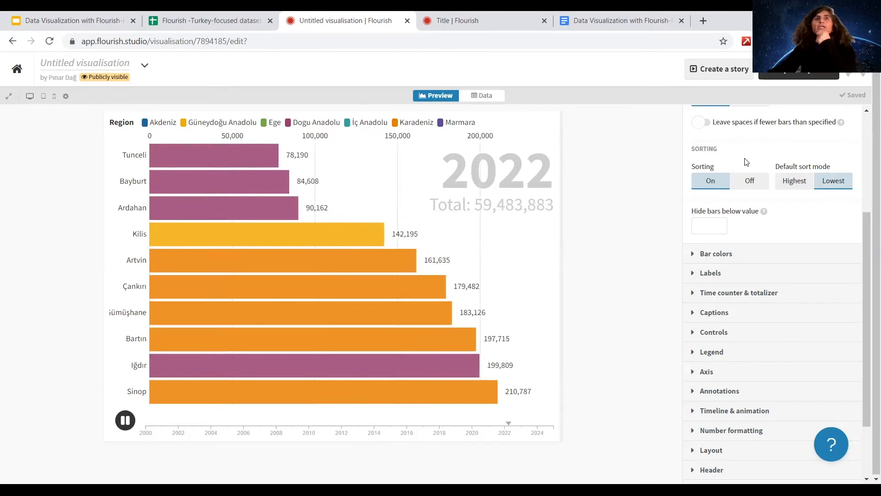
Set the bar chart race's default sort mode to Highest.
{"action": "scroll", "coordinate": [795, 163], "scroll_direction": "up", "scroll_amount": 4}
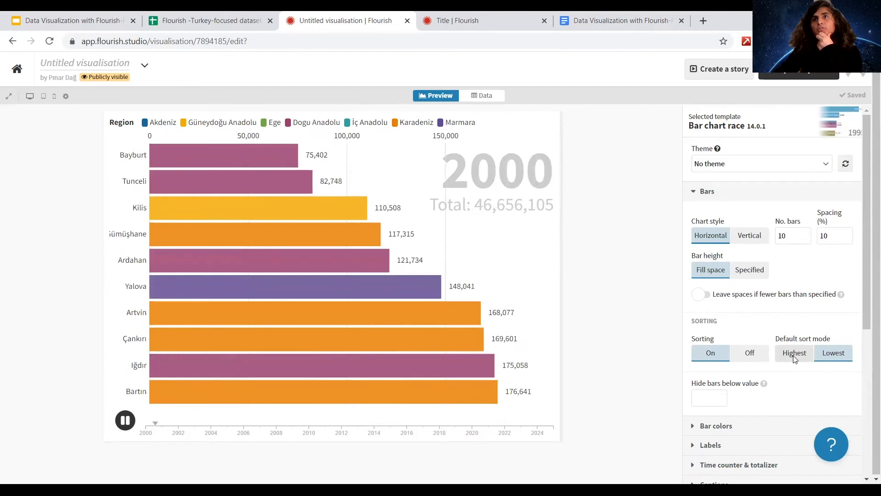
{"action": "left_click", "coordinate": [794, 353]}
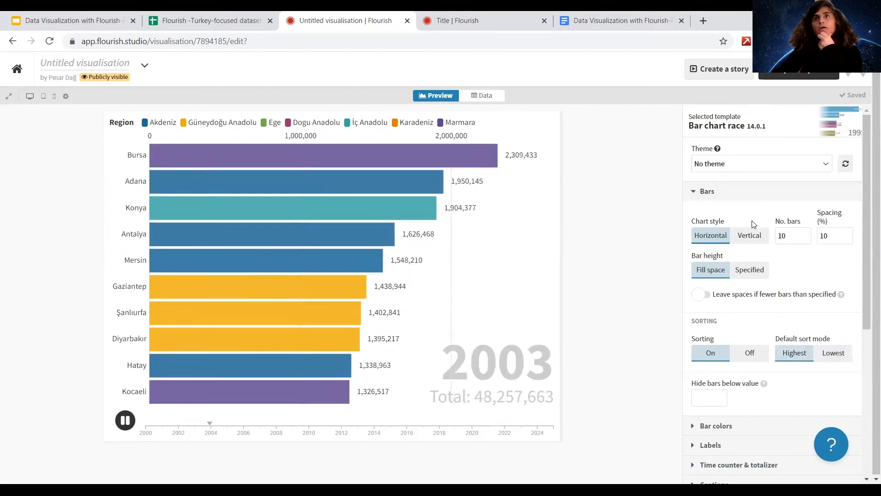
Switch the chart style to Vertical and set the bar spacing to 13%.
{"action": "left_click", "coordinate": [753, 237]}
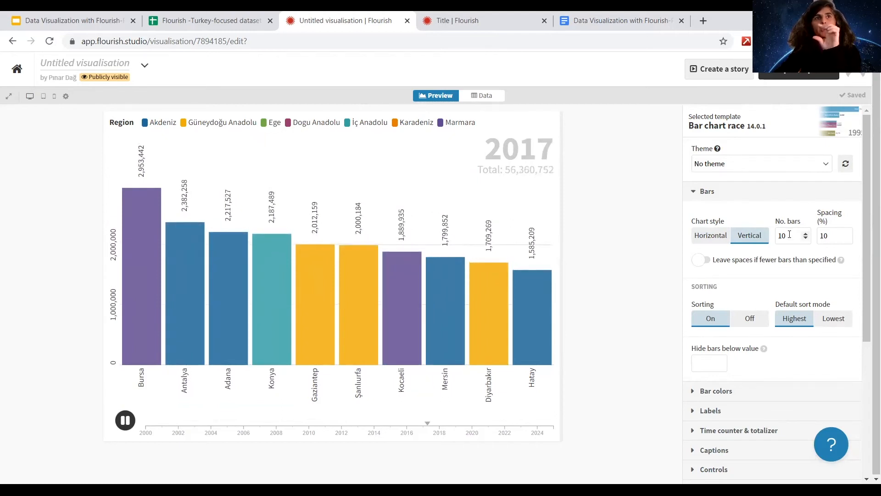
{"action": "double_click", "coordinate": [823, 236]}
{"action": "type", "text": "13"}
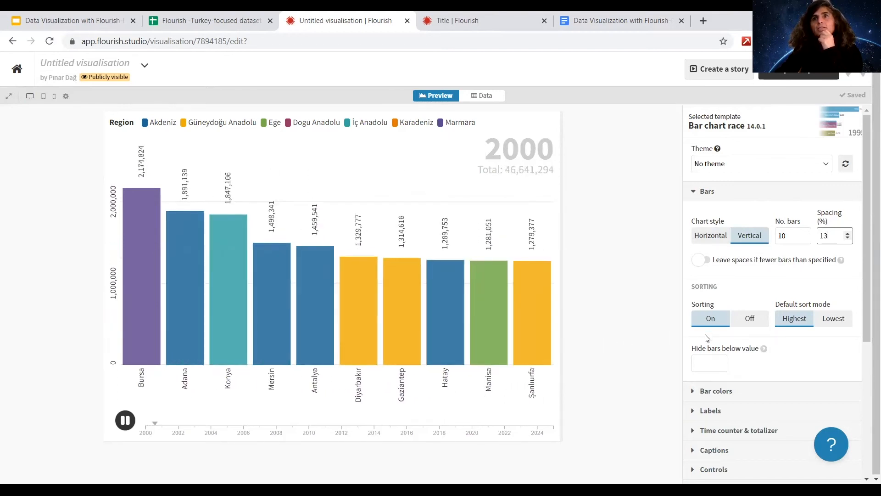
Turn the bar sorting off to compare the unsorted order, and turn it on again.
{"action": "left_click", "coordinate": [788, 320]}
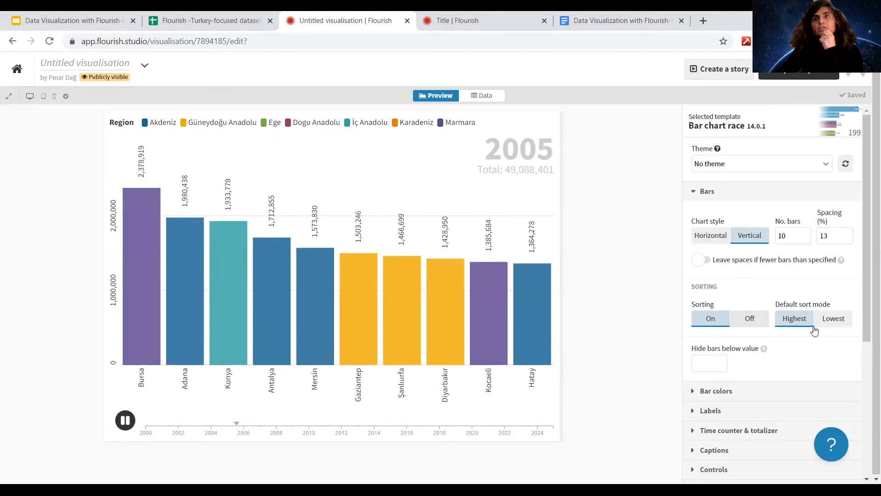
{"action": "left_click", "coordinate": [750, 319]}
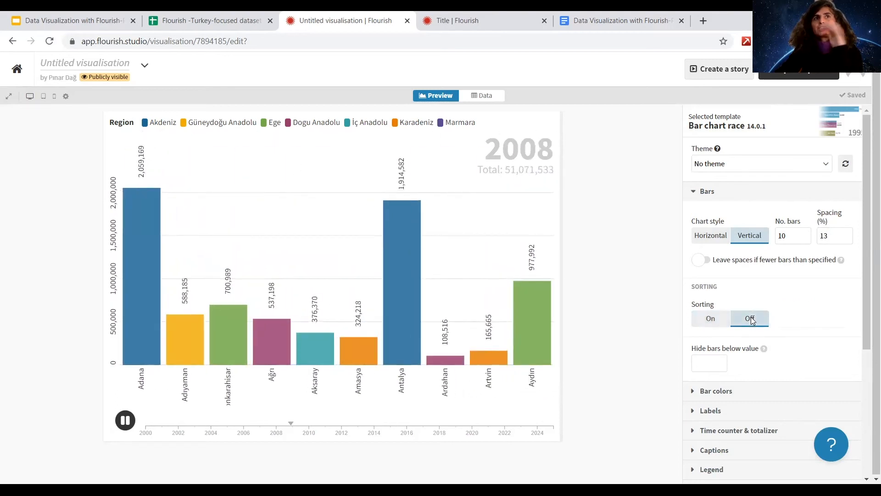
{"action": "left_click", "coordinate": [708, 318]}
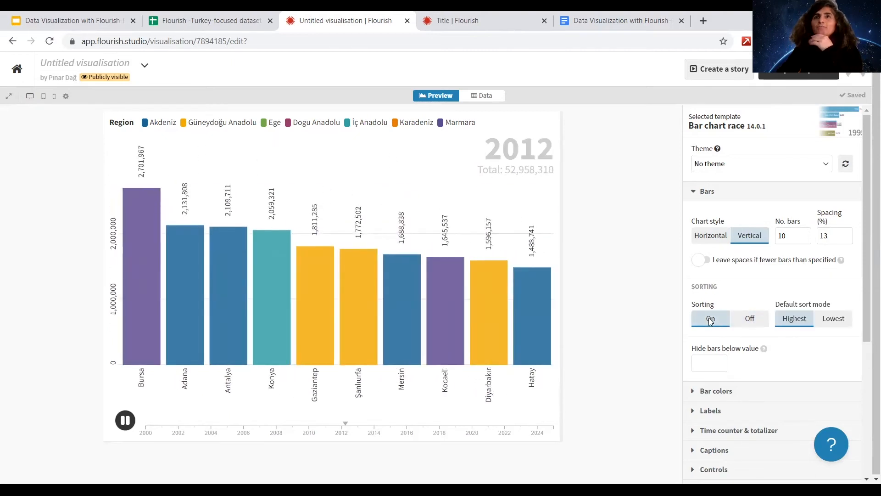
Set the number of bars to 20 and switch the chart style to Horizontal.
{"action": "double_click", "coordinate": [790, 234]}
{"action": "type", "text": "20"}
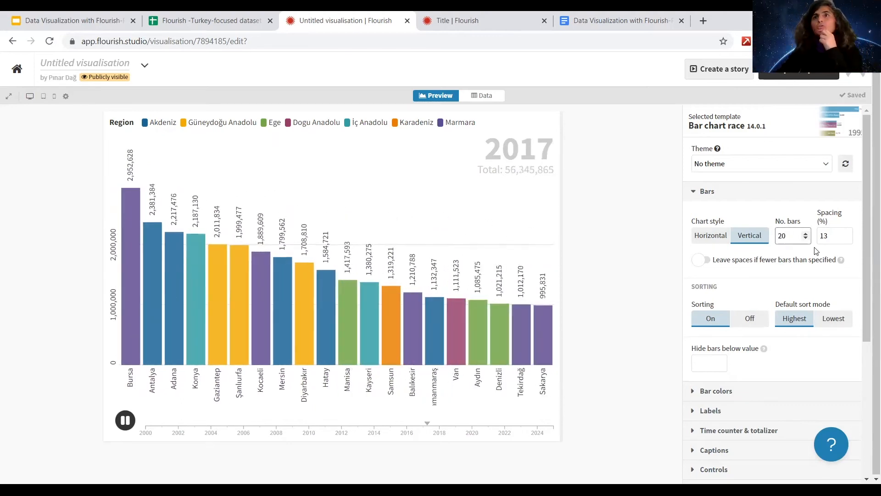
{"action": "left_click", "coordinate": [718, 237]}
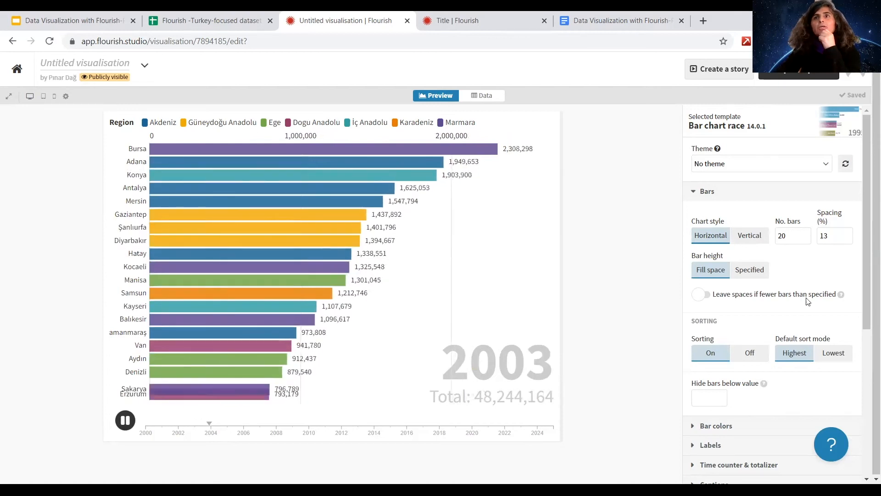
Increase the number of bars to 35 and collapse the bar settings.
{"action": "double_click", "coordinate": [793, 237]}
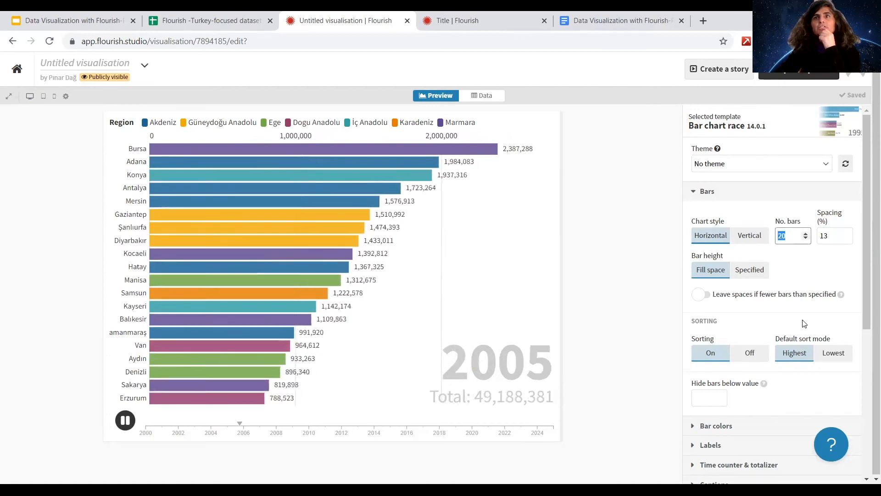
{"action": "type", "text": "35"}
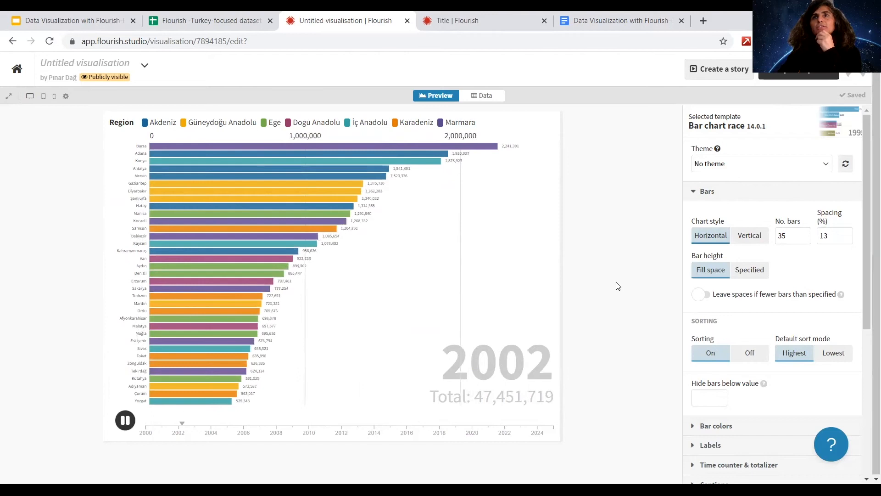
{"action": "left_click", "coordinate": [713, 194]}
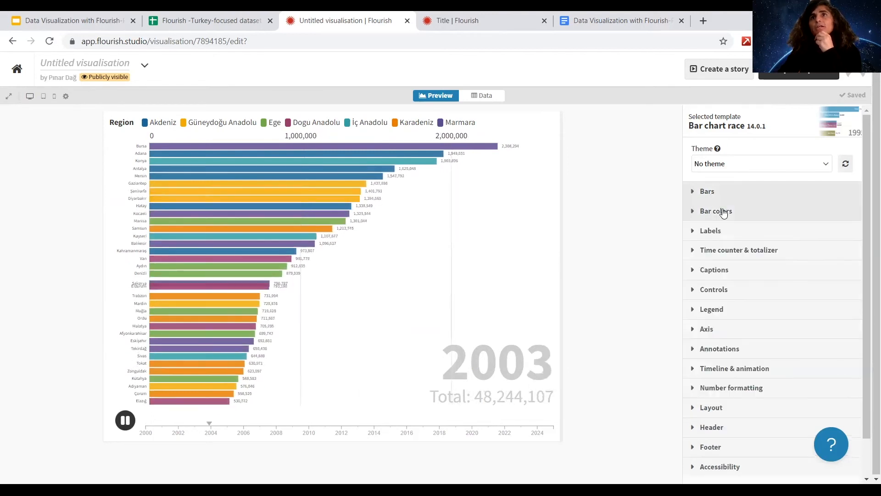
{"action": "left_click", "coordinate": [722, 212]}
{"action": "left_click", "coordinate": [801, 282]}
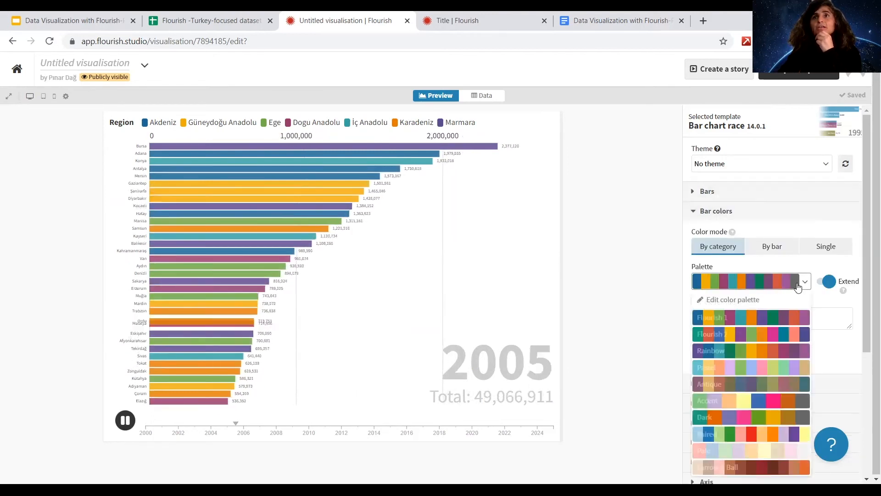
{"action": "left_click", "coordinate": [718, 212]}
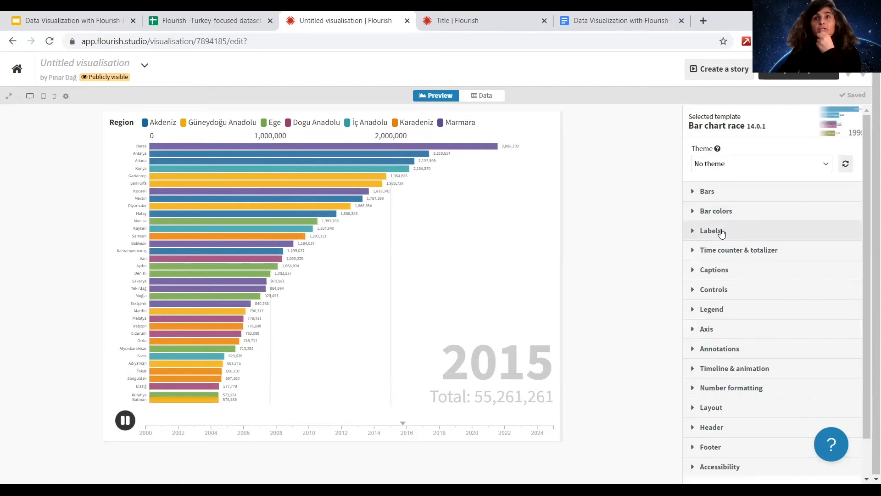
Set the chart's labels mode to Labels on bars (images in axis).
{"action": "left_click", "coordinate": [721, 233]}
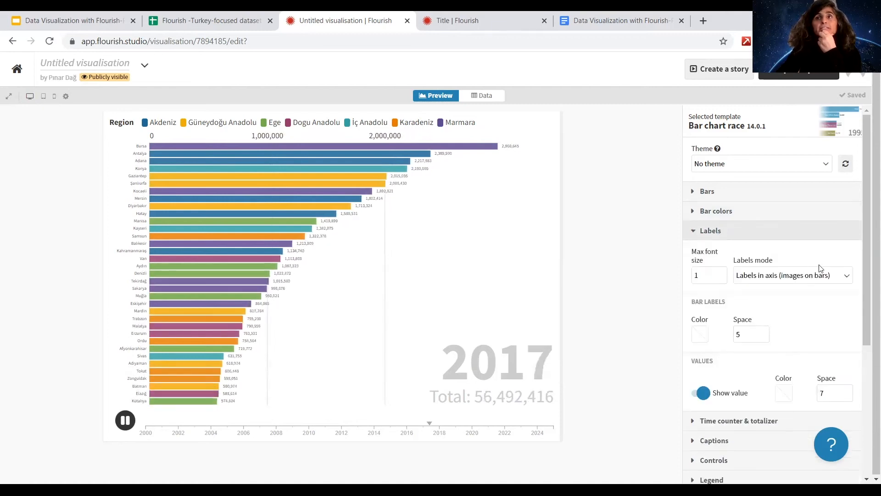
{"action": "left_click", "coordinate": [844, 275]}
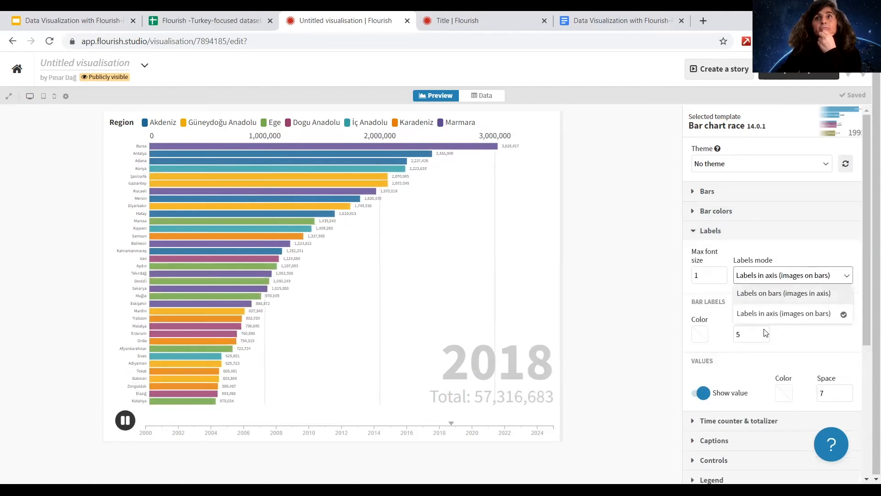
{"action": "left_click", "coordinate": [789, 300]}
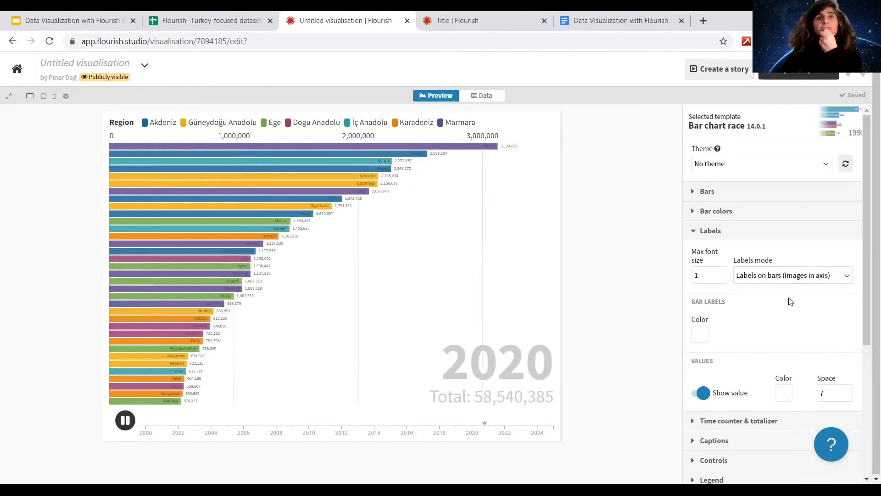
Limit the bar chart race to 20 bars.
{"action": "left_click", "coordinate": [733, 194]}
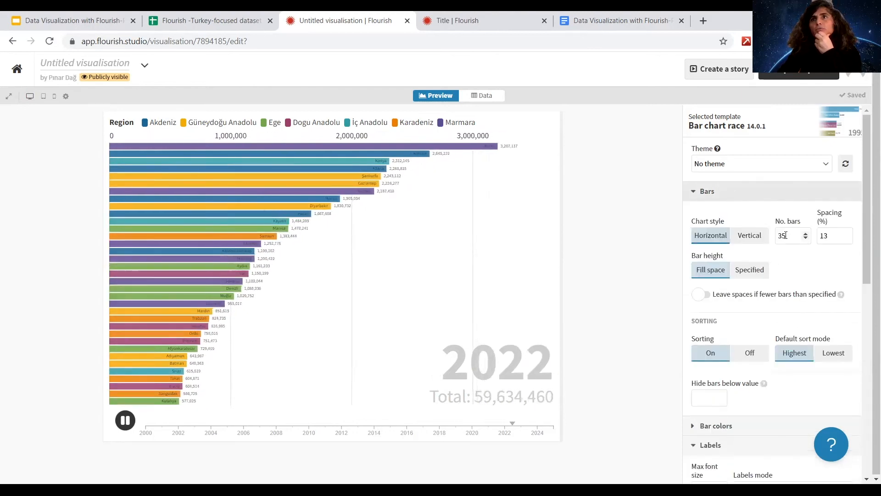
{"action": "left_click_drag", "start_coordinate": [785, 235], "coordinate": [778, 236]}
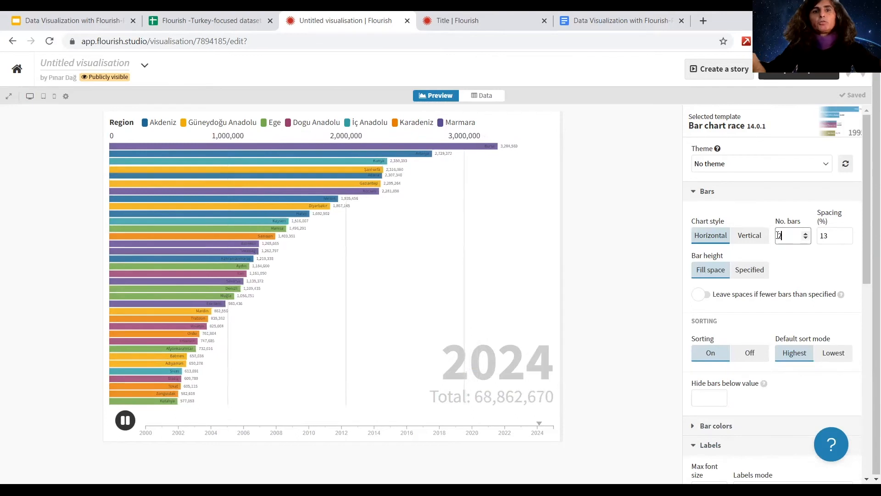
{"action": "type", "text": "20"}
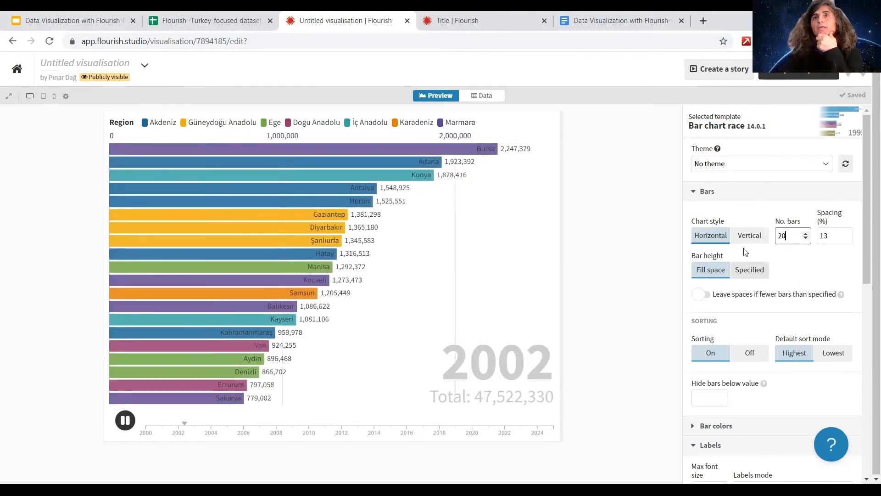
{"action": "left_click", "coordinate": [739, 191]}
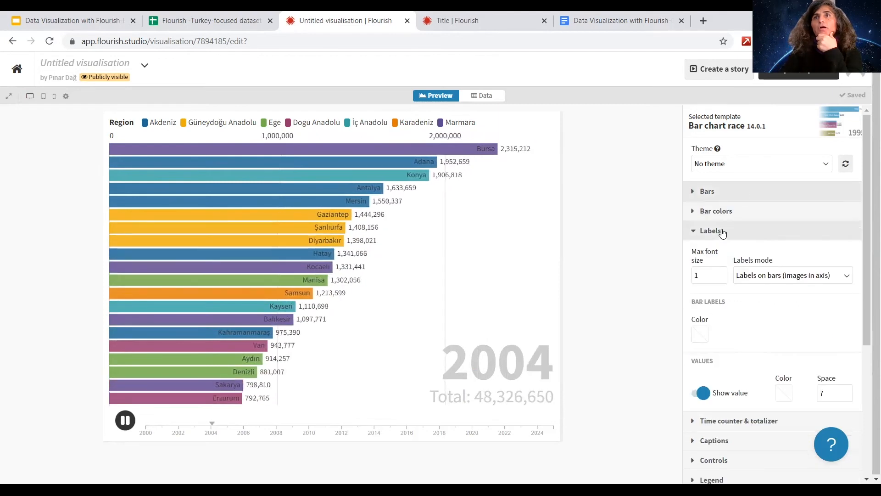
{"action": "left_click", "coordinate": [722, 231]}
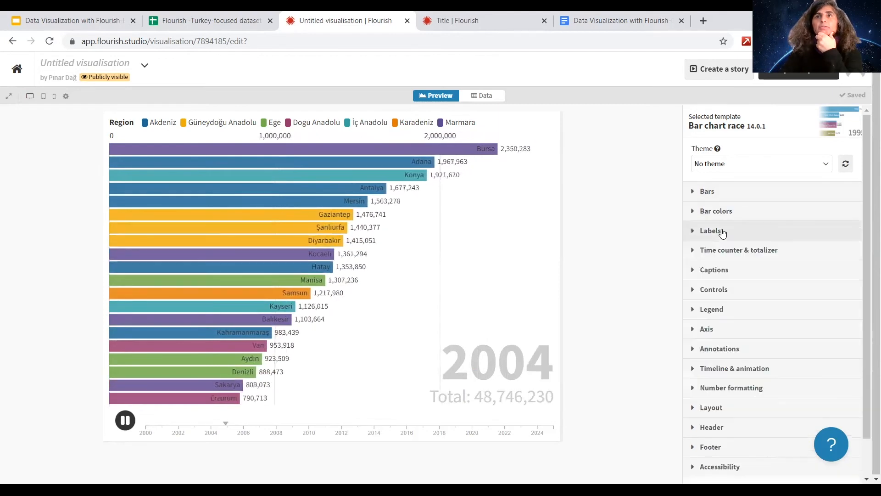
{"action": "left_click", "coordinate": [738, 252]}
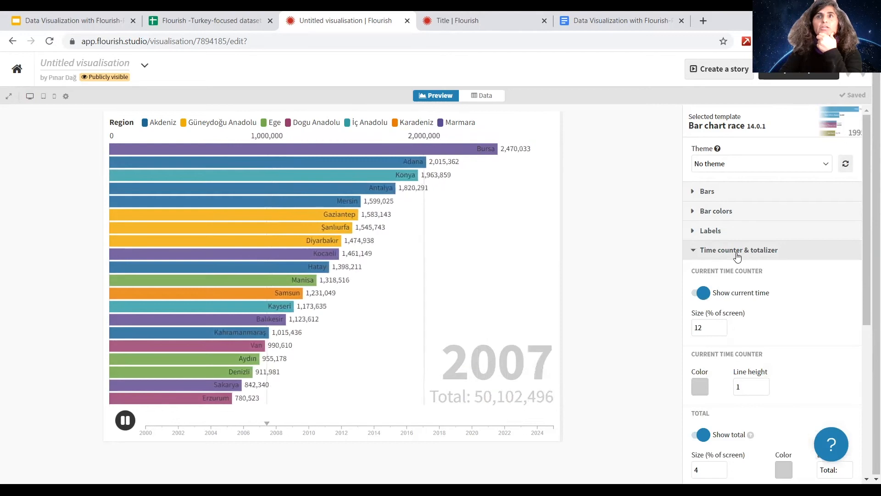
{"action": "left_click", "coordinate": [737, 251]}
{"action": "left_click", "coordinate": [733, 271]}
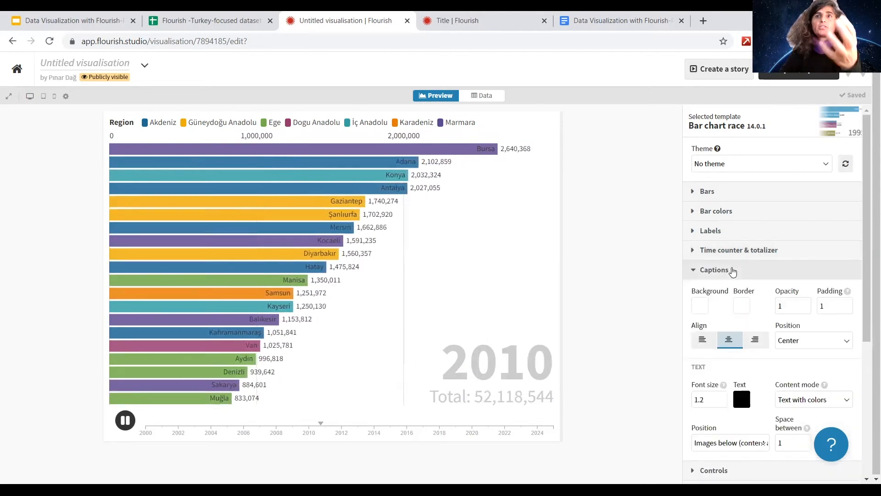
{"action": "left_click", "coordinate": [733, 271]}
Show the sort control on the chart and test its Lowest and Highest sort modes.
{"action": "left_click", "coordinate": [734, 289]}
{"action": "left_click", "coordinate": [739, 316]}
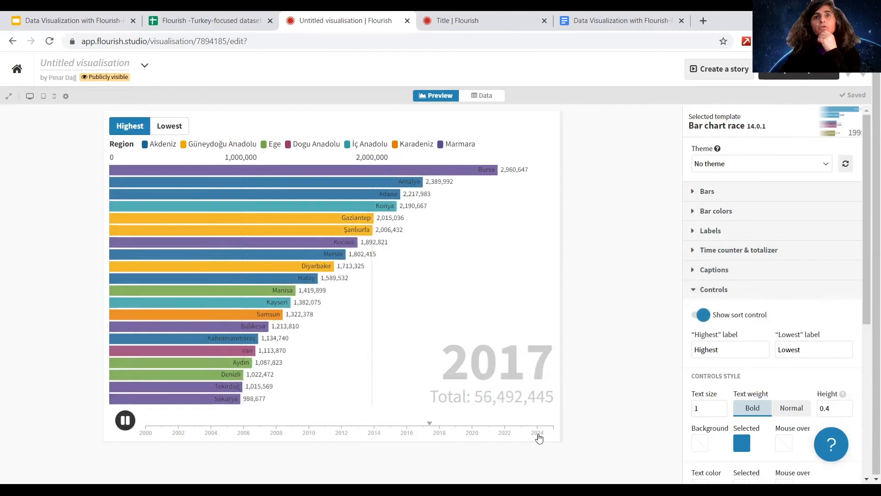
{"action": "left_click", "coordinate": [171, 132]}
{"action": "left_click", "coordinate": [134, 128]}
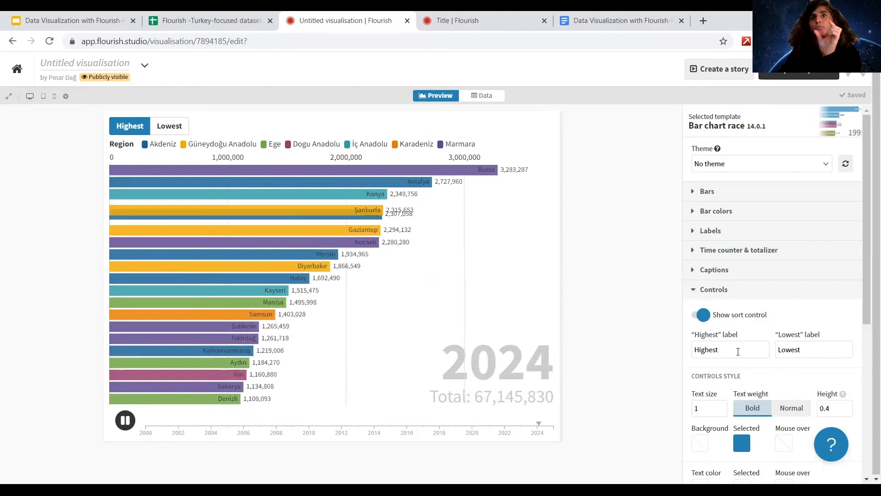
{"action": "double_click", "coordinate": [692, 349]}
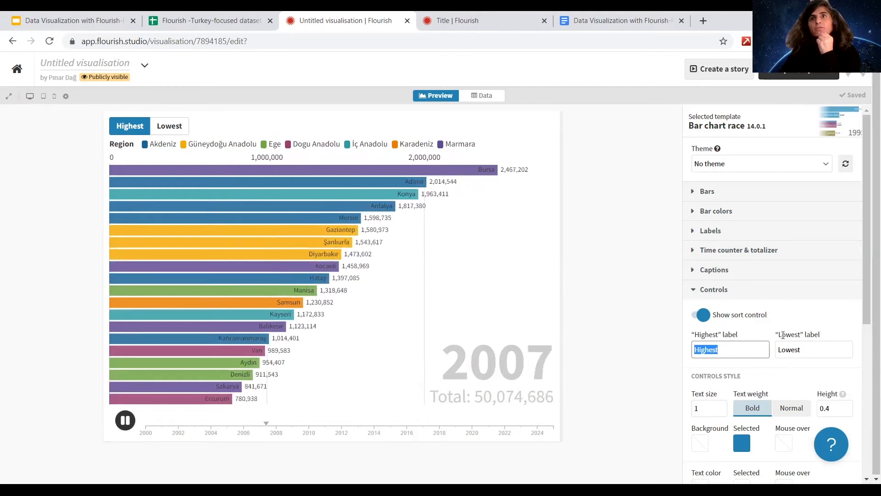
{"action": "left_click", "coordinate": [747, 293]}
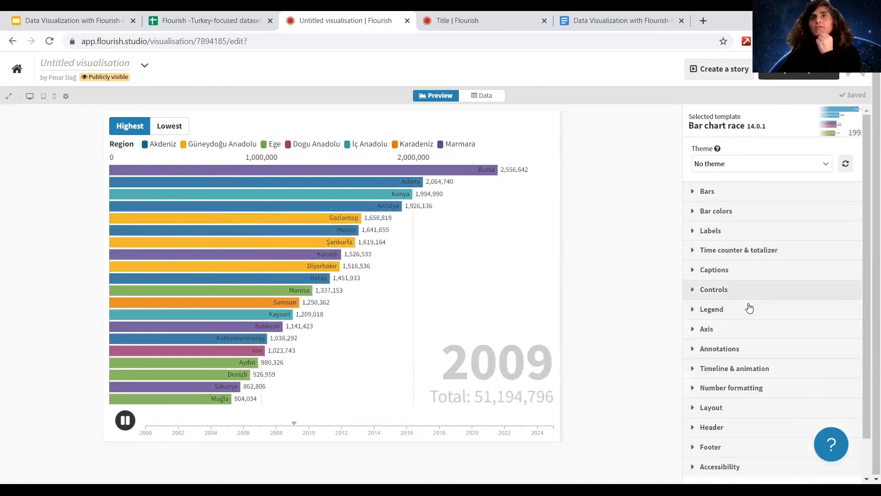
Try bold weight and size 2 on the legend text, and restore it to normal weight and size 1.
{"action": "left_click", "coordinate": [748, 309]}
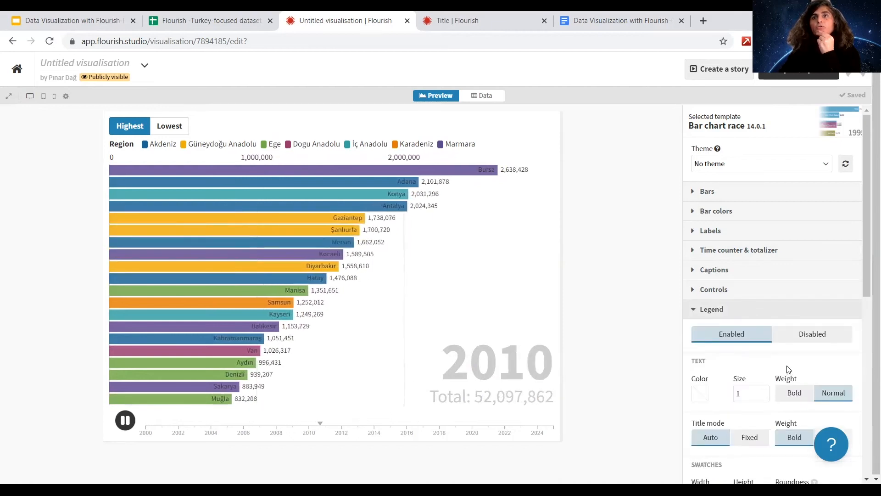
{"action": "scroll", "coordinate": [788, 369], "scroll_direction": "down", "scroll_amount": 1}
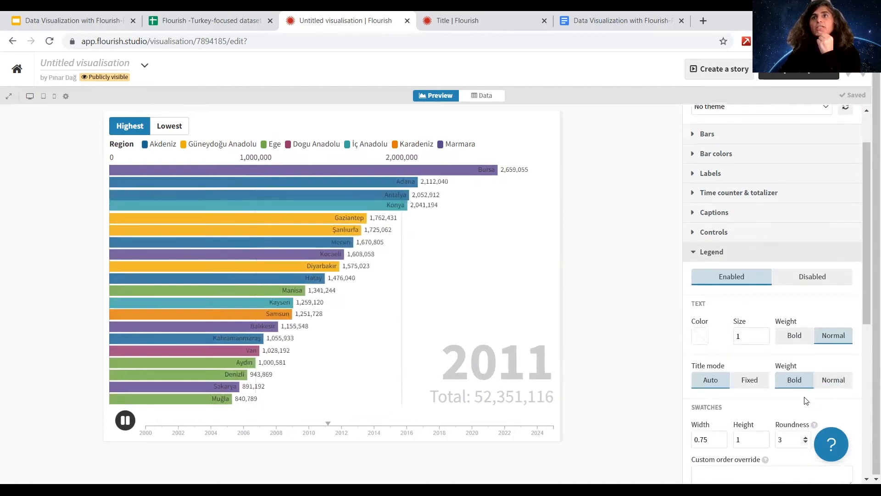
{"action": "left_click", "coordinate": [795, 338]}
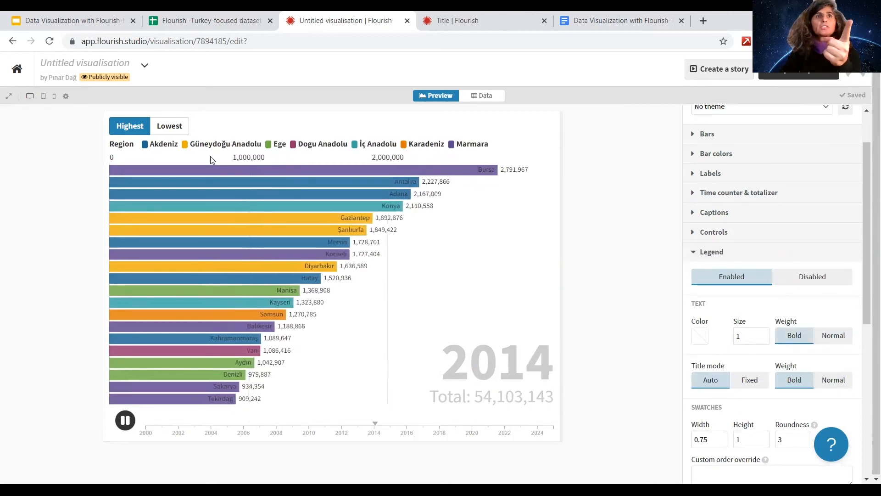
{"action": "left_click", "coordinate": [833, 335]}
{"action": "type", "text": "2"}
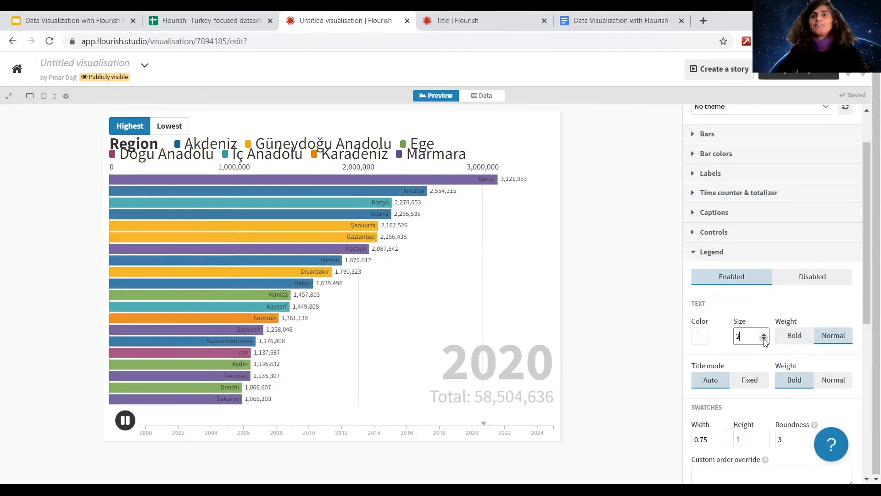
{"action": "left_click", "coordinate": [763, 339]}
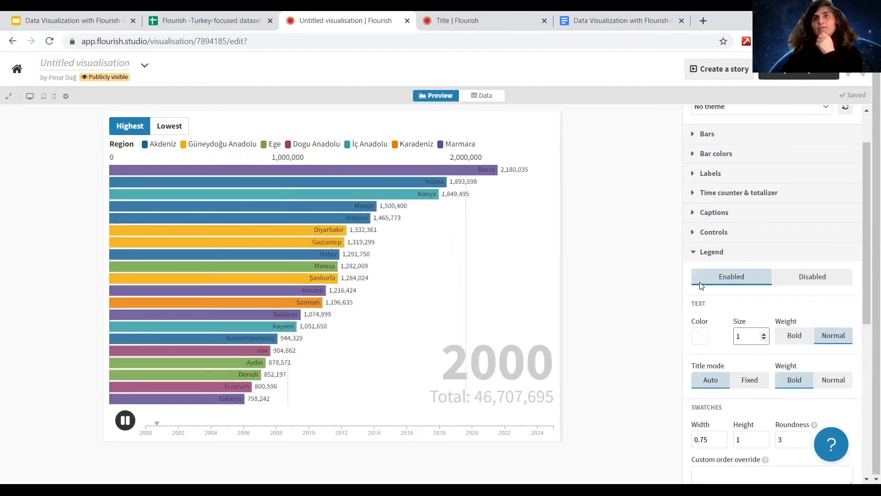
{"action": "left_click", "coordinate": [712, 253]}
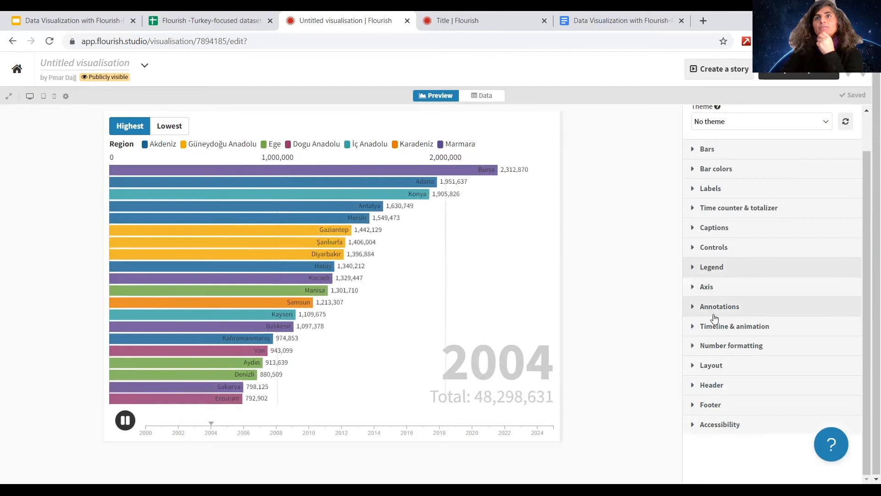
Try Coda as the layout's main font and switch back to Source Sans Pro.
{"action": "left_click", "coordinate": [711, 364]}
{"action": "scroll", "coordinate": [777, 379], "scroll_direction": "down", "scroll_amount": 1}
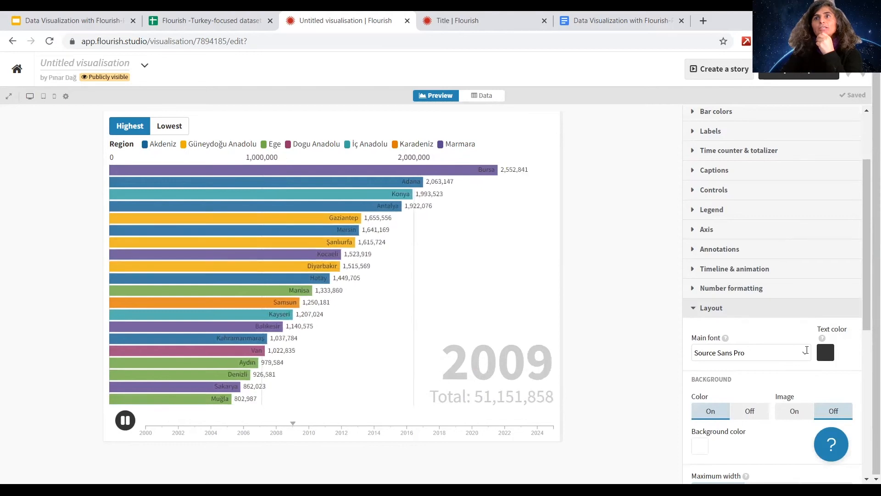
{"action": "left_click", "coordinate": [806, 350]}
{"action": "left_click", "coordinate": [720, 473]}
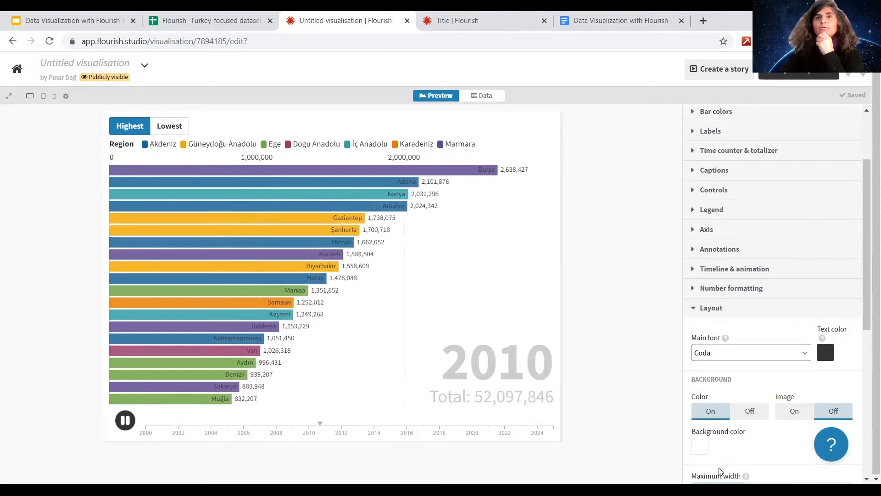
{"action": "left_click", "coordinate": [805, 351]}
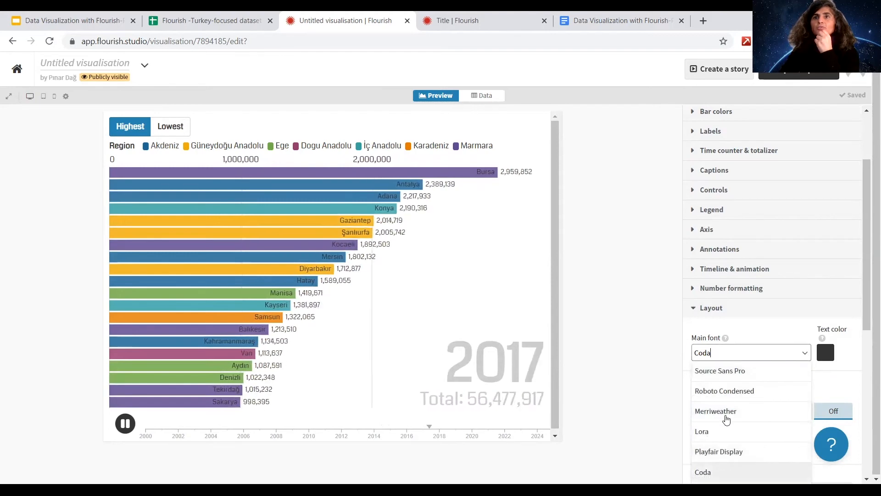
{"action": "left_click", "coordinate": [731, 372]}
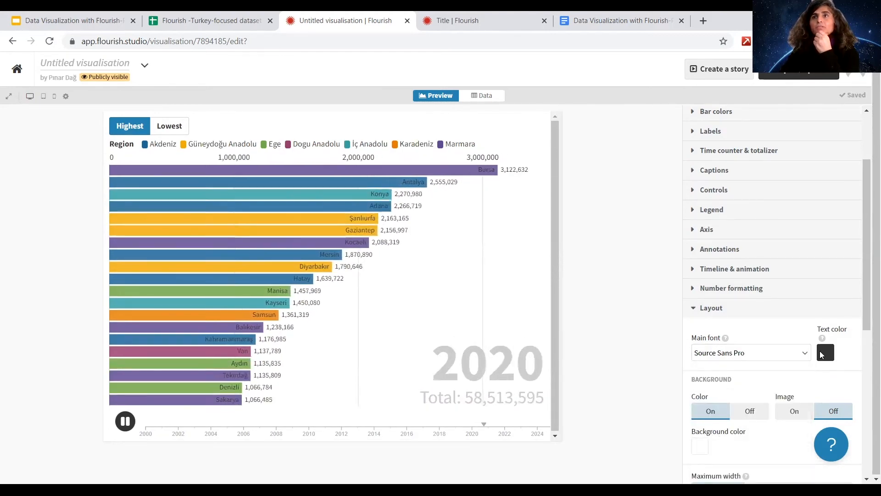
{"action": "left_click", "coordinate": [736, 309]}
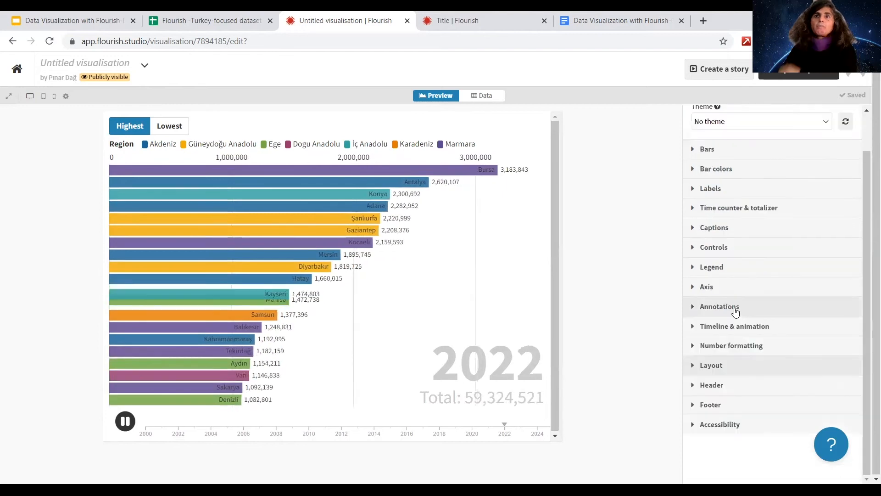
Add the header title "Title" to the chart.
{"action": "left_click", "coordinate": [727, 386]}
{"action": "scroll", "coordinate": [759, 408], "scroll_direction": "down", "scroll_amount": 3}
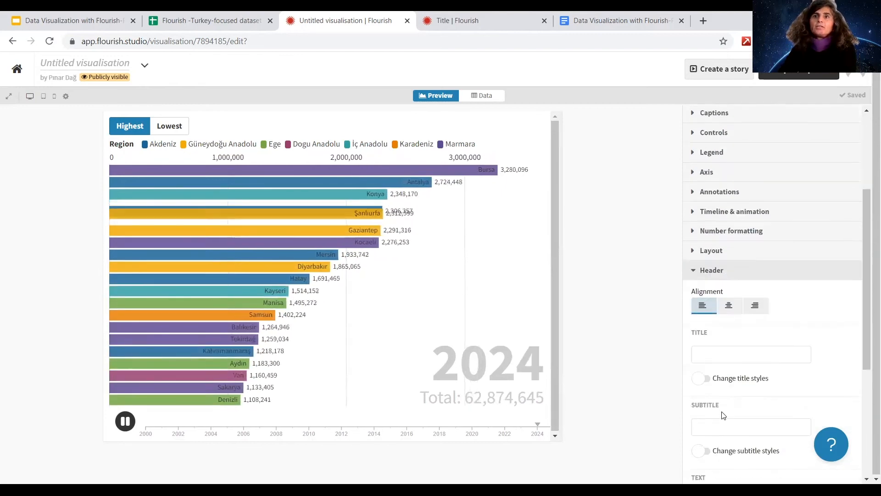
{"action": "left_click", "coordinate": [721, 352]}
{"action": "type", "text": "Title"}
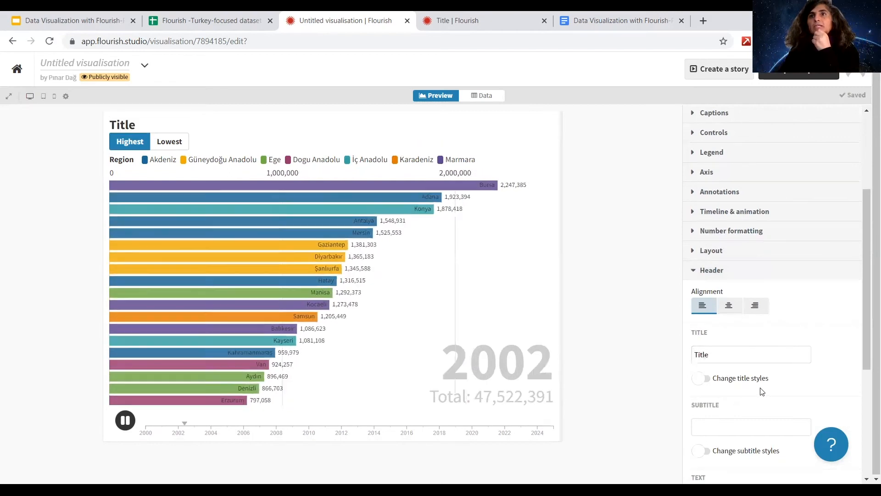
Enable title style changes, try the large title size, and choose a custom size of 1.6.
{"action": "left_click", "coordinate": [701, 378]}
{"action": "scroll", "coordinate": [794, 378], "scroll_direction": "down", "scroll_amount": 3}
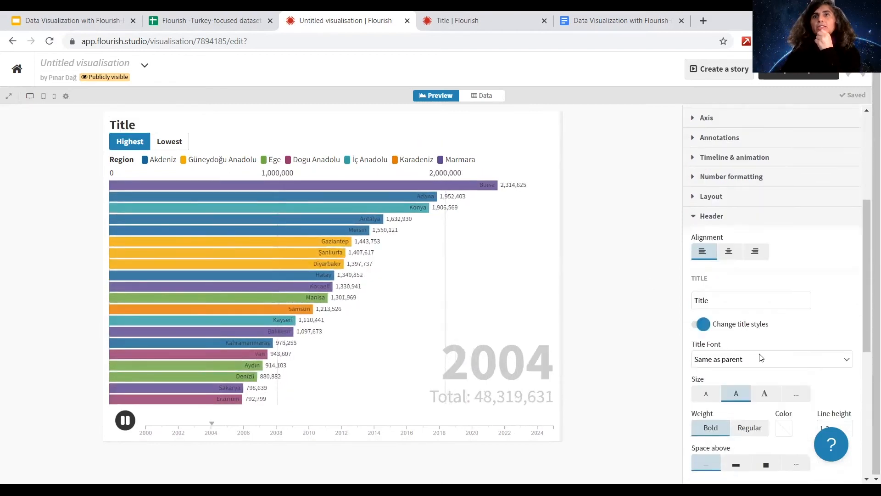
{"action": "left_click", "coordinate": [764, 333]}
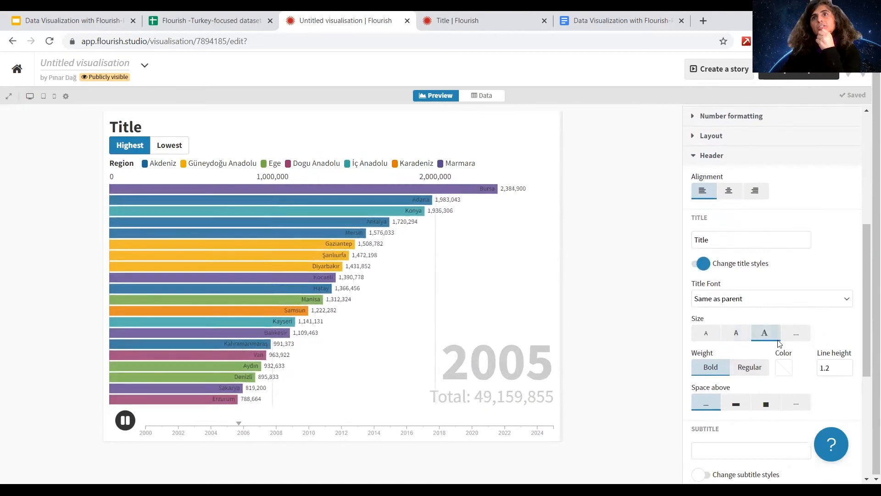
{"action": "left_click", "coordinate": [795, 338]}
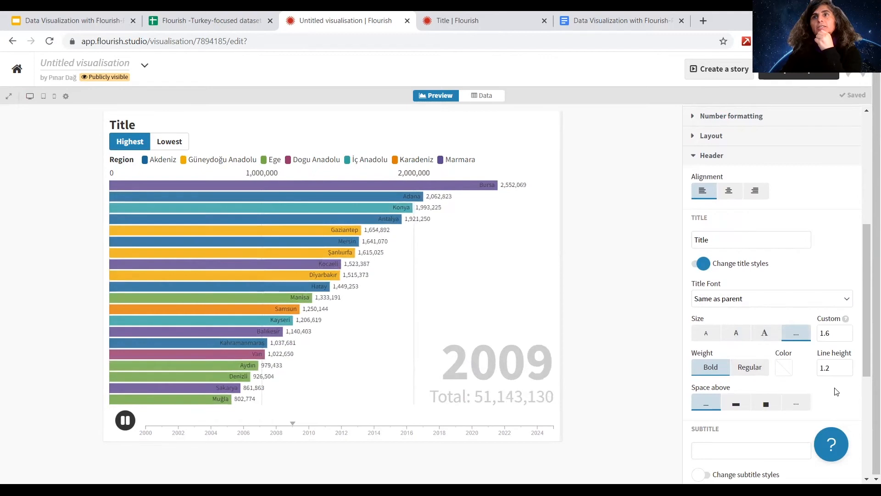
Try the preset spacings above the title and set a custom space above of 1.8.
{"action": "left_click", "coordinate": [732, 399]}
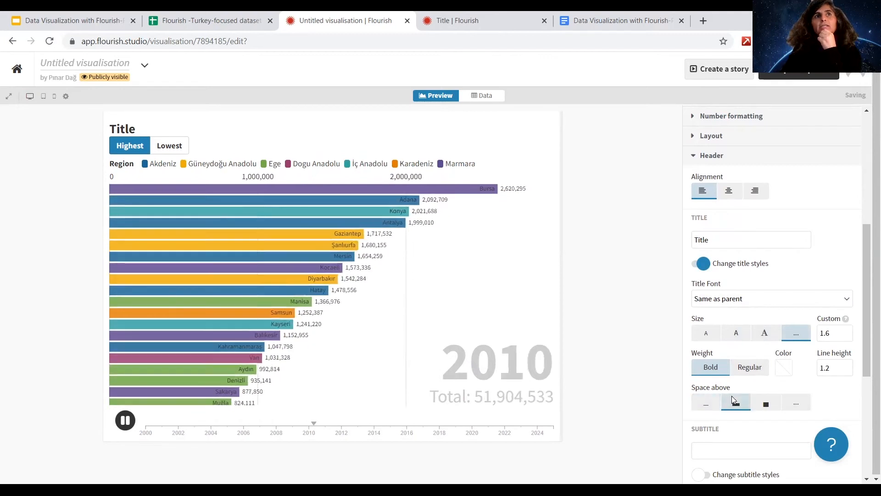
{"action": "left_click", "coordinate": [771, 405]}
{"action": "scroll", "coordinate": [800, 395], "scroll_direction": "down", "scroll_amount": 1}
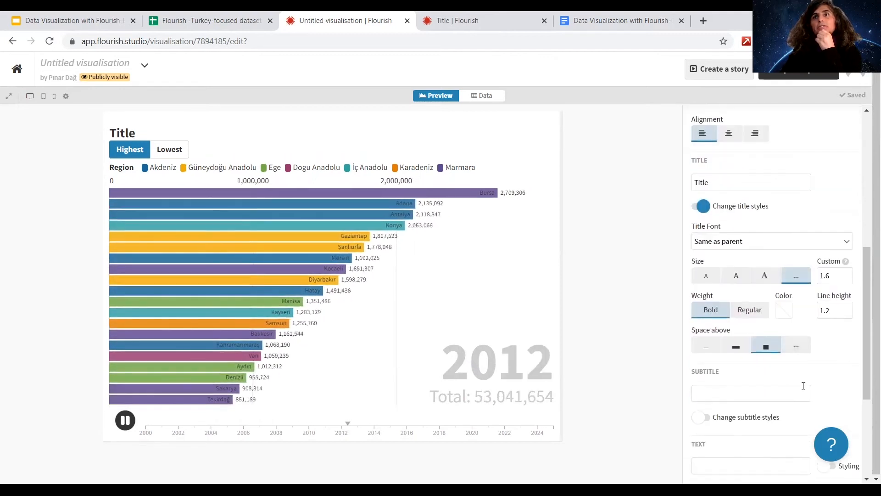
{"action": "left_click", "coordinate": [801, 342]}
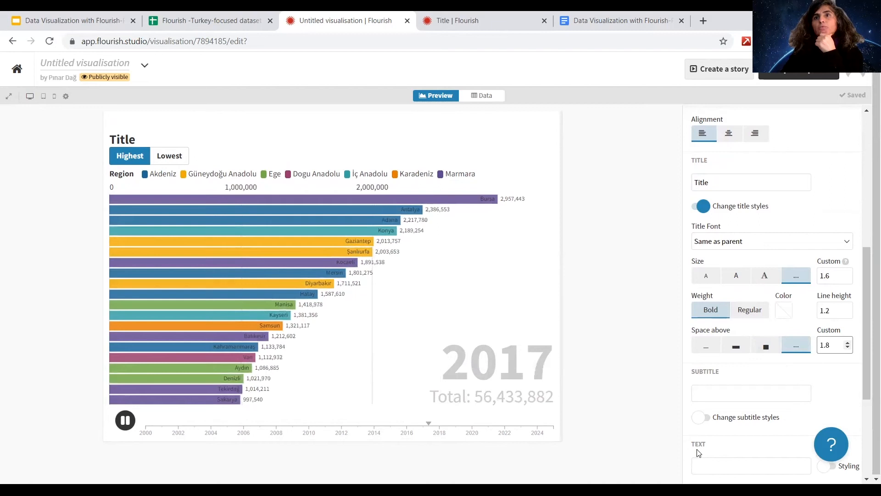
Add the header subtitle "Title", enable subtitle style changes, and choose the largest preset space above it.
{"action": "scroll", "coordinate": [698, 453], "scroll_direction": "down", "scroll_amount": 2}
{"action": "left_click", "coordinate": [729, 305]}
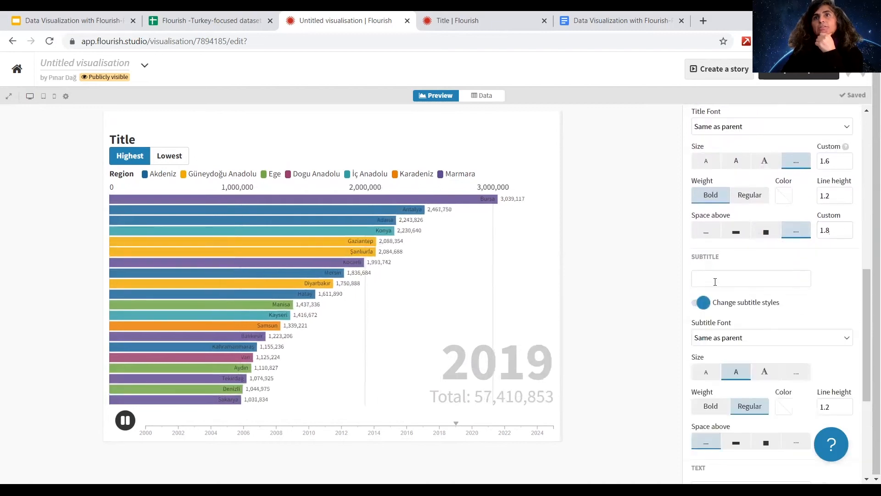
{"action": "type", "text": "Title"}
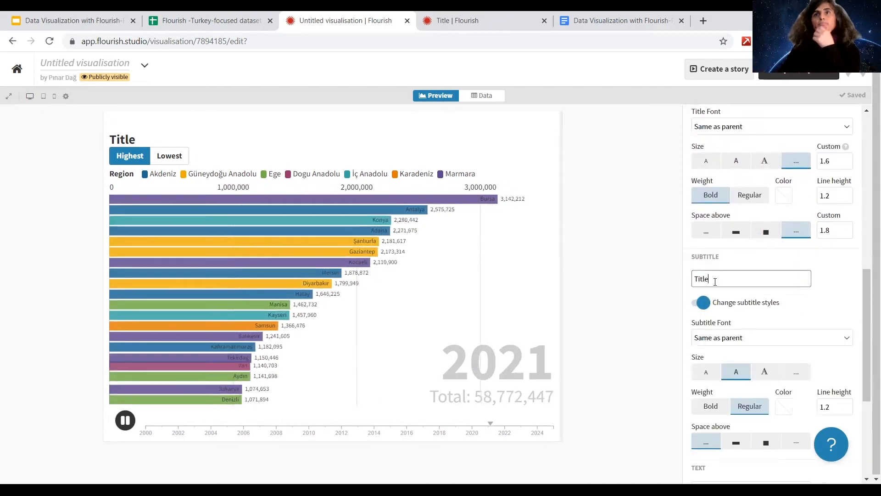
{"action": "left_click", "coordinate": [777, 303]}
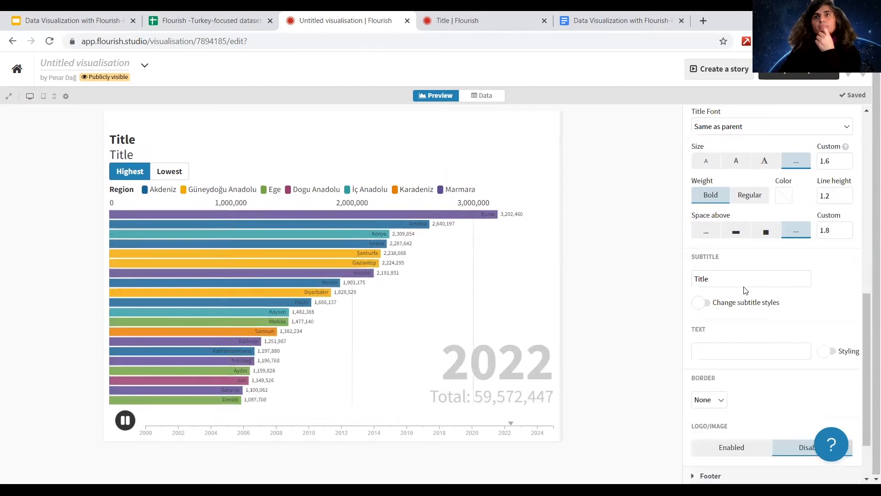
{"action": "left_click", "coordinate": [746, 304]}
{"action": "left_click", "coordinate": [766, 443]}
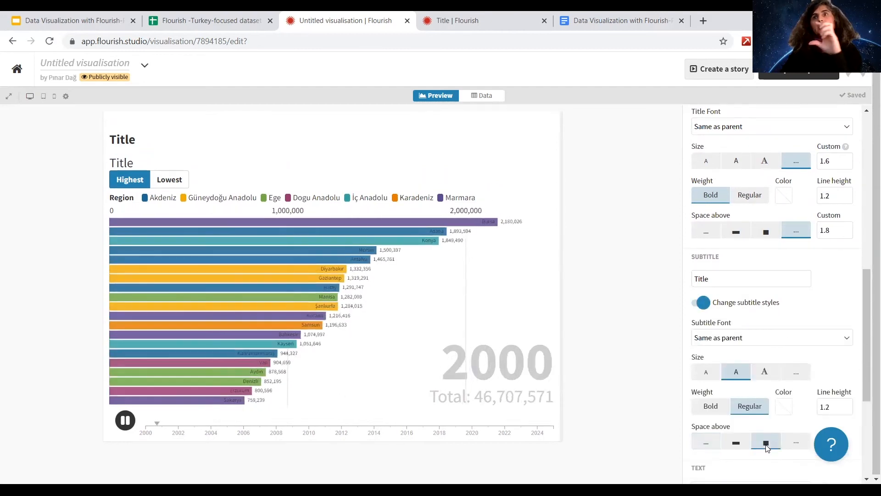
Open the footer settings and enable multiple sources for the footer text.
{"action": "scroll", "coordinate": [770, 436], "scroll_direction": "down", "scroll_amount": 1}
{"action": "scroll", "coordinate": [771, 437], "scroll_direction": "down", "scroll_amount": 2}
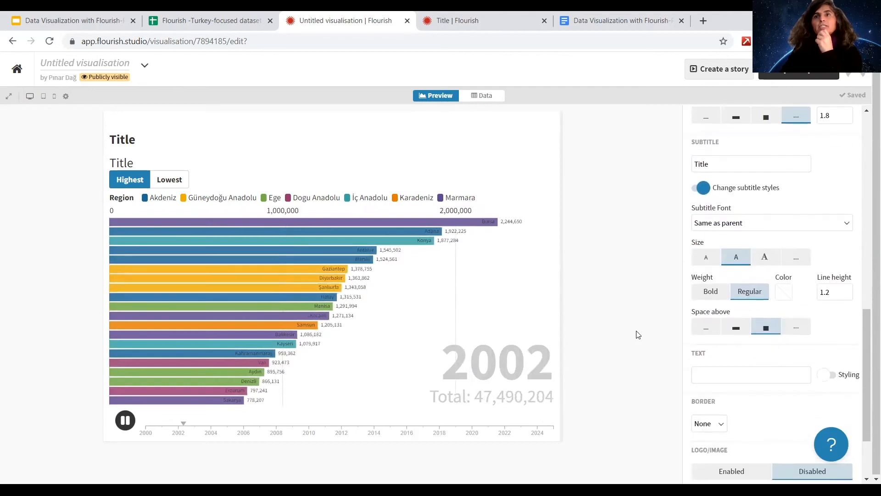
{"action": "scroll", "coordinate": [783, 364], "scroll_direction": "down", "scroll_amount": 2}
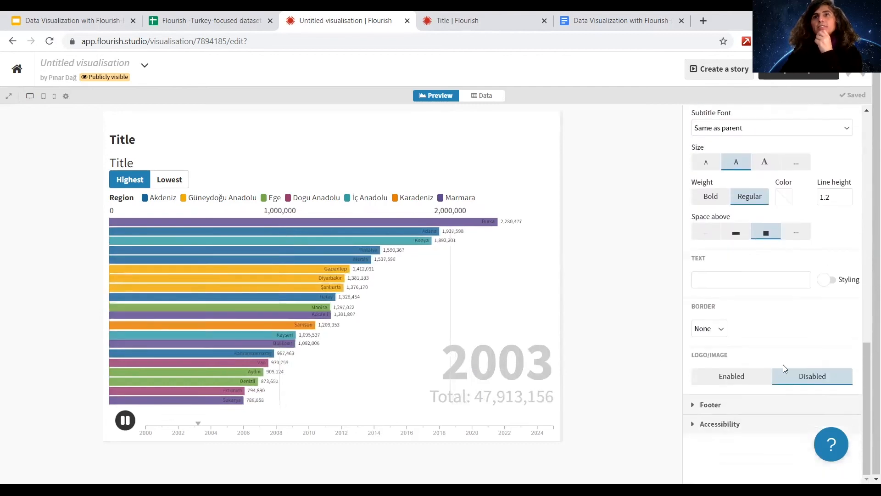
{"action": "left_click", "coordinate": [734, 405]}
{"action": "scroll", "coordinate": [789, 382], "scroll_direction": "down", "scroll_amount": 4}
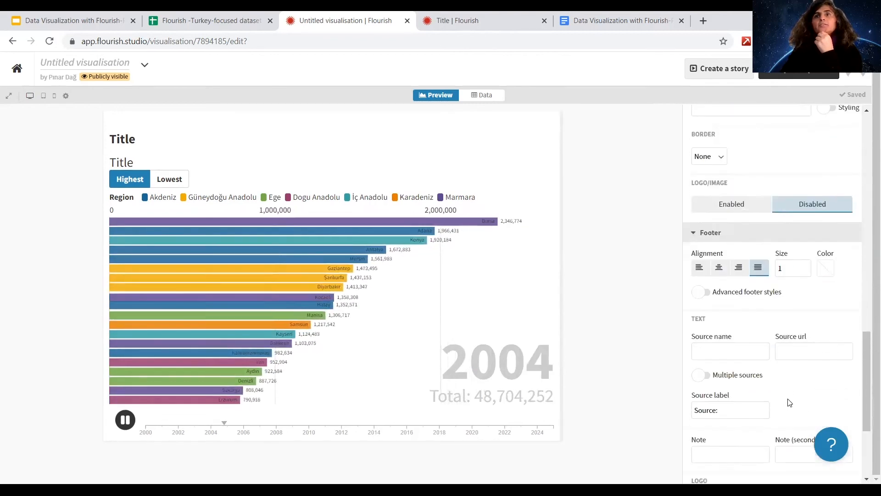
{"action": "left_click", "coordinate": [732, 346]}
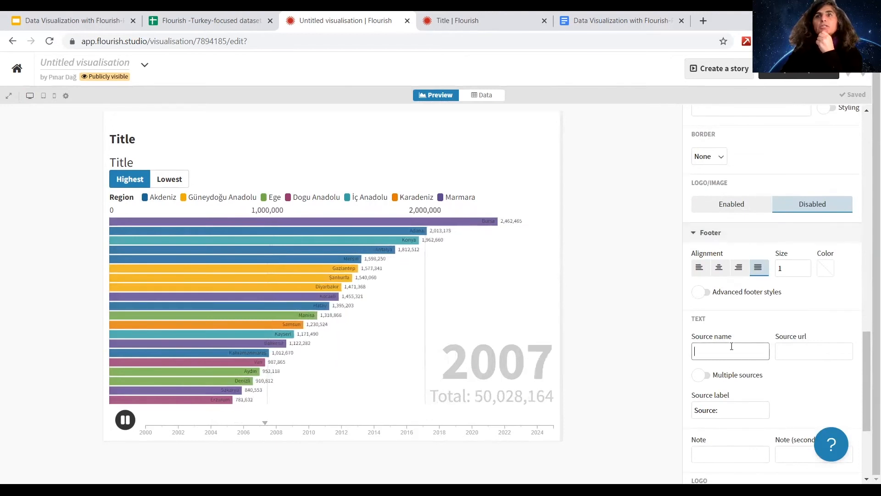
{"action": "left_click", "coordinate": [702, 375]}
{"action": "scroll", "coordinate": [725, 376], "scroll_direction": "down", "scroll_amount": 4}
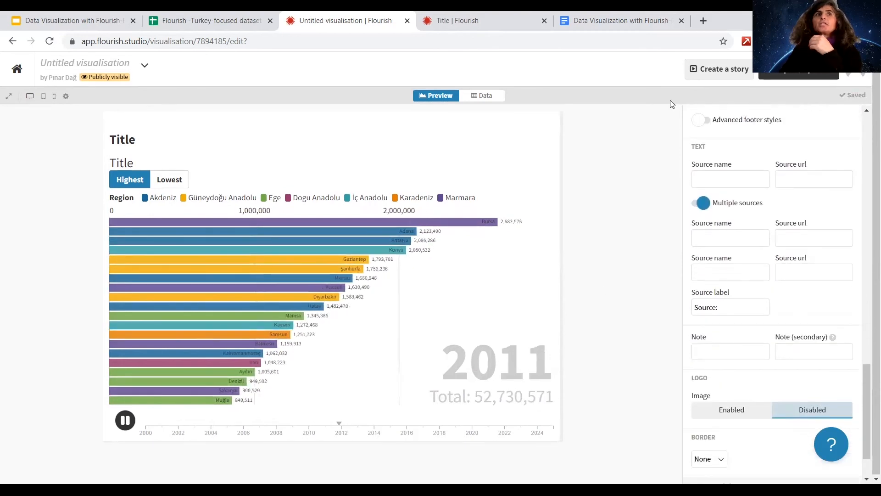
Name the visualisation "Title" and publish it for sharing and embedding.
{"action": "key", "text": "Tab"}
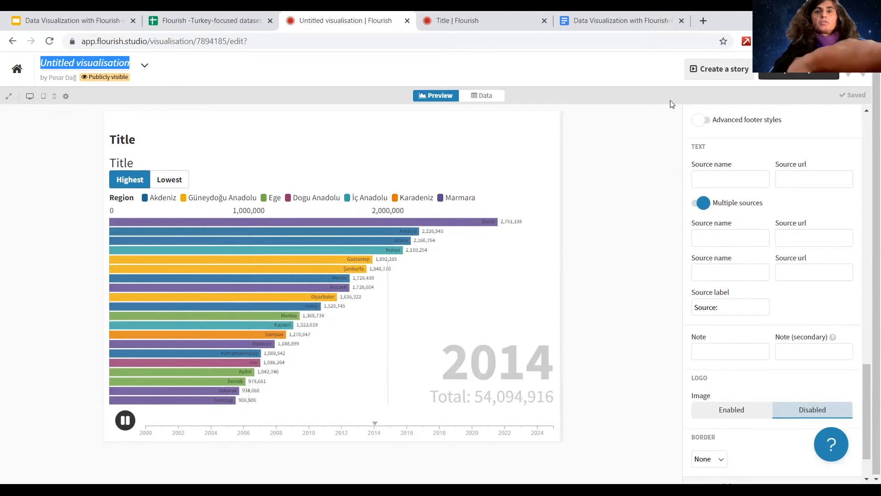
{"action": "type", "text": "Title"}
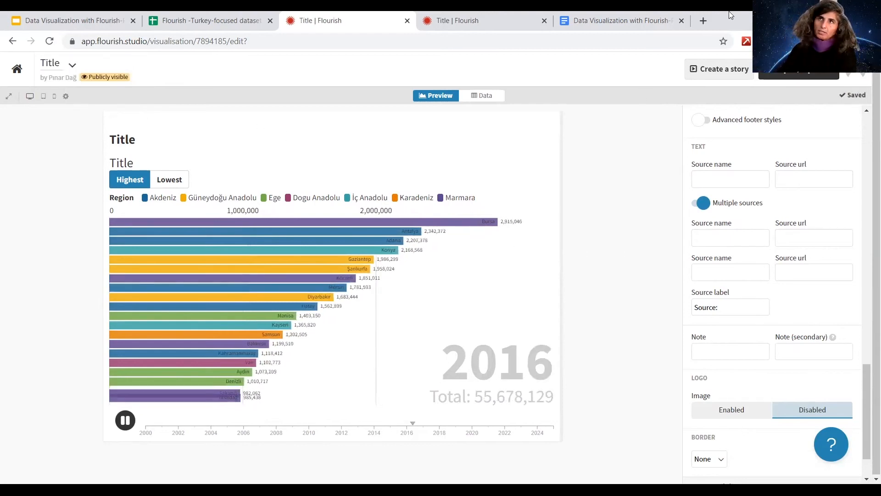
{"action": "left_click", "coordinate": [780, 75]}
{"action": "left_click", "coordinate": [708, 134]}
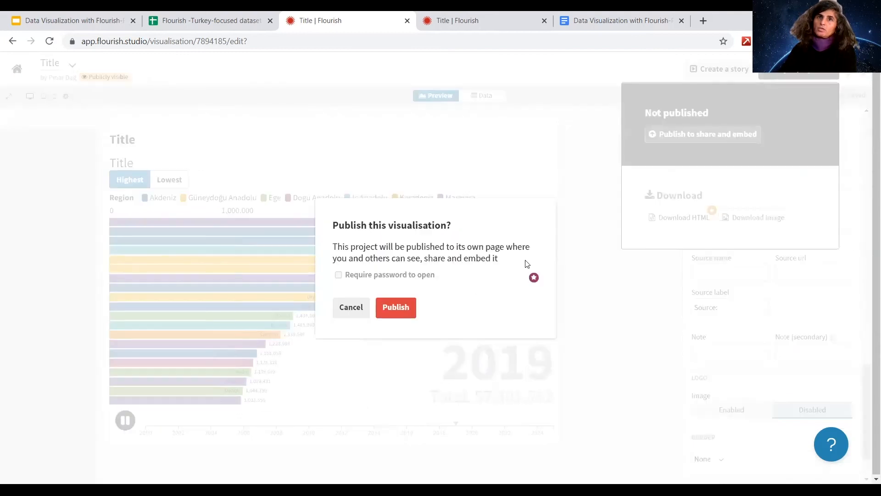
{"action": "left_click", "coordinate": [396, 308]}
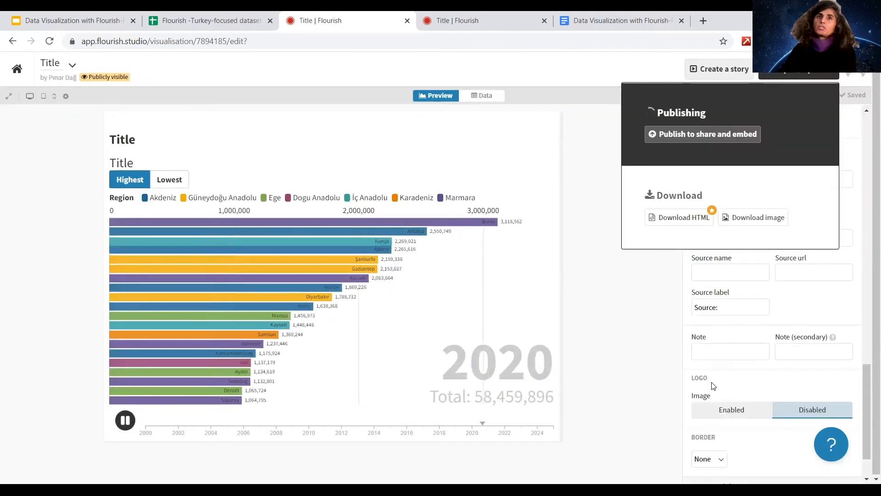
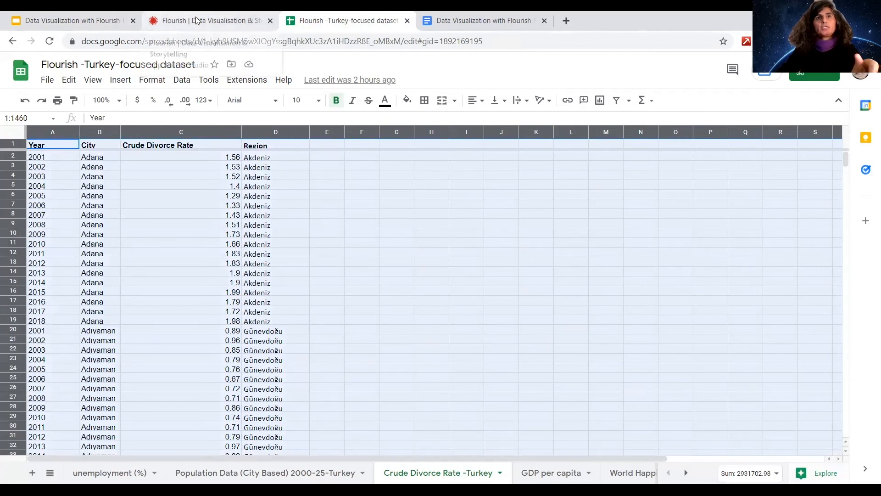
Return to the Flourish projects page and create a new visualisation from the Treemap template in the Hierarchy group.
{"action": "left_click", "coordinate": [206, 20]}
{"action": "left_click", "coordinate": [140, 88]}
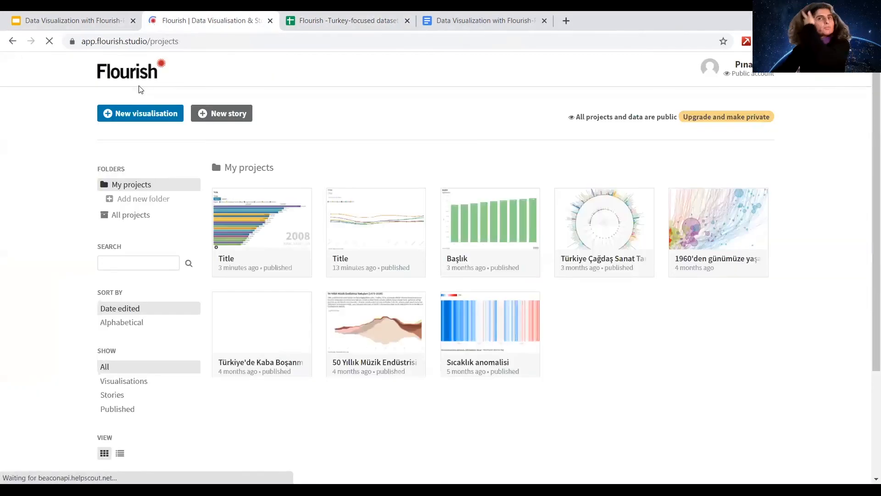
{"action": "left_click", "coordinate": [159, 119]}
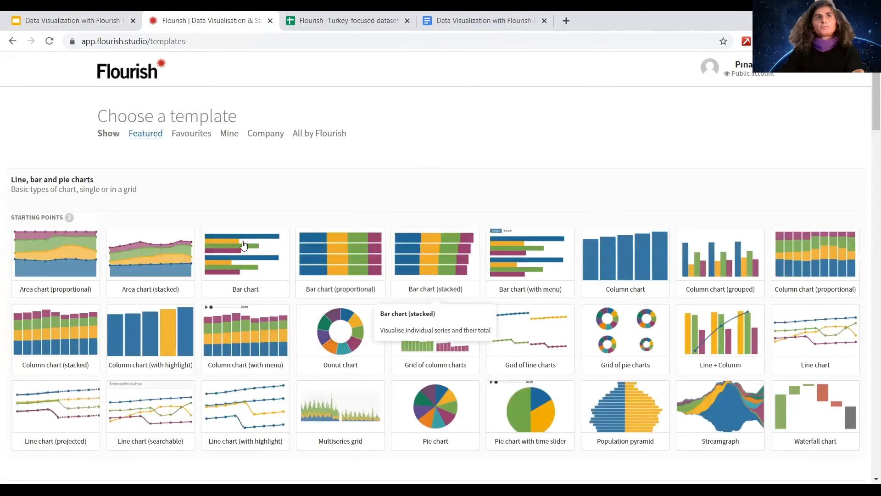
{"action": "left_click_drag", "start_coordinate": [867, 113], "coordinate": [869, 249]}
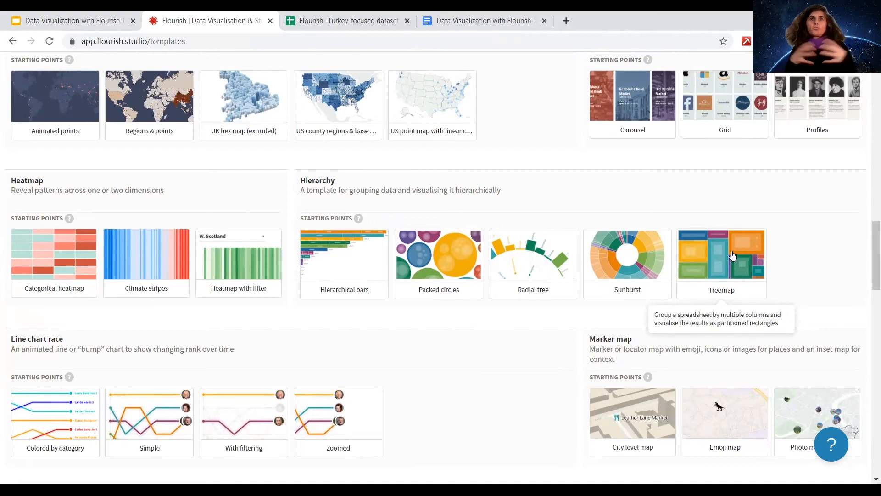
{"action": "left_click", "coordinate": [733, 255]}
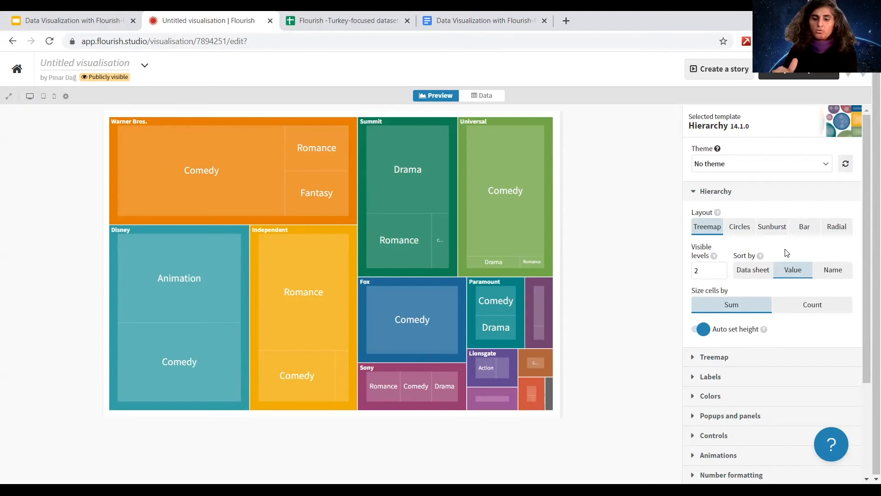
Clear the treemap's sample data sheet and paste the copied crude divorce rate data starting at cell A1.
{"action": "left_click", "coordinate": [484, 95]}
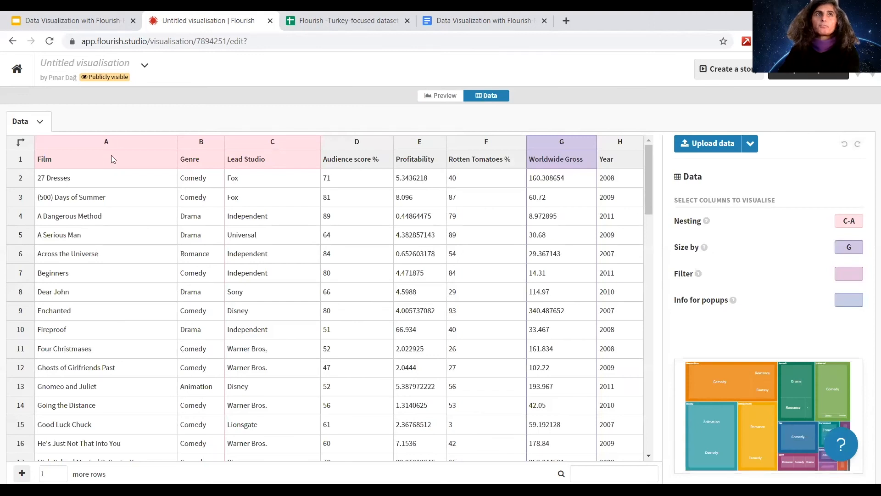
{"action": "left_click", "coordinate": [40, 123]}
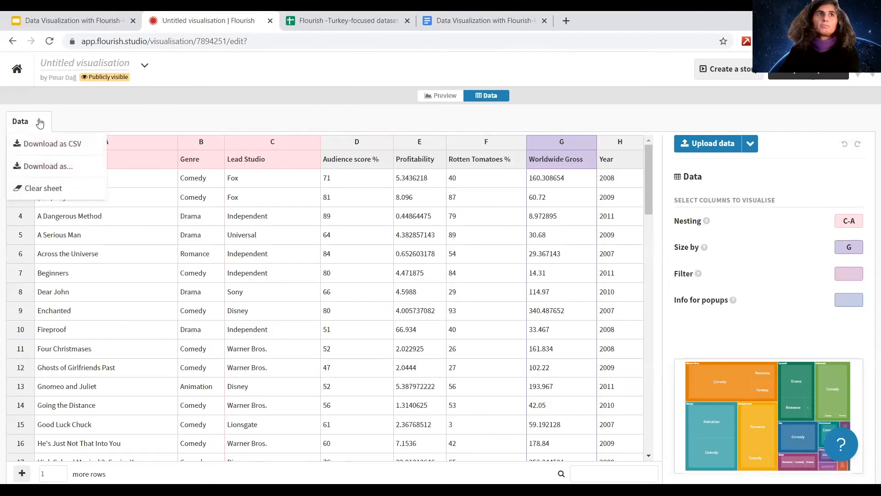
{"action": "left_click", "coordinate": [51, 188]}
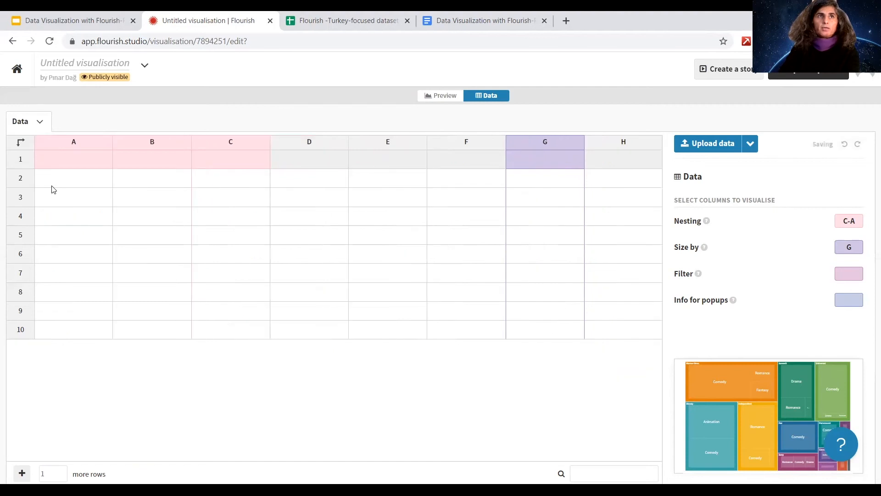
{"action": "left_click", "coordinate": [51, 159]}
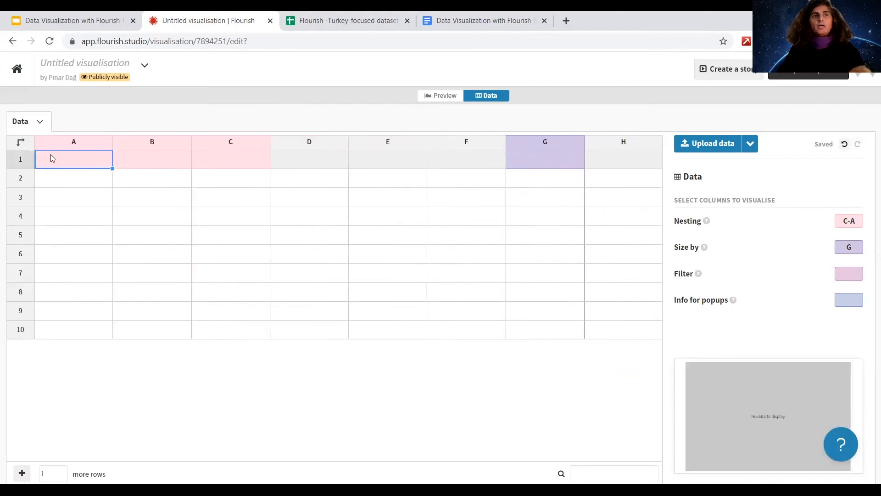
{"action": "key", "text": "ctrl+v"}
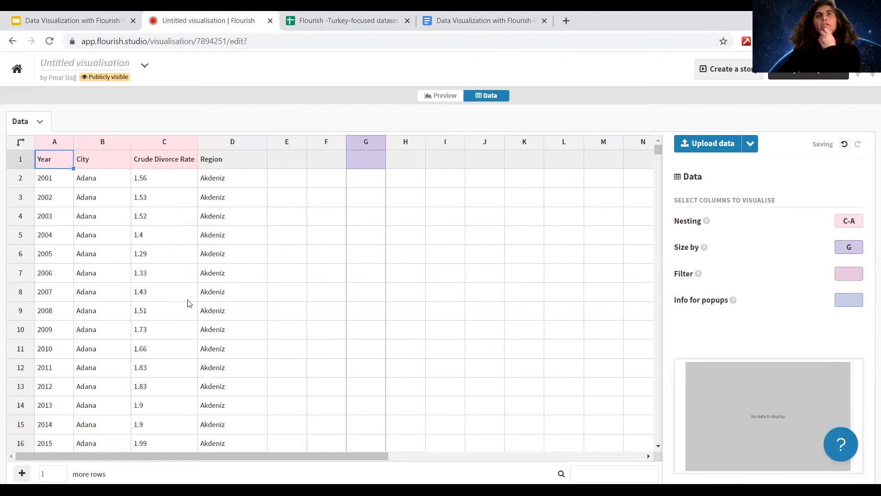
Clear the column assignments for Nesting and Size by.
{"action": "left_click", "coordinate": [853, 222]}
{"action": "key", "text": "BackSpace"}
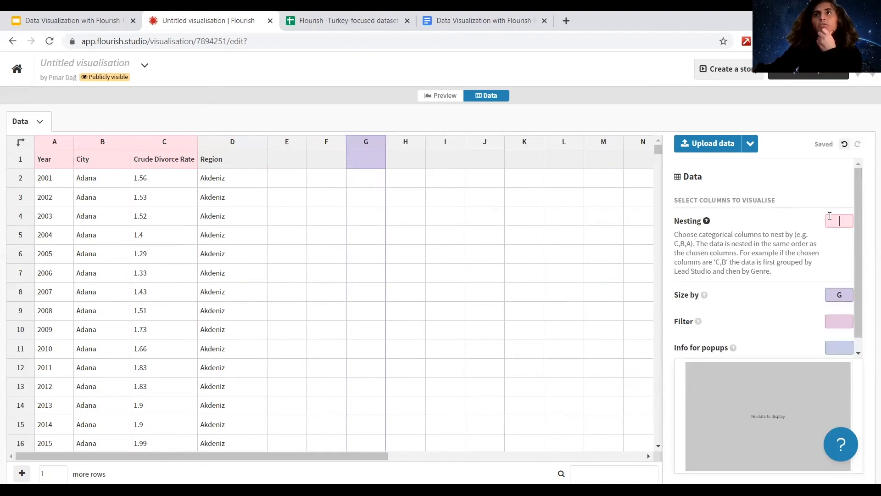
{"action": "left_click", "coordinate": [838, 294]}
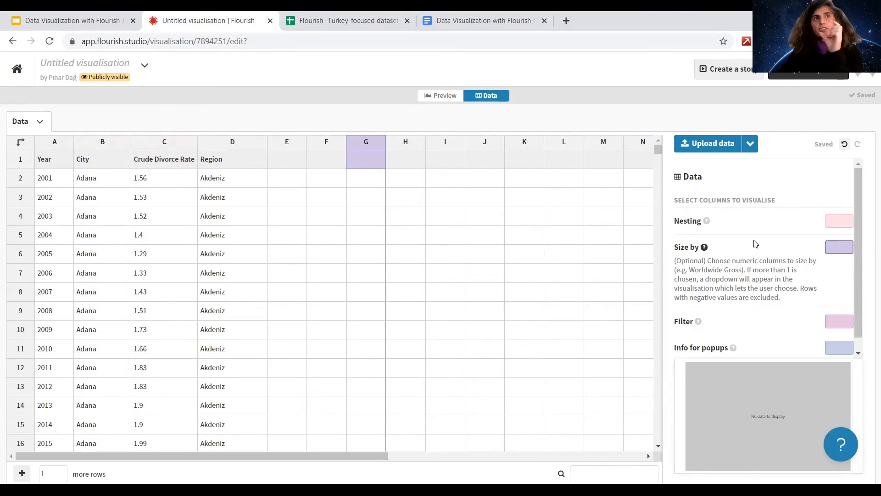
Set the Nesting column to D (Region), preview the treemap, and return to the data sheet.
{"action": "left_click", "coordinate": [706, 220]}
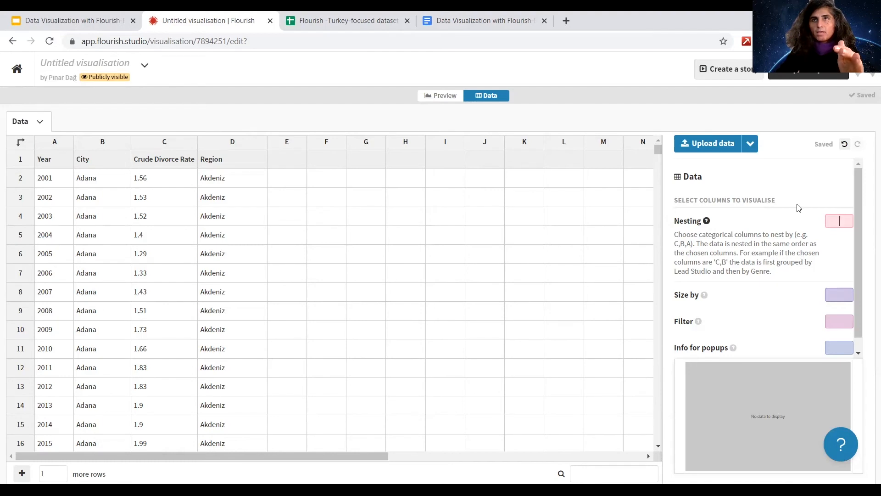
{"action": "type", "text": "D"}
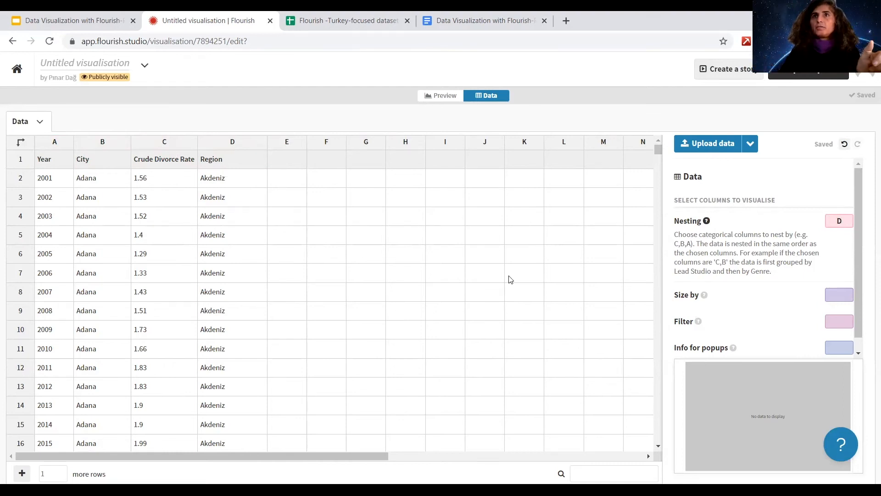
{"action": "left_click", "coordinate": [825, 260]}
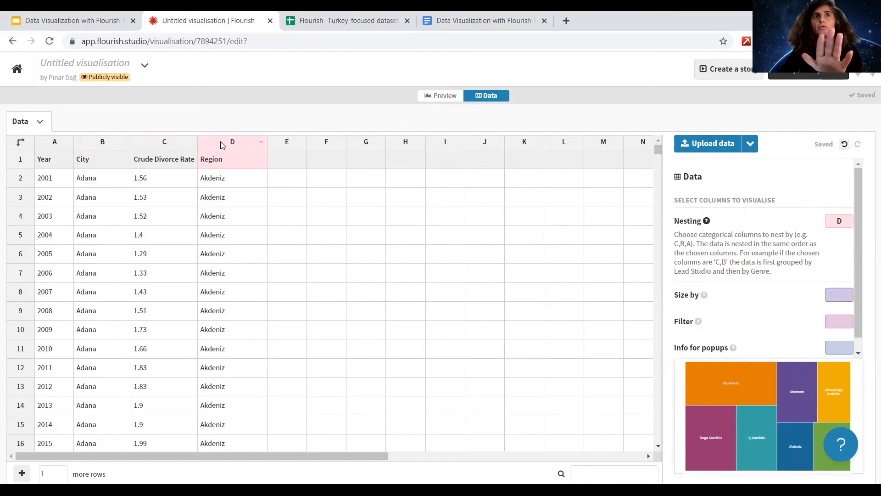
{"action": "left_click", "coordinate": [441, 96]}
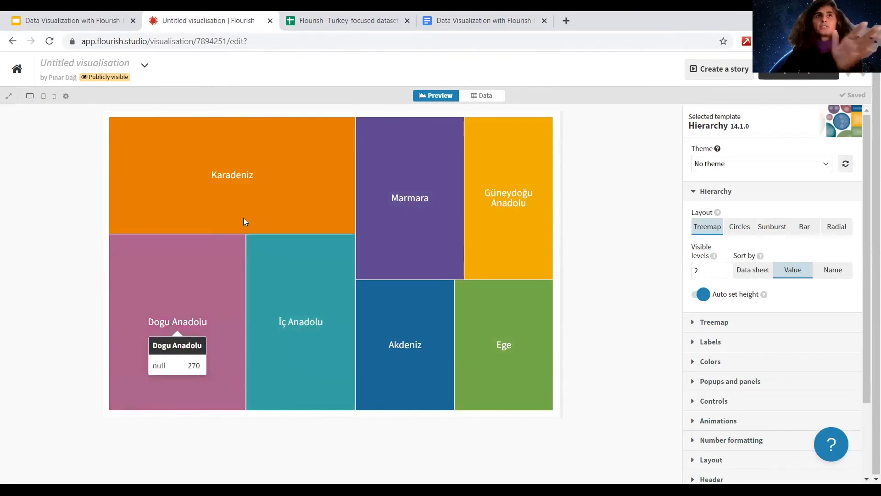
{"action": "left_click", "coordinate": [480, 96]}
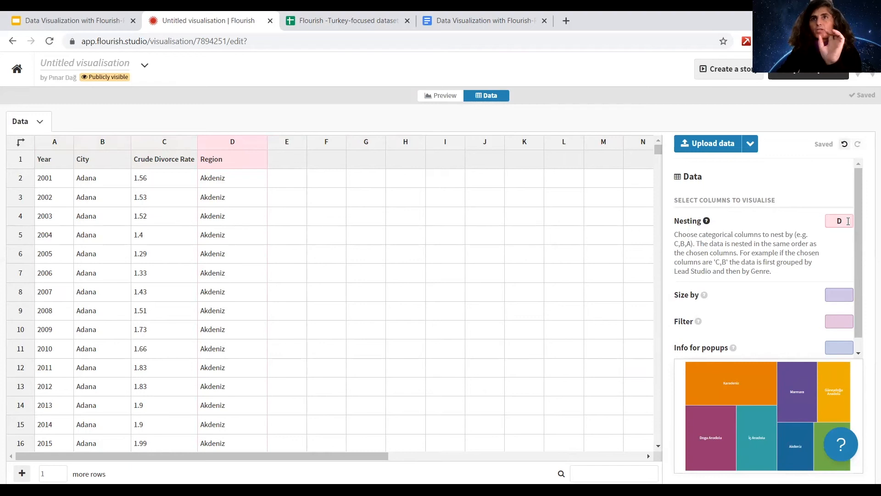
Try column B (City) as the treemap's Size by column and clear it.
{"action": "left_click", "coordinate": [849, 294]}
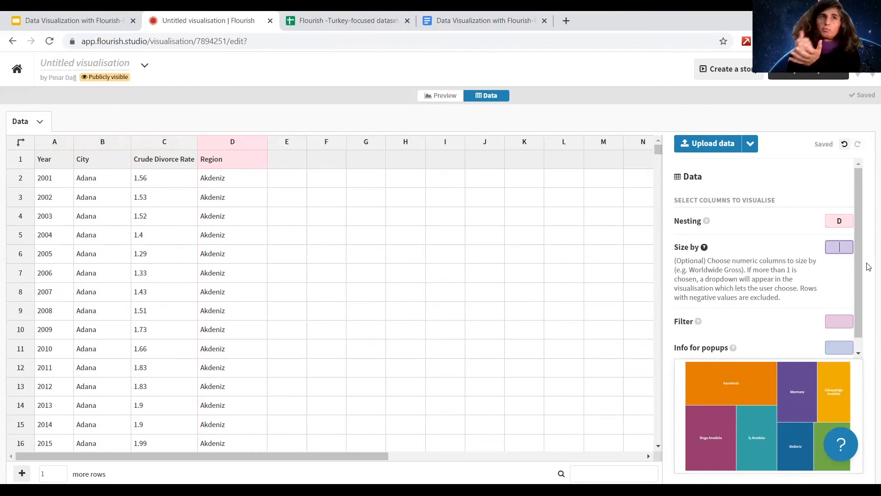
{"action": "type", "text": "B"}
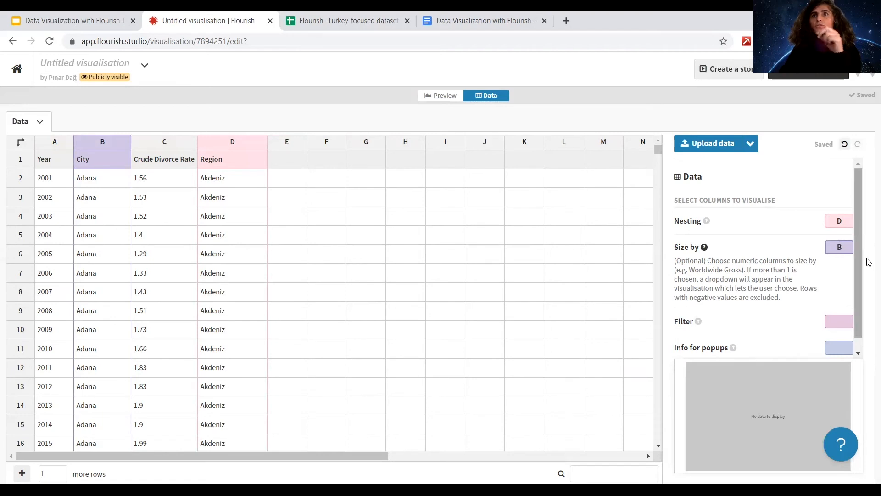
{"action": "key", "text": "BackSpace"}
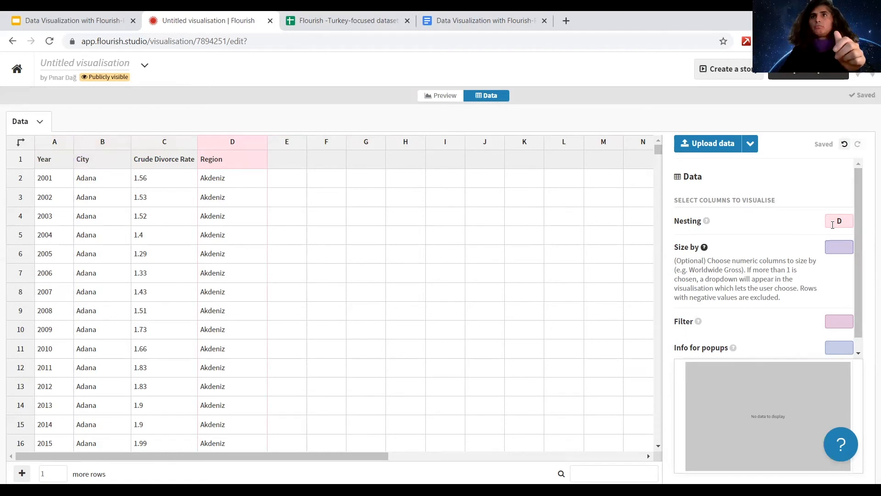
Add column B (City) to the nesting so it reads D,B, and preview the treemap.
{"action": "left_click", "coordinate": [843, 222]}
{"action": "type", "text": ",B"}
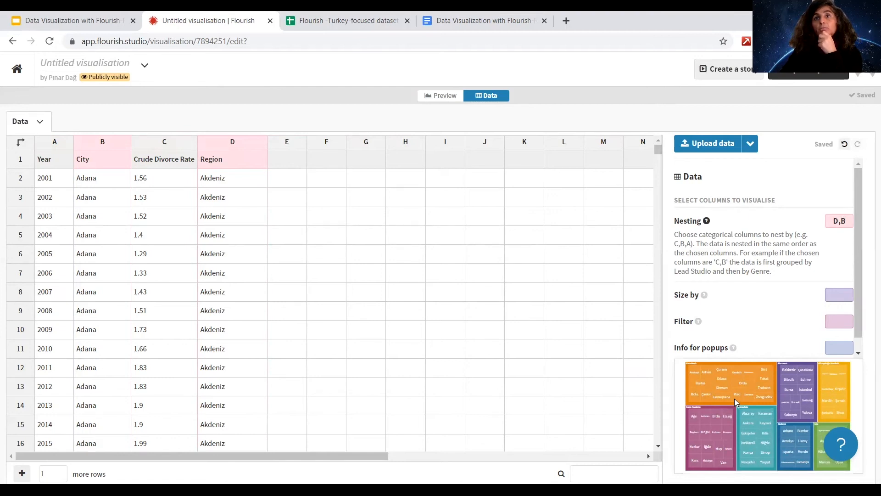
{"action": "left_click", "coordinate": [442, 96]}
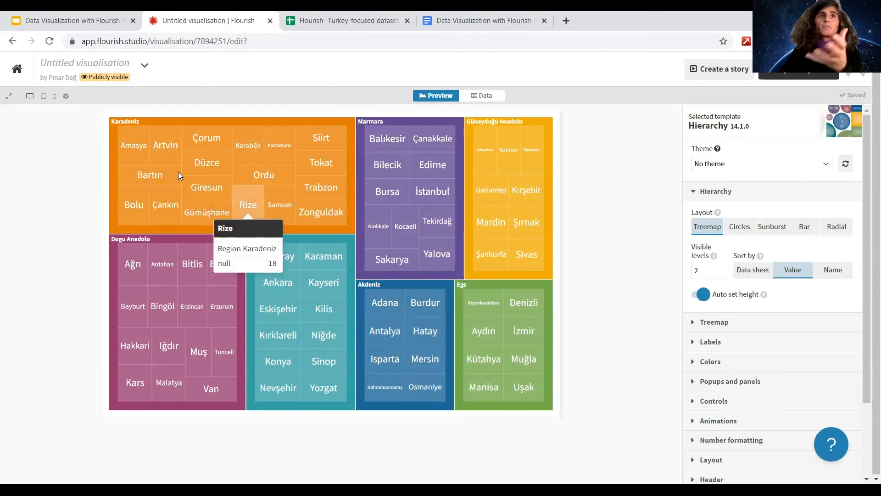
Set the treemap's Size by column to C (Crude Divorce Rate) and its Filter column to A (Year), and preview the result.
{"action": "left_click", "coordinate": [479, 96]}
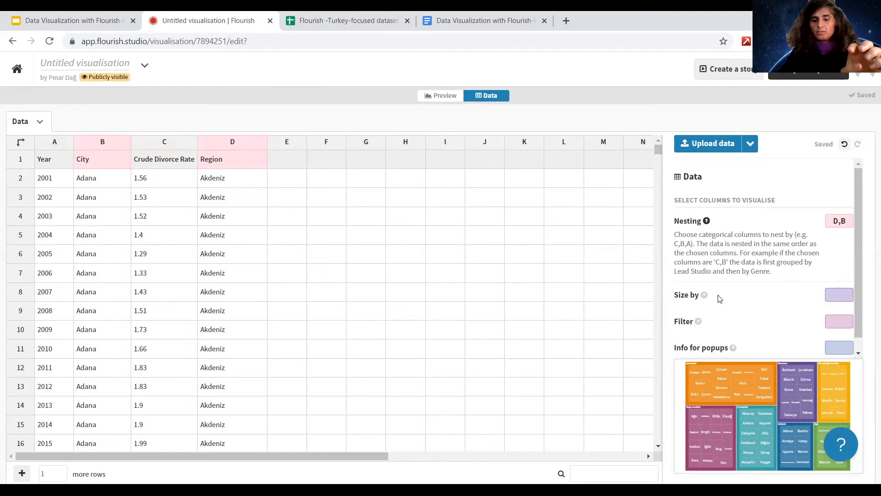
{"action": "left_click", "coordinate": [833, 300]}
{"action": "type", "text": "C"}
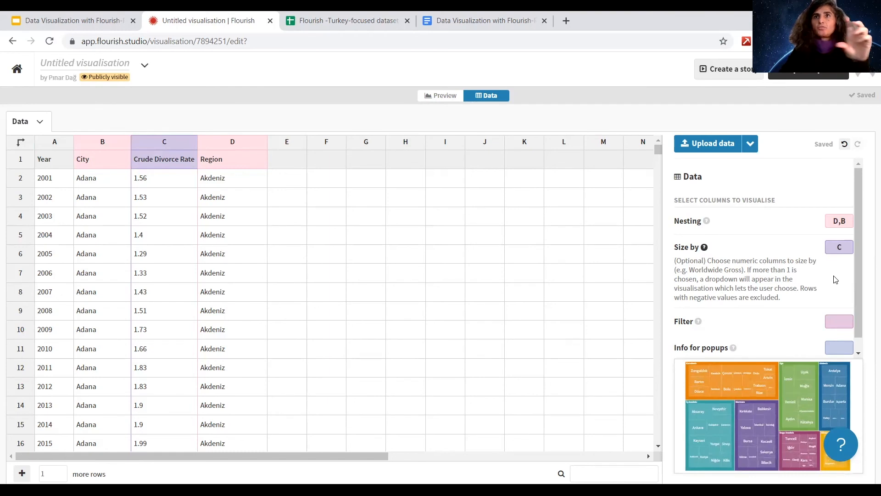
{"action": "left_click", "coordinate": [836, 318]}
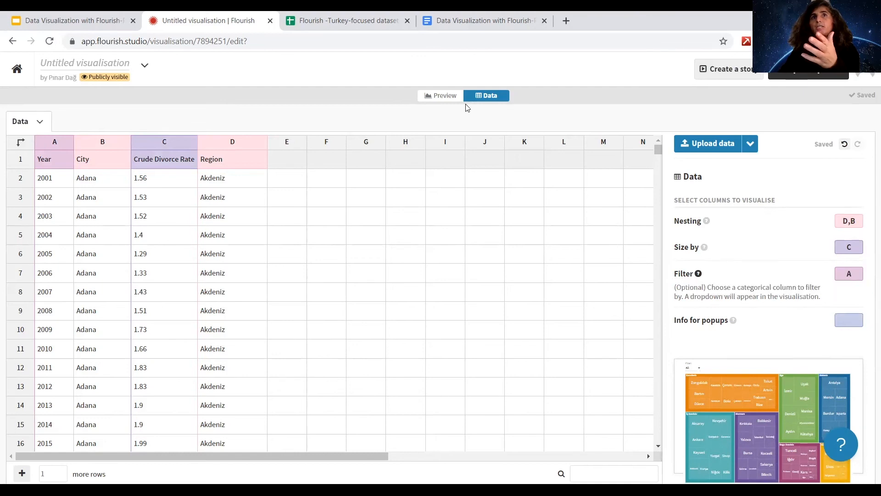
{"action": "left_click", "coordinate": [443, 96]}
Review the treemap's settings, its column assignments in the data sheet and the year options of its filter, keeping All selected.
{"action": "scroll", "coordinate": [780, 358], "scroll_direction": "down", "scroll_amount": 3}
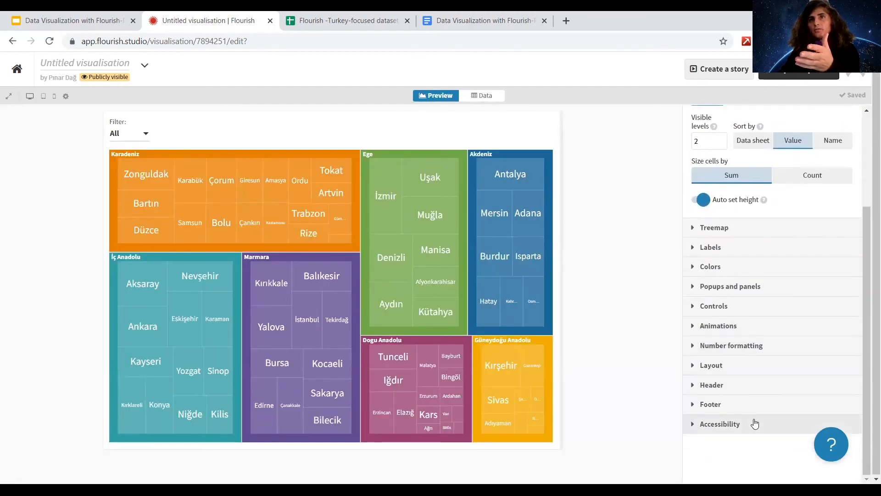
{"action": "scroll", "coordinate": [763, 400], "scroll_direction": "up", "scroll_amount": 3}
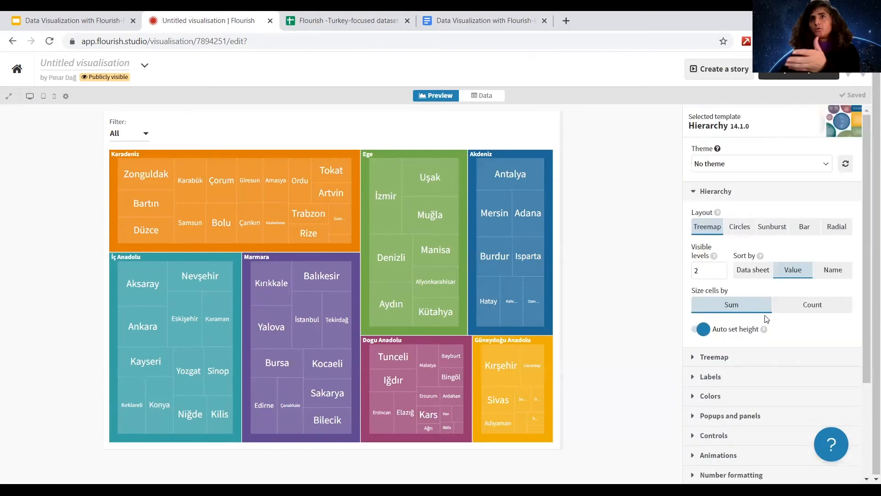
{"action": "scroll", "coordinate": [768, 399], "scroll_direction": "down", "scroll_amount": 3}
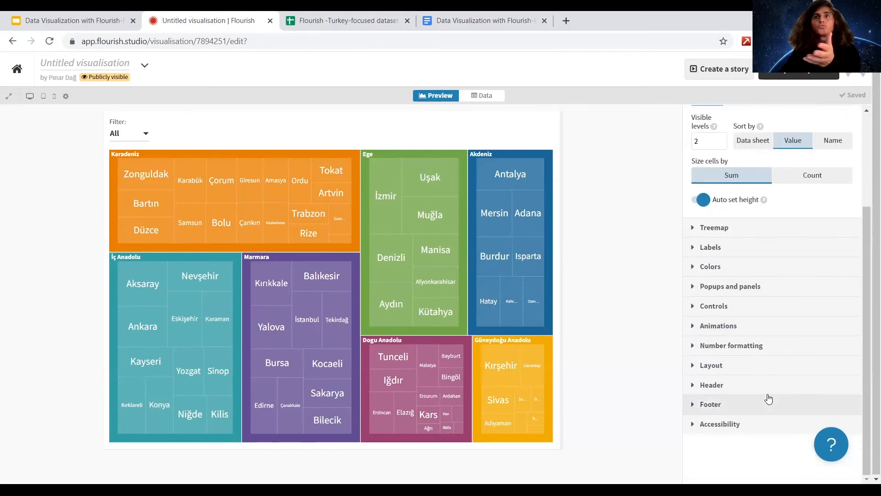
{"action": "scroll", "coordinate": [767, 397], "scroll_direction": "up", "scroll_amount": 4}
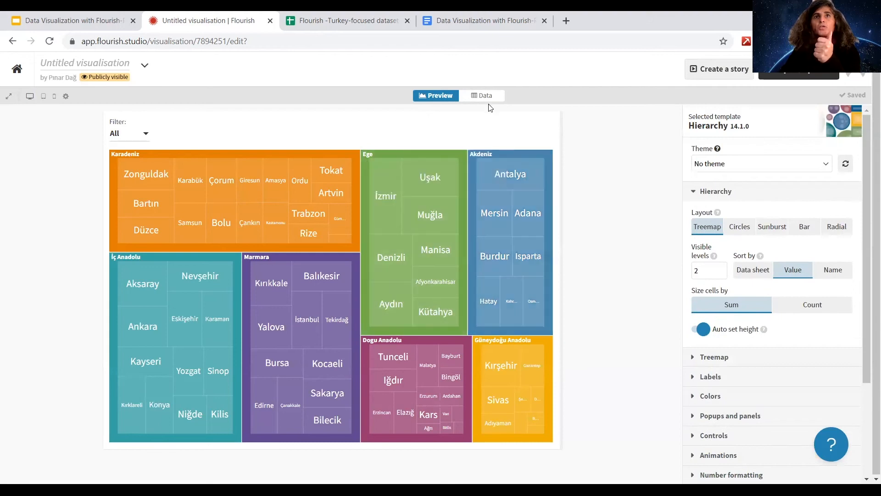
{"action": "left_click", "coordinate": [489, 98]}
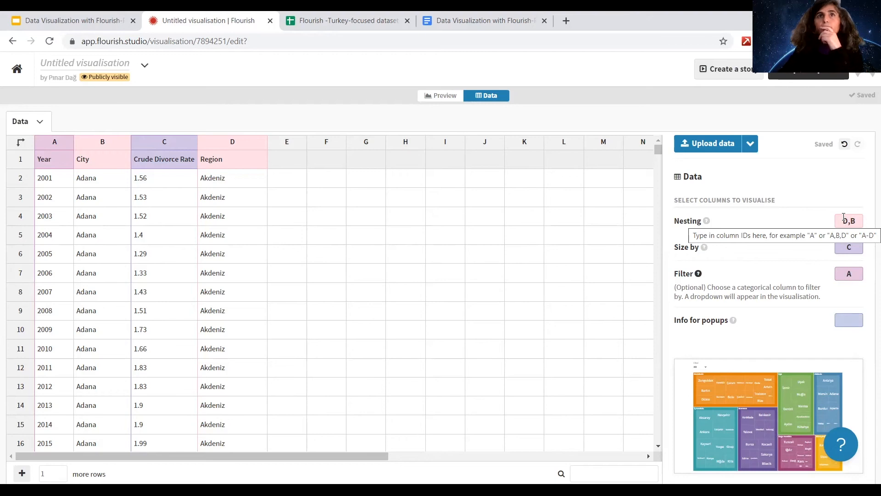
{"action": "left_click", "coordinate": [442, 95]}
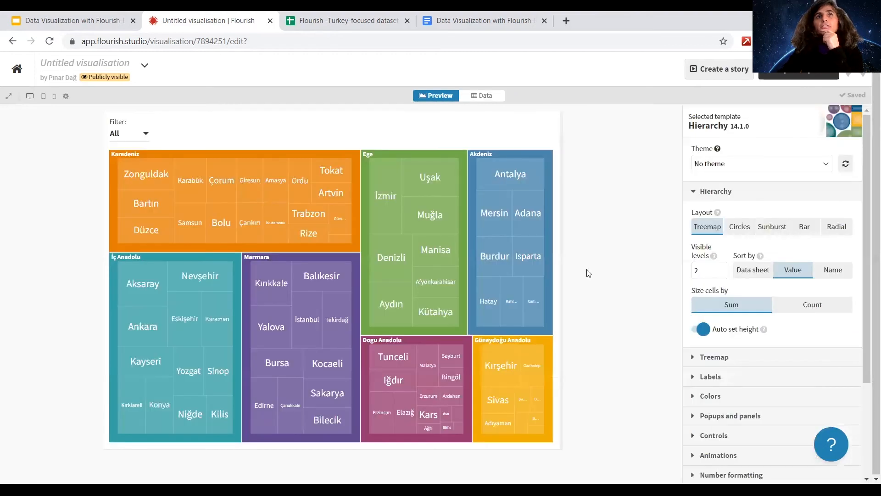
{"action": "left_click", "coordinate": [133, 134]}
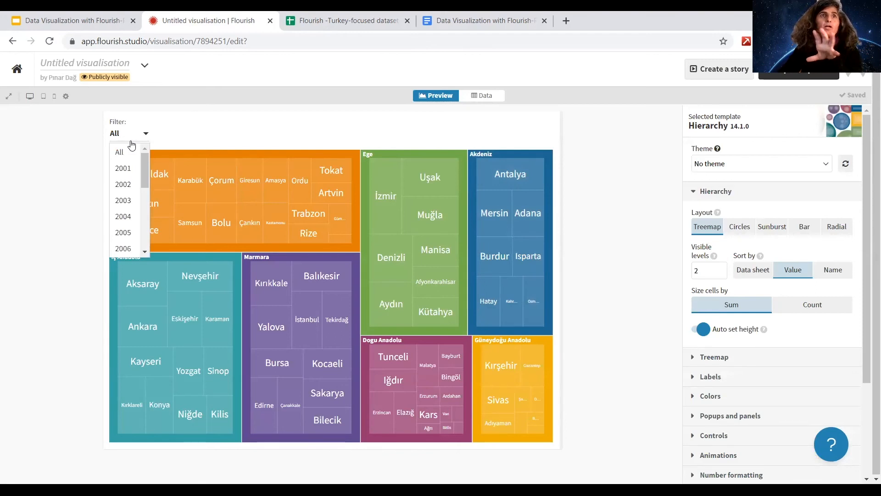
{"action": "left_click", "coordinate": [119, 152]}
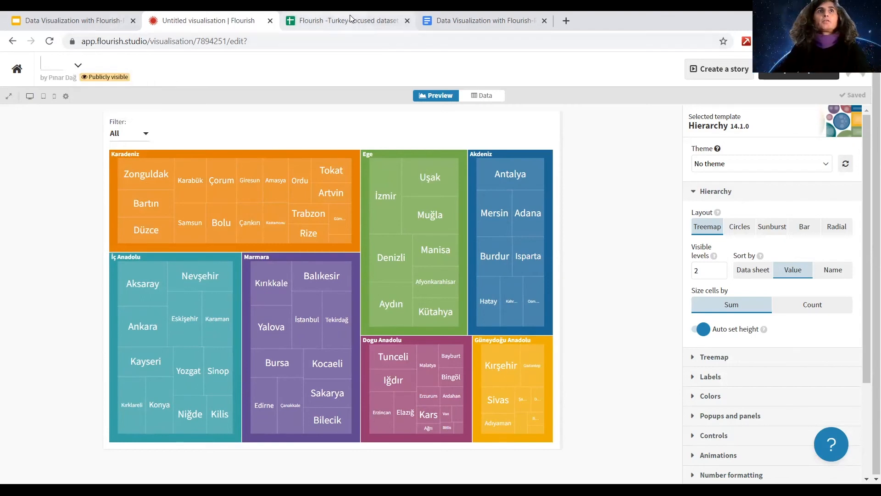
Copy the dataset name from the Hierarchical Charts & Treemap slide and title the visualisation "crude divorce rate data".
{"action": "left_click", "coordinate": [69, 21]}
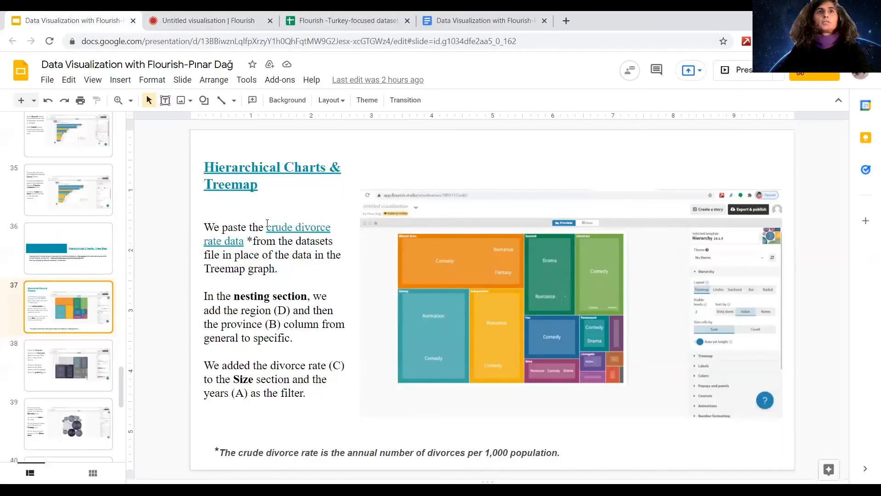
{"action": "left_click", "coordinate": [261, 235]}
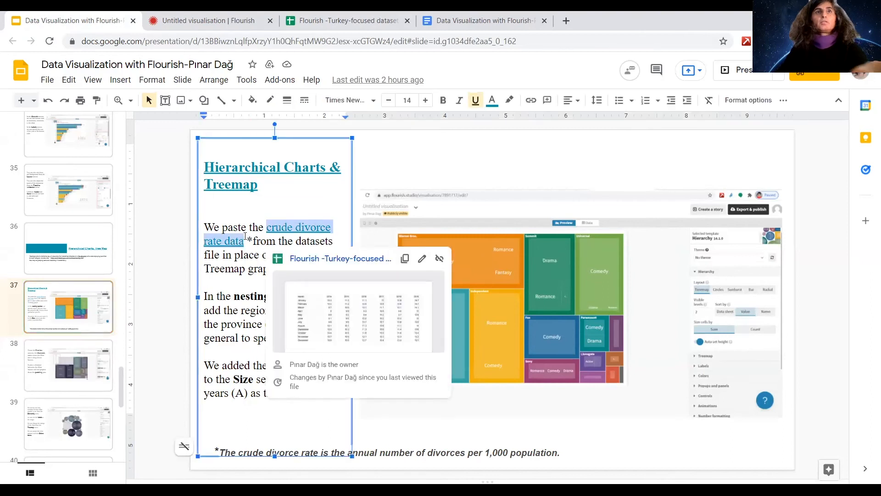
{"action": "left_click", "coordinate": [228, 14]}
{"action": "key", "text": "ctrl+a"}
{"action": "type", "text": "crude divorce rate data"}
{"action": "left_click", "coordinate": [56, 147]}
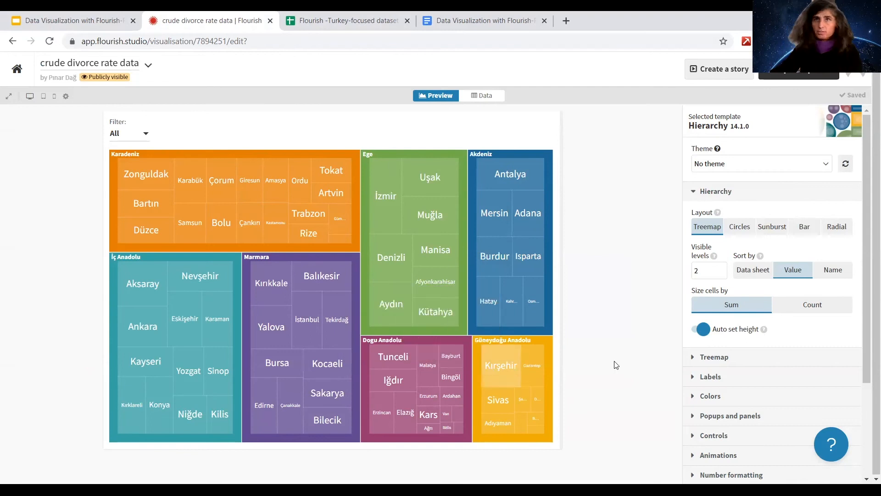
Try the Circles, Sunburst, Bar and Radial layouts for the hierarchy chart and return to Treemap.
{"action": "left_click", "coordinate": [744, 226]}
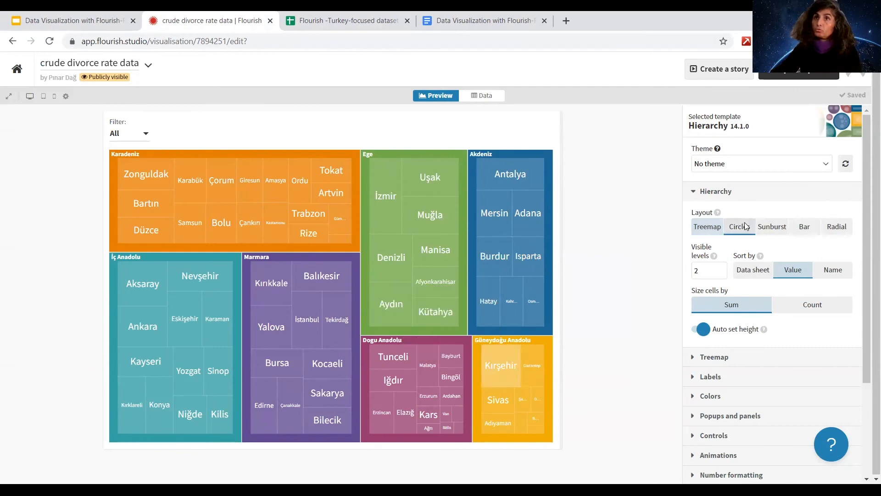
{"action": "left_click", "coordinate": [773, 230]}
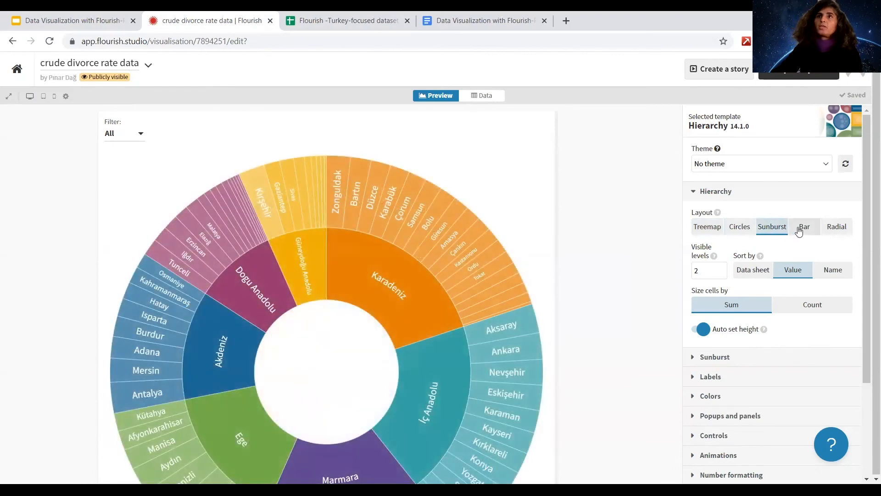
{"action": "left_click", "coordinate": [800, 228]}
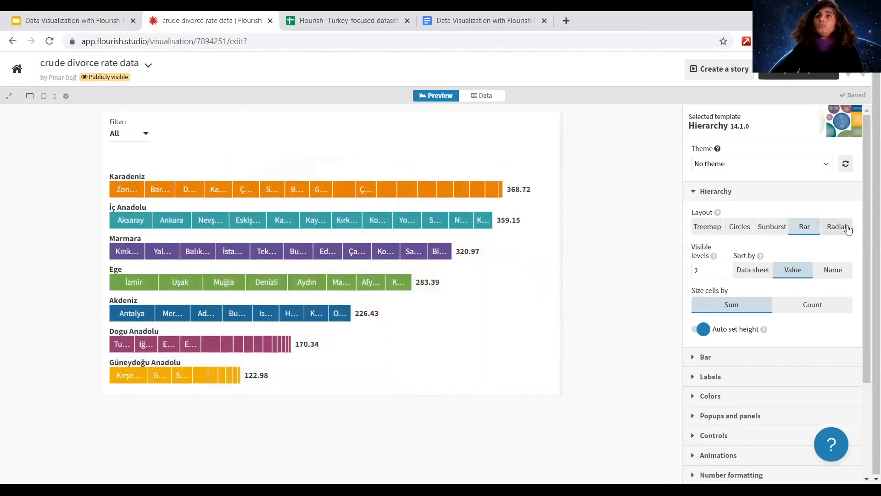
{"action": "left_click", "coordinate": [847, 228]}
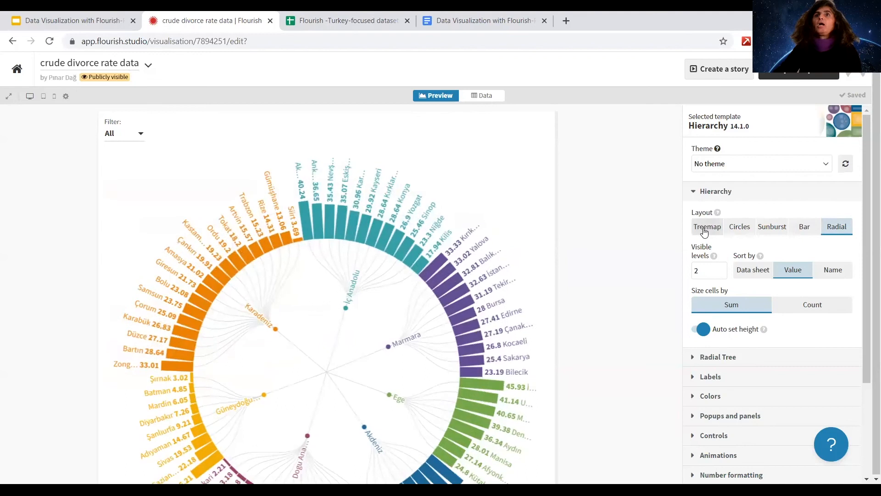
{"action": "left_click", "coordinate": [705, 231]}
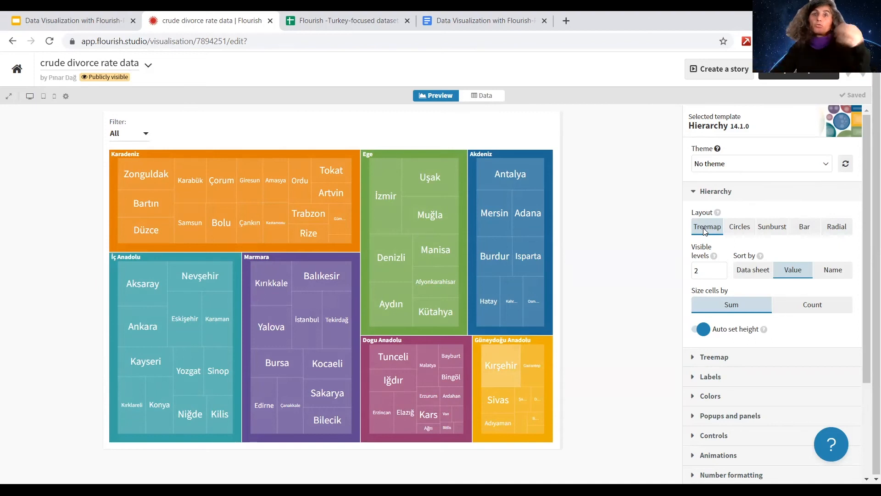
Compare the Thin, Medium and Thick hierarchy paddings of the treemap and set the padding to Medium.
{"action": "left_click", "coordinate": [724, 191]}
{"action": "left_click", "coordinate": [728, 213]}
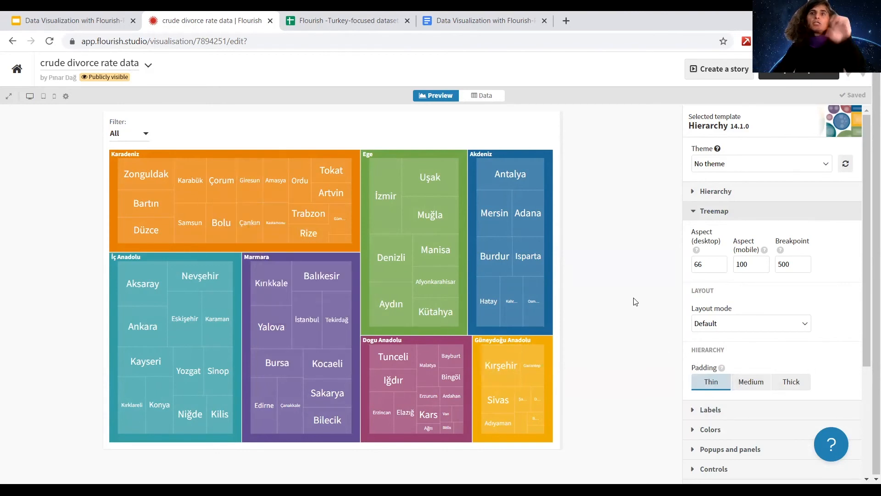
{"action": "left_click", "coordinate": [750, 382]}
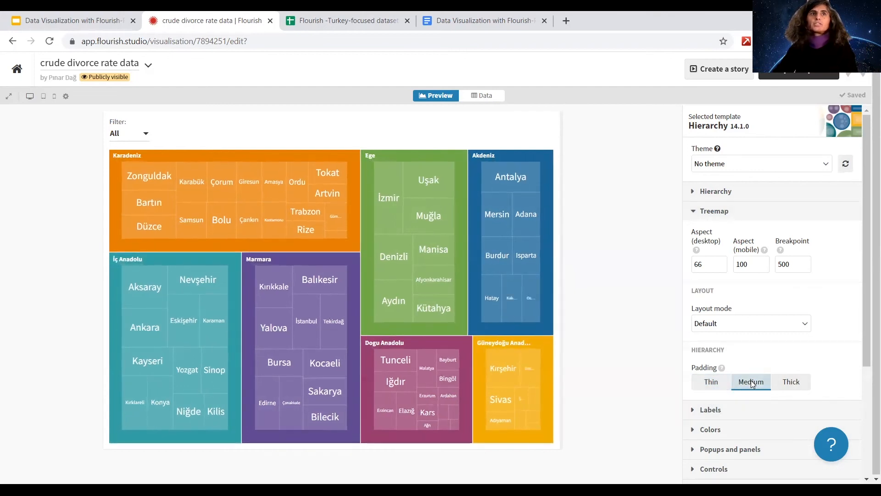
{"action": "left_click", "coordinate": [789, 382]}
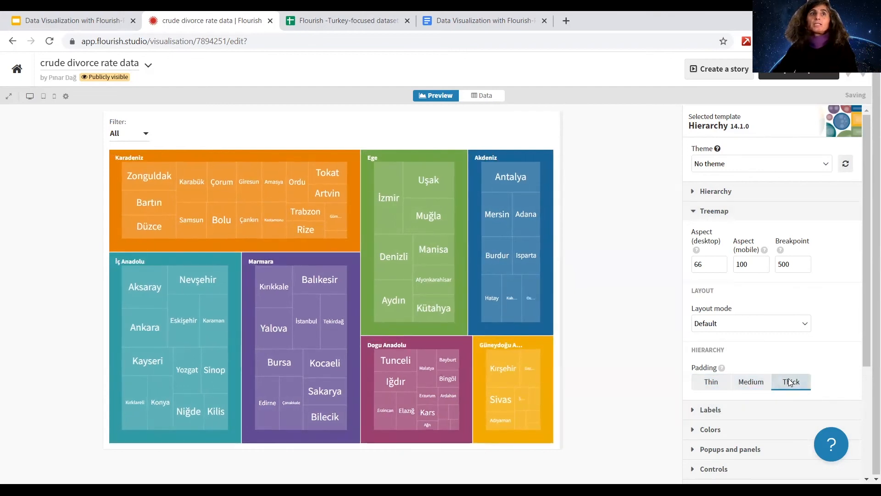
{"action": "left_click", "coordinate": [711, 387]}
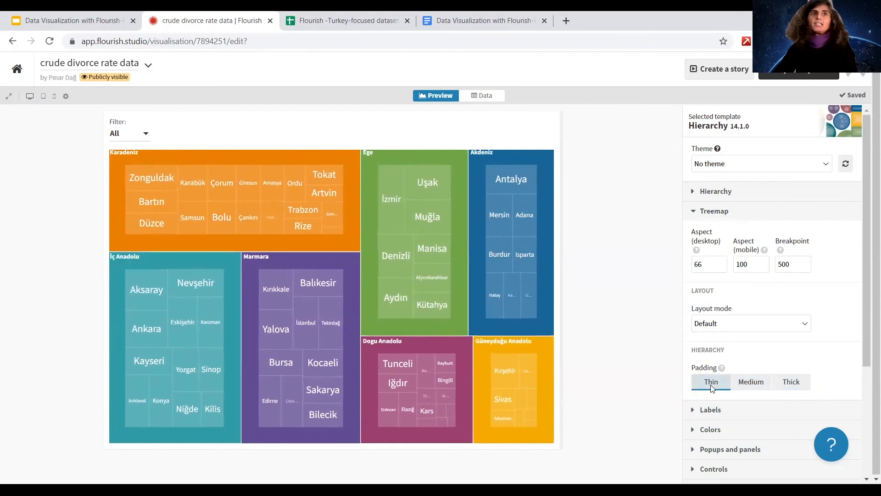
{"action": "left_click", "coordinate": [755, 384]}
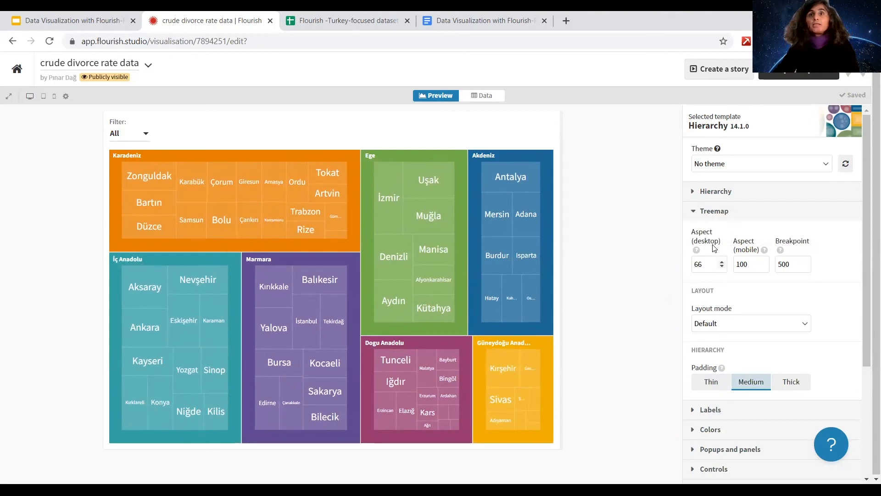
Try the Horizontal and Vertical layout modes for the treemap and restore the Default mode.
{"action": "left_click", "coordinate": [784, 316]}
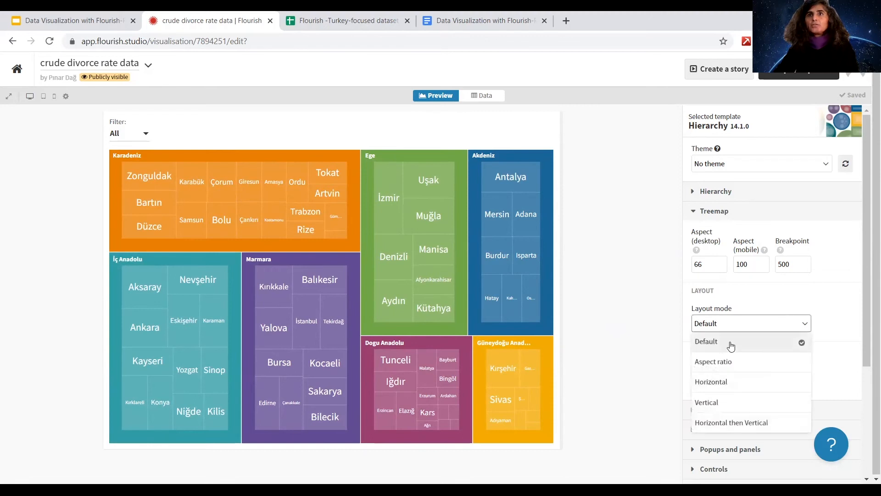
{"action": "left_click", "coordinate": [730, 383]}
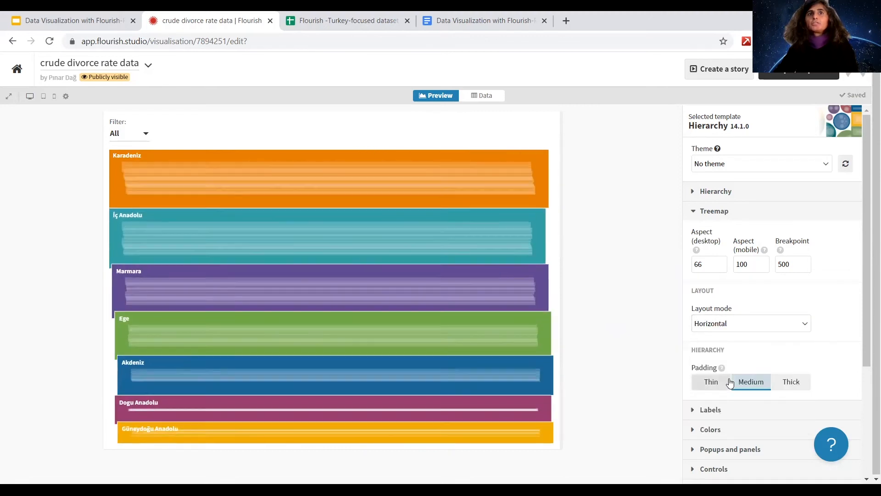
{"action": "left_click", "coordinate": [753, 320]}
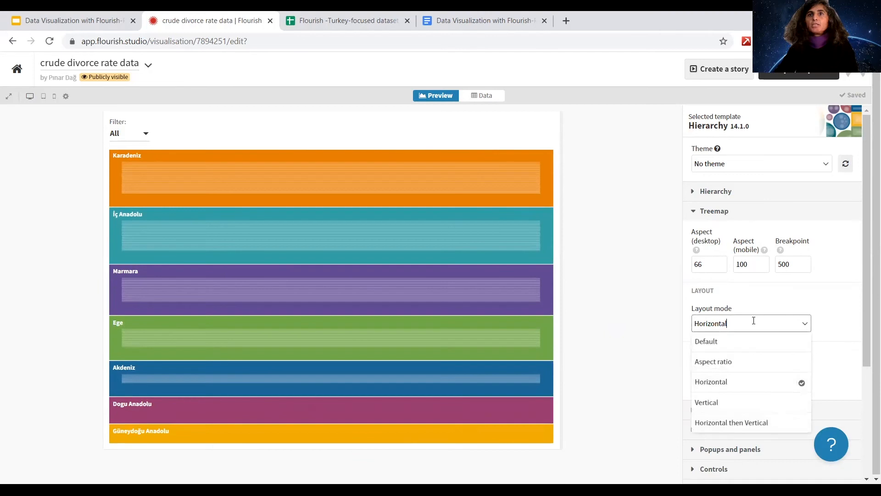
{"action": "left_click", "coordinate": [717, 401]}
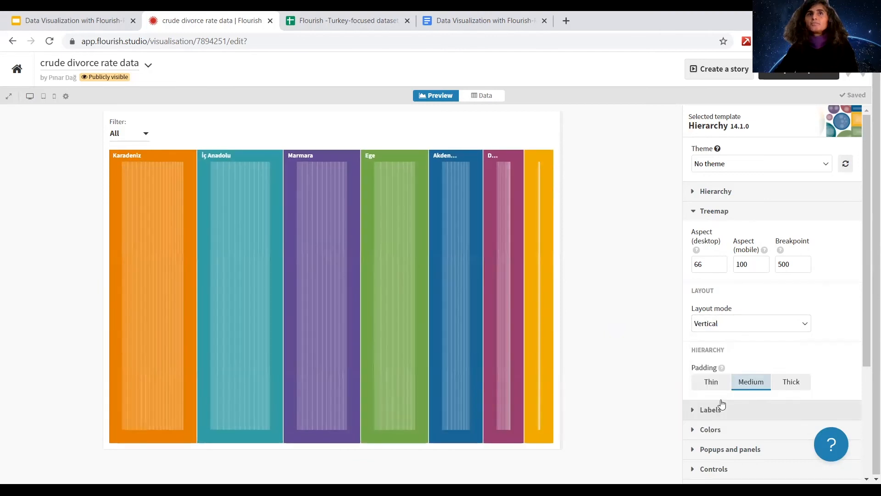
{"action": "left_click", "coordinate": [734, 322]}
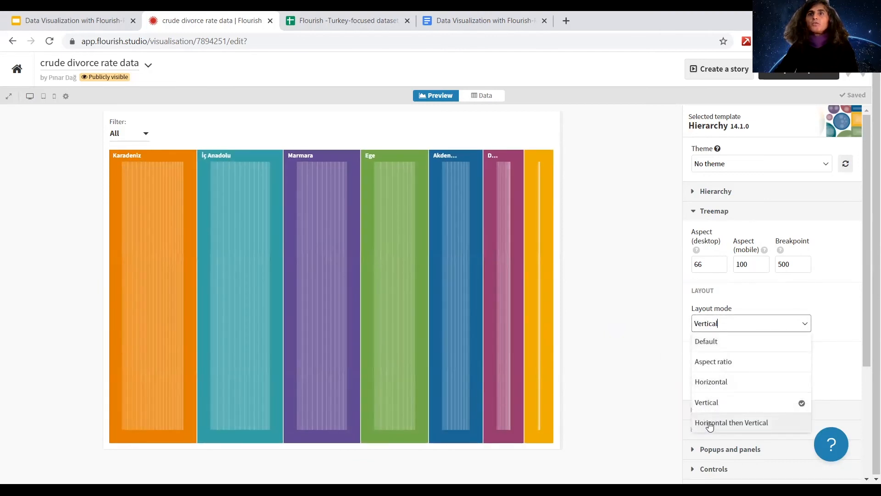
{"action": "left_click", "coordinate": [717, 343]}
Examine the treemap's label settings and its color settings, including the palette and zoom out button colours.
{"action": "scroll", "coordinate": [795, 362], "scroll_direction": "down", "scroll_amount": 3}
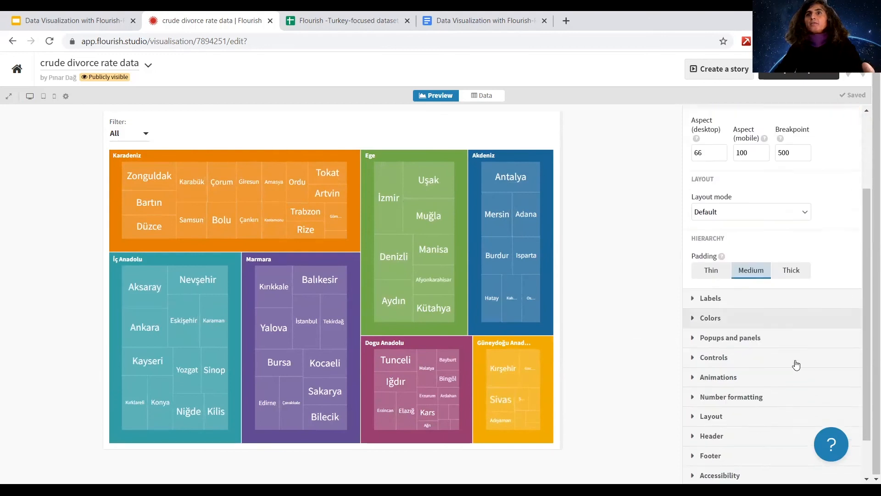
{"action": "left_click", "coordinate": [747, 303]}
{"action": "scroll", "coordinate": [808, 285], "scroll_direction": "down", "scroll_amount": 1}
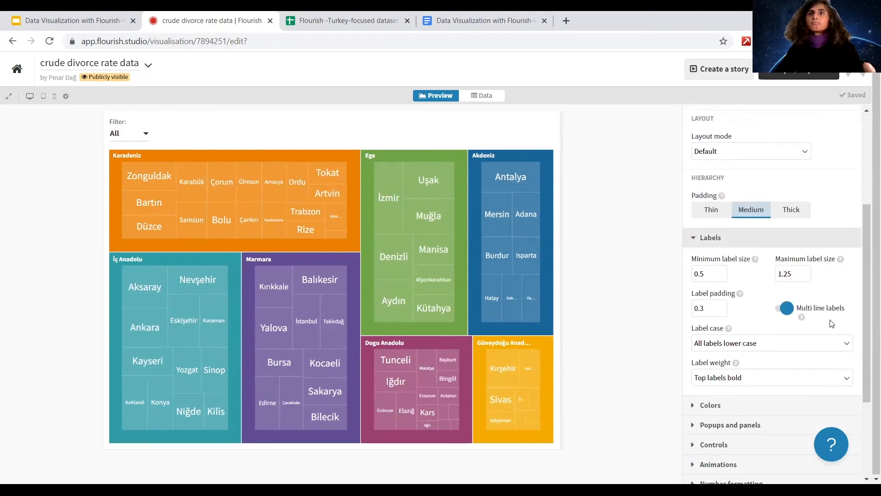
{"action": "scroll", "coordinate": [832, 324], "scroll_direction": "down", "scroll_amount": 2}
{"action": "left_click", "coordinate": [743, 291]}
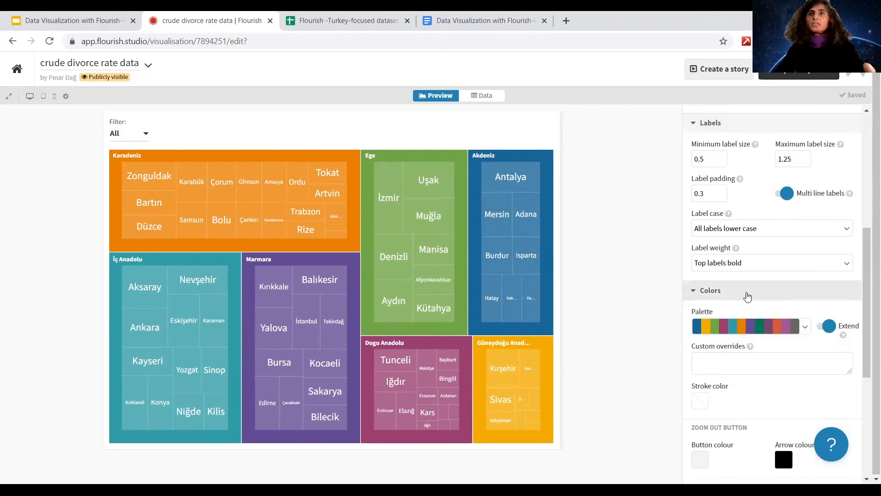
{"action": "scroll", "coordinate": [748, 297], "scroll_direction": "down", "scroll_amount": 3}
{"action": "scroll", "coordinate": [754, 296], "scroll_direction": "down", "scroll_amount": 1}
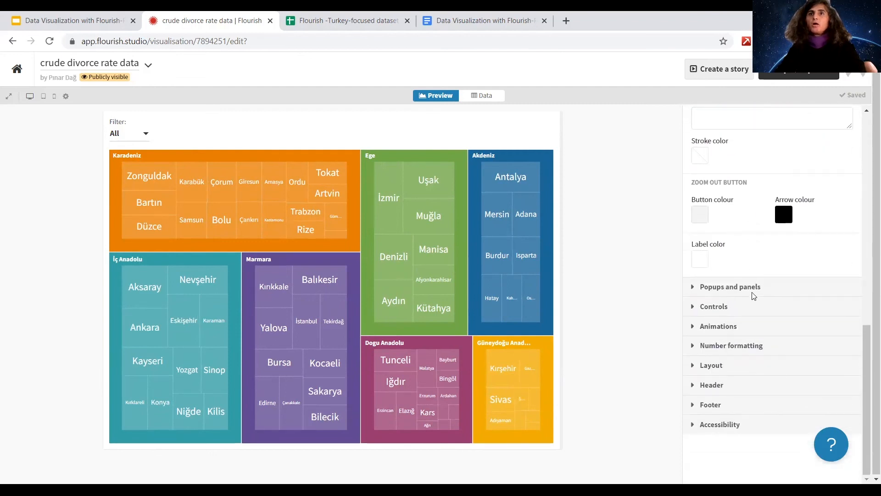
Set the padding of the treemap's controls to 12 and view the filter and size by control options.
{"action": "left_click", "coordinate": [741, 308]}
{"action": "scroll", "coordinate": [742, 309], "scroll_direction": "down", "scroll_amount": 1}
{"action": "left_click_drag", "start_coordinate": [706, 285], "coordinate": [680, 289]}
{"action": "type", "text": "12"}
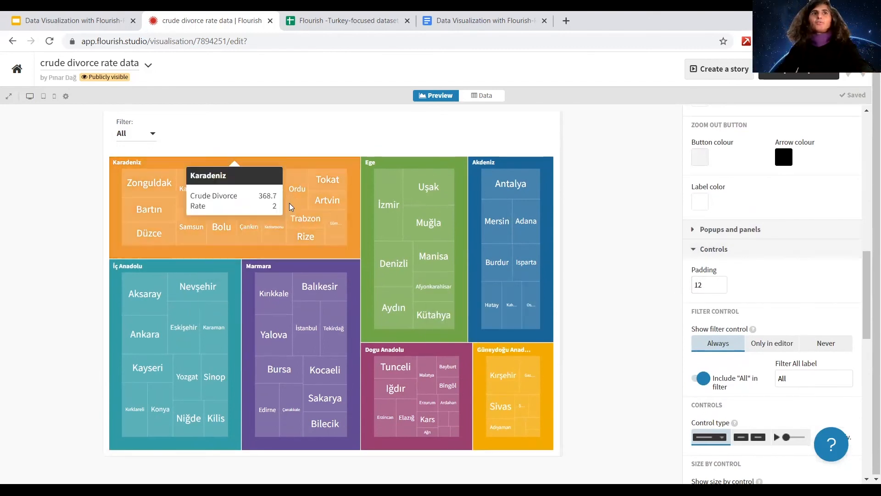
{"action": "scroll", "coordinate": [780, 312], "scroll_direction": "down", "scroll_amount": 2}
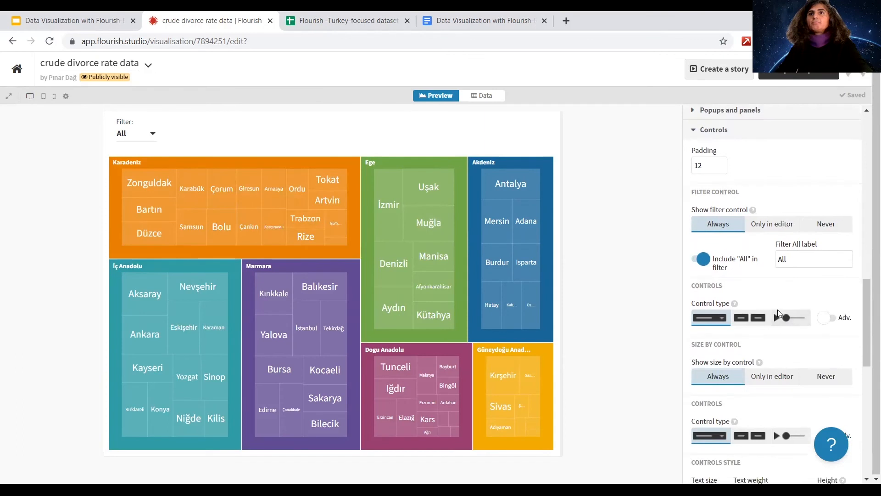
Compare the filter's dropdown, button and slider control types, set it to the slider with play button, and view its advanced options.
{"action": "scroll", "coordinate": [780, 321], "scroll_direction": "down", "scroll_amount": 1}
{"action": "left_click", "coordinate": [787, 265]}
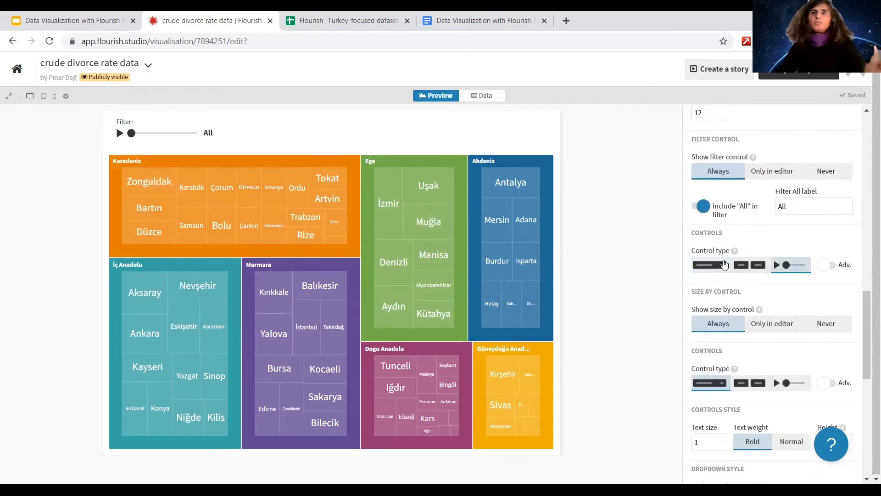
{"action": "left_click", "coordinate": [750, 264]}
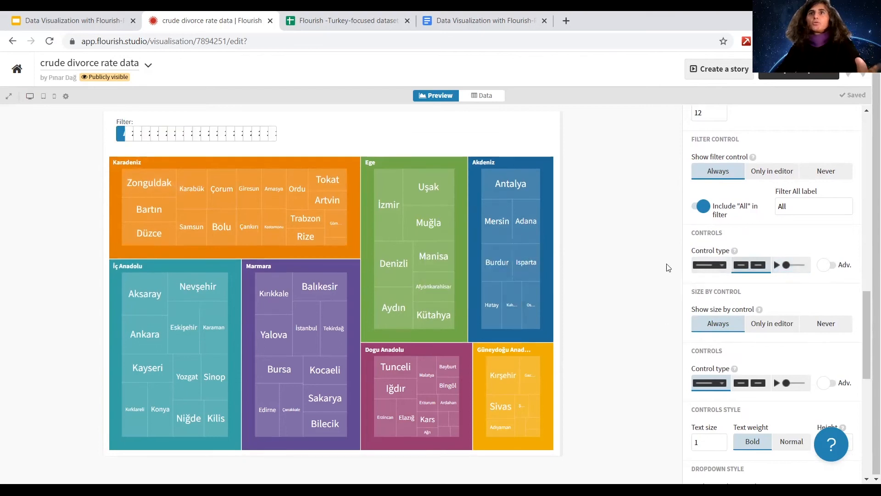
{"action": "left_click", "coordinate": [703, 266]}
{"action": "left_click", "coordinate": [790, 262]}
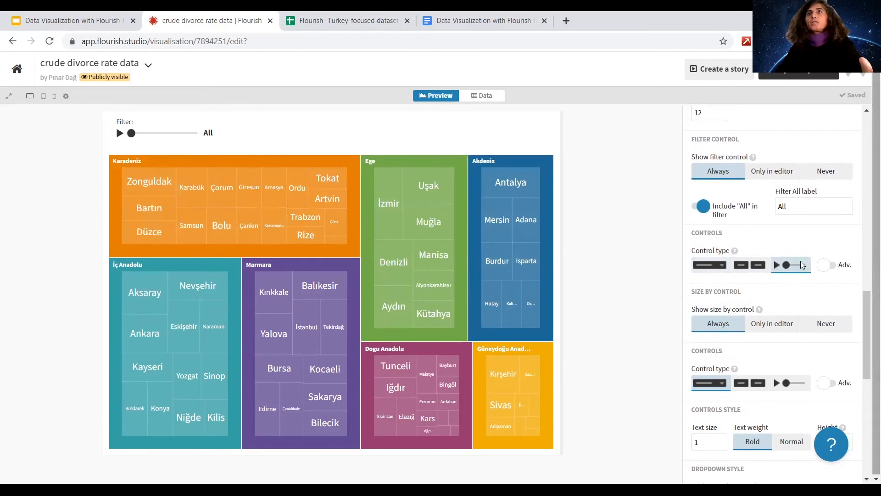
{"action": "left_click", "coordinate": [828, 266]}
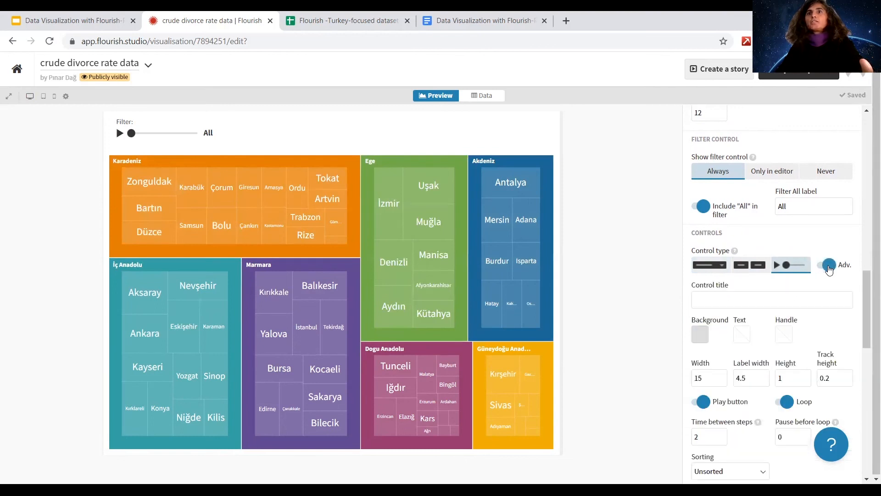
{"action": "left_click", "coordinate": [829, 265]}
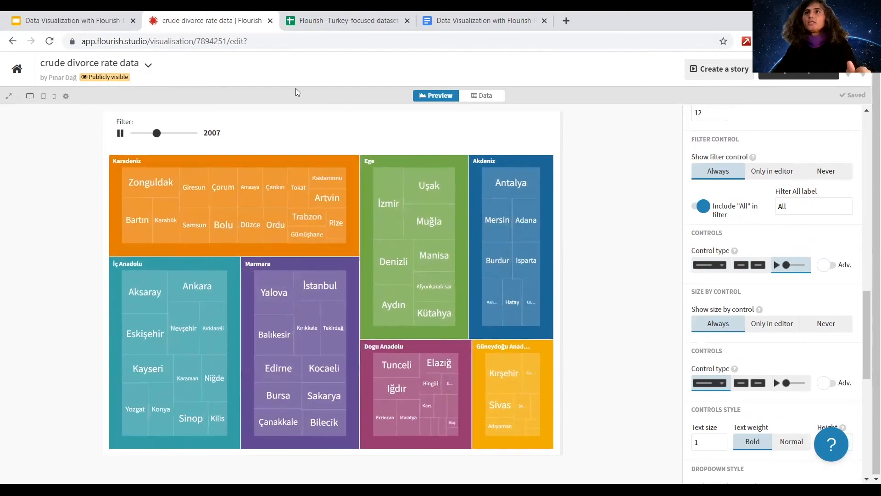
Collapse the controls settings and examine the layout settings, including background, maximum width, margins and borders.
{"action": "scroll", "coordinate": [771, 228], "scroll_direction": "up", "scroll_amount": 3}
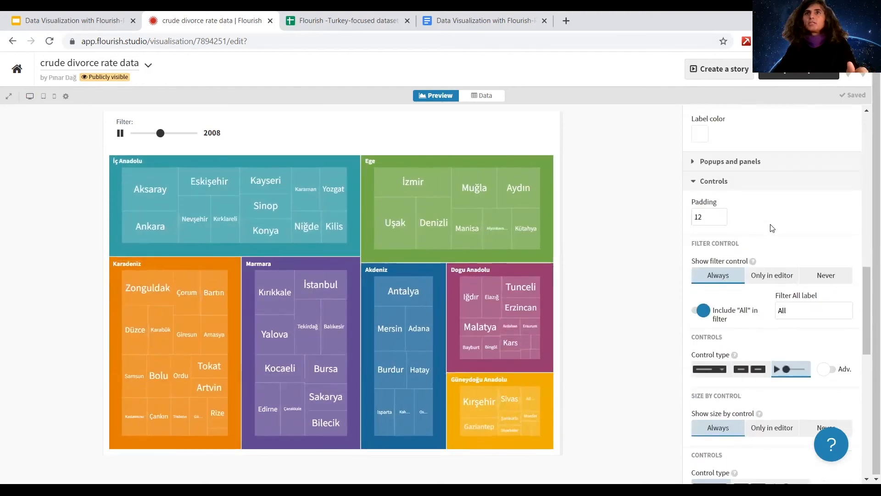
{"action": "left_click", "coordinate": [739, 192]}
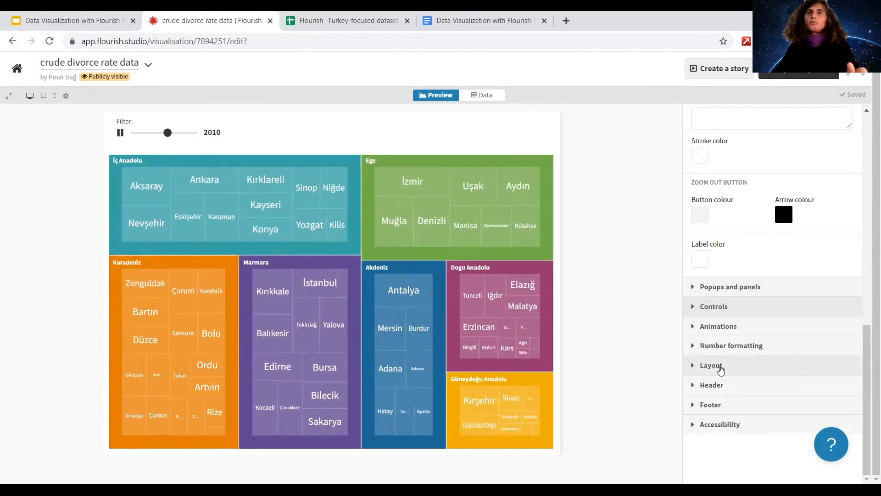
{"action": "left_click", "coordinate": [723, 366]}
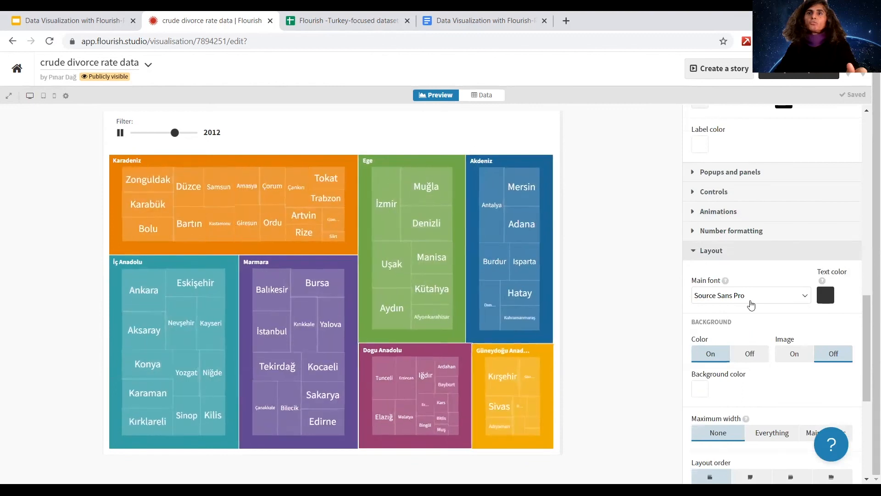
{"action": "scroll", "coordinate": [751, 302], "scroll_direction": "down", "scroll_amount": 4}
{"action": "scroll", "coordinate": [753, 313], "scroll_direction": "down", "scroll_amount": 2}
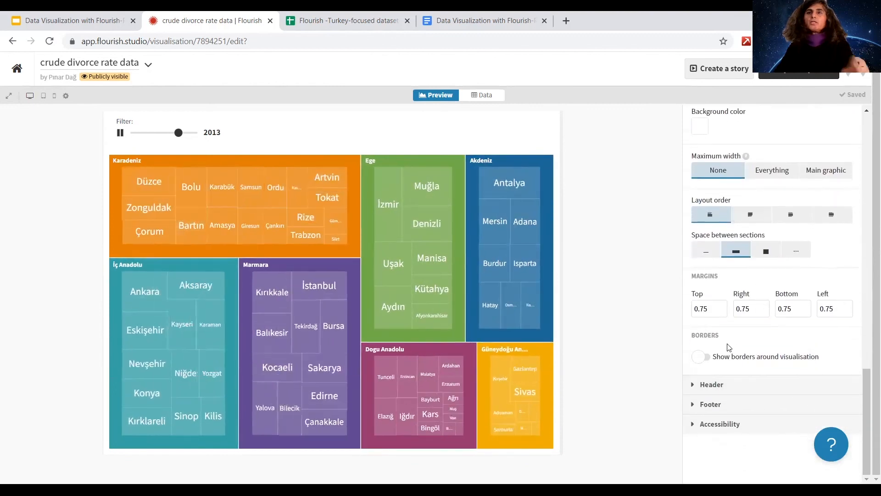
Enter "Crude divorce rate data" as the visualisation's title in the header settings.
{"action": "left_click", "coordinate": [729, 386]}
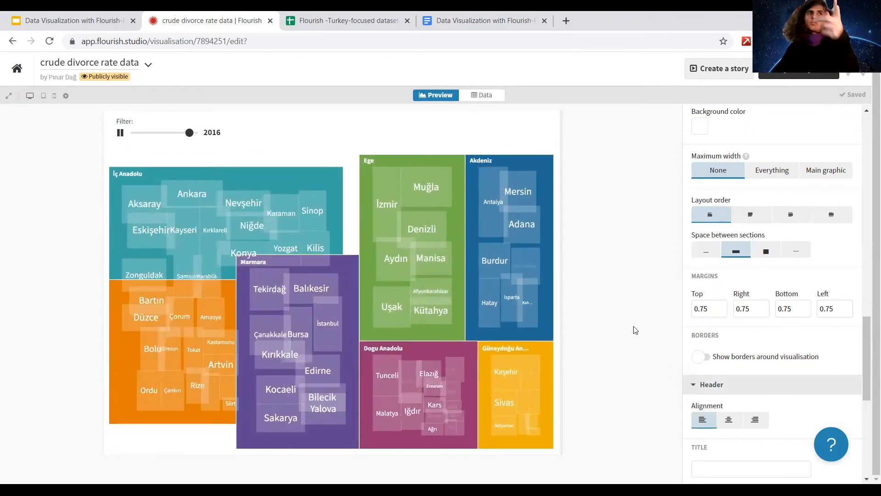
{"action": "scroll", "coordinate": [787, 348], "scroll_direction": "down", "scroll_amount": 2}
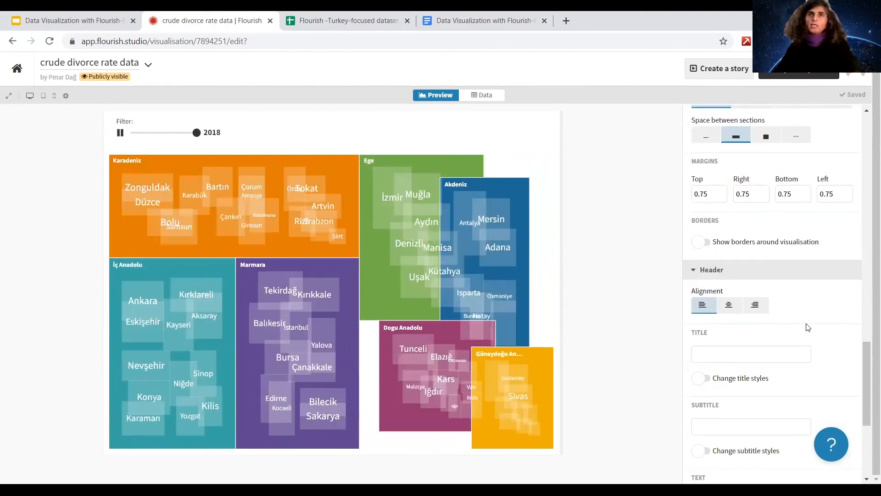
{"action": "scroll", "coordinate": [820, 323], "scroll_direction": "down", "scroll_amount": 2}
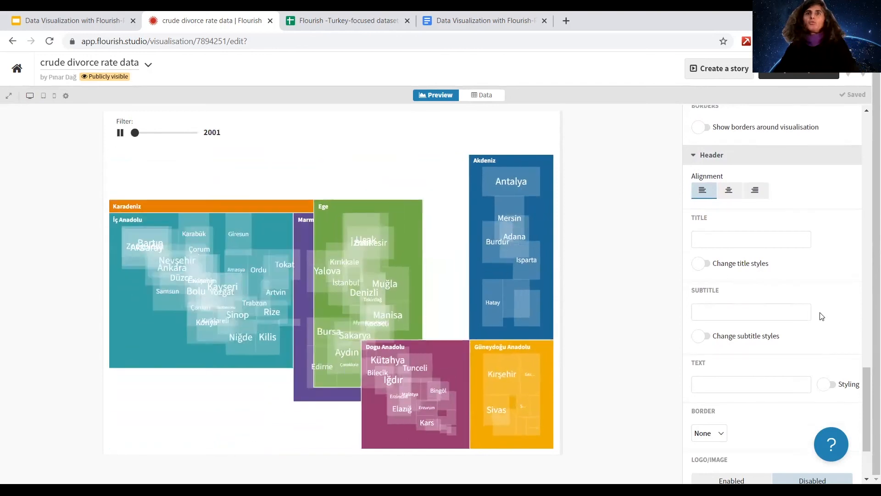
{"action": "scroll", "coordinate": [823, 316], "scroll_direction": "down", "scroll_amount": 2}
{"action": "scroll", "coordinate": [812, 322], "scroll_direction": "up", "scroll_amount": 3}
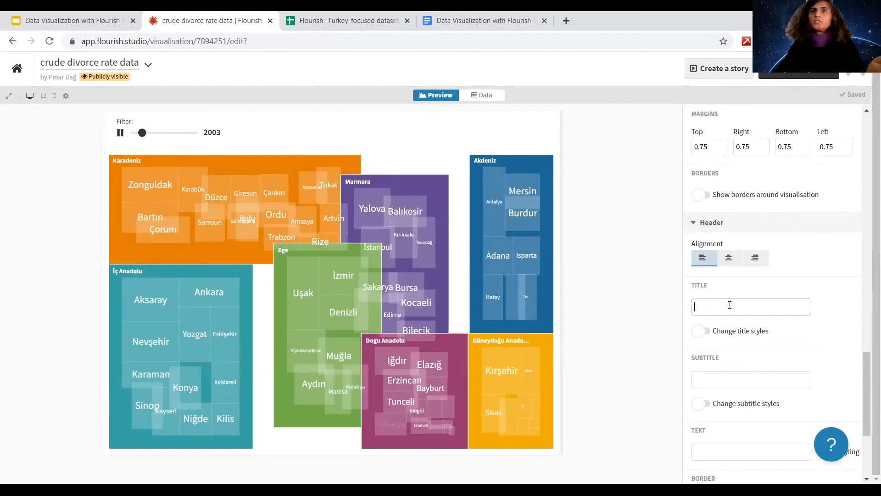
{"action": "left_click", "coordinate": [733, 306]}
{"action": "type", "text": "crude divorce rate data"}
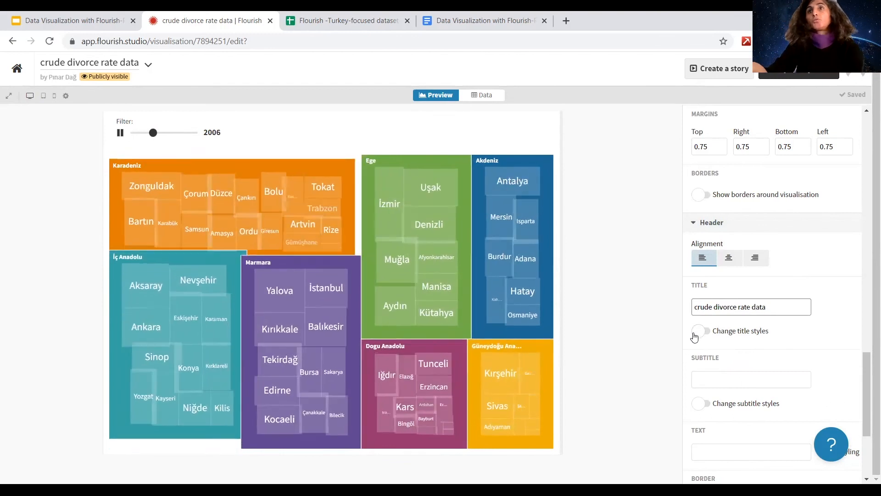
{"action": "key", "text": "BackSpace"}
{"action": "type", "text": "C"}
Replace the final word of the title so that it reads "Crude divorce rate in Turkey".
{"action": "key", "text": "Right"}
{"action": "key", "text": "Right"}
{"action": "key", "text": "Right"}
{"action": "key", "text": "Right"}
{"action": "key", "text": "Right"}
{"action": "key", "text": "Right"}
{"action": "key", "text": "Right"}
{"action": "key", "text": "Right"}
{"action": "key", "text": "Right"}
{"action": "key", "text": "Right"}
{"action": "key", "text": "Right"}
{"action": "key", "text": "Right"}
{"action": "key", "text": "Right"}
{"action": "key", "text": "Right"}
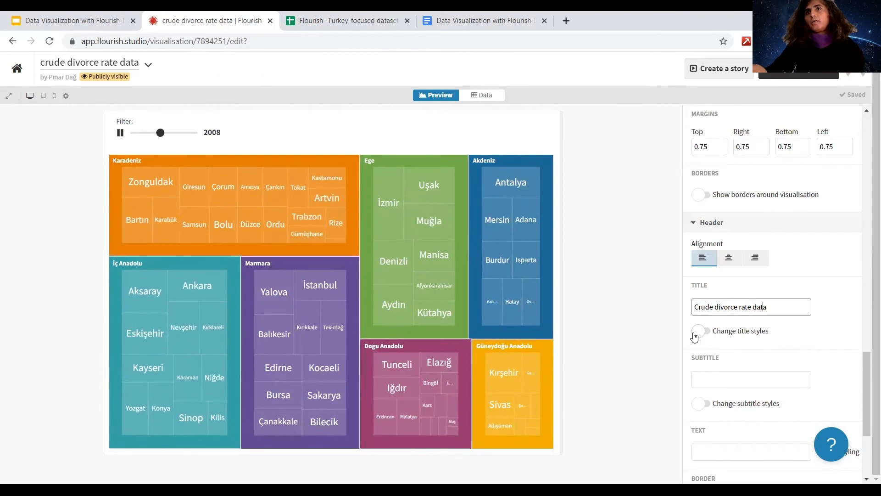
{"action": "key", "text": "Right"}
{"action": "key", "text": "BackSpace"}
{"action": "key", "text": "BackSpace"}
{"action": "key", "text": "BackSpace"}
{"action": "key", "text": "BackSpace"}
{"action": "type", "text": "İN"}
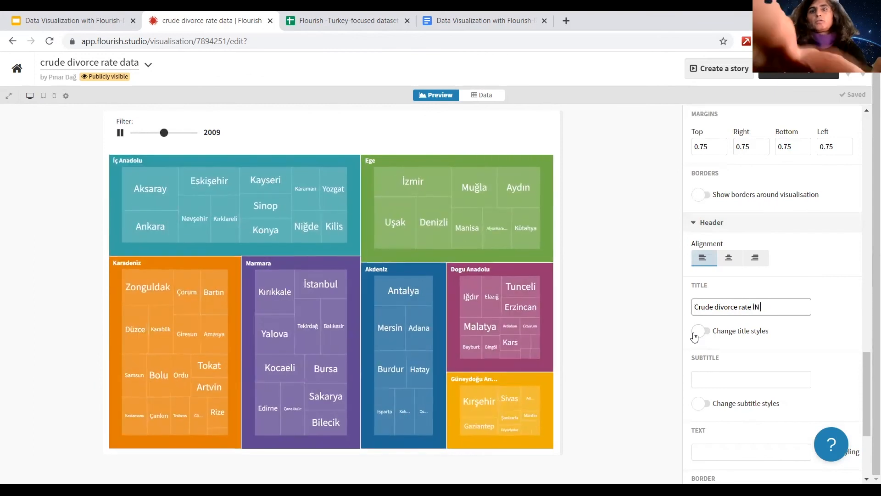
{"action": "type", "text": " tURK"}
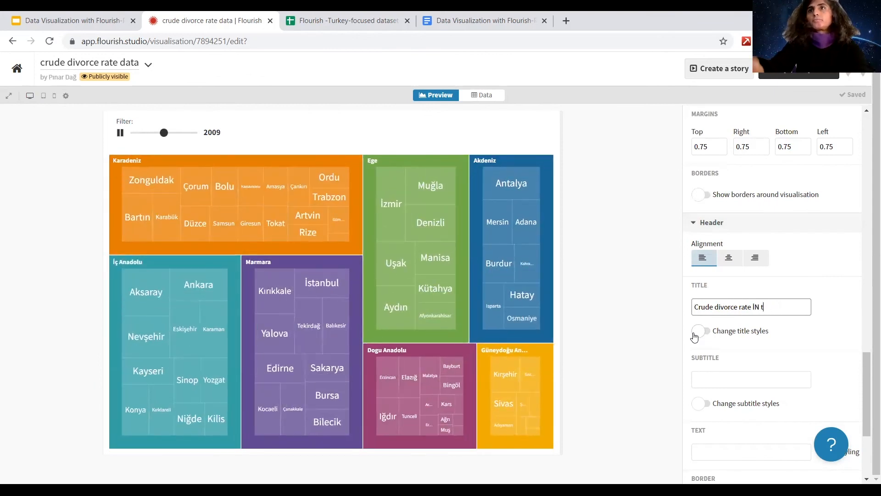
{"action": "key", "text": "BackSpace"}
{"action": "key", "text": "BackSpace"}
{"action": "key", "text": "BackSpace"}
{"action": "key", "text": "BackSpace"}
{"action": "type", "text": "i"}
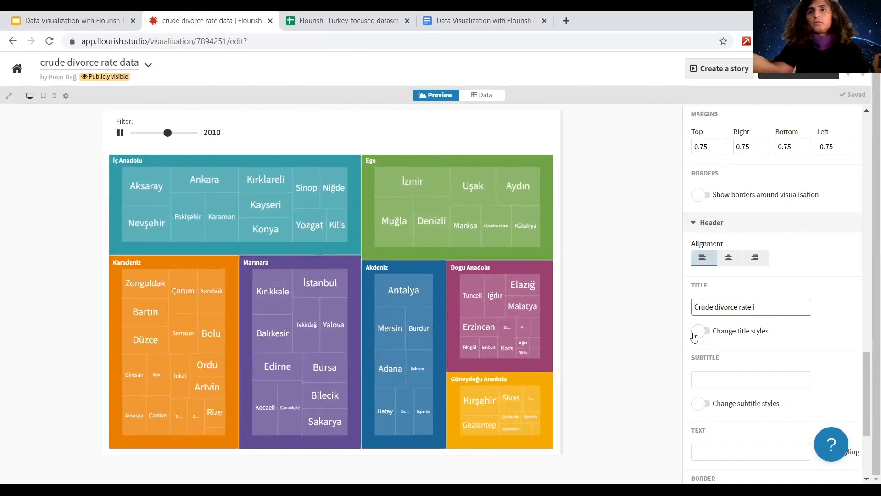
{"action": "type", "text": "n Turkey"}
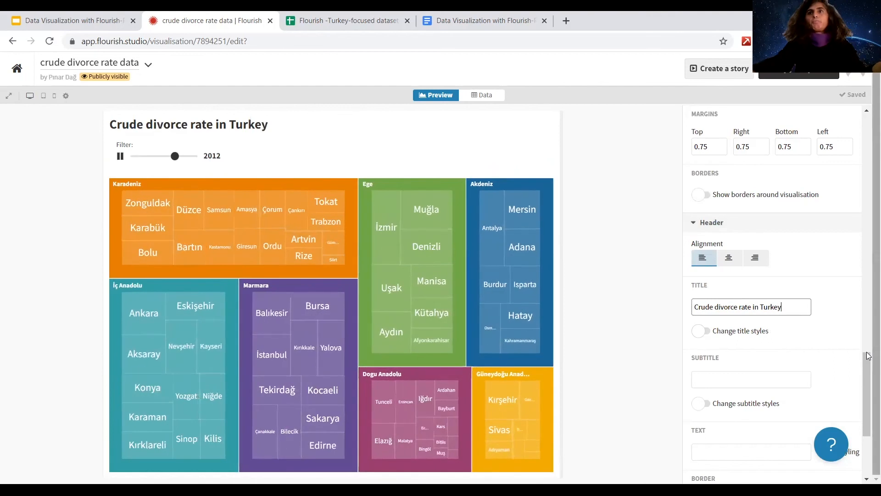
Enable custom title styles, try the large title size, and switch to the custom size of 1.6.
{"action": "left_click", "coordinate": [720, 334]}
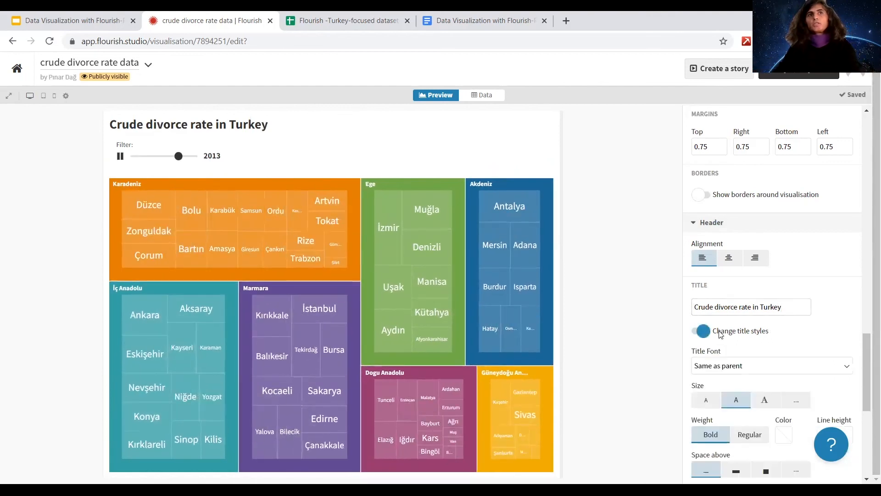
{"action": "left_click", "coordinate": [762, 399]}
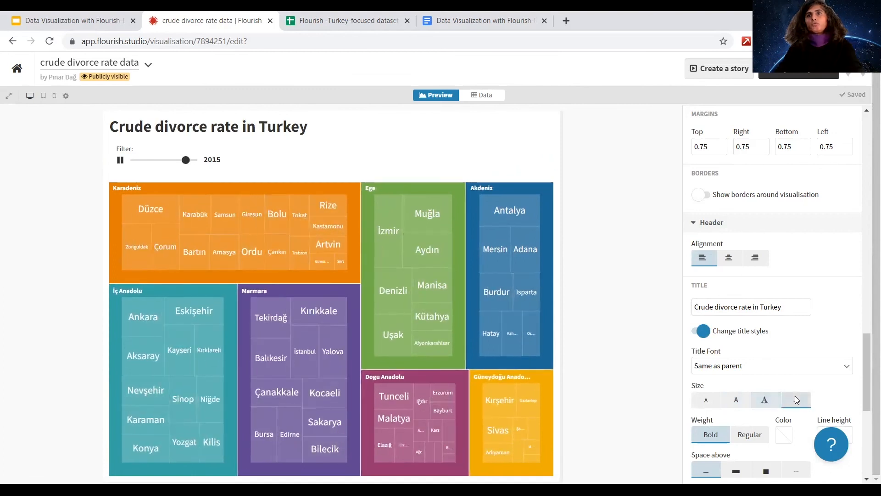
{"action": "left_click", "coordinate": [796, 399]}
{"action": "scroll", "coordinate": [781, 378], "scroll_direction": "down", "scroll_amount": 3}
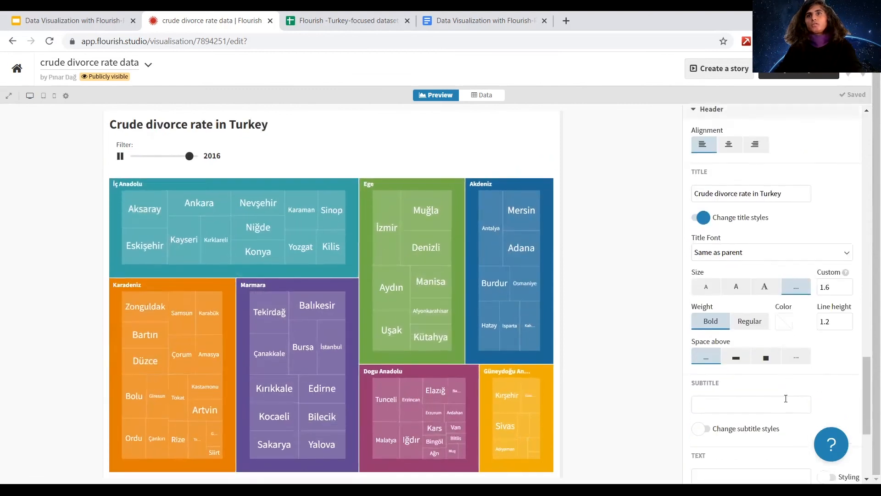
Try the regular title weight, restore bold, and apply the large spacing above the title.
{"action": "left_click", "coordinate": [751, 320]}
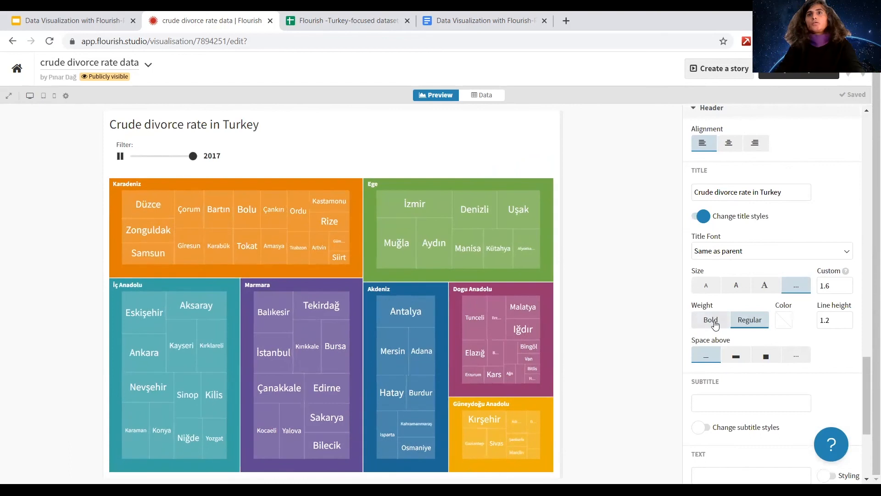
{"action": "left_click", "coordinate": [711, 321]}
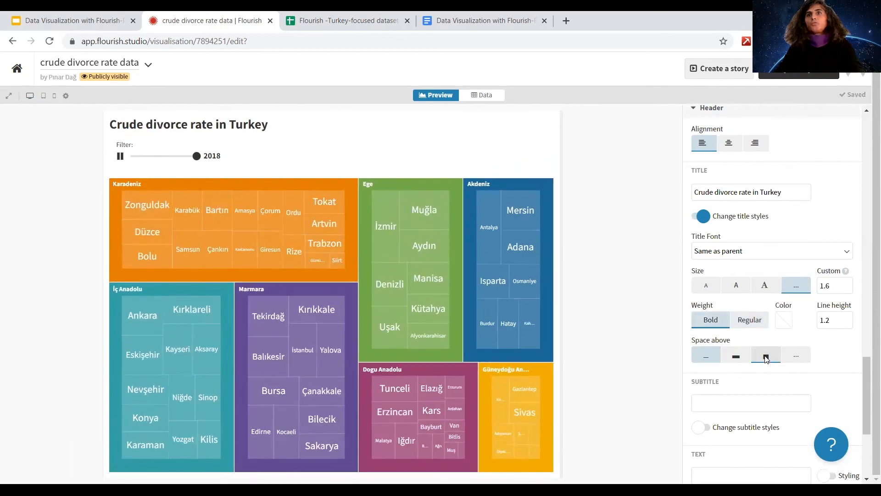
{"action": "left_click", "coordinate": [766, 357]}
{"action": "scroll", "coordinate": [764, 354], "scroll_direction": "down", "scroll_amount": 1}
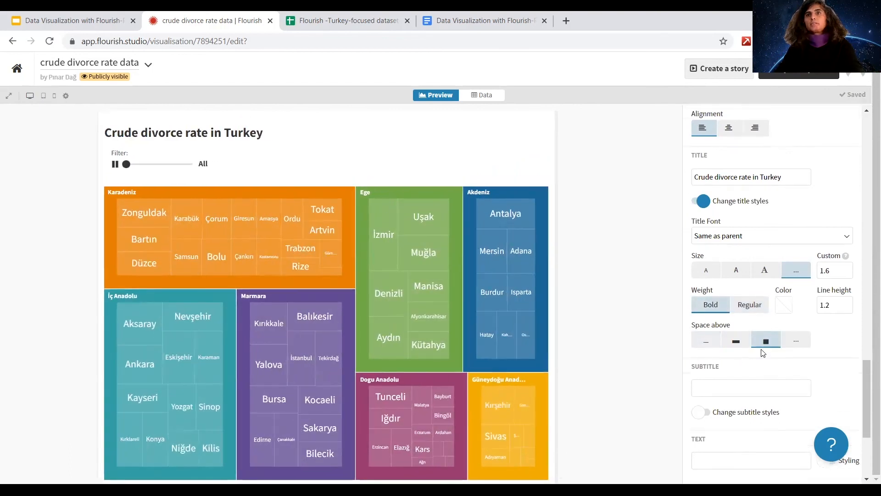
Add the subtitle "crude divorce rate data" and view the subtitle style options, leaving them switched off.
{"action": "scroll", "coordinate": [763, 353], "scroll_direction": "down", "scroll_amount": 2}
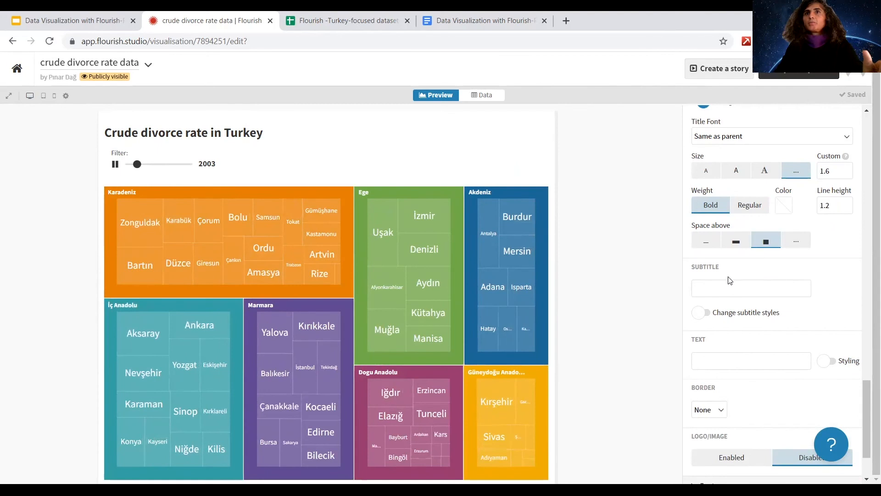
{"action": "left_click", "coordinate": [727, 314]}
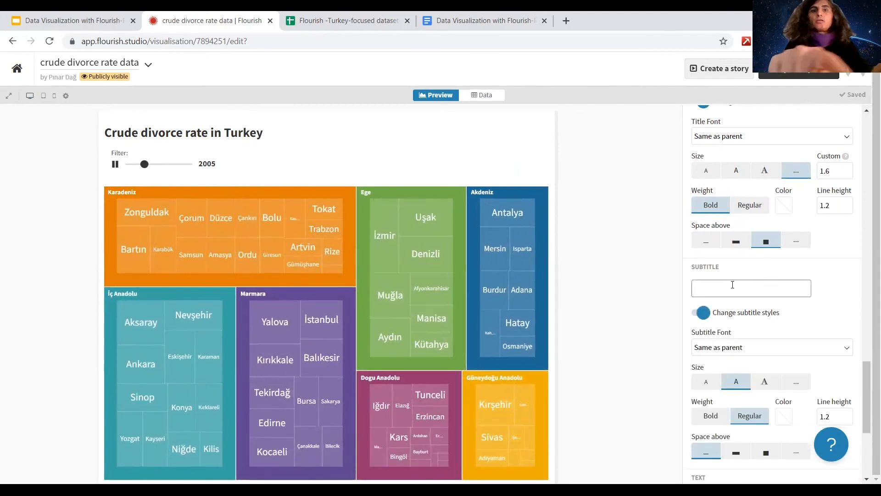
{"action": "left_click", "coordinate": [746, 312]}
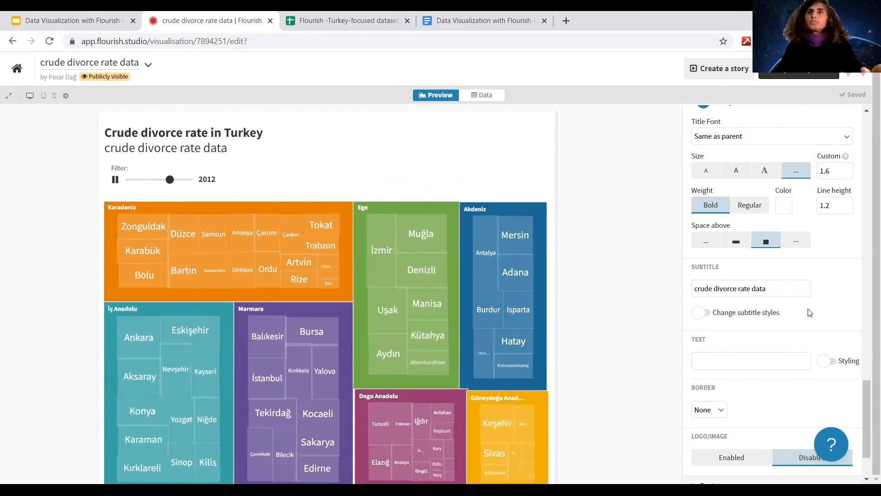
Examine the header's text, border and logo options and the footer's source, note and logo settings, and return to the treemap settings.
{"action": "scroll", "coordinate": [786, 317], "scroll_direction": "down", "scroll_amount": 1}
{"action": "scroll", "coordinate": [785, 317], "scroll_direction": "down", "scroll_amount": 1}
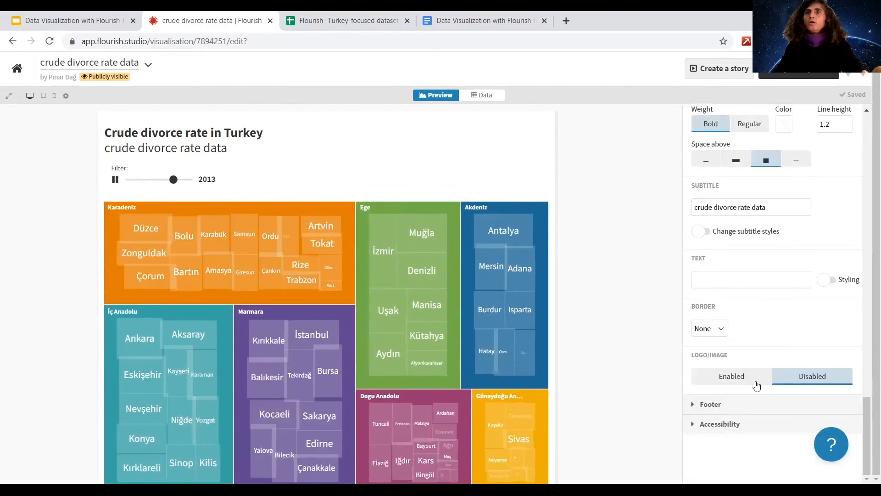
{"action": "left_click", "coordinate": [716, 405]}
{"action": "scroll", "coordinate": [781, 350], "scroll_direction": "down", "scroll_amount": 3}
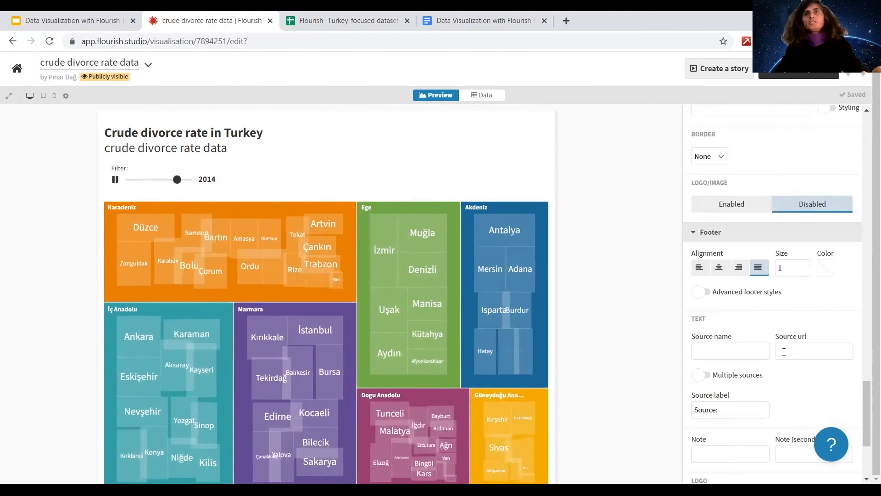
{"action": "left_click", "coordinate": [721, 345]}
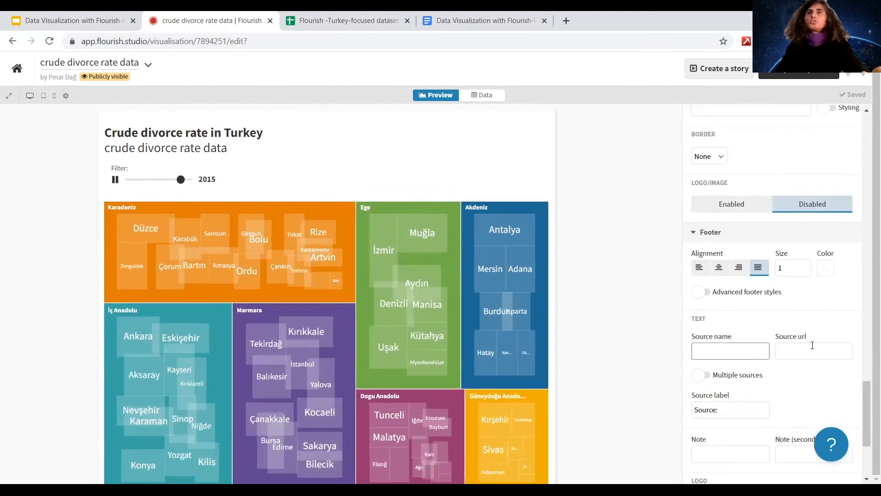
{"action": "scroll", "coordinate": [780, 321], "scroll_direction": "down", "scroll_amount": 2}
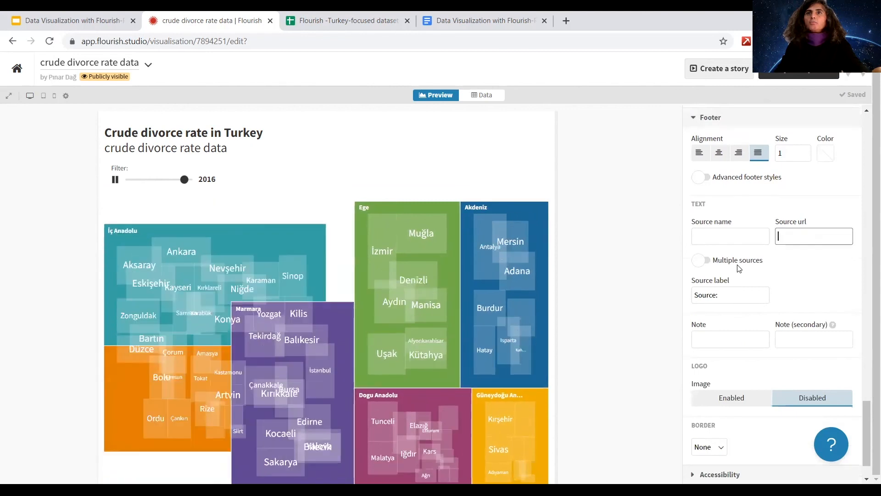
{"action": "left_click", "coordinate": [734, 335]}
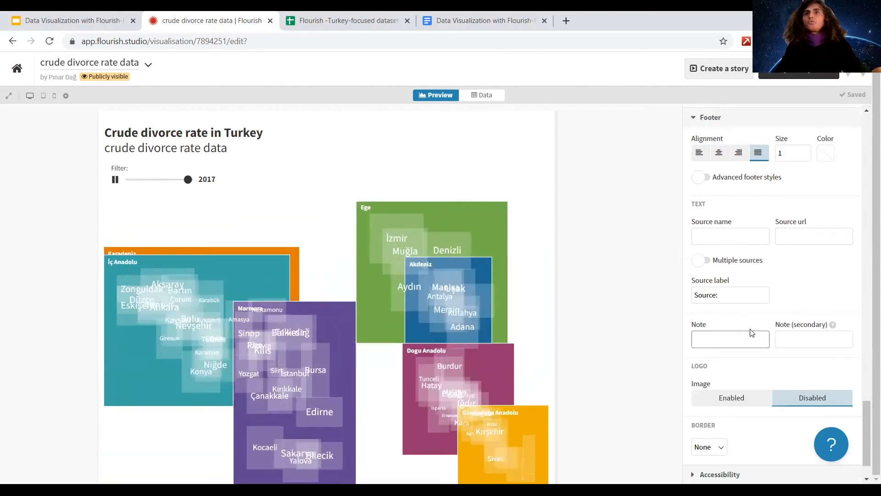
{"action": "scroll", "coordinate": [771, 382], "scroll_direction": "down", "scroll_amount": 1}
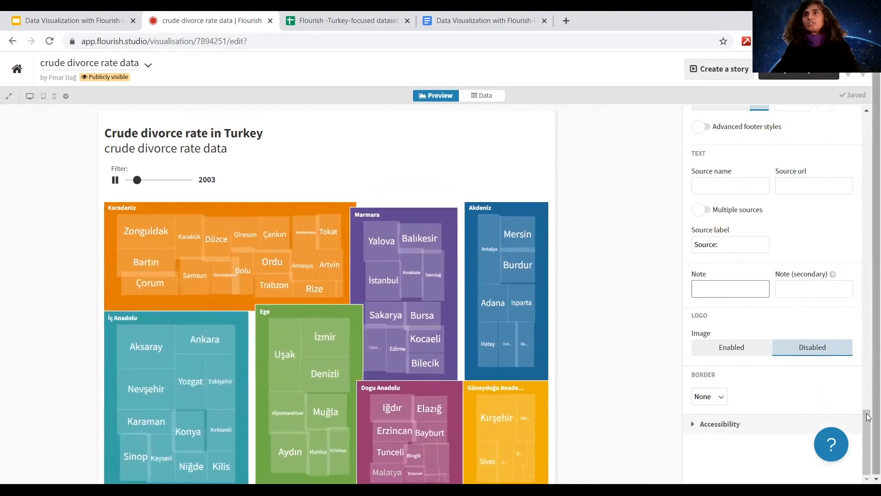
{"action": "left_click_drag", "start_coordinate": [867, 413], "coordinate": [869, 91]}
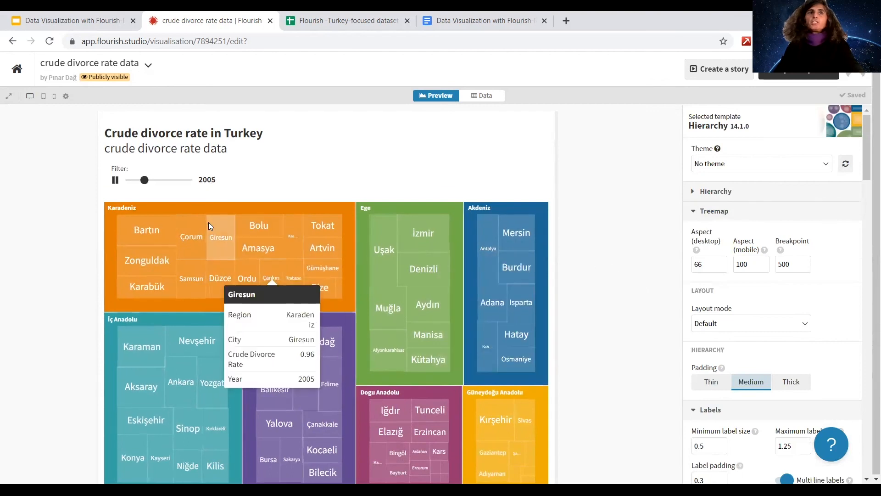
Publish the crude divorce rate treemap and open its public page.
{"action": "left_click", "coordinate": [759, 212]}
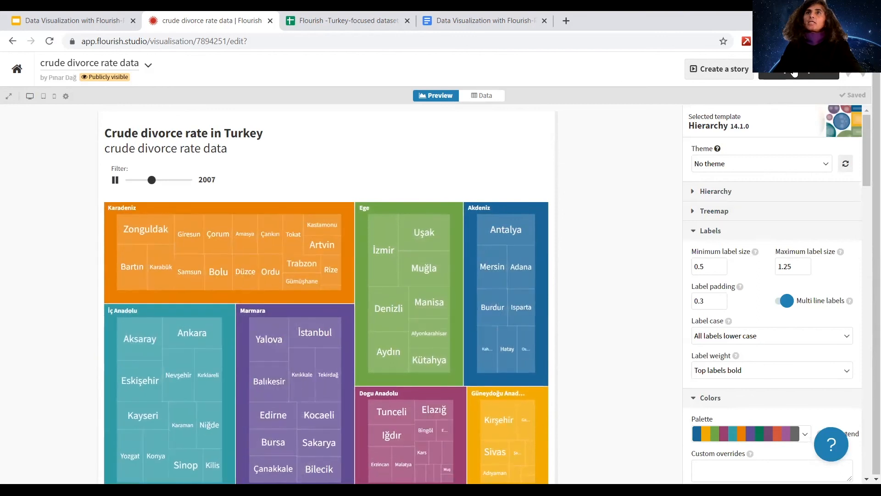
{"action": "left_click", "coordinate": [794, 73]}
{"action": "left_click", "coordinate": [709, 134]}
{"action": "left_click", "coordinate": [395, 307]}
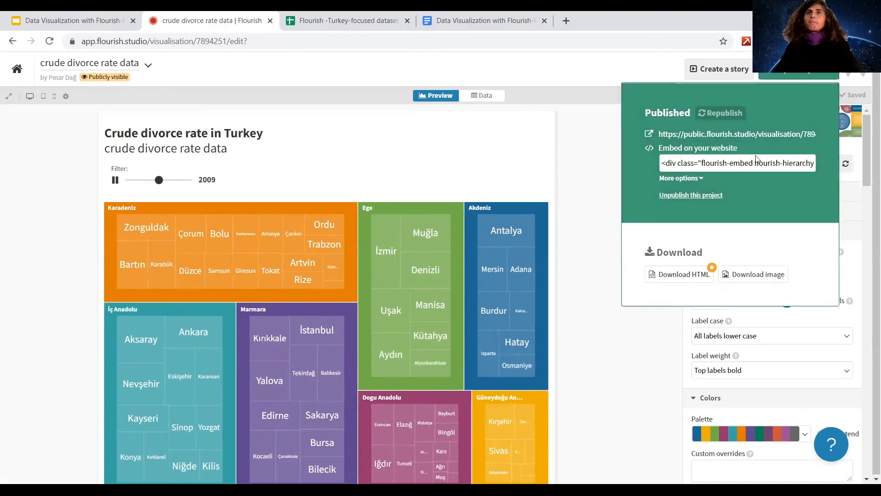
{"action": "left_click", "coordinate": [744, 134]}
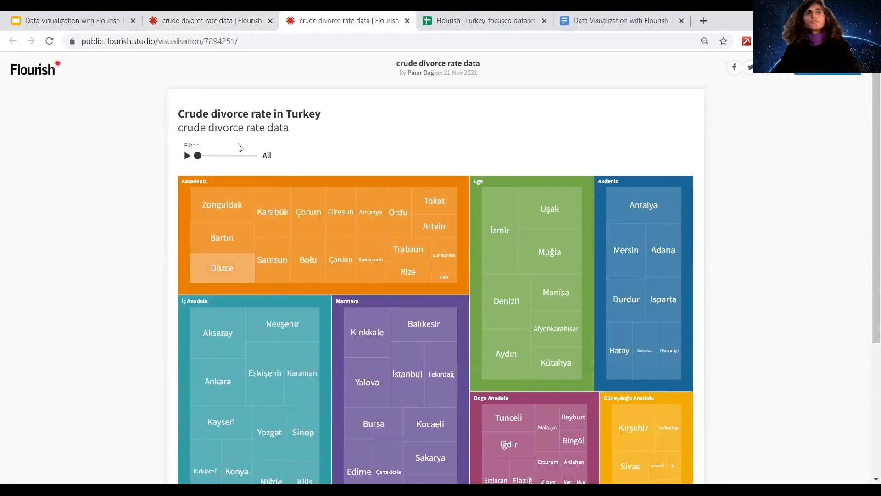
Examine the published treemap and its city popup while the year filter animates.
{"action": "scroll", "coordinate": [757, 247], "scroll_direction": "down", "scroll_amount": 3}
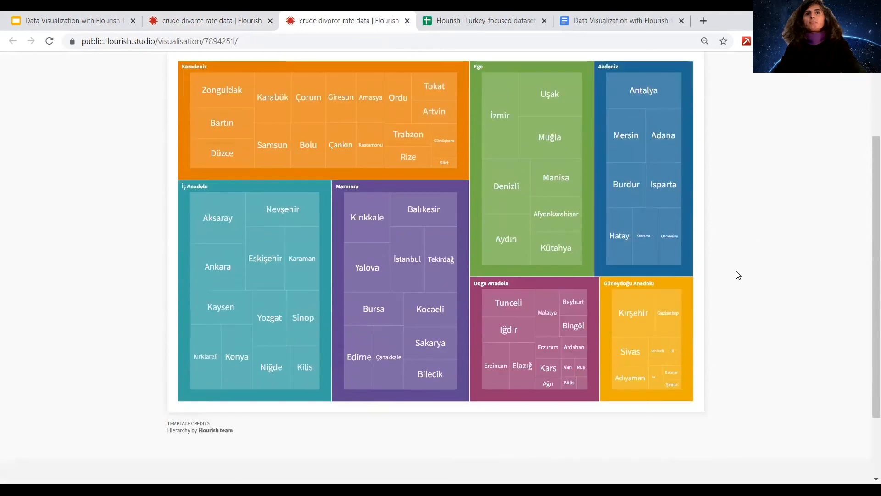
{"action": "mouse_move", "coordinate": [373, 275]}
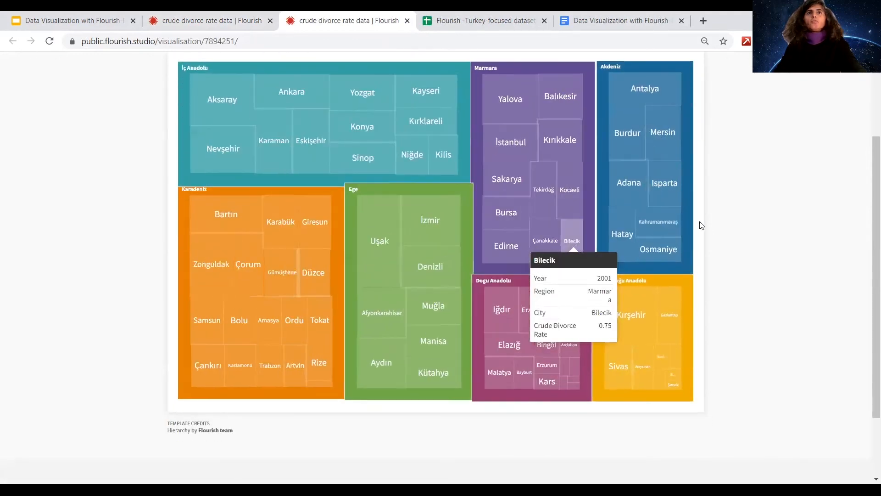
{"action": "scroll", "coordinate": [701, 225], "scroll_direction": "up", "scroll_amount": 1}
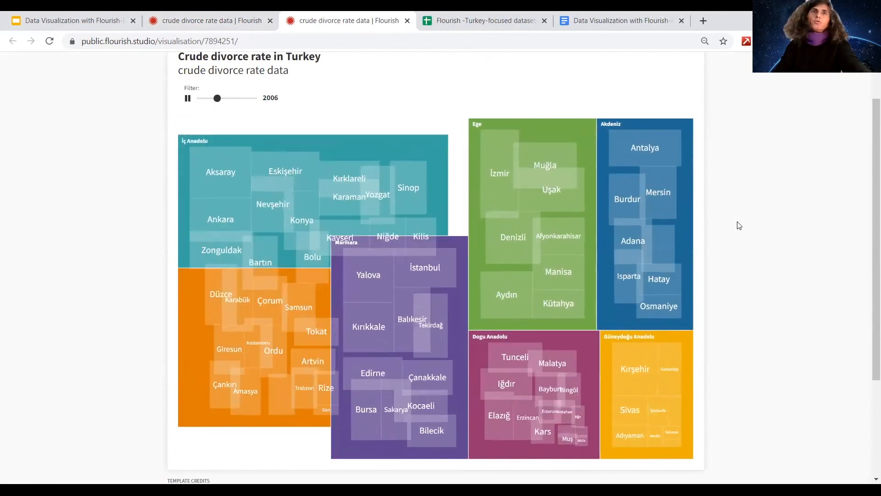
Switch to the Google Slides presentation and go through the Flourish slides to the "Map: the world" slide.
{"action": "left_click", "coordinate": [69, 20]}
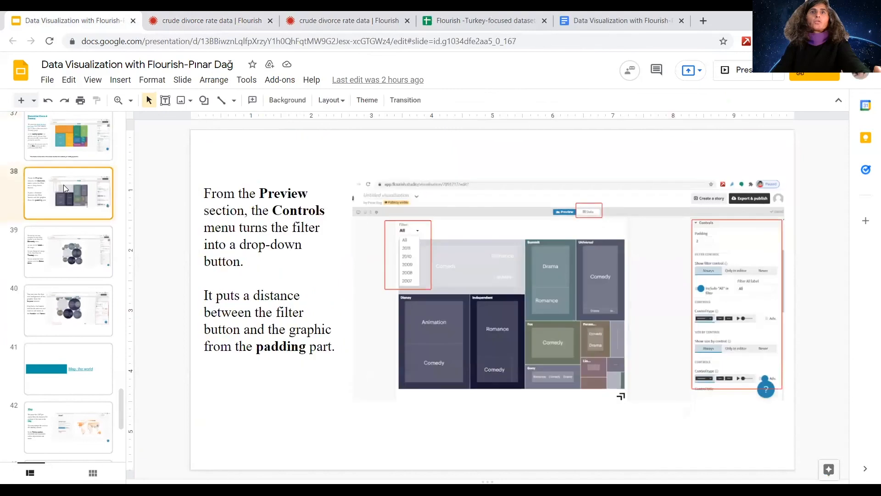
{"action": "left_click", "coordinate": [63, 248]}
{"action": "left_click", "coordinate": [71, 312]}
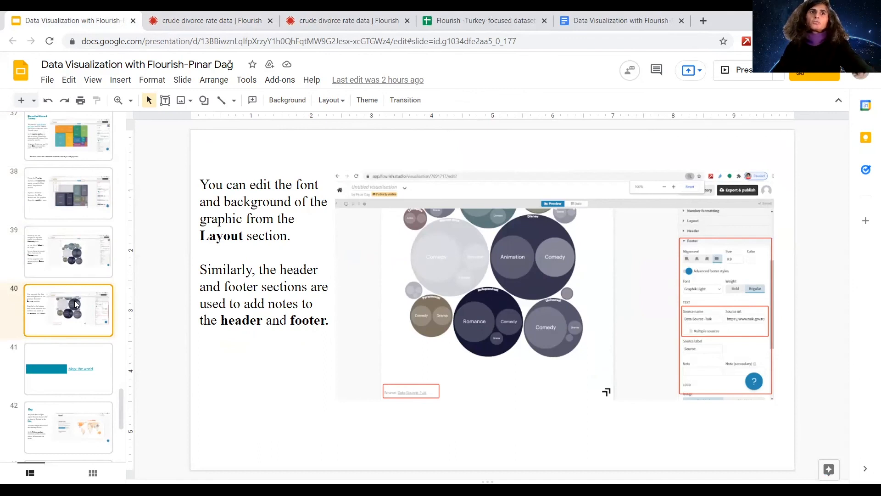
{"action": "scroll", "coordinate": [76, 303], "scroll_direction": "down", "scroll_amount": 3}
{"action": "left_click", "coordinate": [78, 250]}
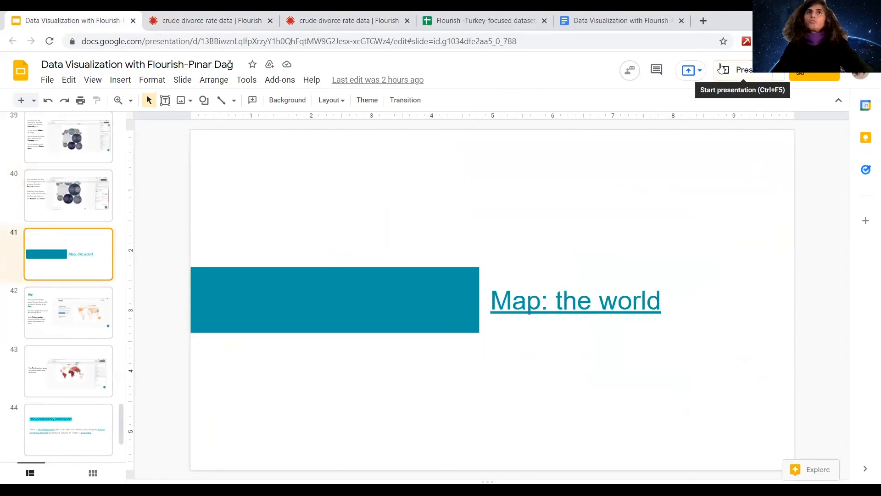
Close the published treemap page and return from the Flourish editor to the projects overview.
{"action": "left_click", "coordinate": [410, 22]}
{"action": "left_click", "coordinate": [274, 26]}
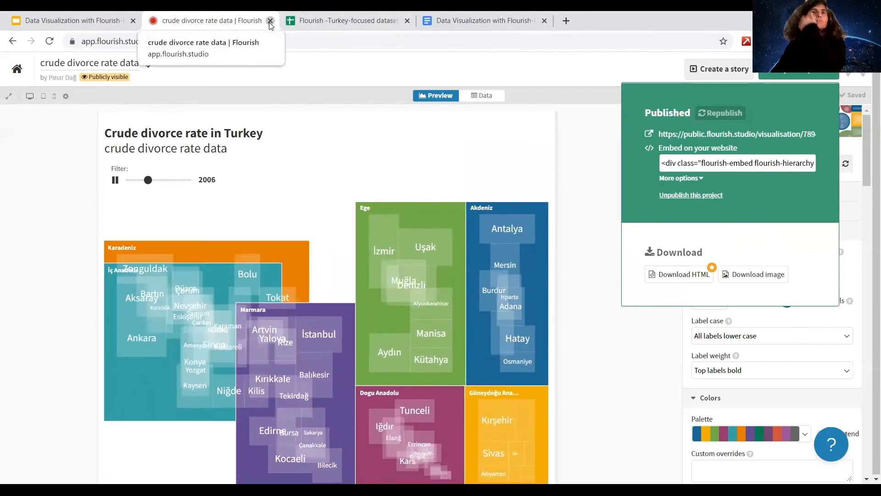
{"action": "left_click", "coordinate": [16, 74]}
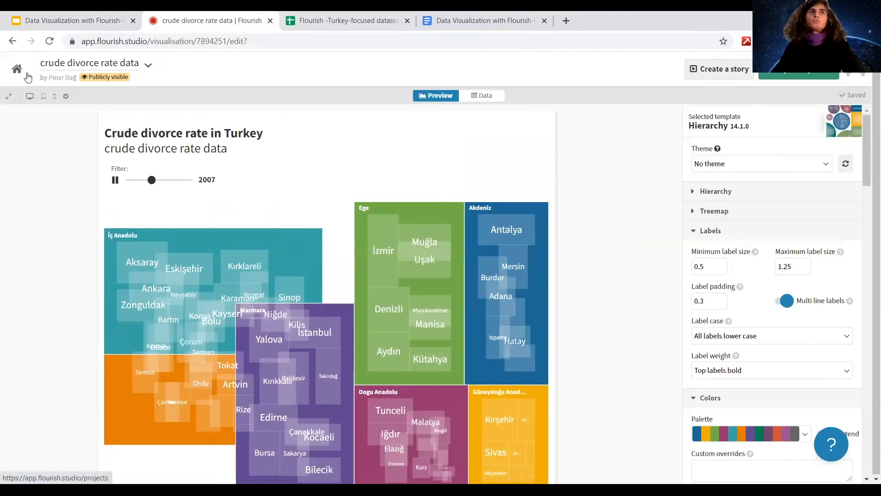
{"action": "left_click", "coordinate": [18, 69]}
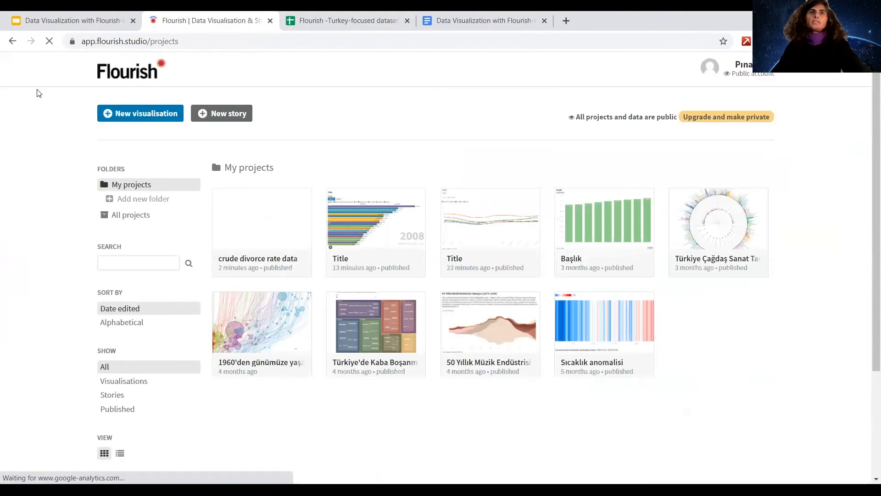
Open the "Map: the world" template from its link in the slides and create a visualisation from it.
{"action": "left_click", "coordinate": [45, 20]}
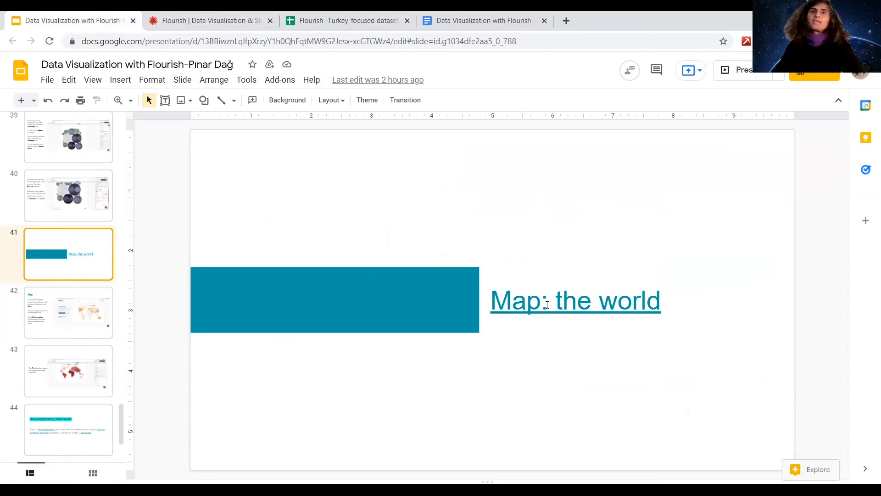
{"action": "left_click", "coordinate": [546, 304]}
{"action": "left_click", "coordinate": [569, 338]}
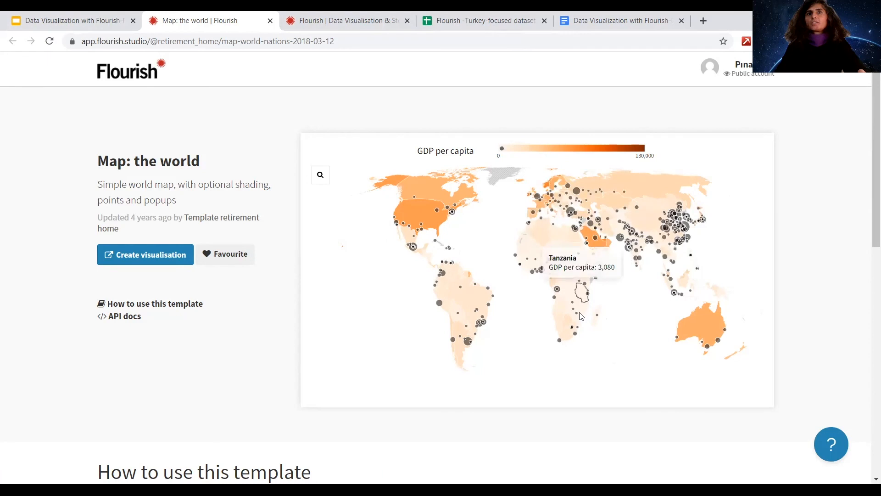
{"action": "left_click", "coordinate": [138, 259]}
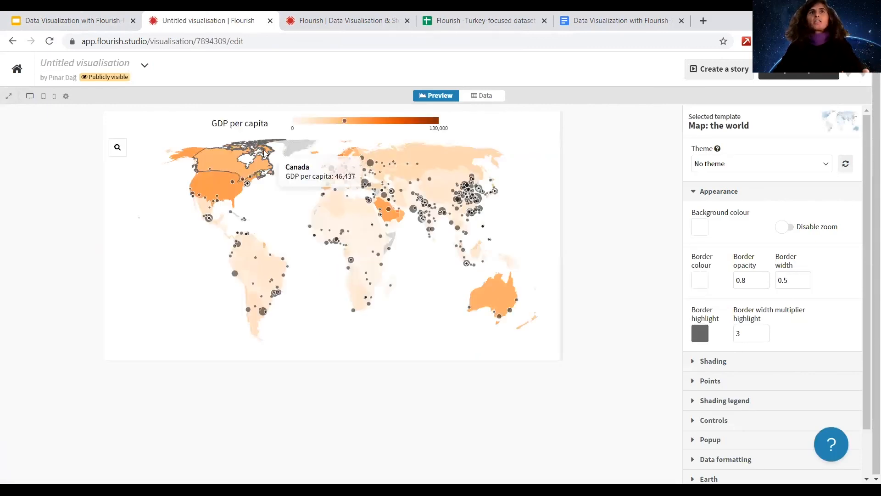
Rename the untitled visualisation "GDP per capita" by copying the text of the map's legend title.
{"action": "left_click_drag", "start_coordinate": [211, 126], "coordinate": [269, 126]}
{"action": "key", "text": "ctrl+c"}
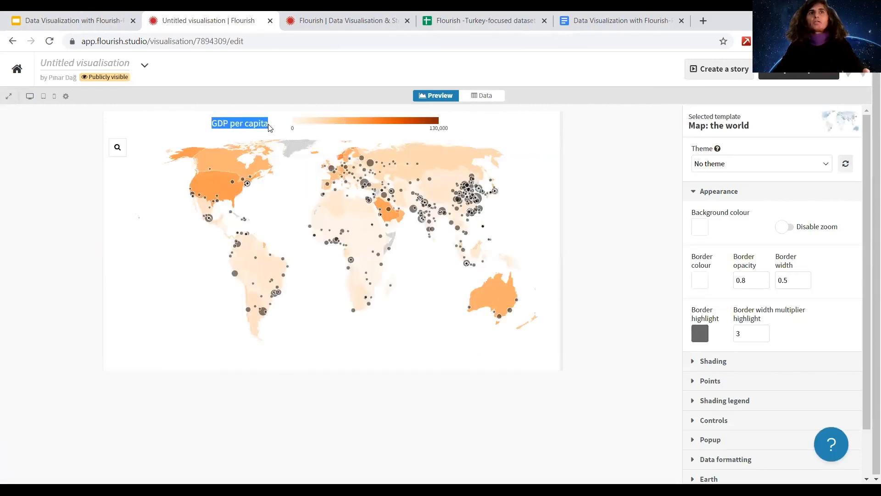
{"action": "double_click", "coordinate": [165, 104]}
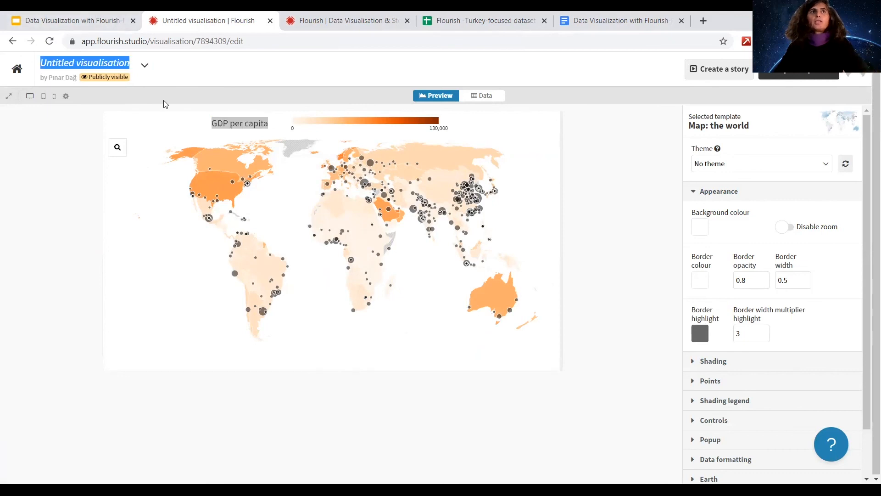
{"action": "key", "text": "ctrl+v"}
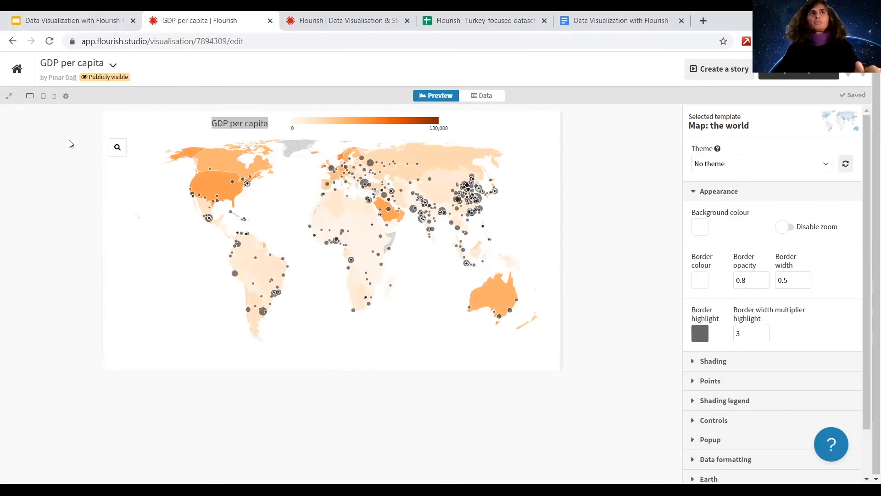
Preview the map at tablet width, available width and custom size, ending at tablet width.
{"action": "left_click", "coordinate": [44, 95]}
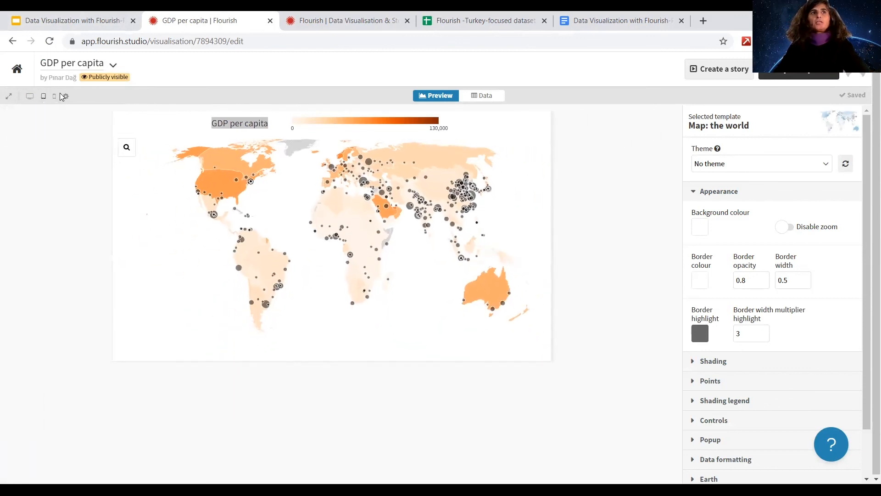
{"action": "left_click", "coordinate": [32, 97]}
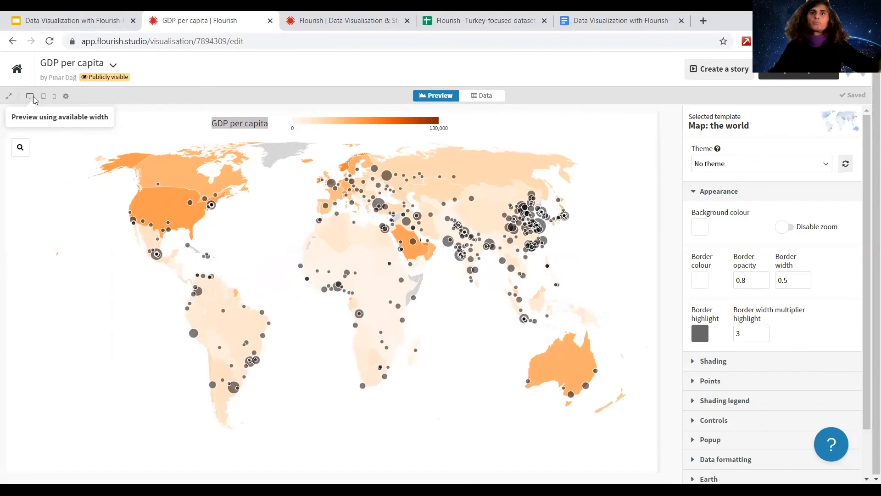
{"action": "left_click", "coordinate": [65, 96]}
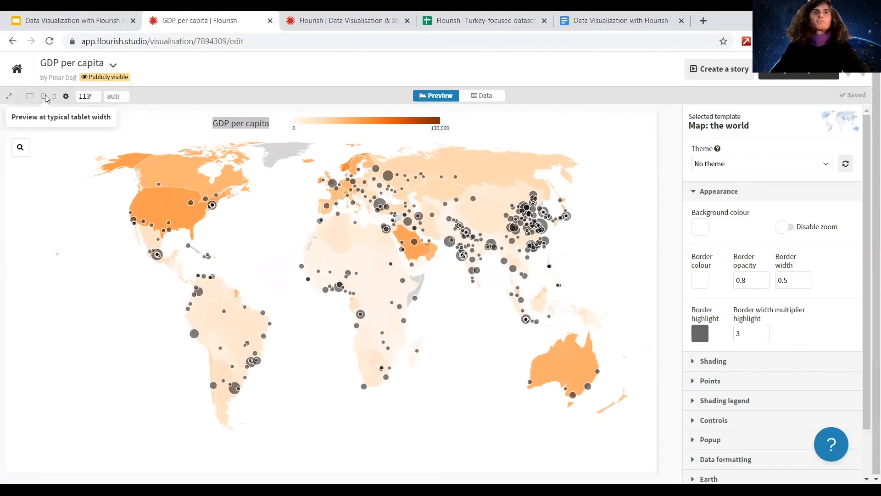
{"action": "left_click", "coordinate": [45, 97]}
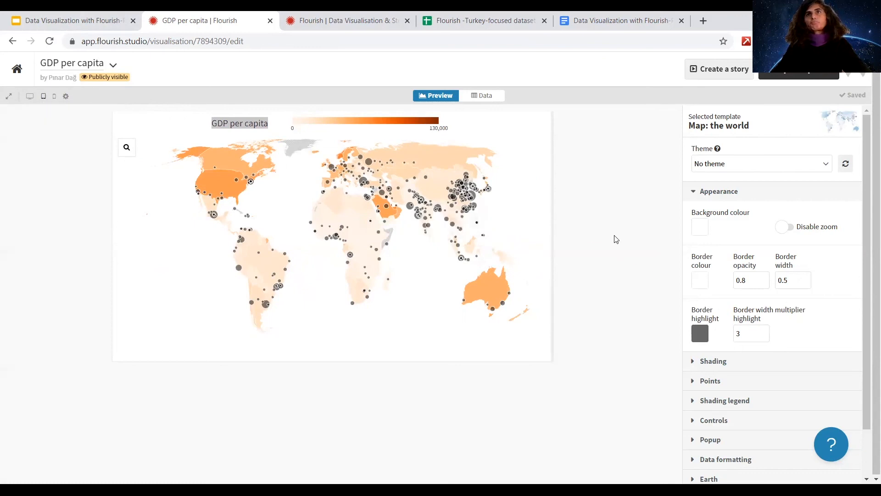
Try a grey map background of RGB 156, 145, 145 and replace it with a very pale, near-white tint.
{"action": "left_click", "coordinate": [704, 229]}
{"action": "left_click", "coordinate": [599, 344]}
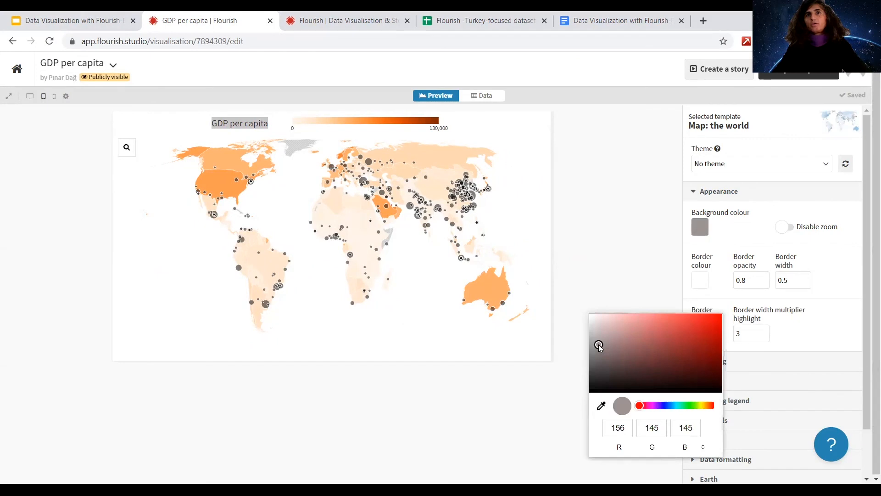
{"action": "left_click", "coordinate": [741, 231]}
{"action": "left_click", "coordinate": [702, 227]}
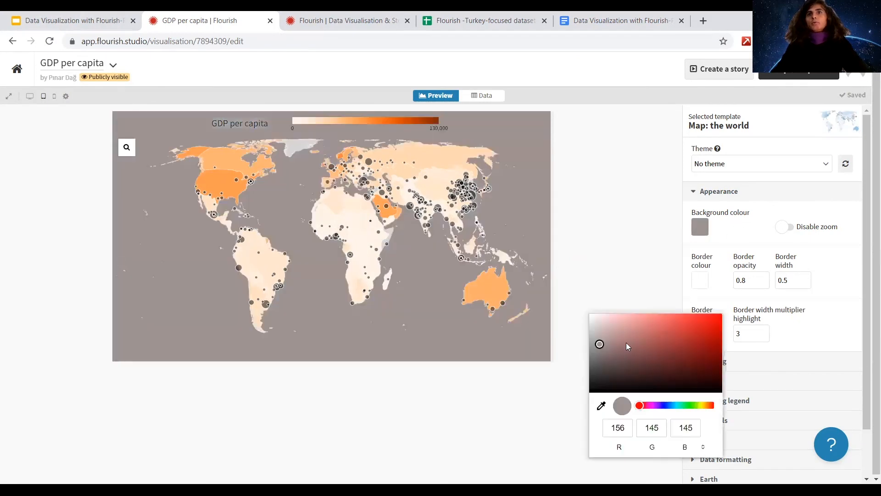
{"action": "left_click", "coordinate": [595, 322]}
{"action": "left_click", "coordinate": [608, 220]}
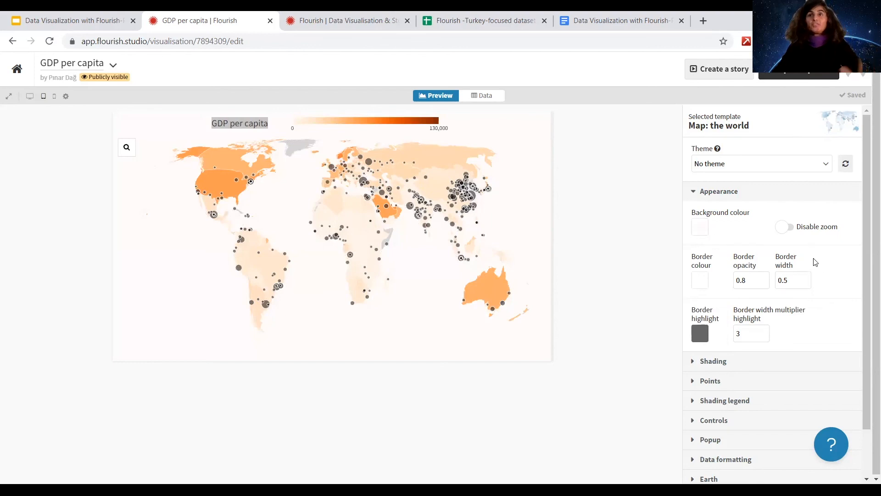
Set the land shading to a diverging colour scale with the BrBG palette.
{"action": "left_click", "coordinate": [719, 197]}
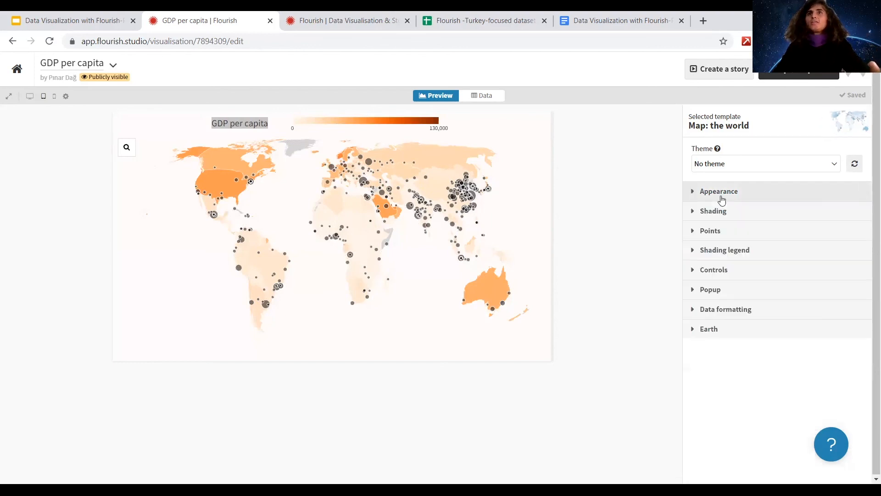
{"action": "left_click", "coordinate": [725, 212]}
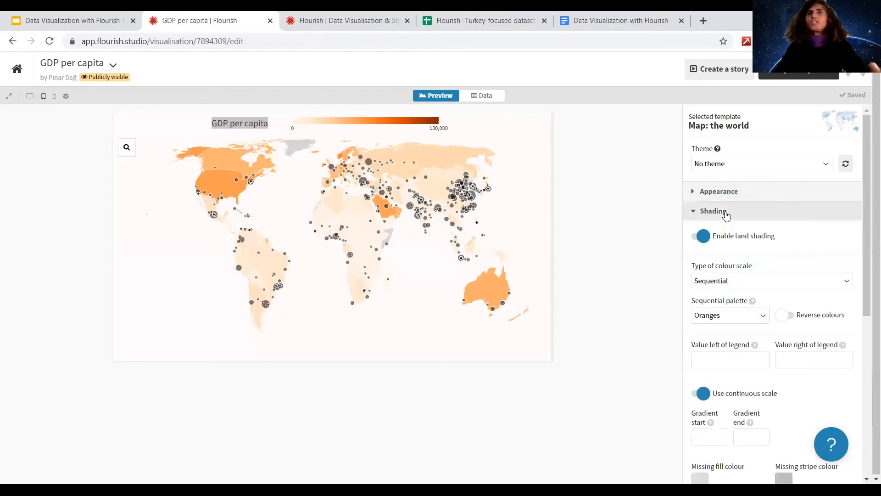
{"action": "left_click", "coordinate": [837, 282]}
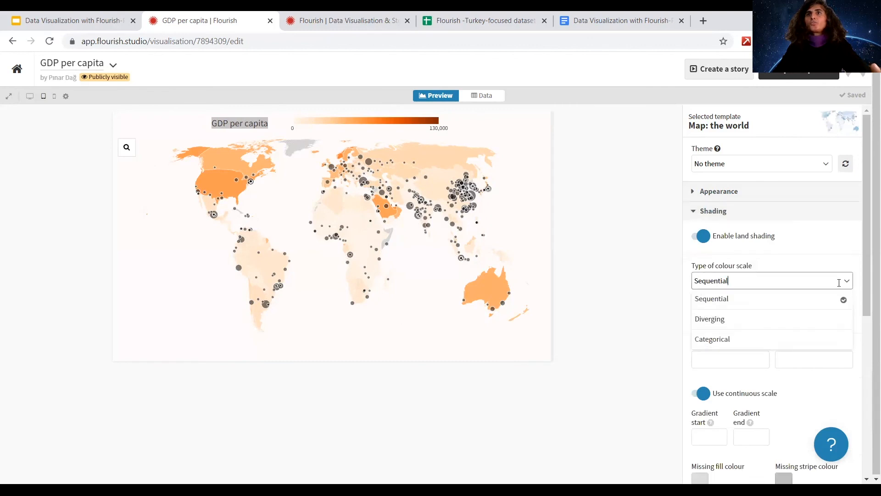
{"action": "left_click", "coordinate": [719, 322]}
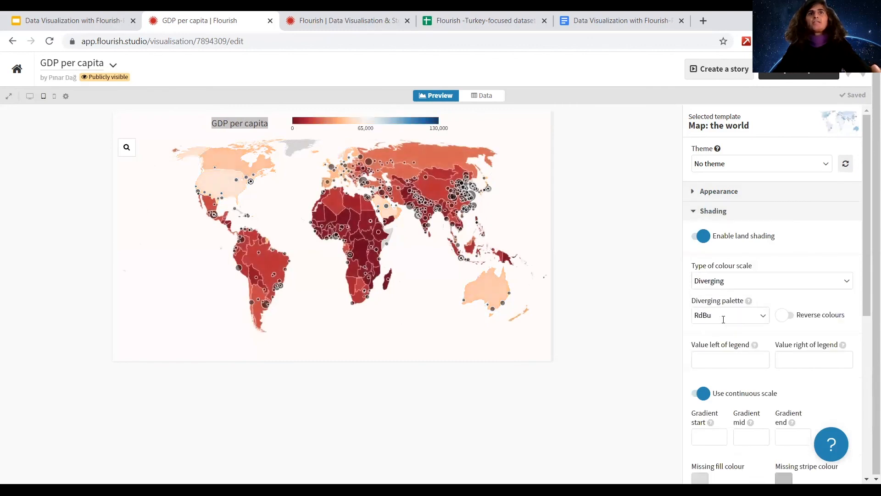
{"action": "left_click", "coordinate": [763, 316]}
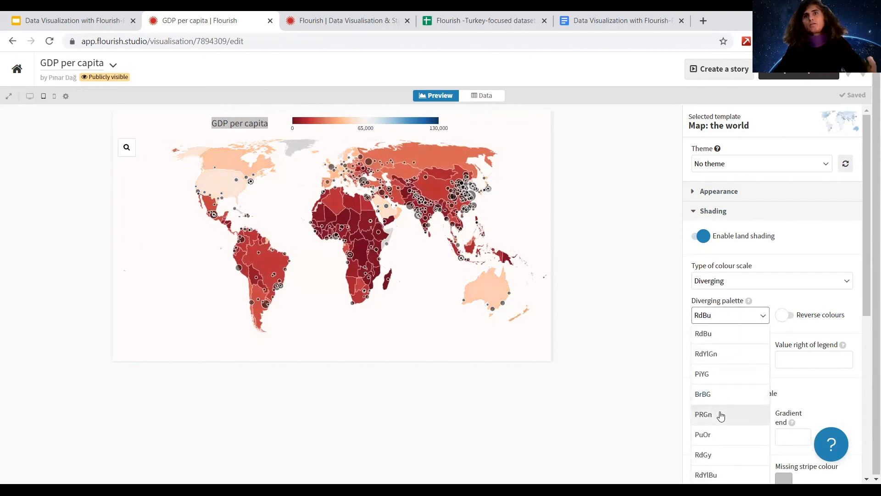
{"action": "left_click", "coordinate": [718, 400]}
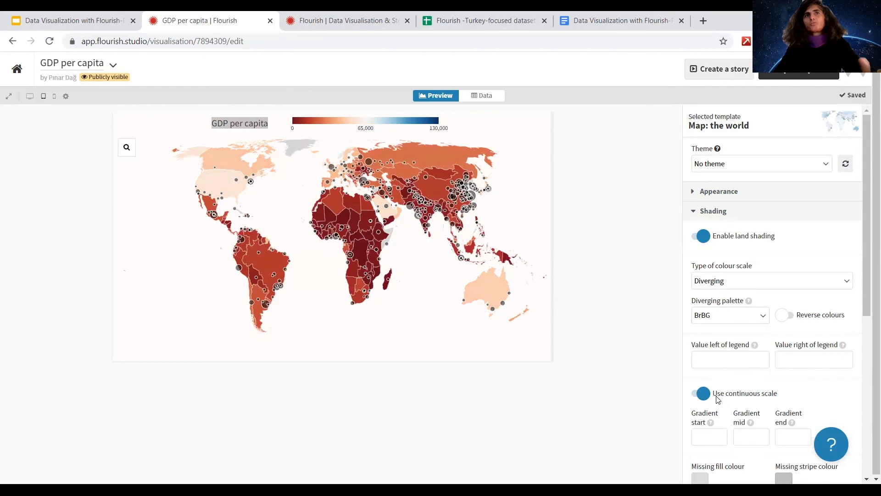
Try reversing the diverging colours, restore their order, and look over the remaining shading options before closing them.
{"action": "left_click", "coordinate": [815, 318]}
{"action": "left_click", "coordinate": [816, 318]}
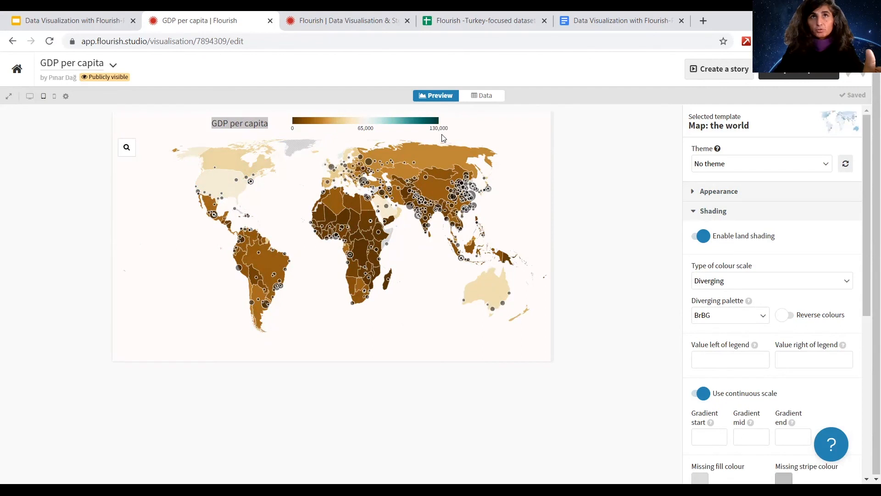
{"action": "left_click", "coordinate": [715, 359]}
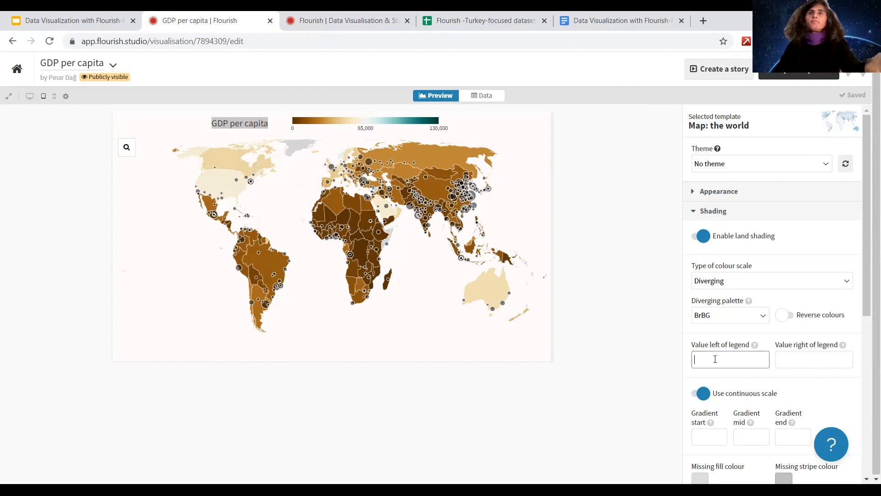
{"action": "scroll", "coordinate": [786, 252], "scroll_direction": "down", "scroll_amount": 1}
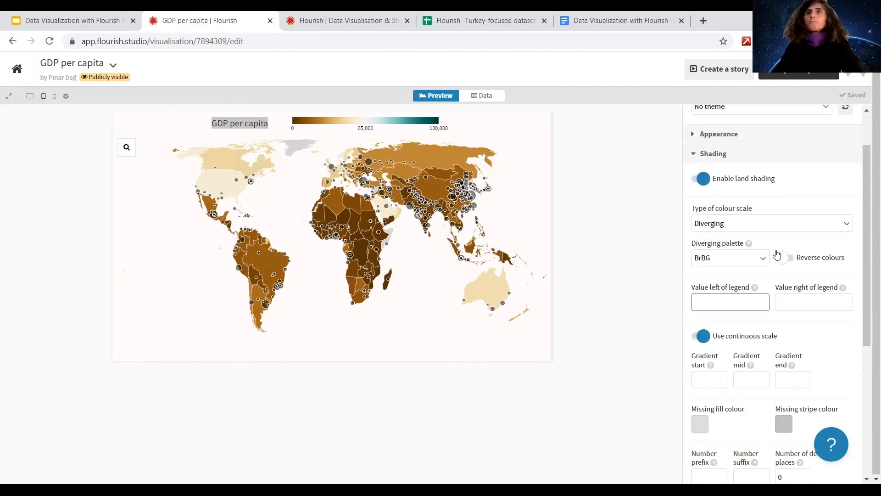
{"action": "left_click", "coordinate": [737, 152]}
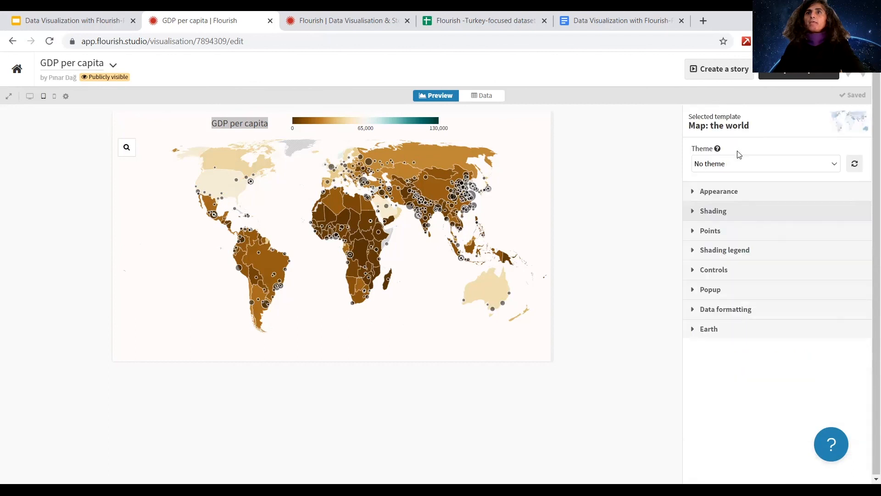
Set the maximum radius of the map points to 15.
{"action": "left_click", "coordinate": [750, 234]}
{"action": "scroll", "coordinate": [826, 284], "scroll_direction": "down", "scroll_amount": 1}
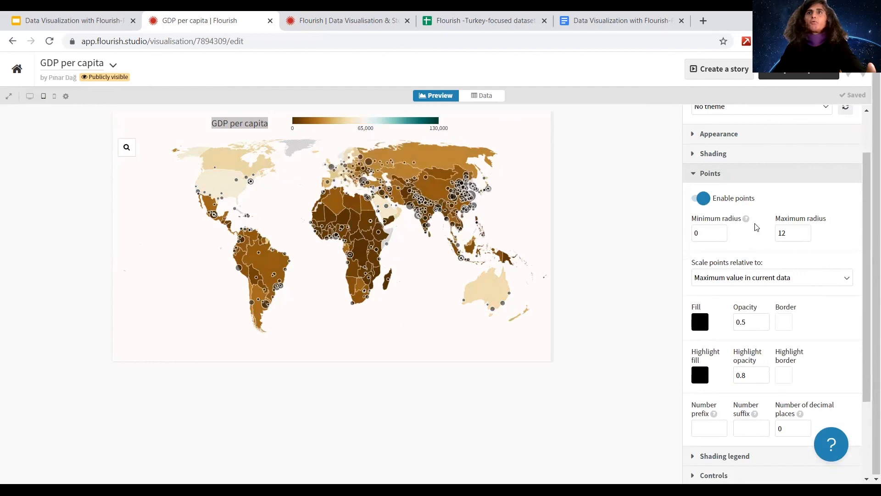
{"action": "double_click", "coordinate": [786, 233]}
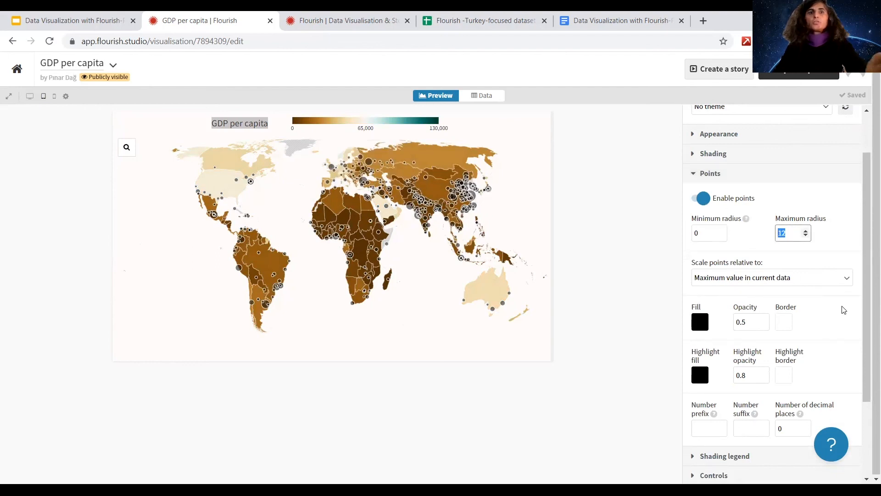
{"action": "type", "text": "15"}
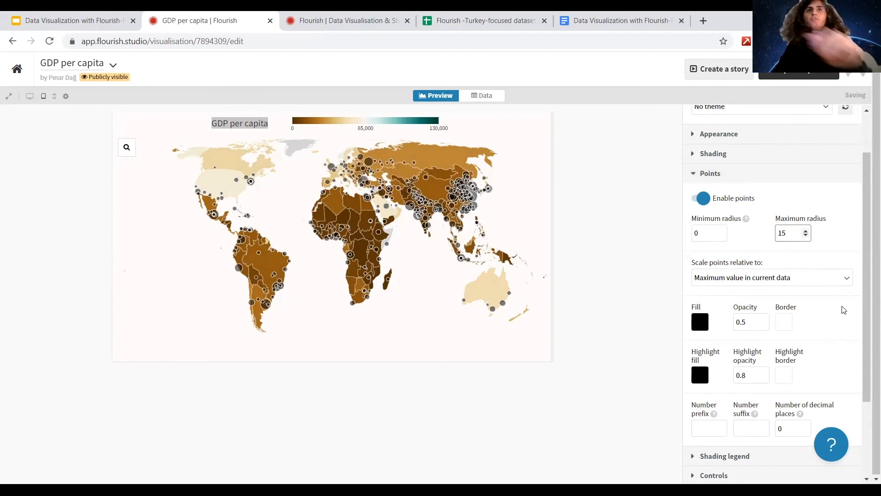
{"action": "scroll", "coordinate": [826, 323], "scroll_direction": "up", "scroll_amount": 2}
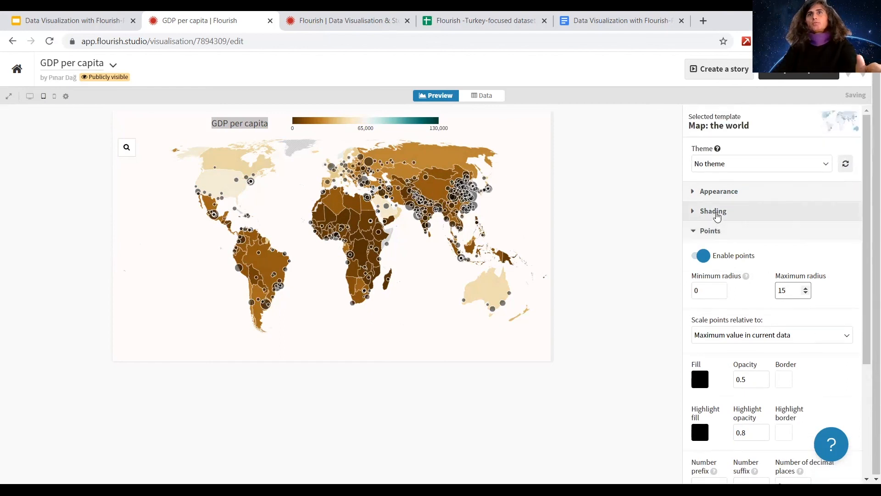
Change the land shading to a sequential colour scale with the Oranges palette.
{"action": "left_click", "coordinate": [722, 200]}
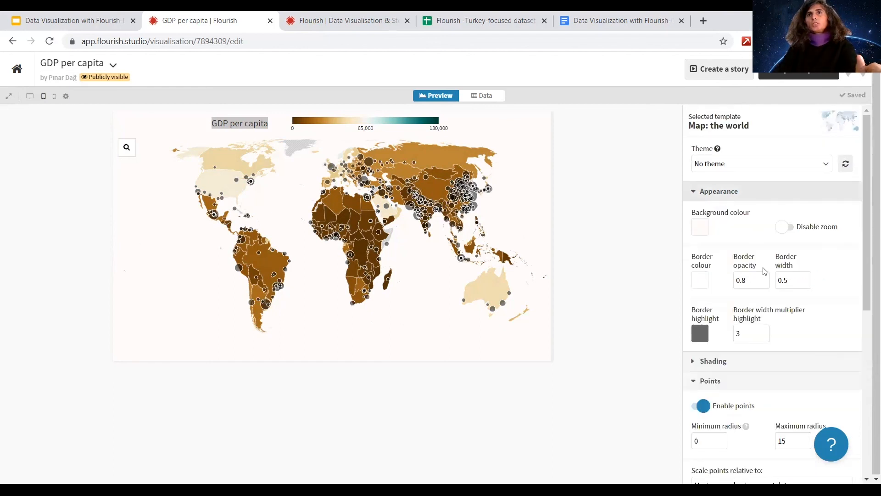
{"action": "left_click", "coordinate": [717, 193]}
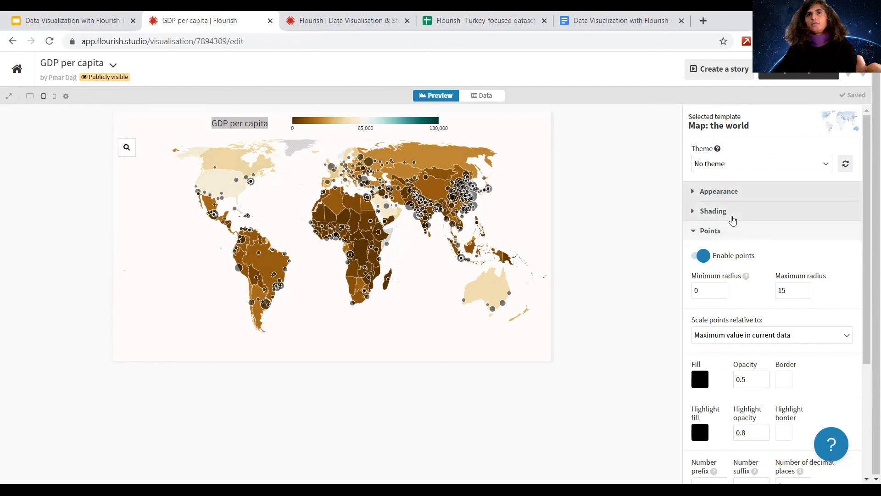
{"action": "left_click", "coordinate": [732, 216]}
{"action": "scroll", "coordinate": [831, 300], "scroll_direction": "down", "scroll_amount": 1}
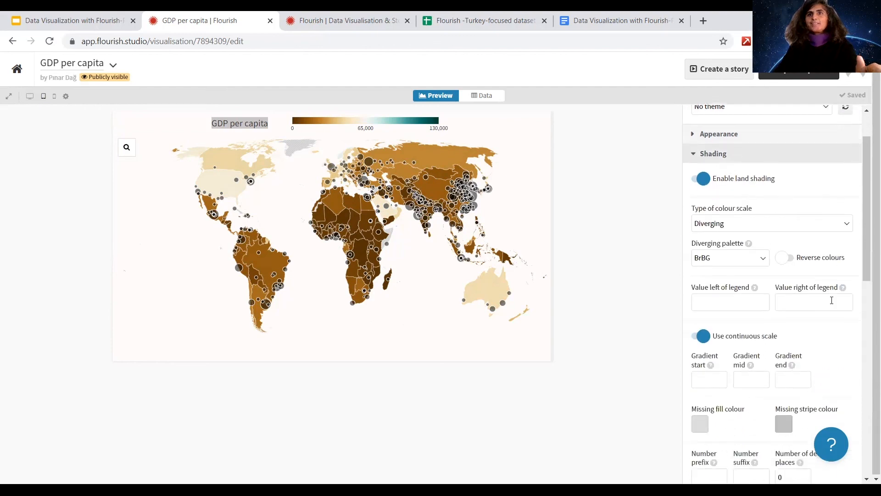
{"action": "left_click", "coordinate": [715, 262]}
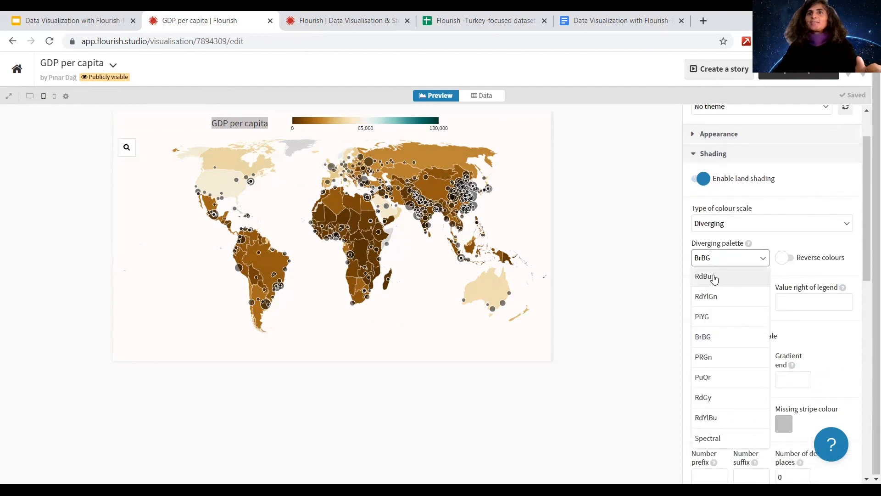
{"action": "left_click", "coordinate": [720, 225]}
{"action": "left_click", "coordinate": [719, 241]}
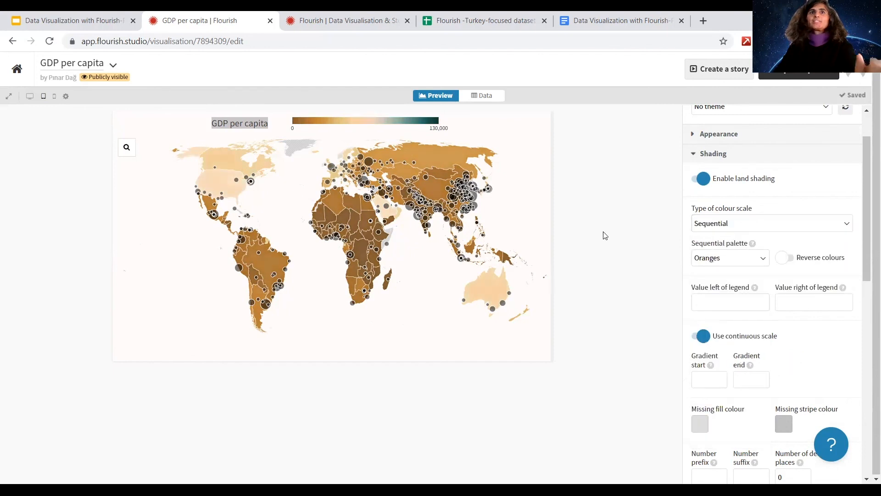
{"action": "left_click", "coordinate": [717, 156]}
{"action": "left_click", "coordinate": [734, 170]}
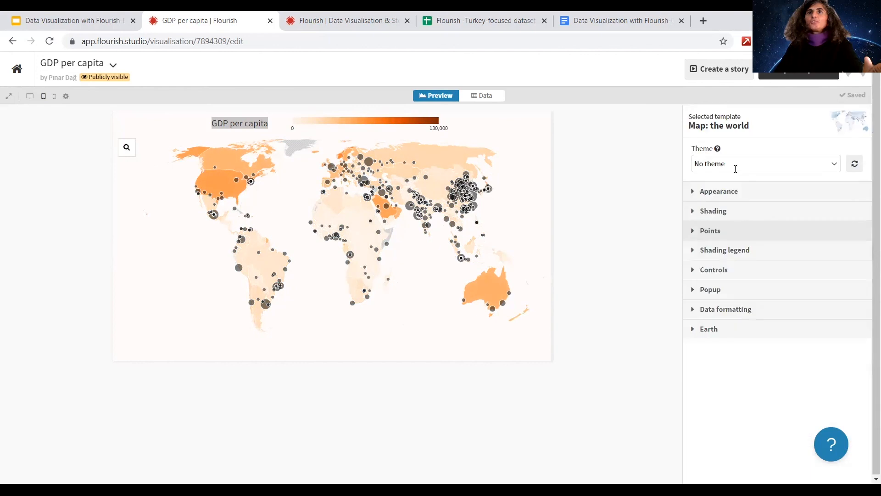
Set the maximum radius of the map points to 16.
{"action": "left_click", "coordinate": [732, 249]}
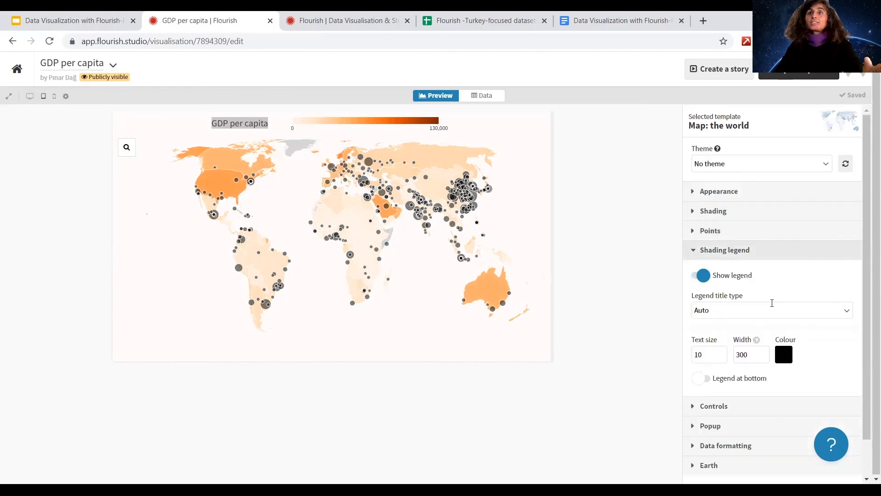
{"action": "left_click", "coordinate": [730, 233]}
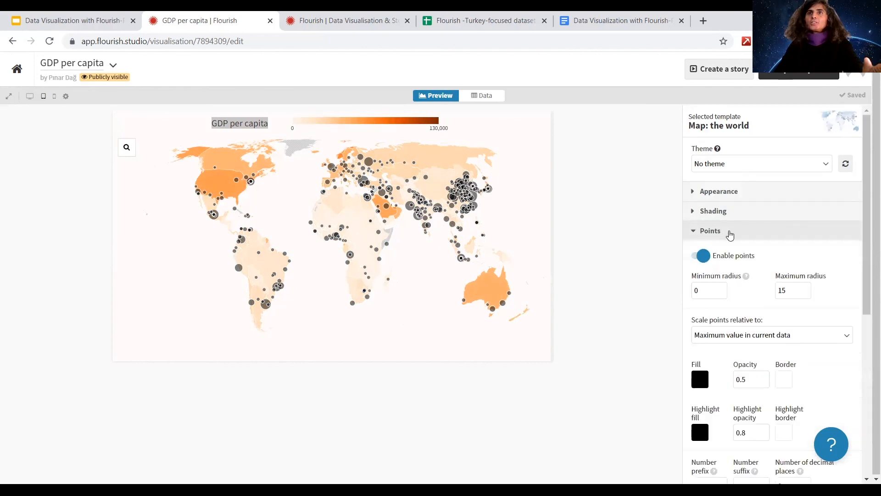
{"action": "scroll", "coordinate": [784, 229], "scroll_direction": "down", "scroll_amount": 1}
{"action": "left_click_drag", "start_coordinate": [788, 233], "coordinate": [774, 236]}
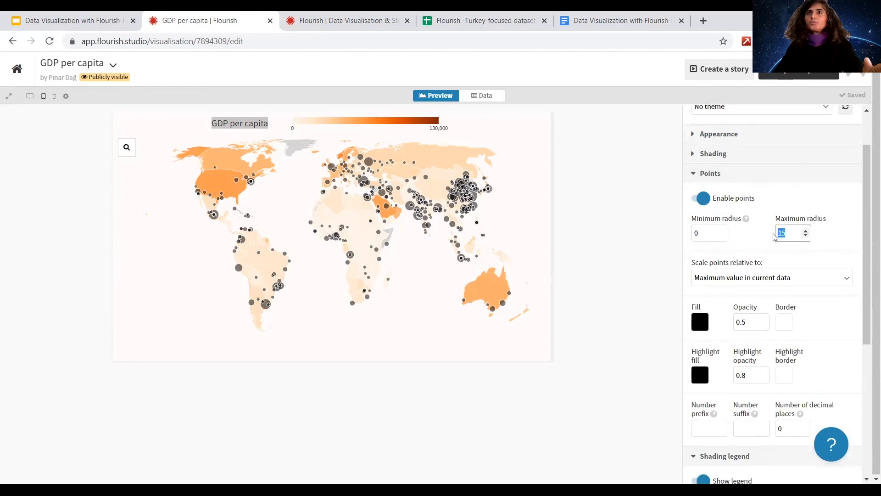
{"action": "type", "text": "16"}
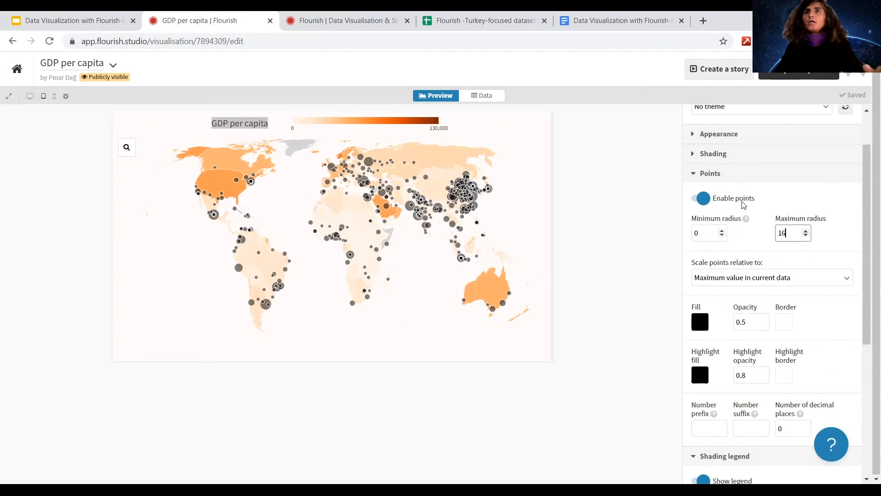
{"action": "left_click", "coordinate": [733, 176]}
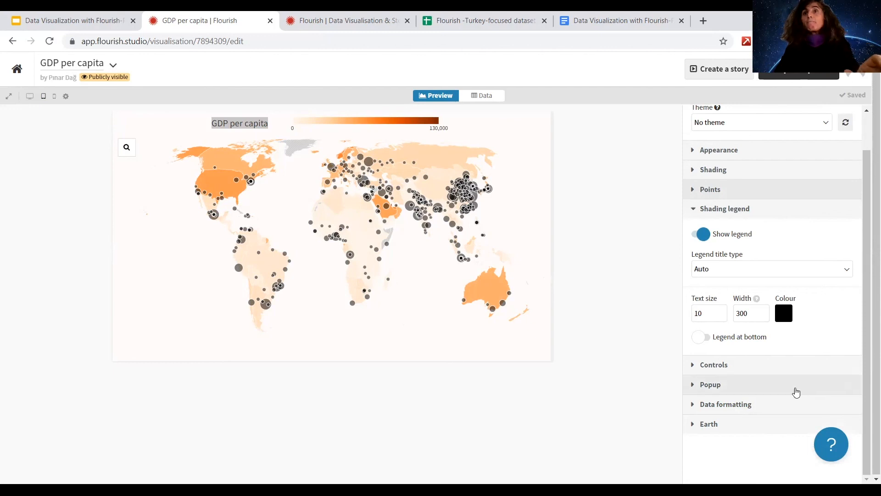
Try hiding the map's shading legend and turn it back on.
{"action": "left_click", "coordinate": [733, 235]}
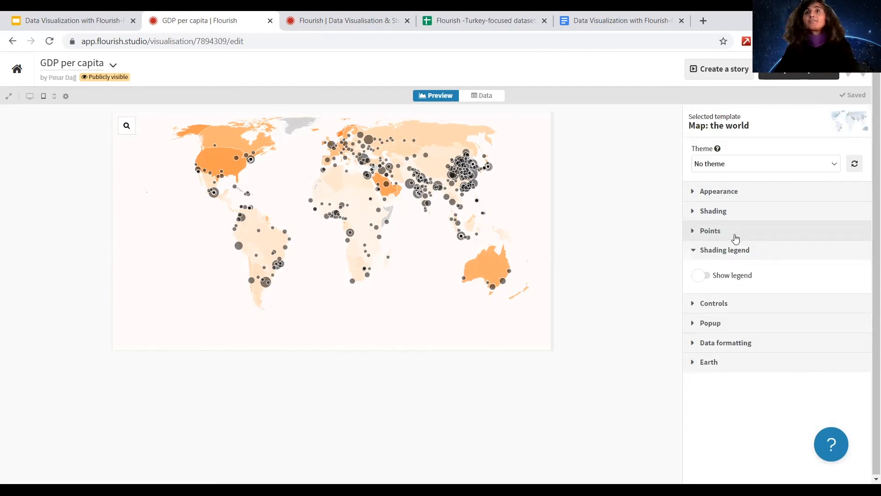
{"action": "left_click", "coordinate": [740, 277]}
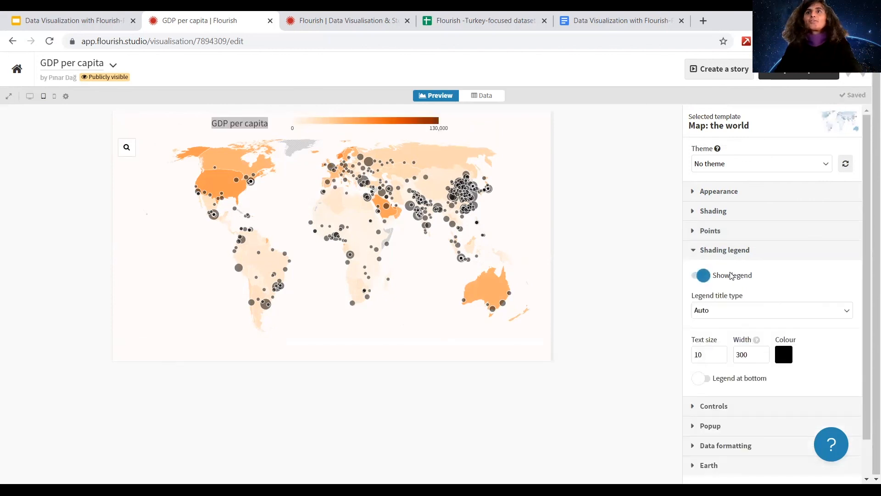
{"action": "left_click", "coordinate": [733, 277]}
{"action": "left_click", "coordinate": [733, 276]}
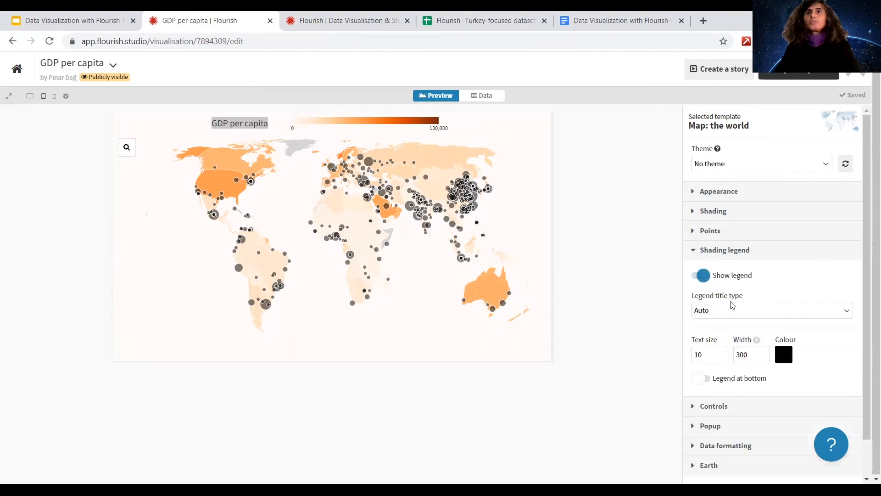
{"action": "left_click", "coordinate": [744, 252]}
Try turning off the map's search box and restore it.
{"action": "left_click", "coordinate": [734, 273]}
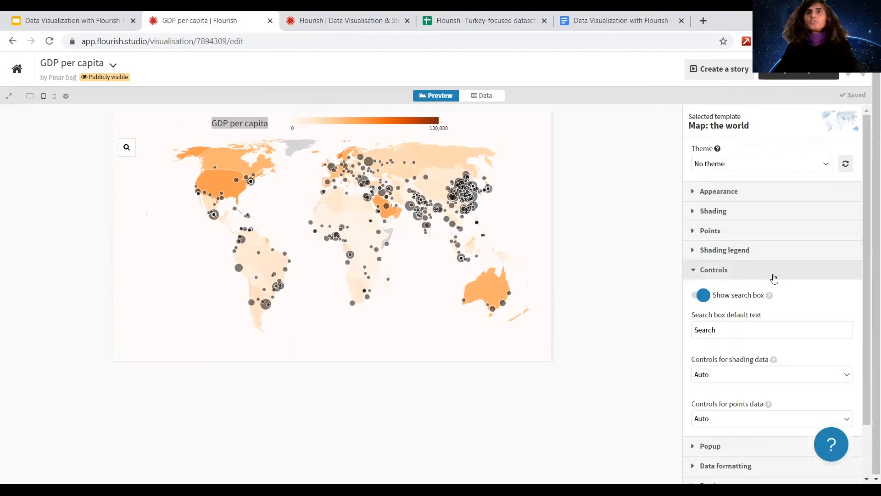
{"action": "scroll", "coordinate": [766, 269], "scroll_direction": "down", "scroll_amount": 2}
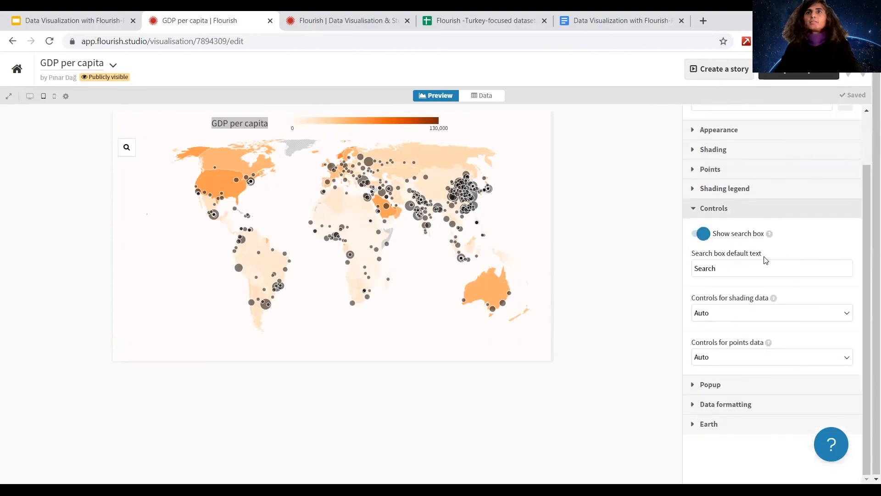
{"action": "left_click", "coordinate": [747, 237]}
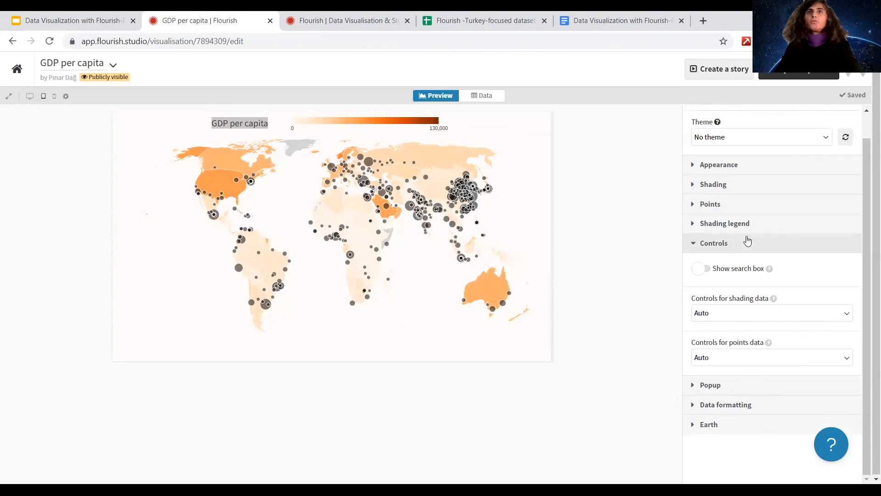
{"action": "left_click", "coordinate": [740, 272]}
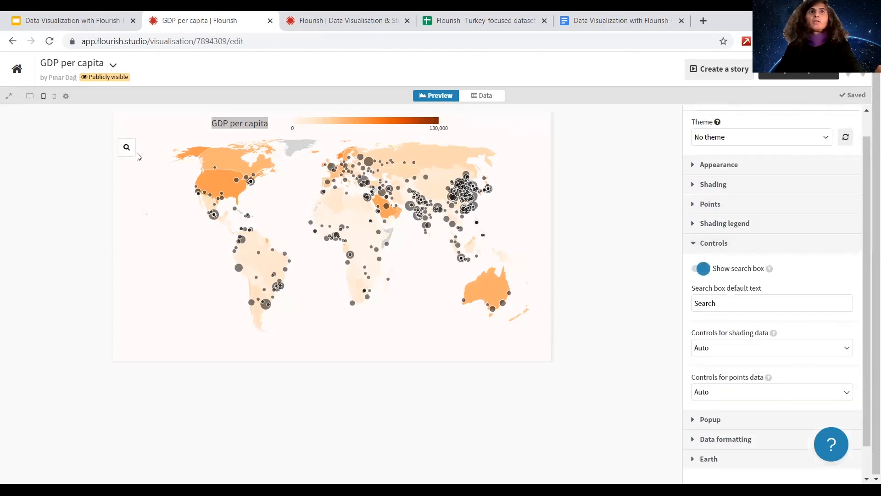
{"action": "left_click", "coordinate": [717, 247]}
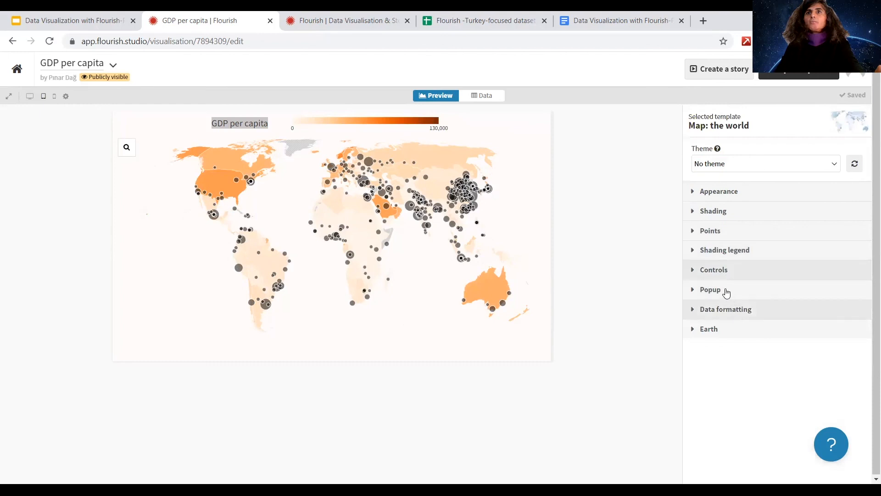
Try the Bottomley and Boggs projections for the map and settle on Bromley.
{"action": "left_click", "coordinate": [732, 329]}
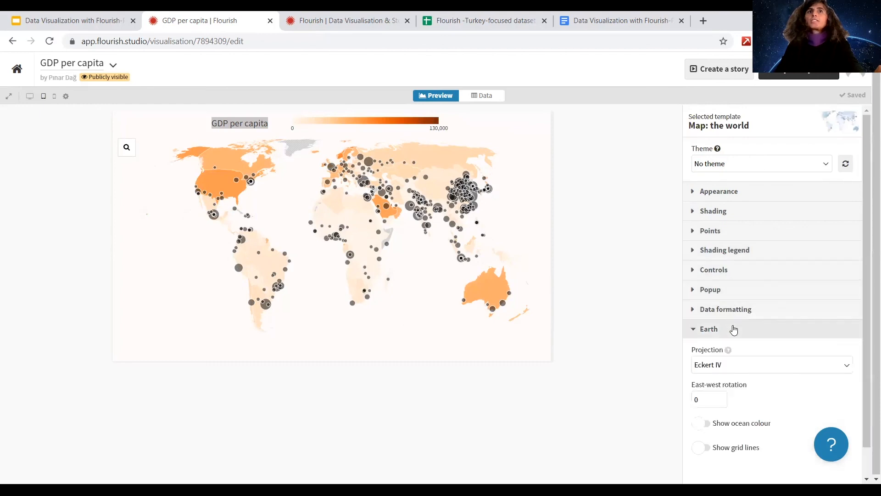
{"action": "scroll", "coordinate": [799, 325], "scroll_direction": "down", "scroll_amount": 1}
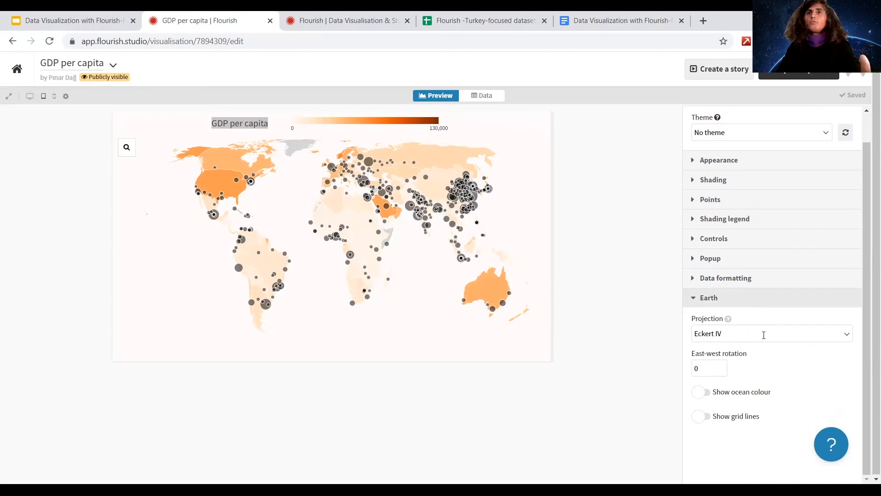
{"action": "left_click", "coordinate": [850, 331]}
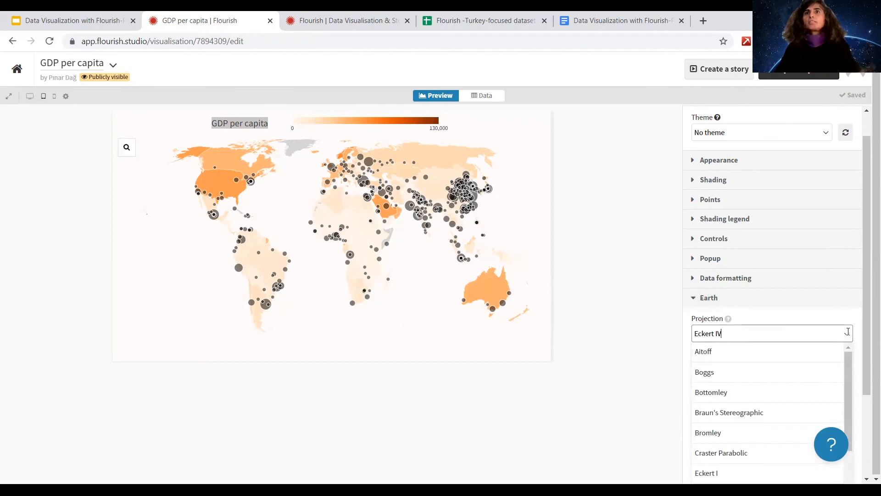
{"action": "left_click", "coordinate": [738, 393]}
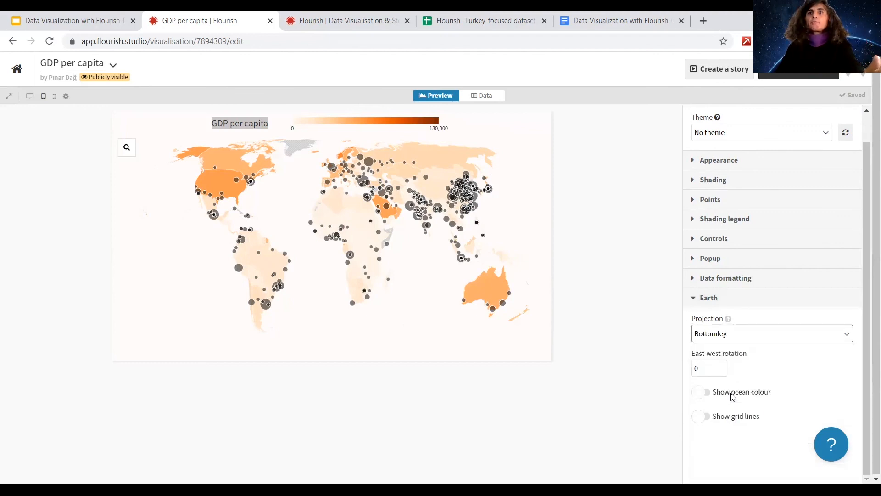
{"action": "left_click", "coordinate": [736, 340]}
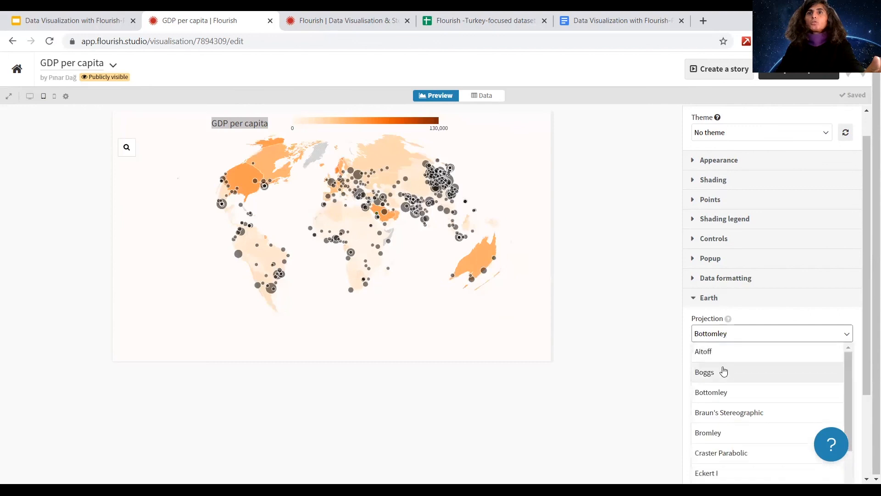
{"action": "left_click", "coordinate": [722, 367]}
{"action": "left_click", "coordinate": [752, 331]}
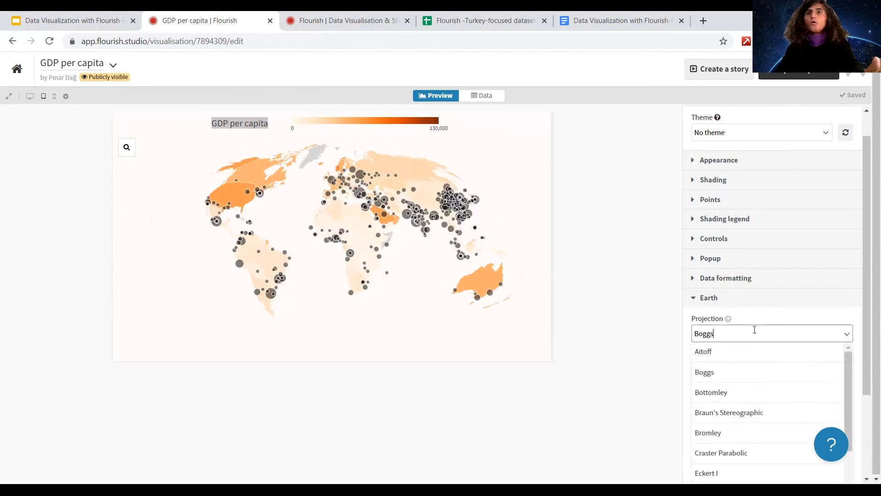
{"action": "scroll", "coordinate": [745, 379], "scroll_direction": "down", "scroll_amount": 3}
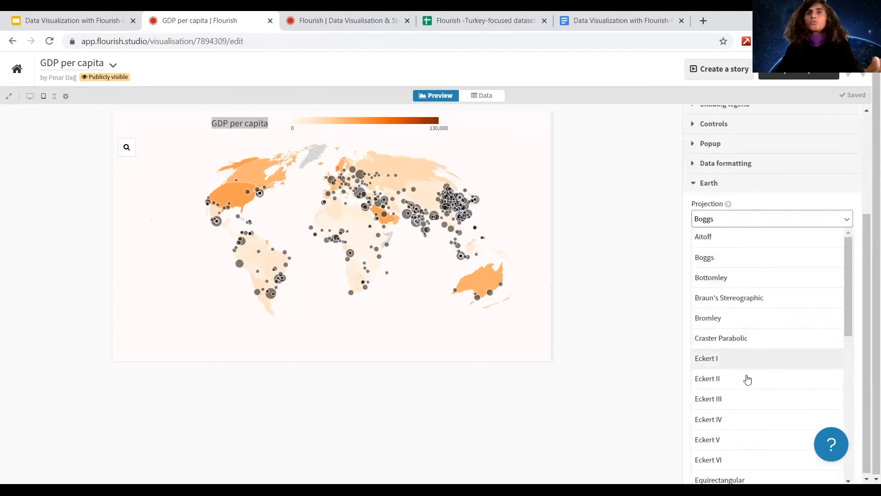
{"action": "left_click", "coordinate": [728, 317]}
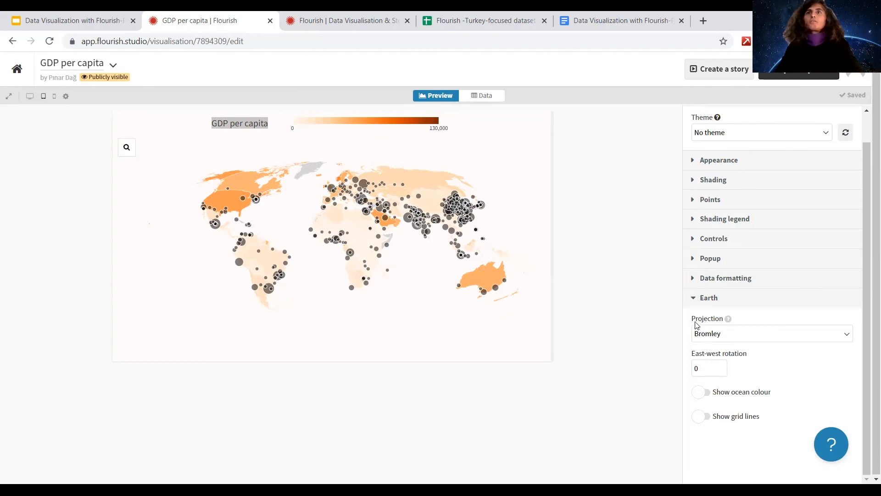
{"action": "left_click", "coordinate": [725, 298]}
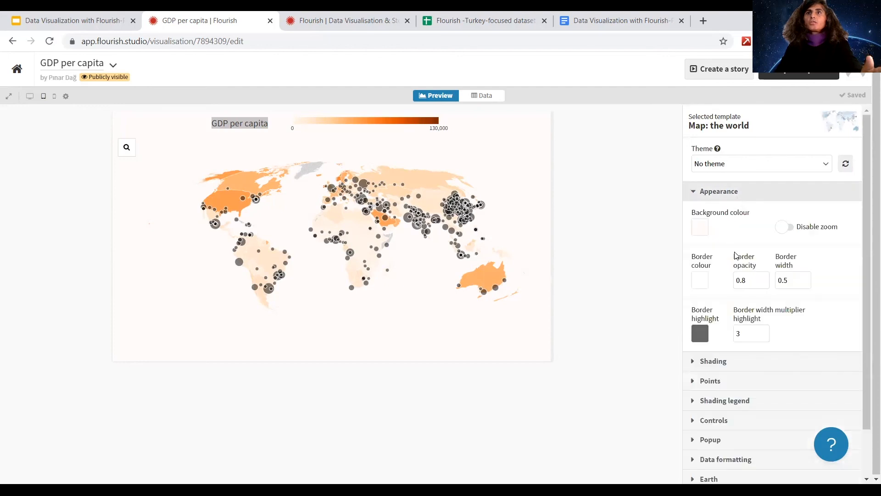
Switch the land shading to a categorical colour scale.
{"action": "left_click", "coordinate": [724, 192]}
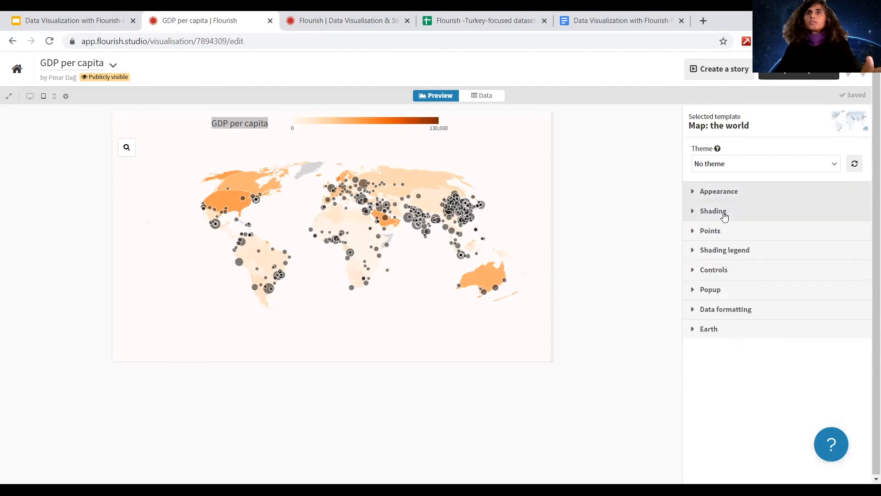
{"action": "left_click", "coordinate": [724, 216]}
{"action": "left_click", "coordinate": [745, 279]}
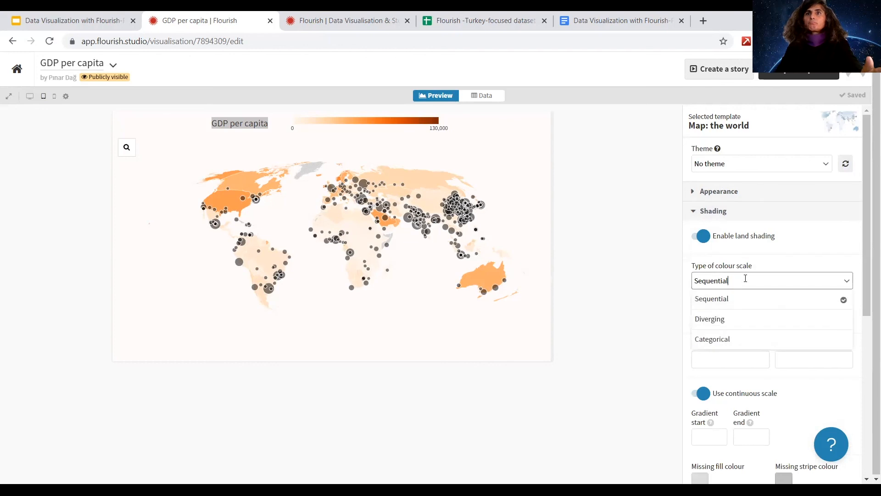
{"action": "left_click", "coordinate": [727, 337]}
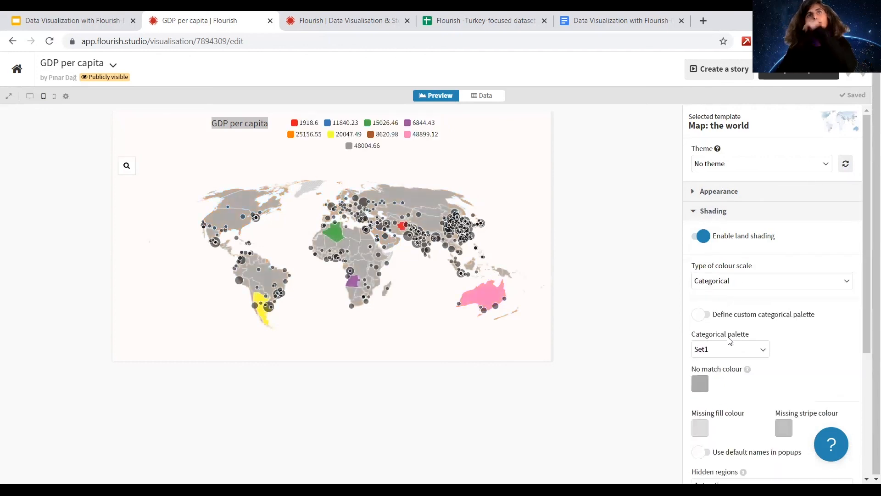
Switch the land shading to a diverging colour scale with the BrBG palette and reverse its colours.
{"action": "left_click", "coordinate": [735, 279]}
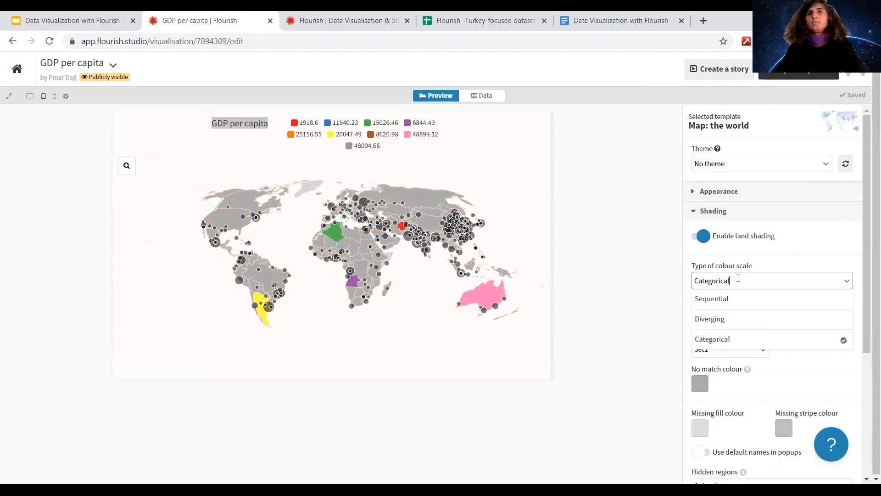
{"action": "left_click", "coordinate": [732, 316]}
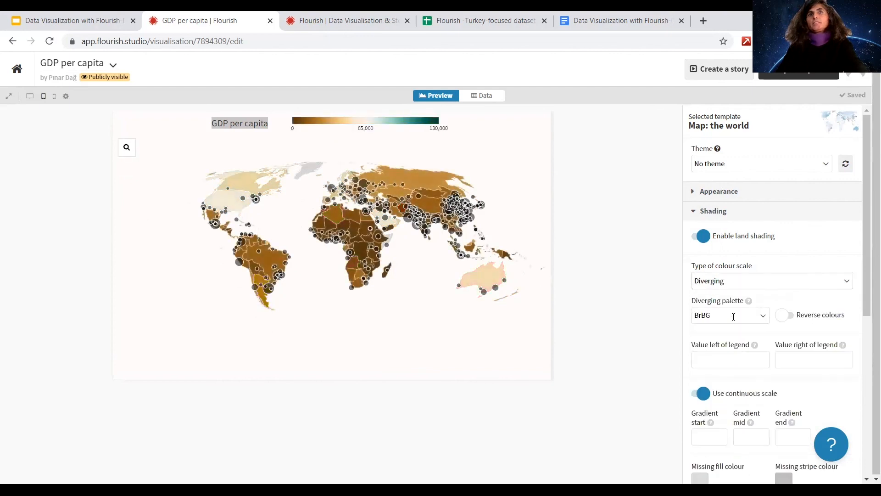
{"action": "left_click", "coordinate": [762, 317]}
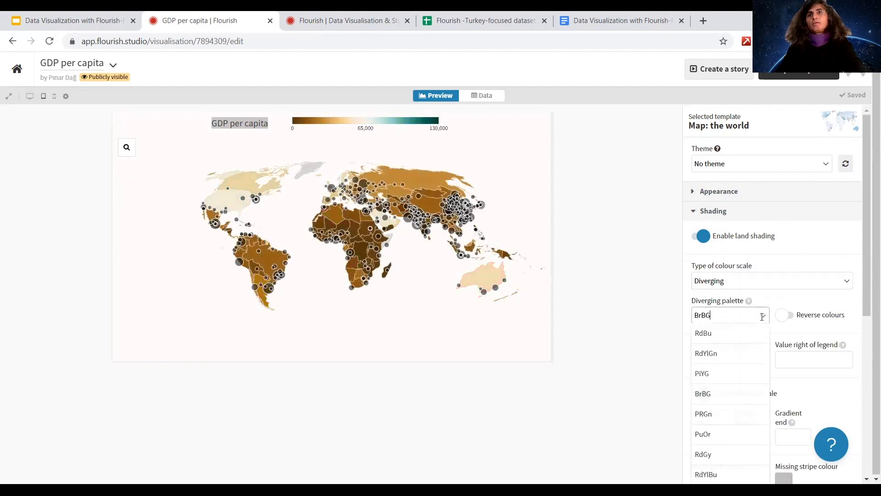
{"action": "left_click", "coordinate": [803, 318]}
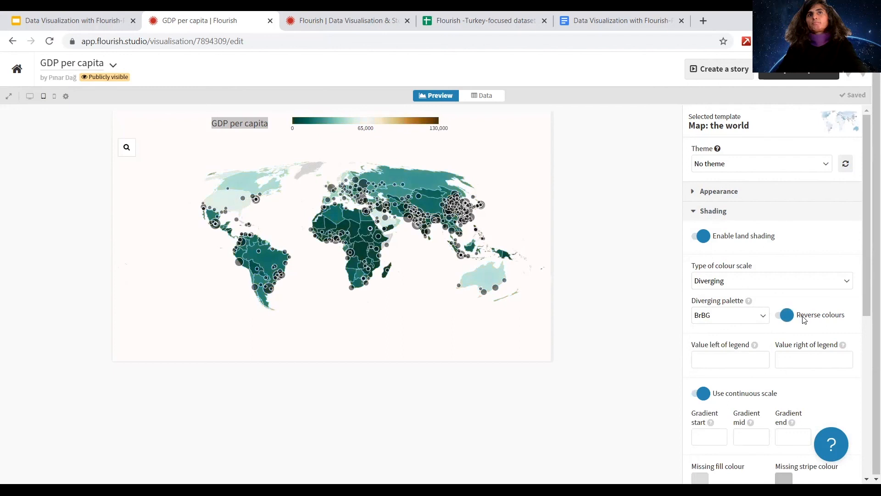
Examine the remaining shading settings and the map's control settings for the search box, shading data and points data.
{"action": "scroll", "coordinate": [816, 345], "scroll_direction": "down", "scroll_amount": 4}
{"action": "scroll", "coordinate": [817, 345], "scroll_direction": "down", "scroll_amount": 3}
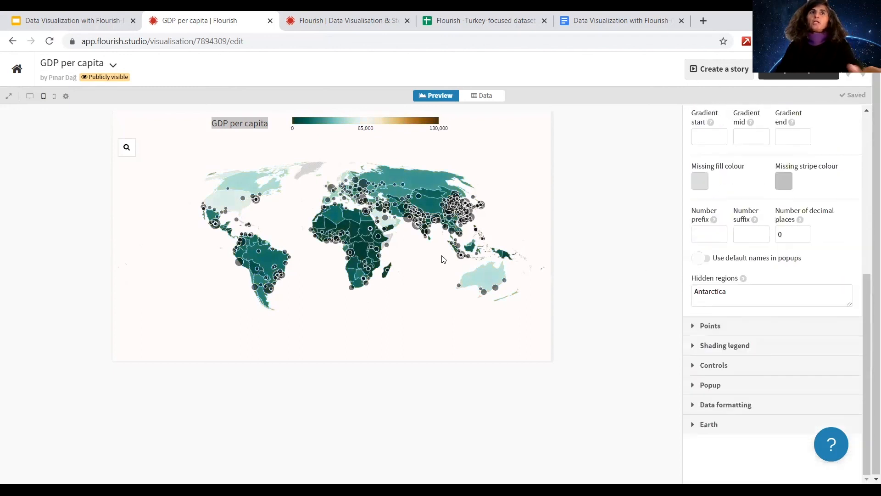
{"action": "left_click", "coordinate": [732, 373]}
{"action": "scroll", "coordinate": [731, 349], "scroll_direction": "down", "scroll_amount": 4}
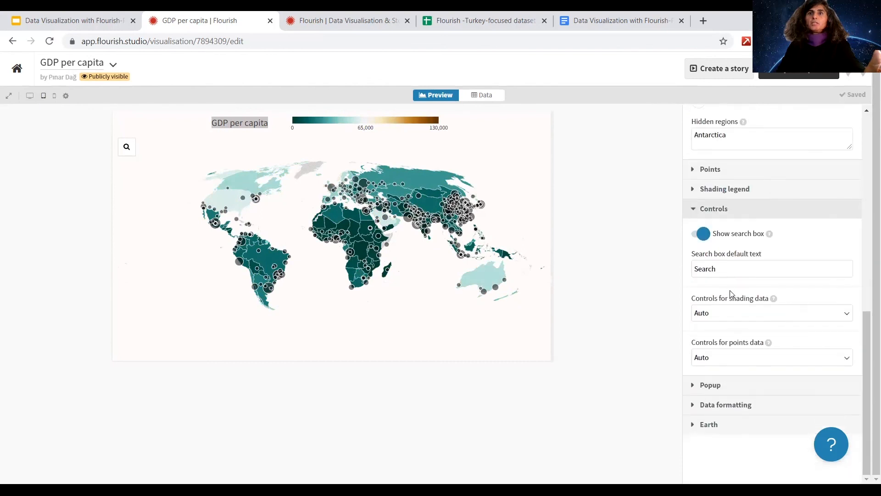
{"action": "left_click", "coordinate": [728, 270]}
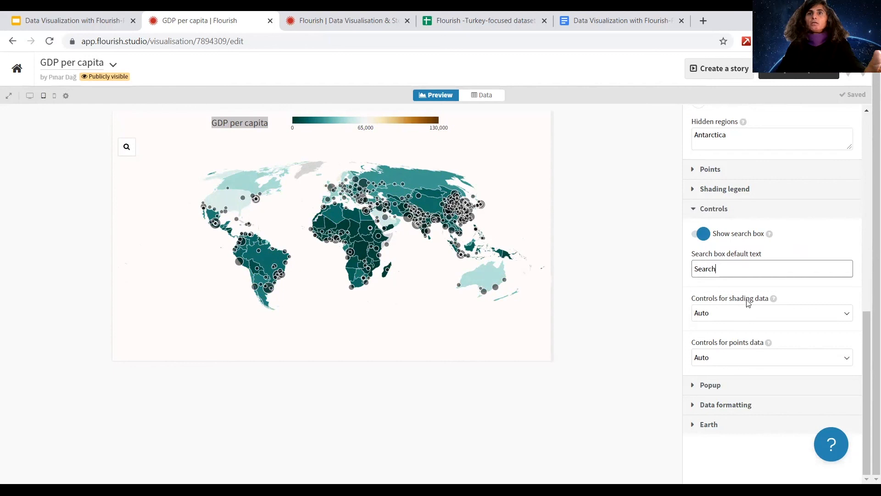
{"action": "scroll", "coordinate": [774, 328], "scroll_direction": "up", "scroll_amount": 10}
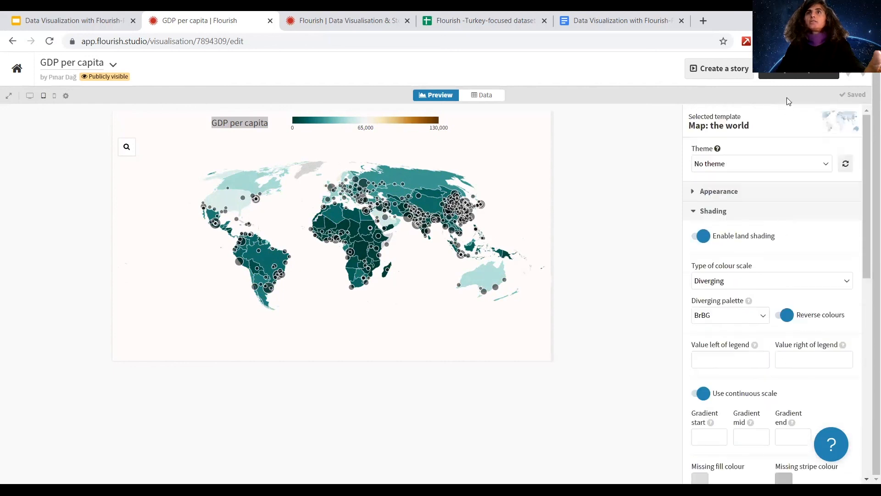
Publish the GDP per capita map without a password and open its public page.
{"action": "left_click", "coordinate": [798, 75]}
{"action": "left_click", "coordinate": [725, 134]}
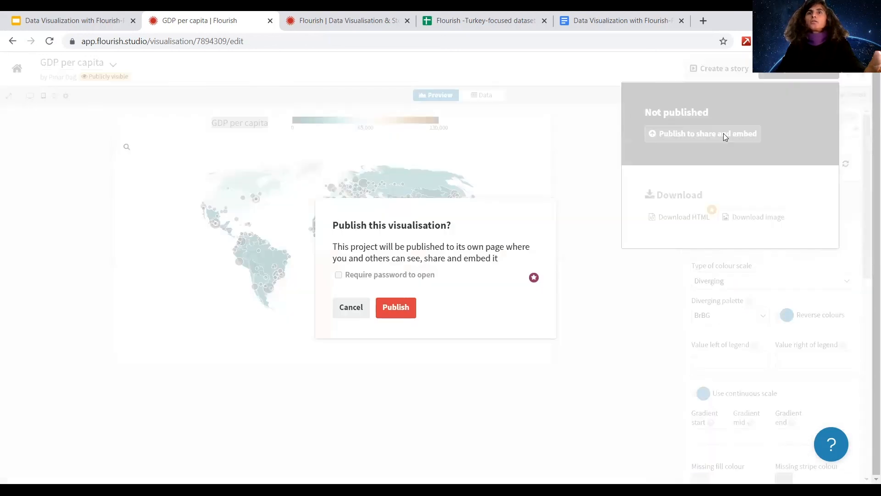
{"action": "left_click", "coordinate": [407, 310]}
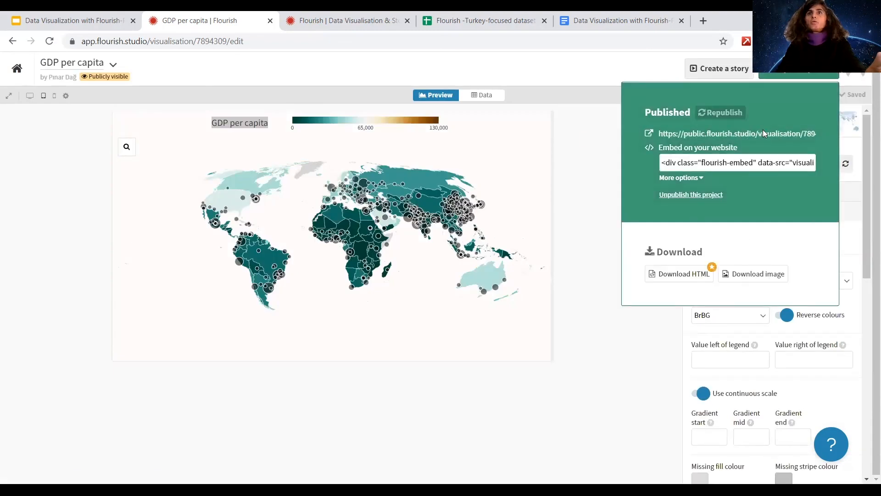
{"action": "left_click", "coordinate": [762, 134]}
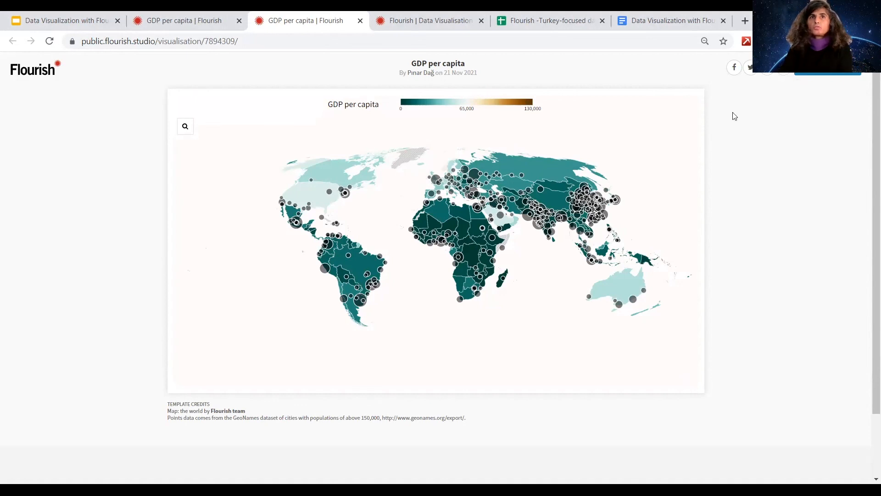
{"action": "mouse_move", "coordinate": [434, 235]}
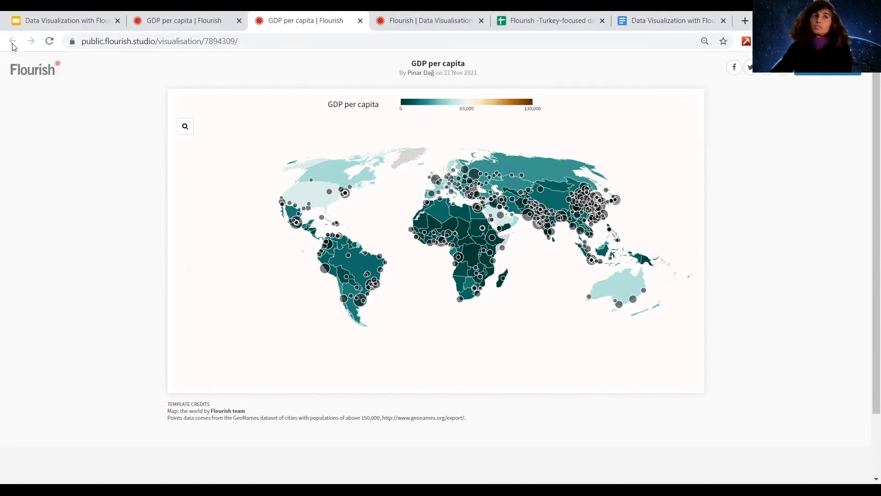
Switch to the Data Visualization with Flourish presentation in Google Slides.
{"action": "left_click", "coordinate": [39, 19]}
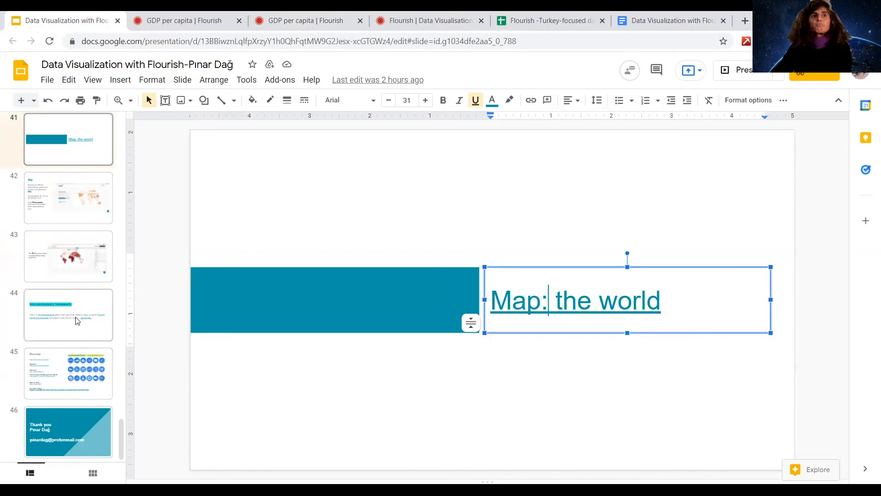